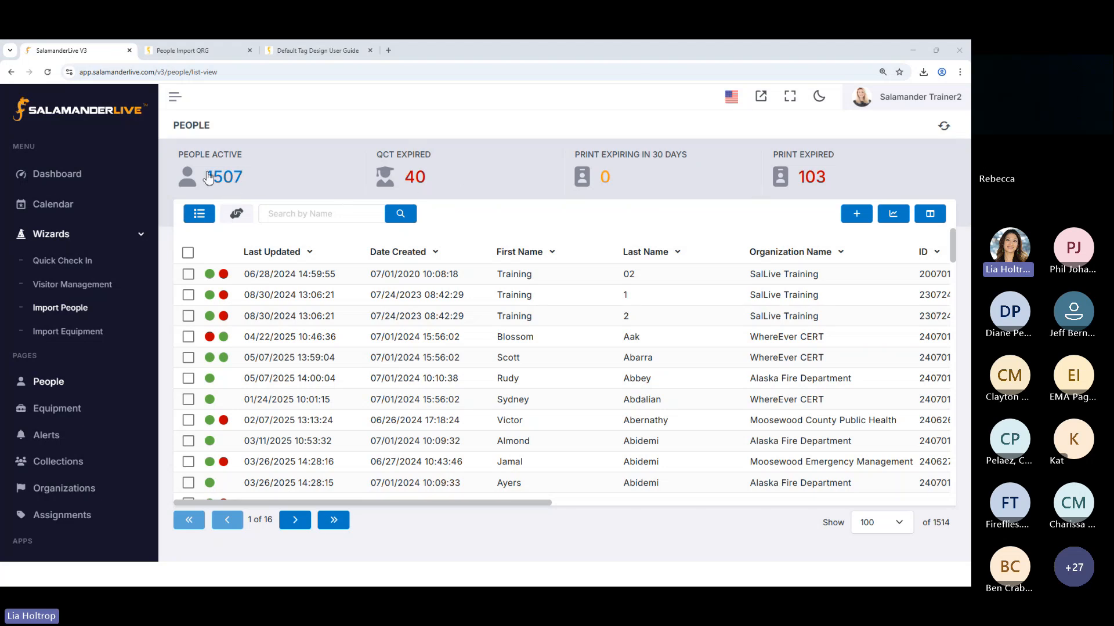
Filter the People list to active records, and remove the Status filter again
click(225, 183)
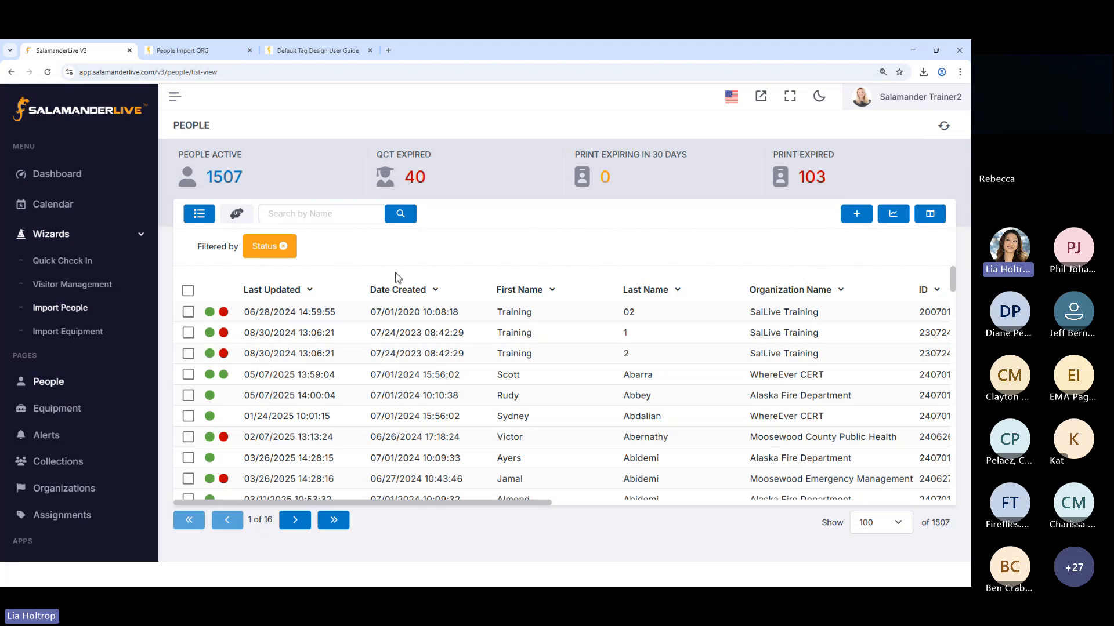
click(283, 246)
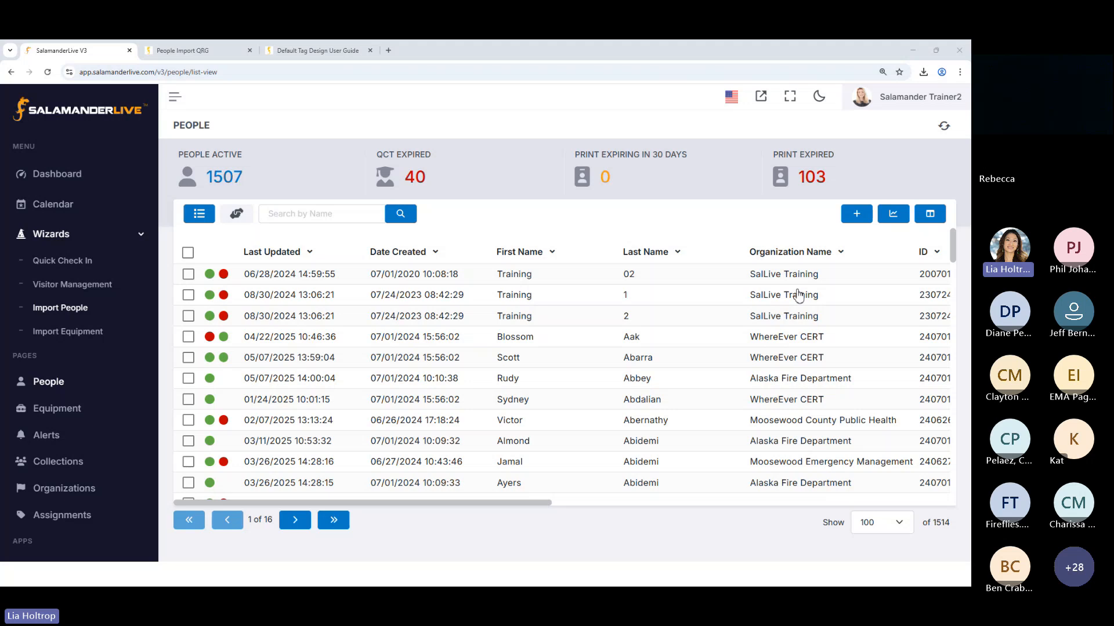
Add the Status column to the visible columns of the People list
click(931, 215)
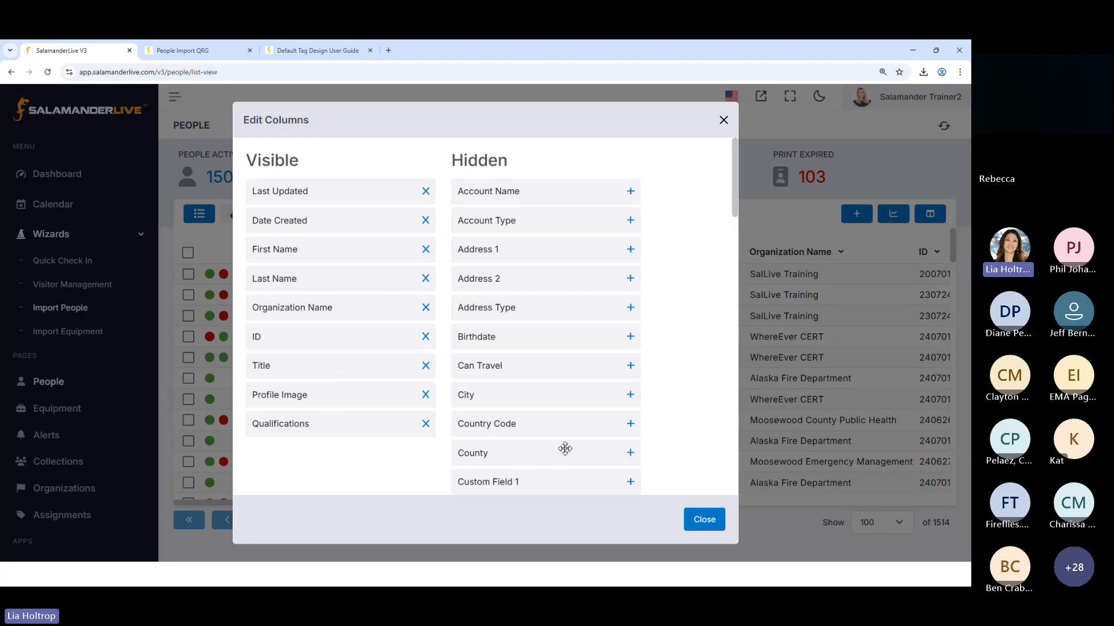
scroll(611, 215, down, 1)
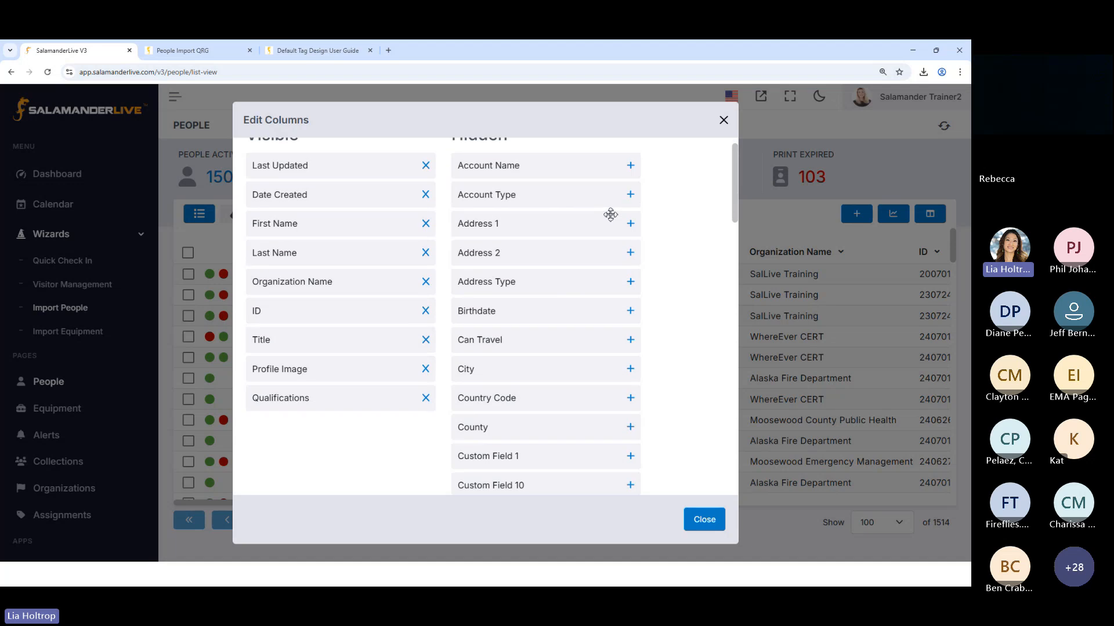
scroll(610, 214, down, 2)
scroll(395, 231, up, 3)
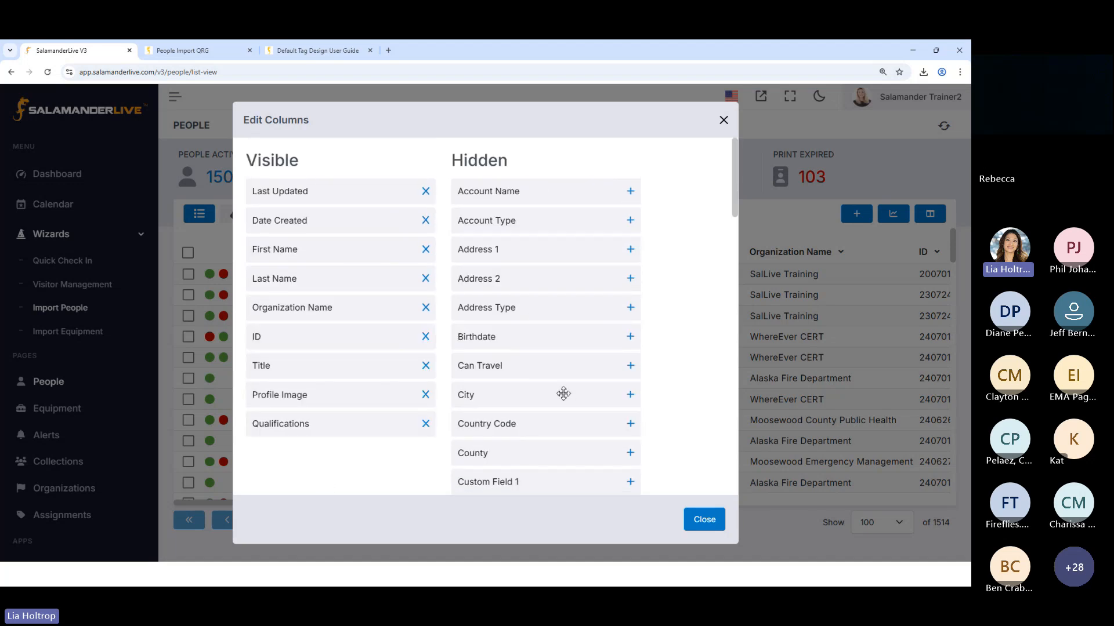
scroll(565, 409, down, 10)
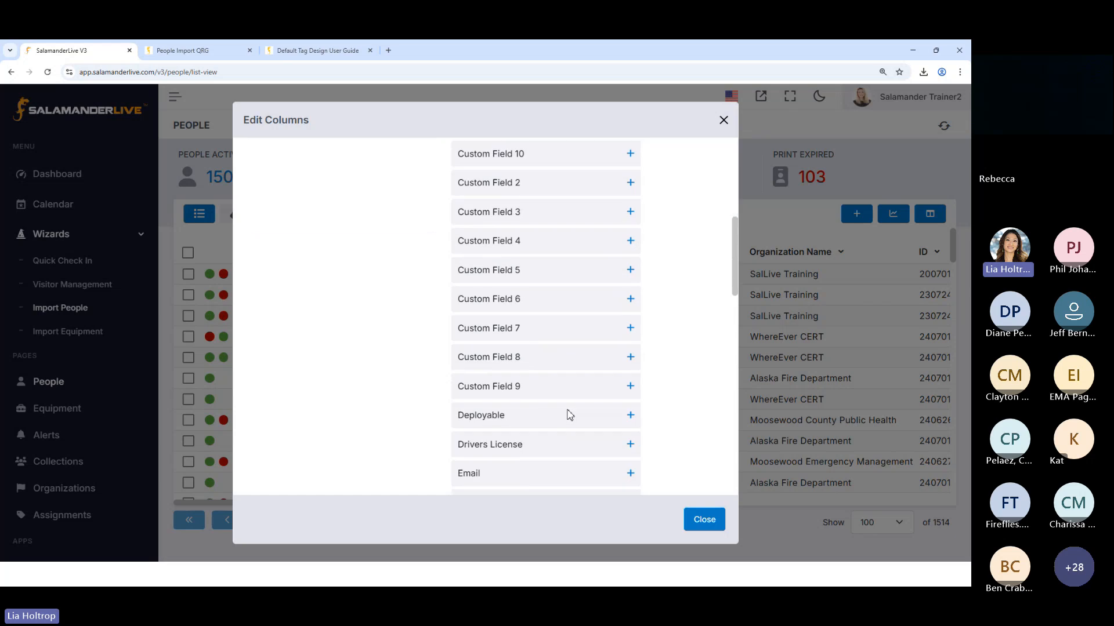
scroll(569, 412, down, 8)
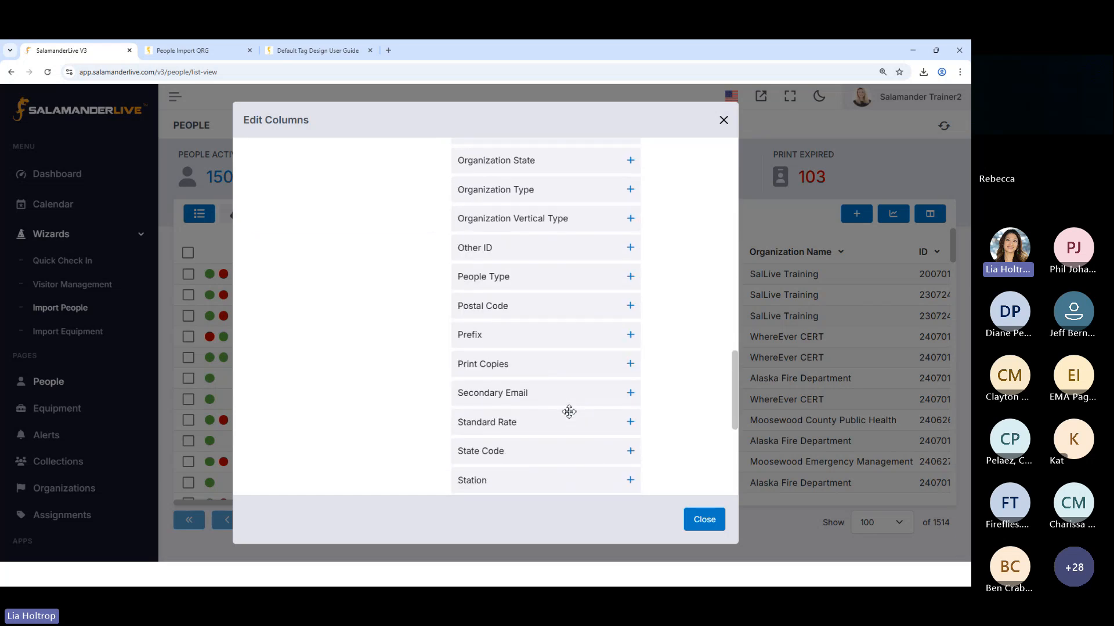
click(631, 360)
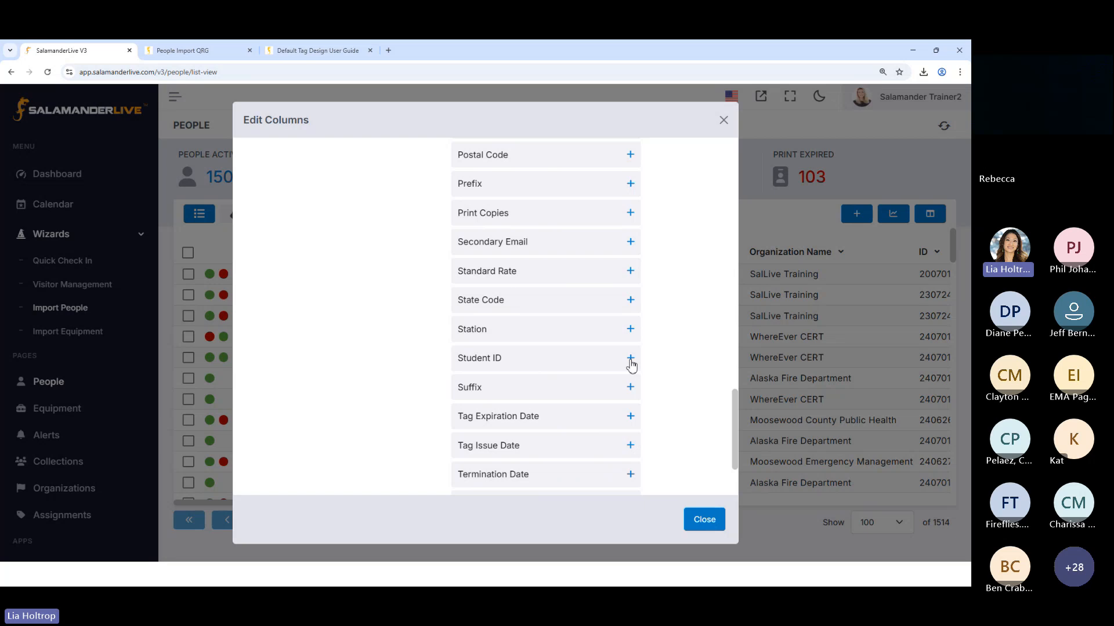
Reorder the visible columns with Last Name directly after Last Updated and Status ahead of First Name, and hide Date Created
scroll(384, 313, up, 10)
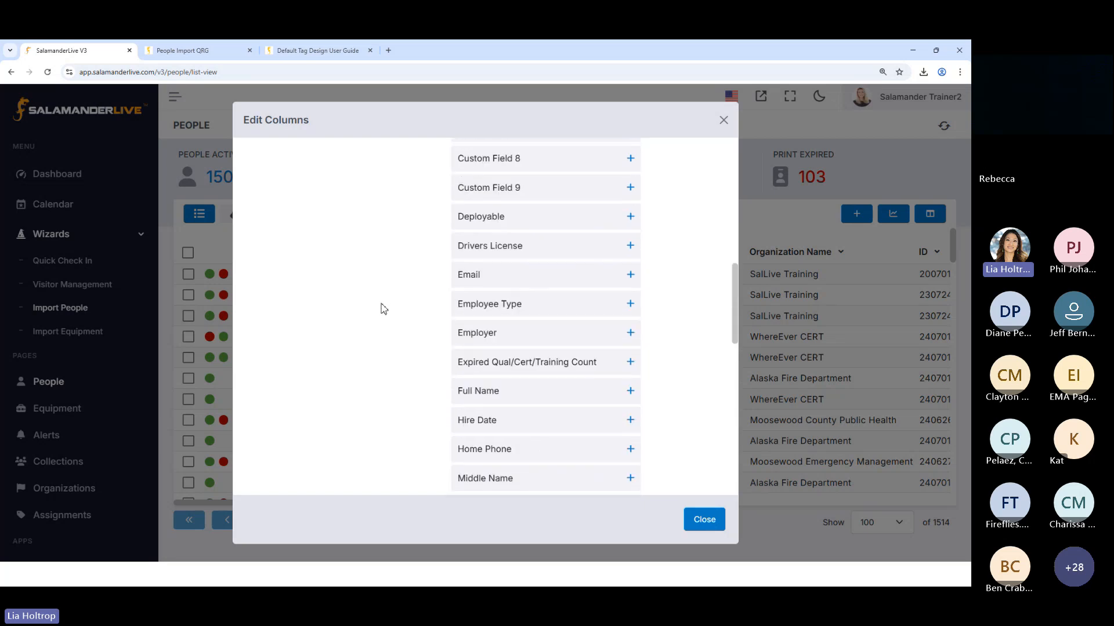
scroll(377, 302, up, 5)
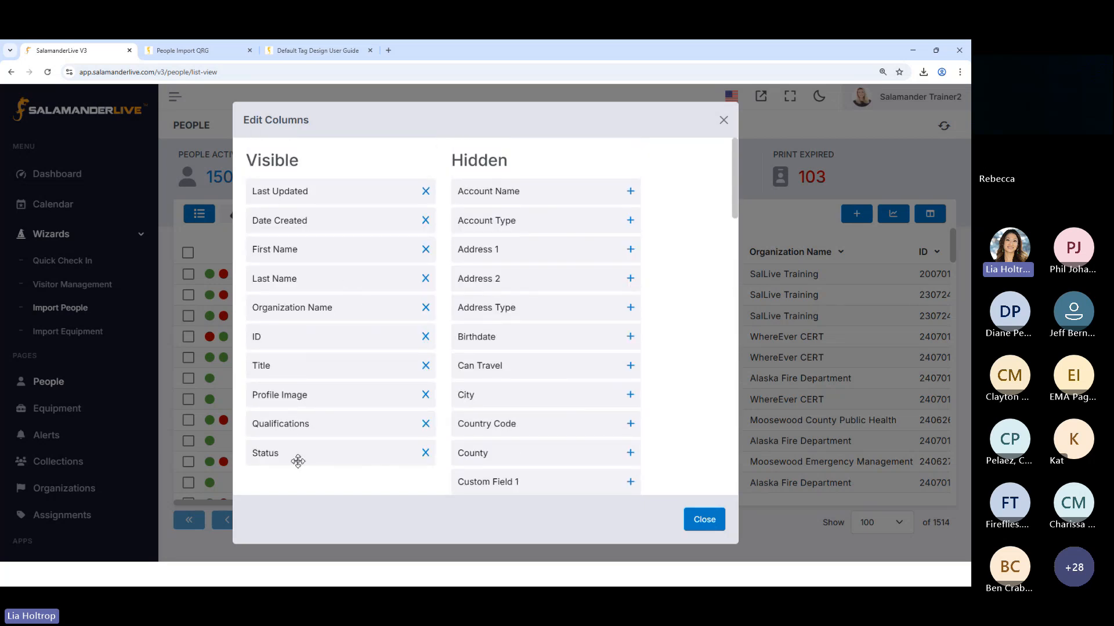
drag(299, 461, 298, 251)
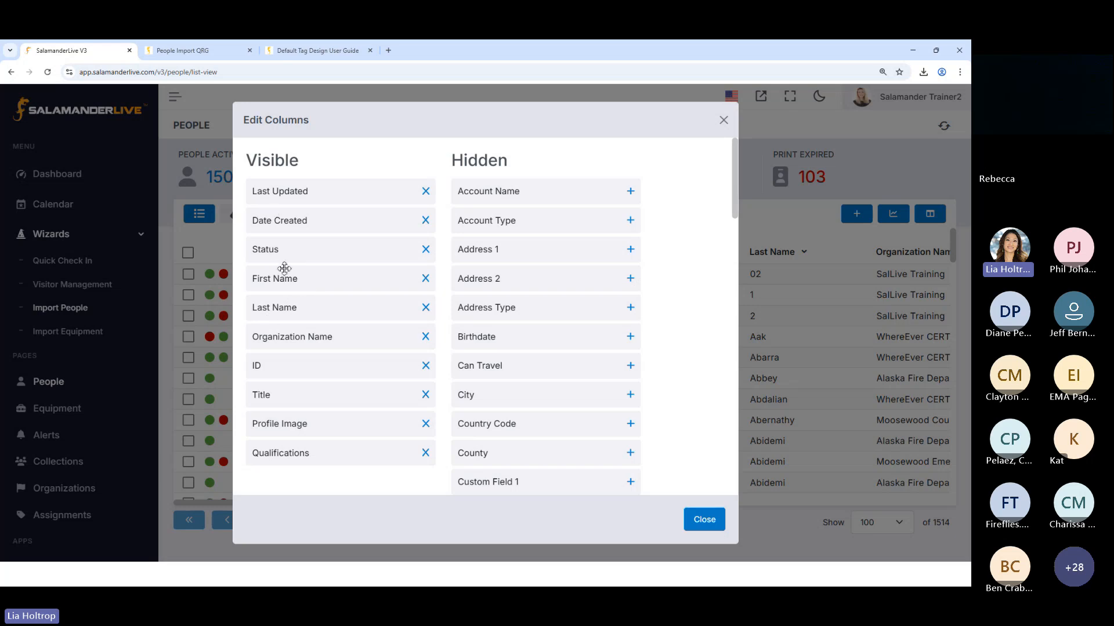
drag(270, 309, 273, 222)
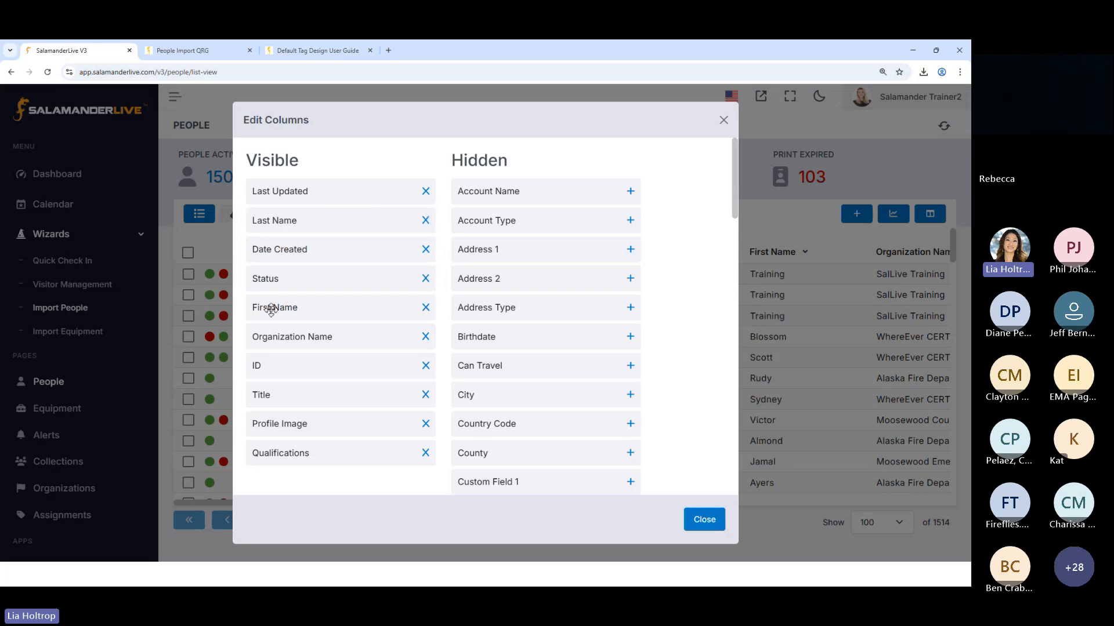
click(426, 250)
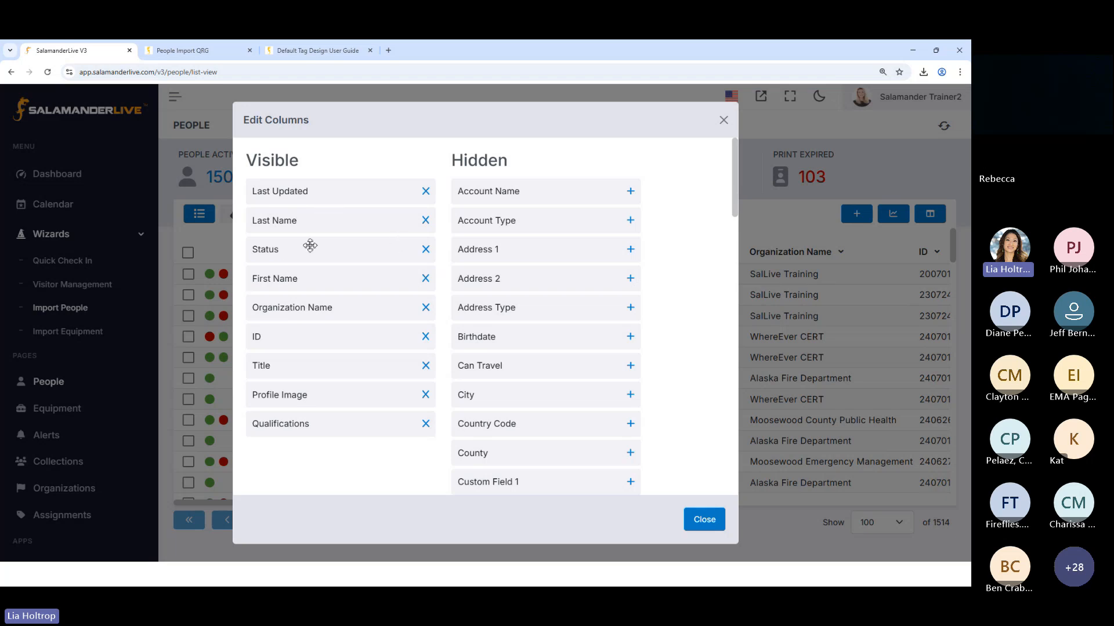
click(704, 520)
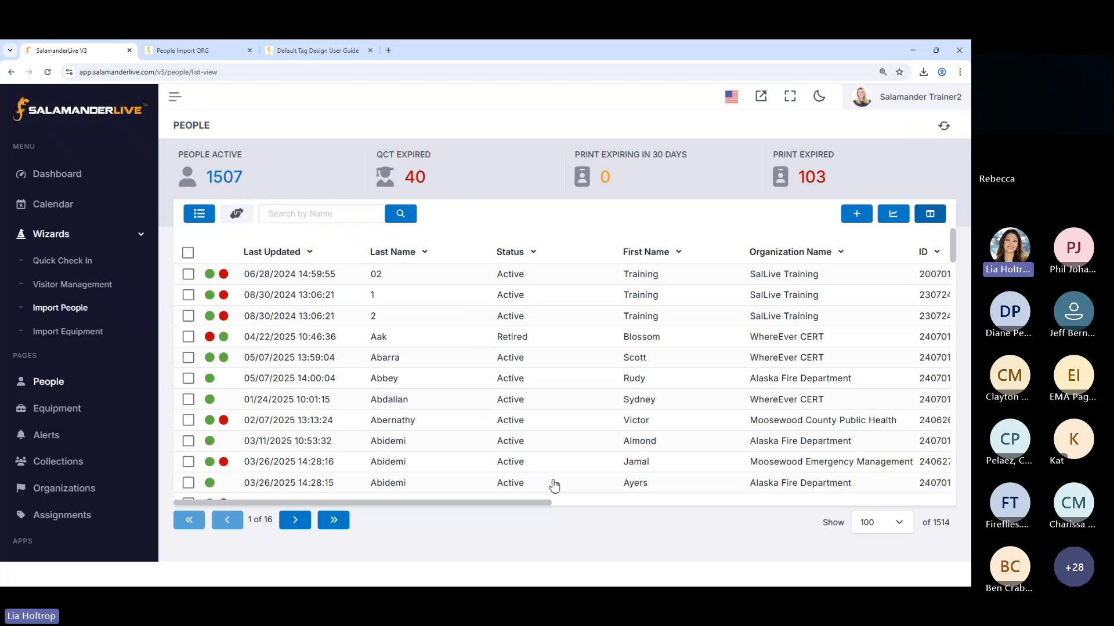
Look through the People list's columns and check what the coloured status indicators beside the records mean
drag(504, 508, 882, 499)
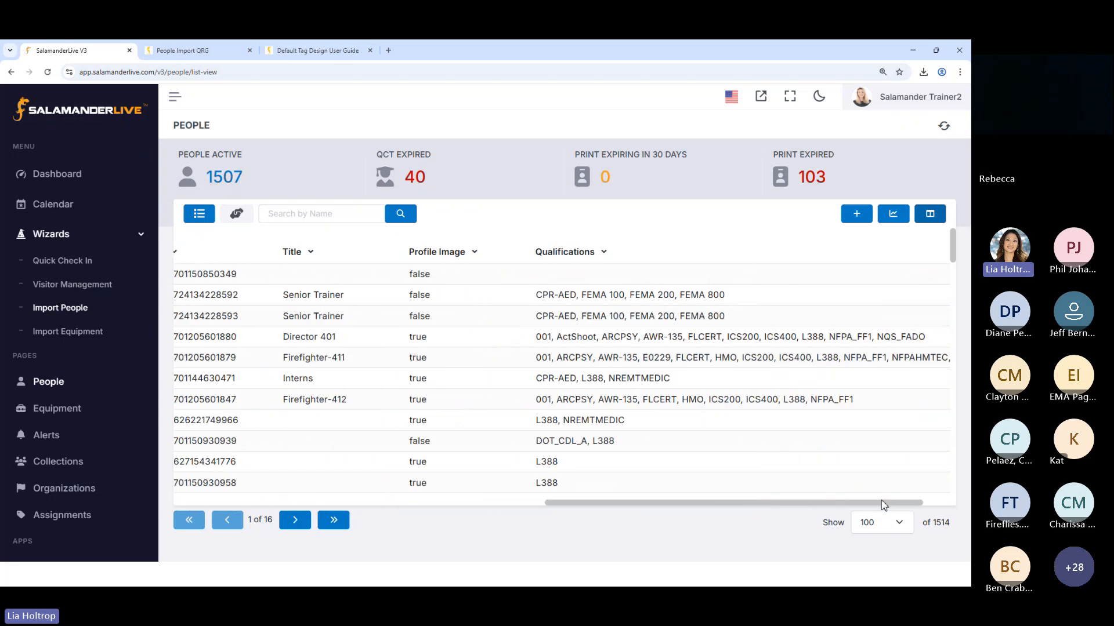
drag(812, 499, 356, 505)
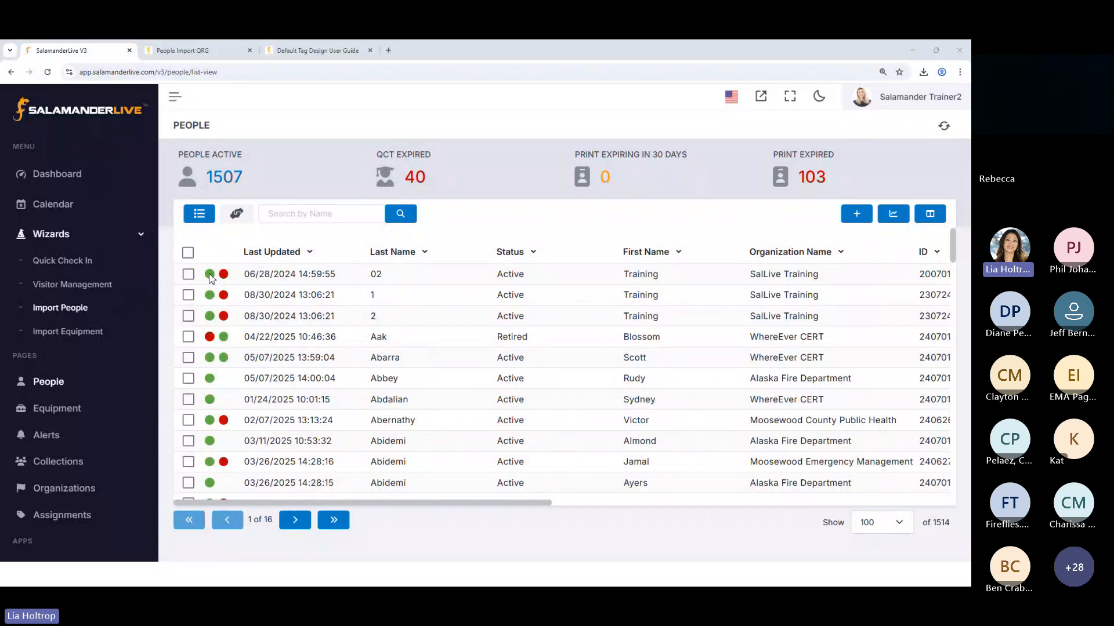
mouse_move(211, 278)
mouse_move(211, 341)
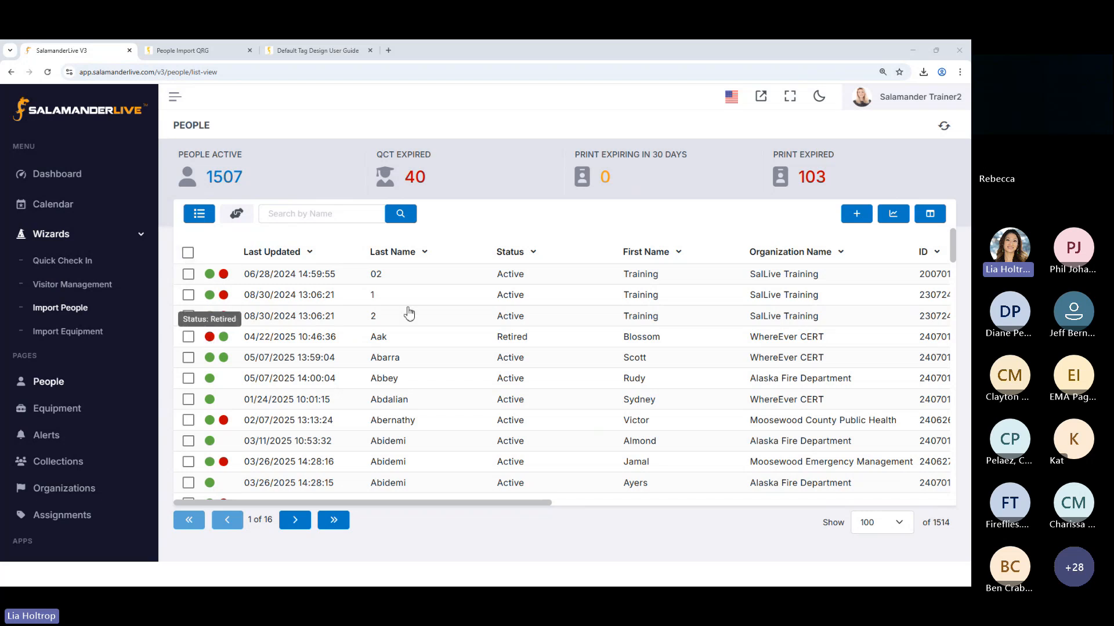
Open a blank person record to review the available Status options, and cancel it without saving
click(853, 214)
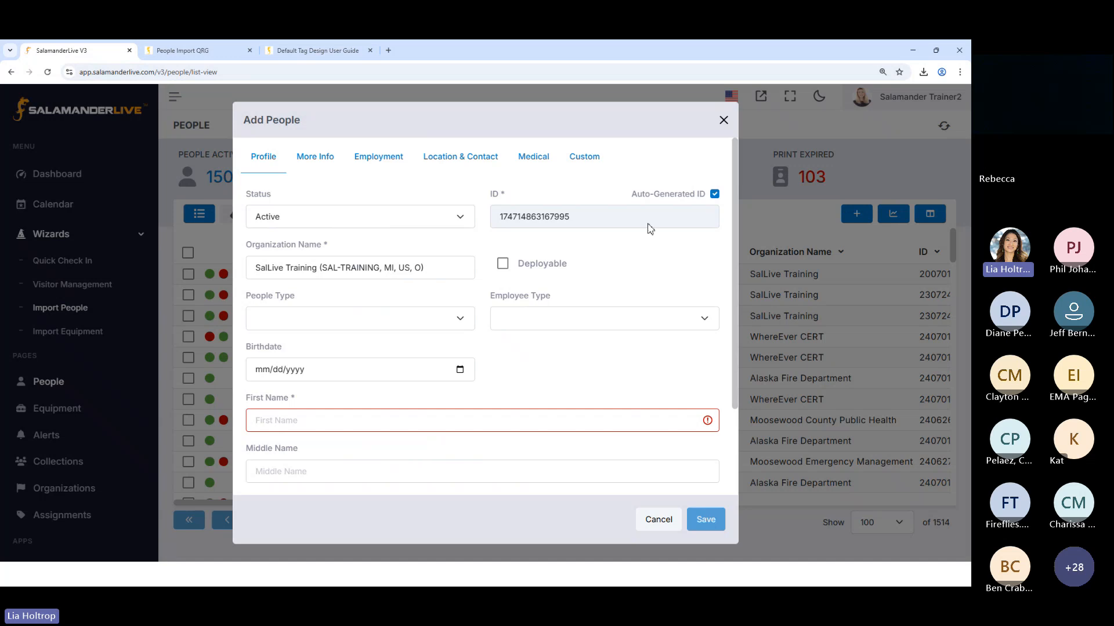
click(458, 219)
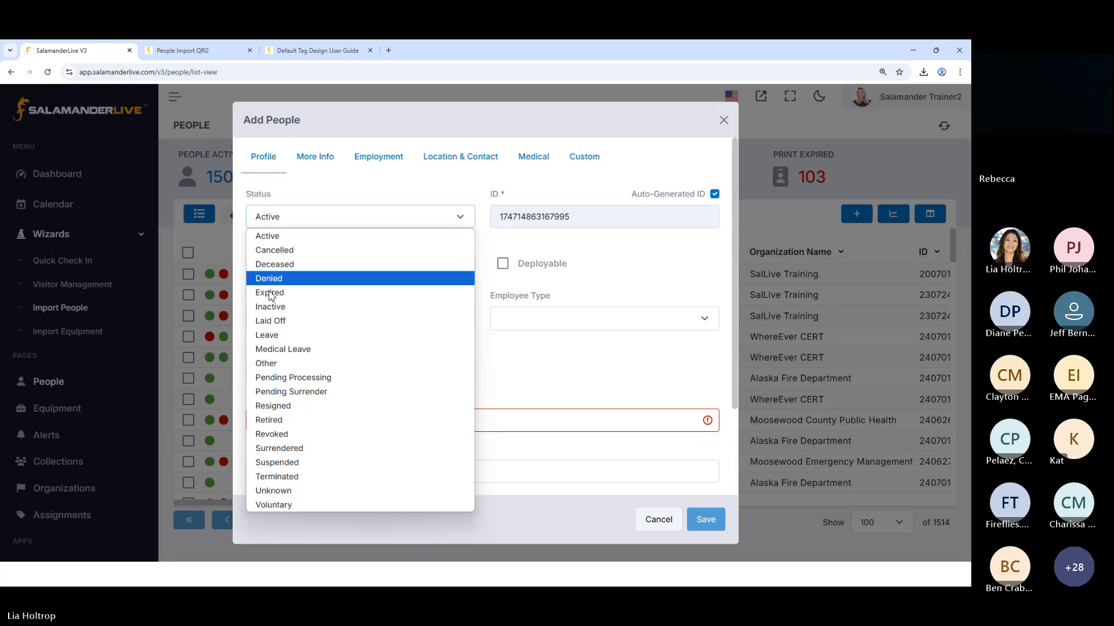
click(669, 525)
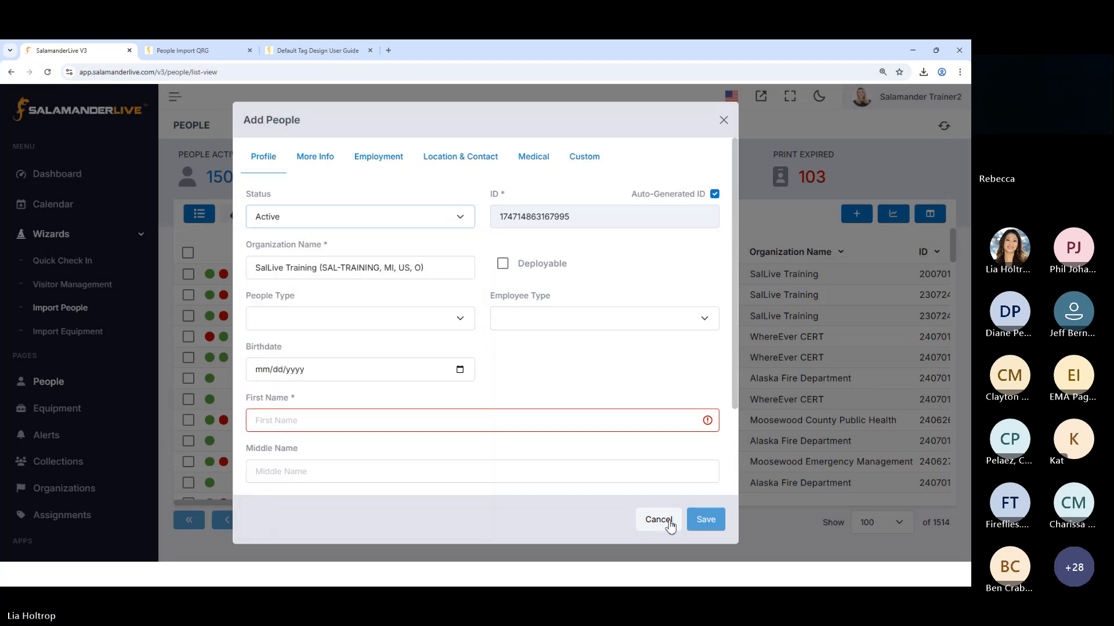
click(668, 521)
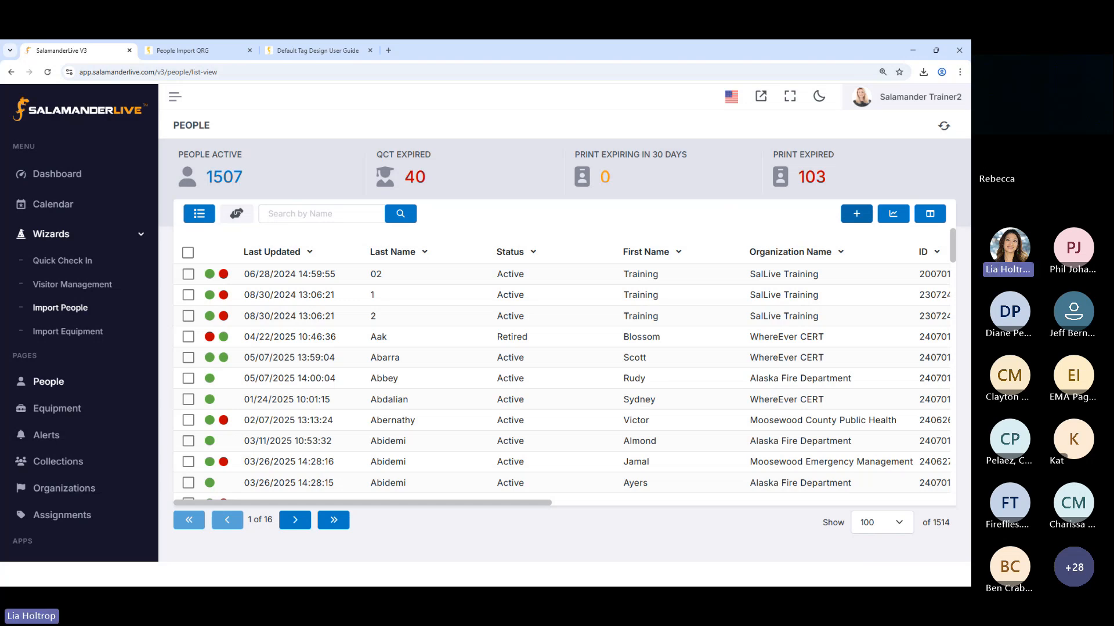
Open the print settings for the first listed person, try the expiry date option, and close without printing, clearing the selection
click(188, 274)
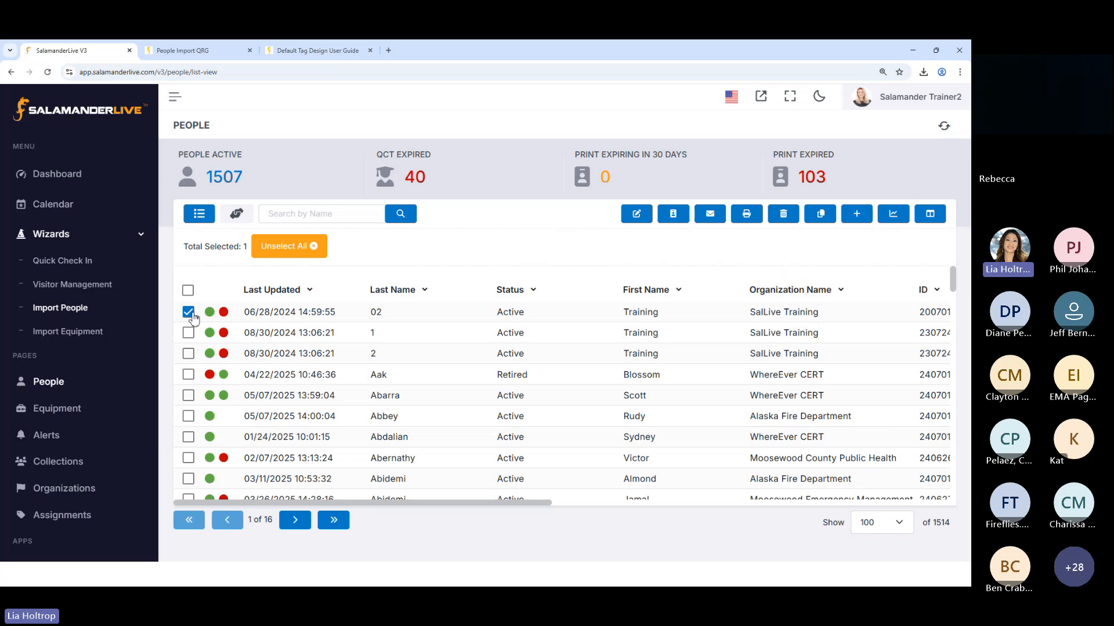
click(745, 221)
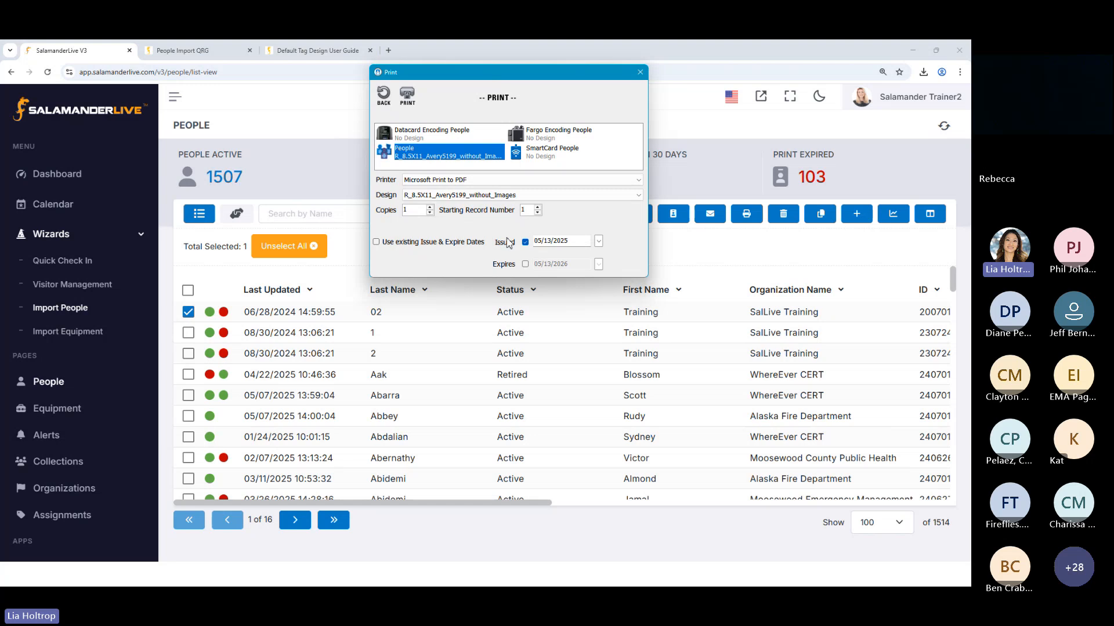
click(526, 264)
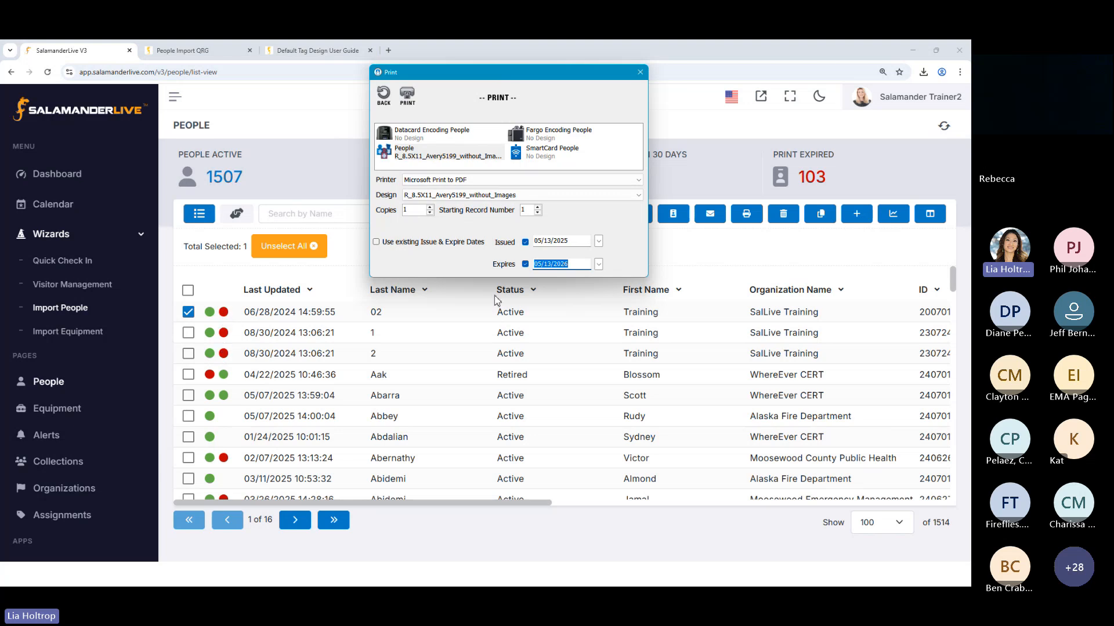
click(525, 264)
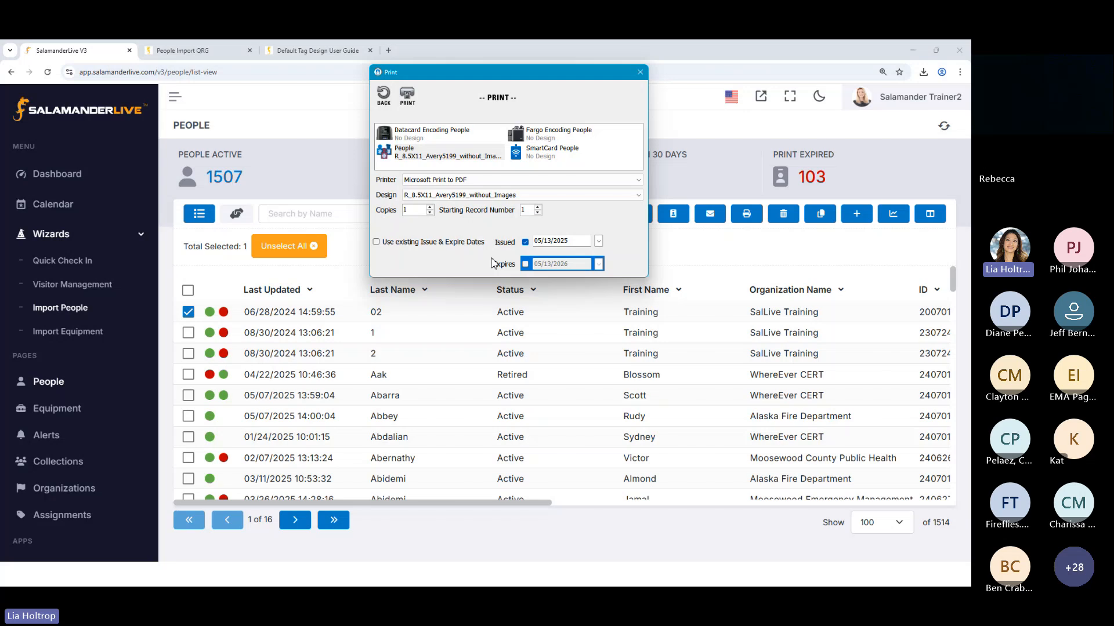
click(640, 74)
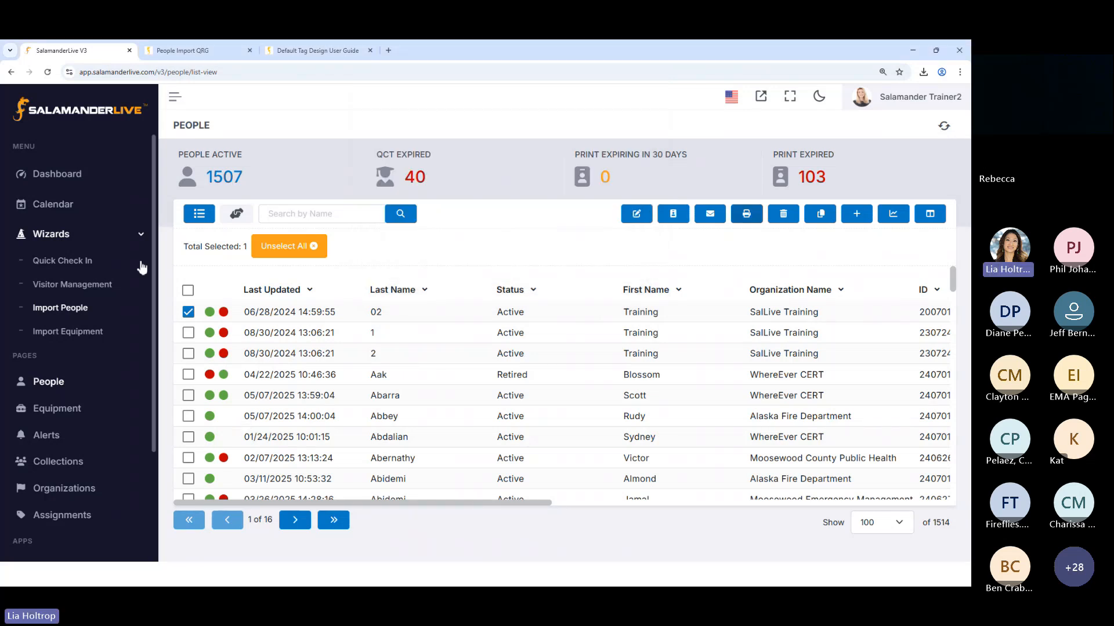
click(188, 312)
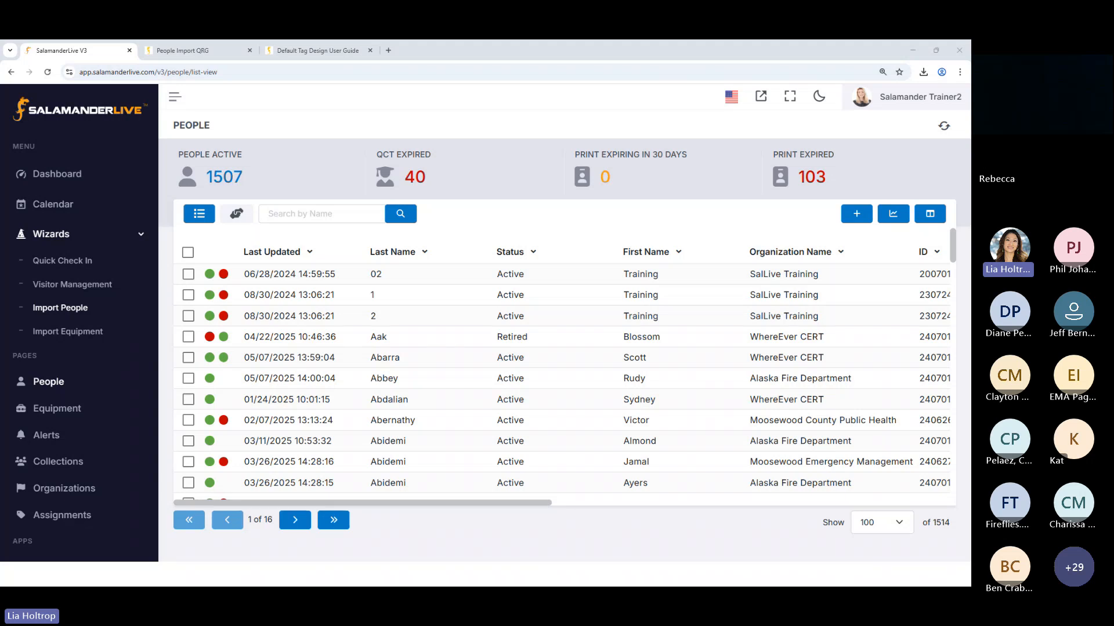
Start a new person record, turn off Auto-Generated ID, and replace the generated ID with a custom one
click(856, 216)
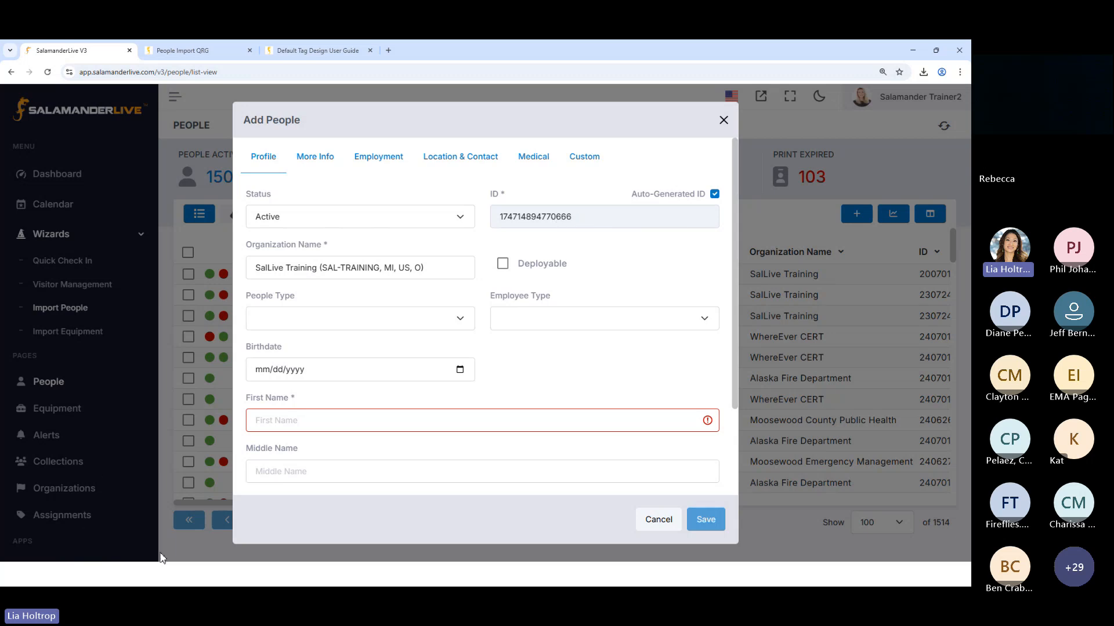
click(714, 194)
double_click(600, 217)
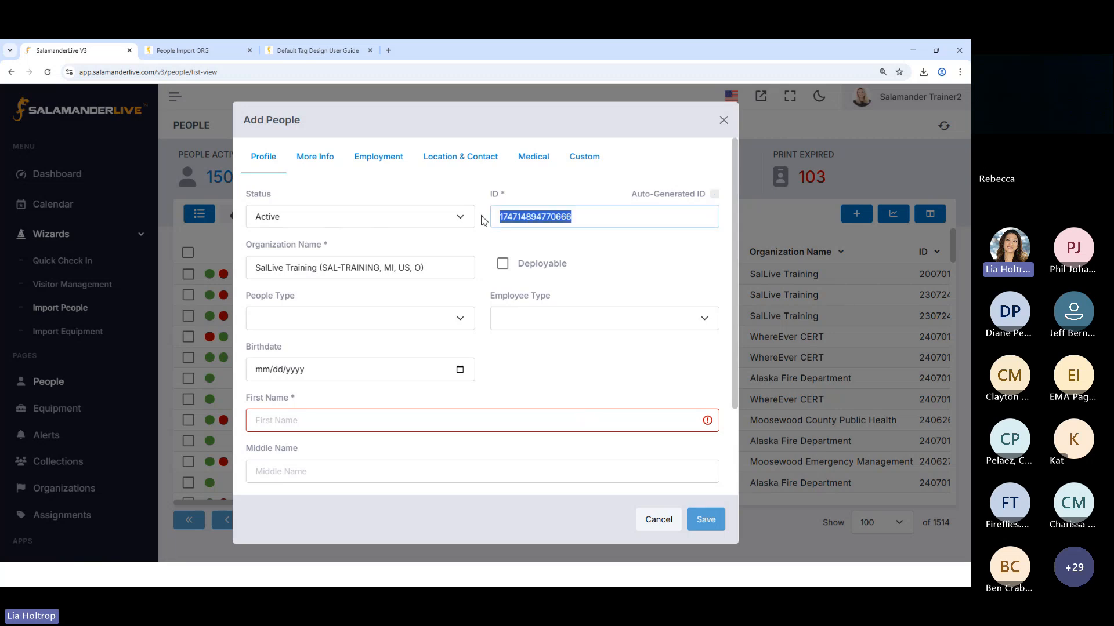
key(BackSpace)
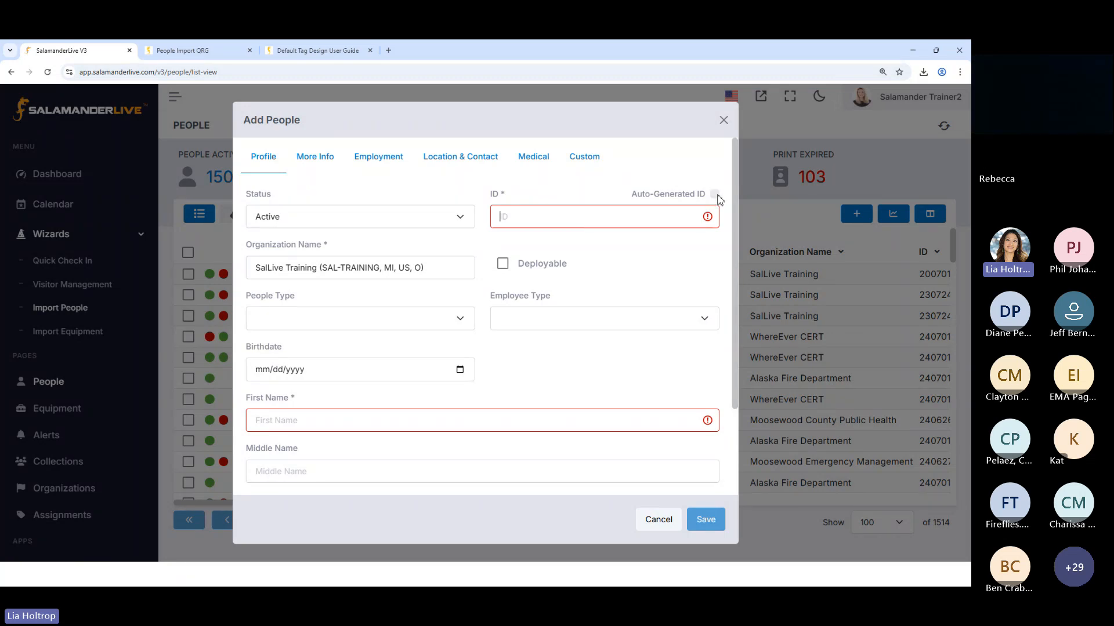
text(11)
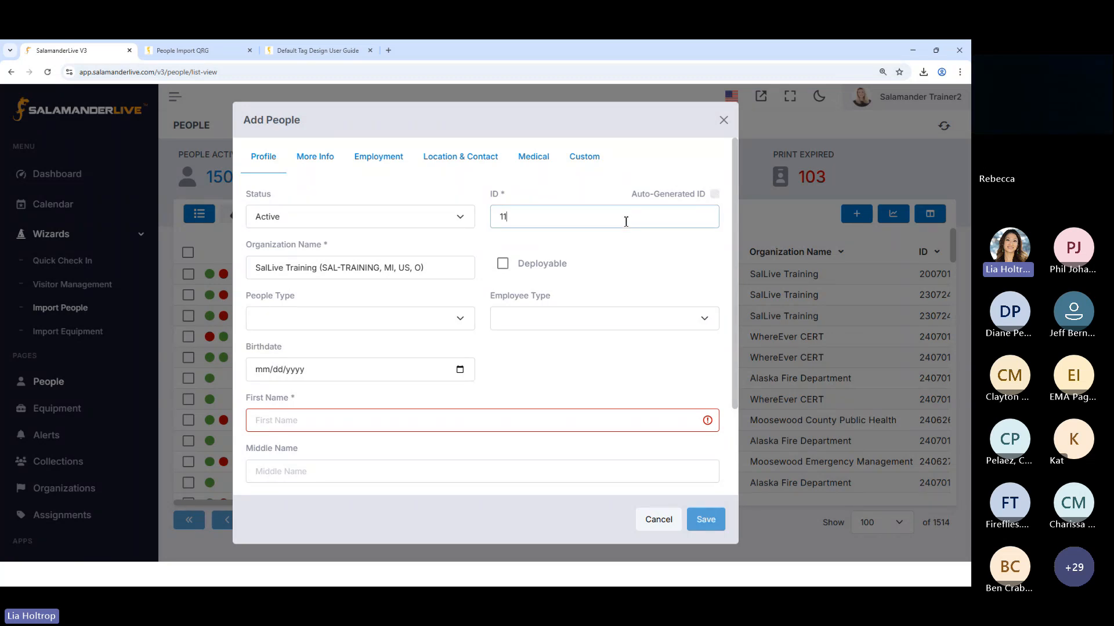
text(549-EOJO)
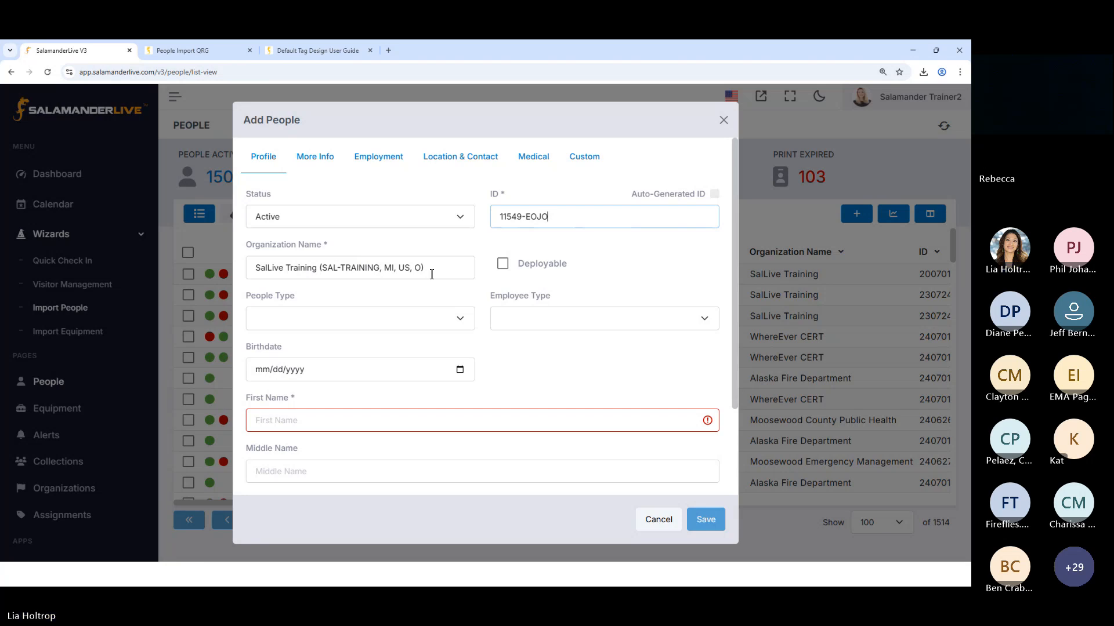
drag(439, 269, 248, 261)
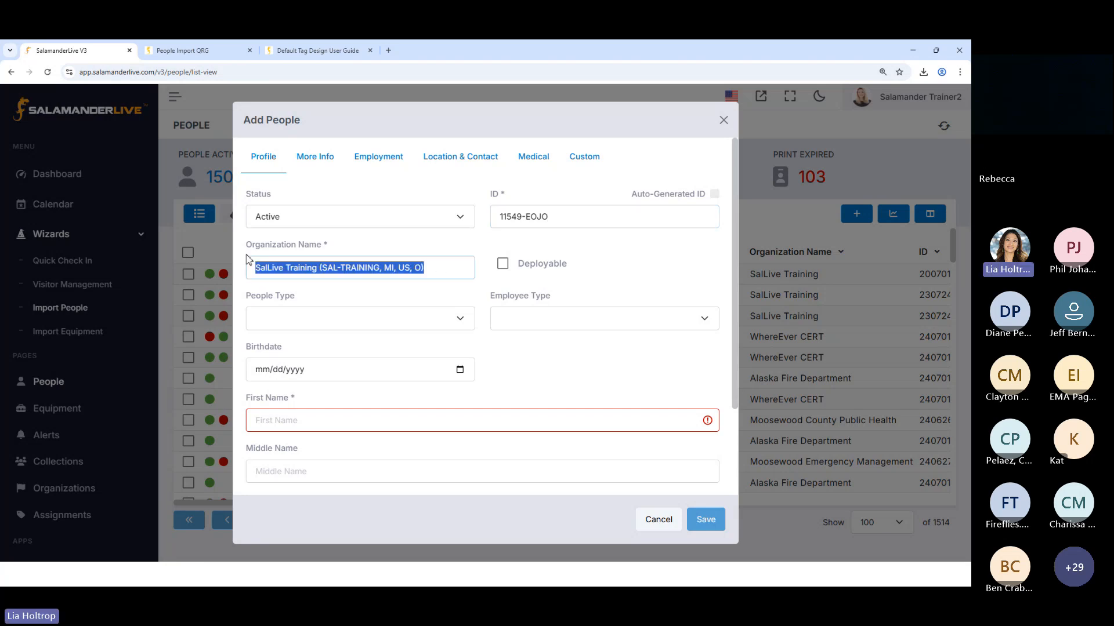
key(BackSpace)
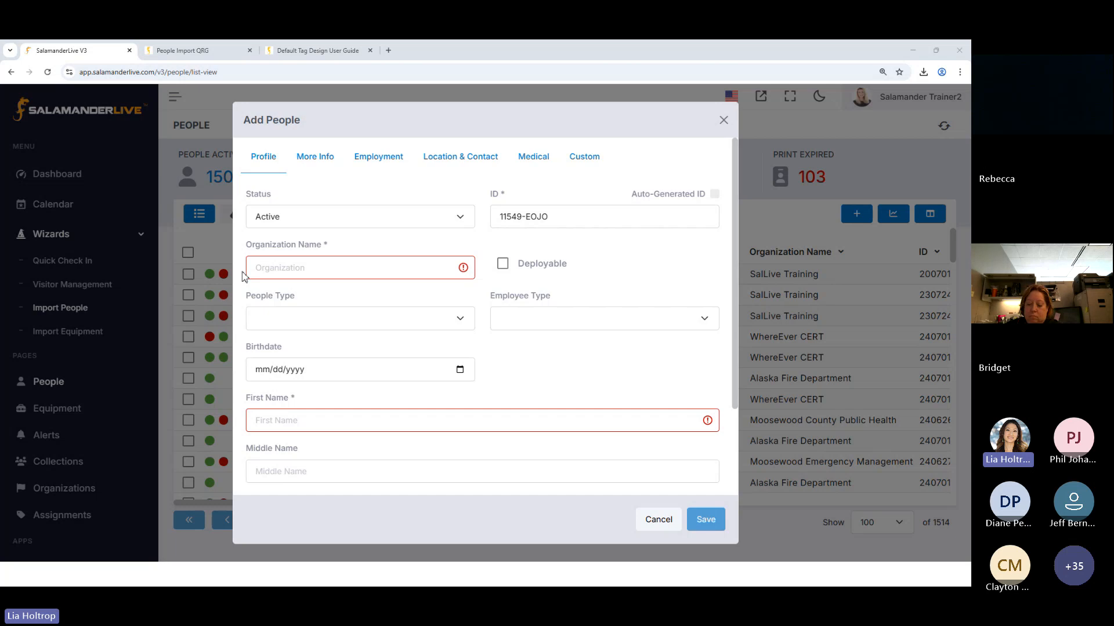
click(283, 275)
text(moo)
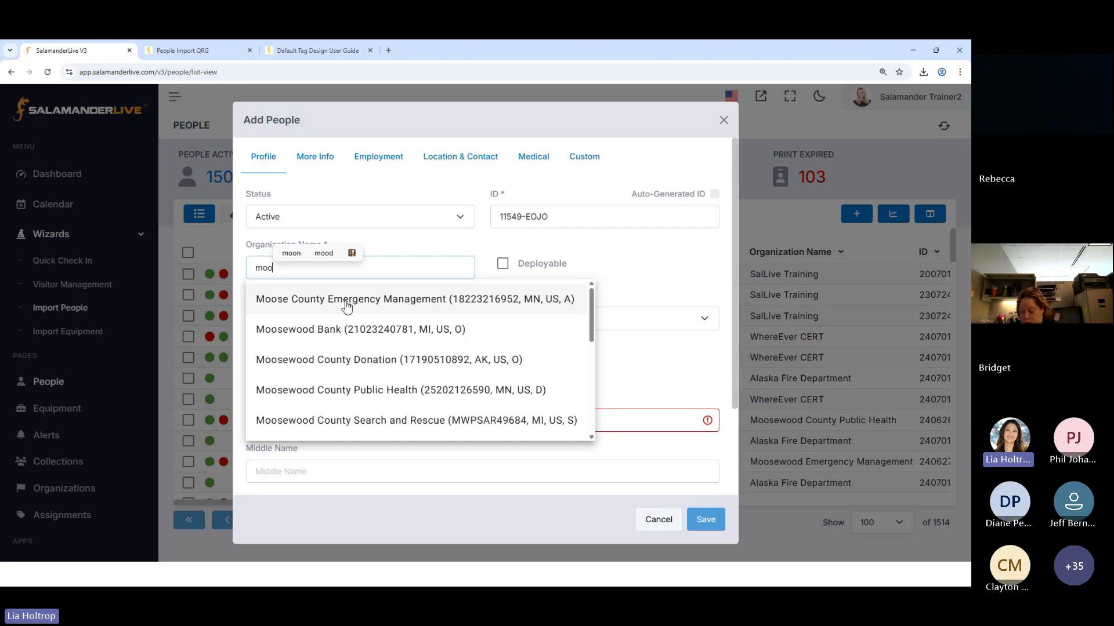
scroll(371, 340, down, 1)
click(377, 342)
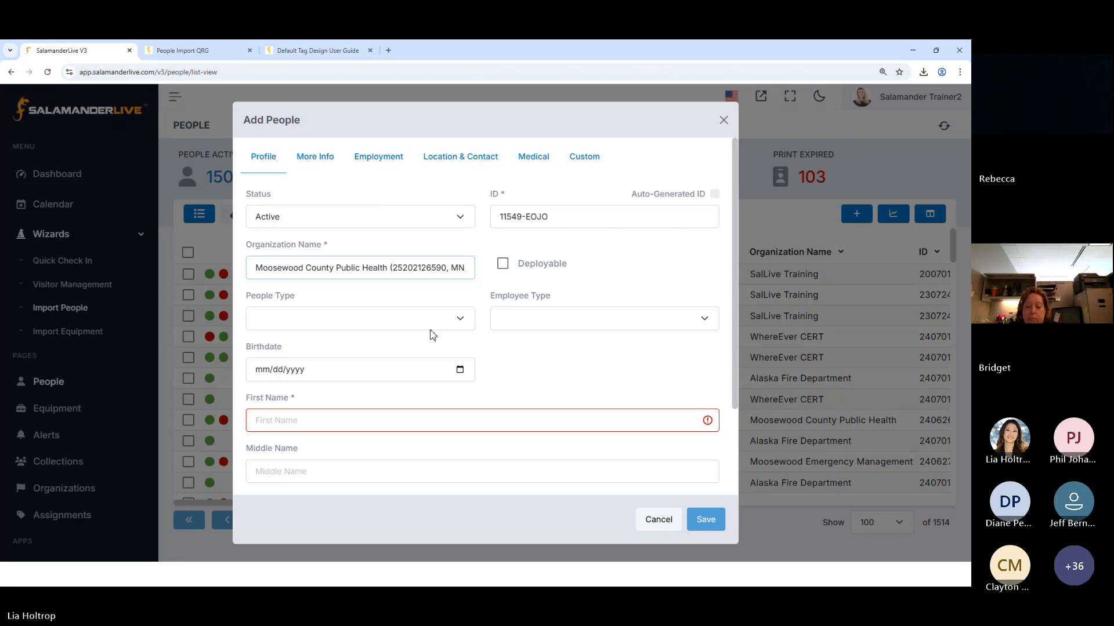
Review the available People Type and Employee Type options and the profile's name fields, leaving them unset
click(358, 323)
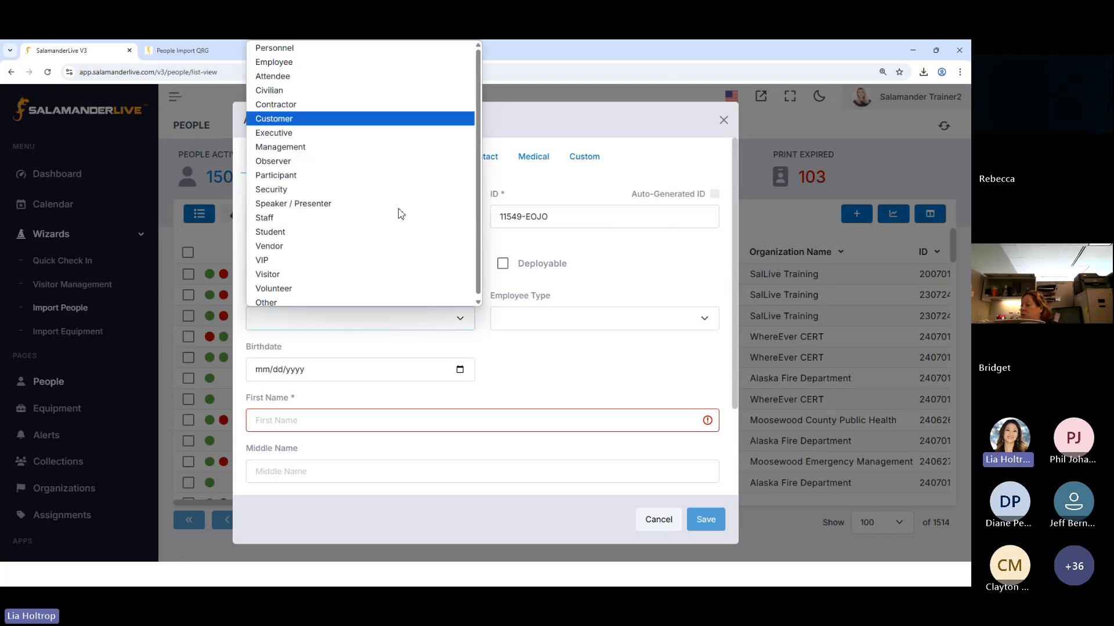
click(661, 283)
click(691, 324)
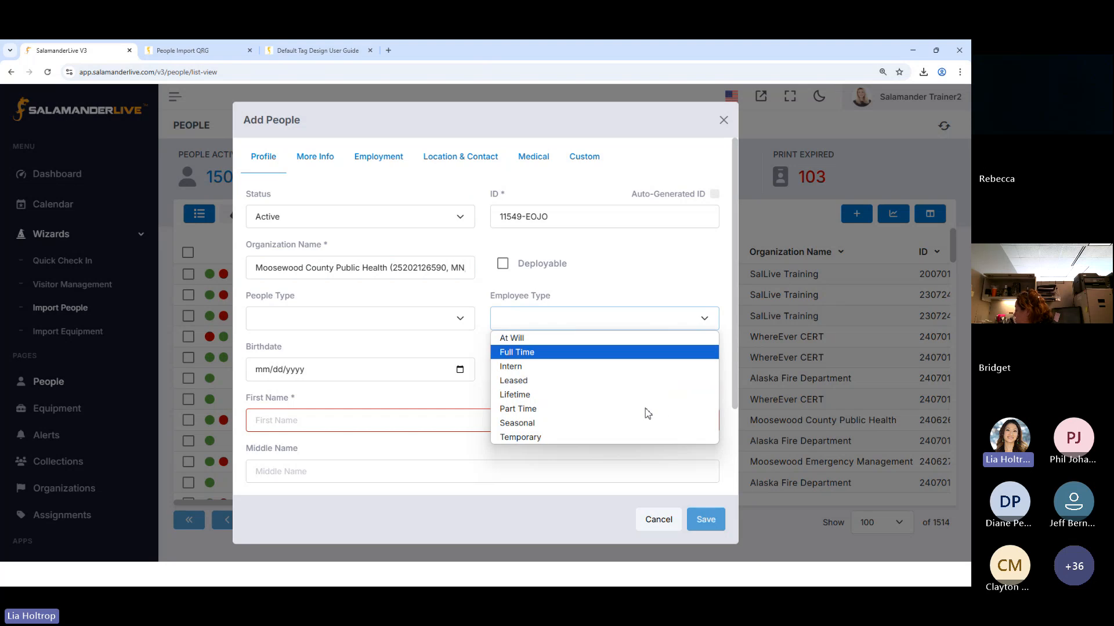
click(343, 423)
scroll(345, 428, down, 2)
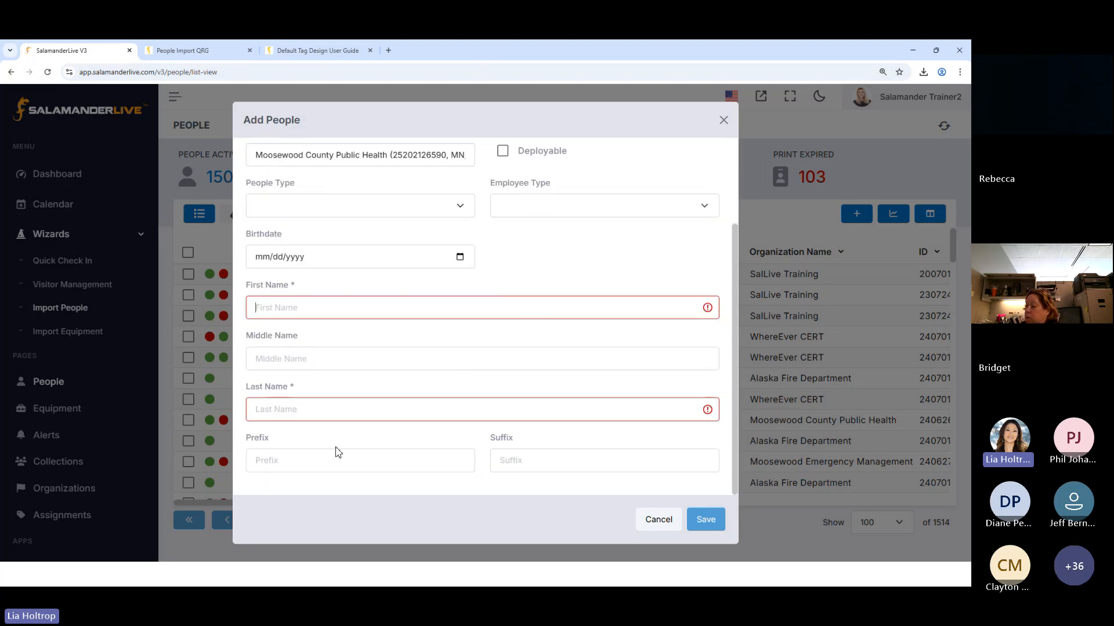
scroll(358, 436, up, 2)
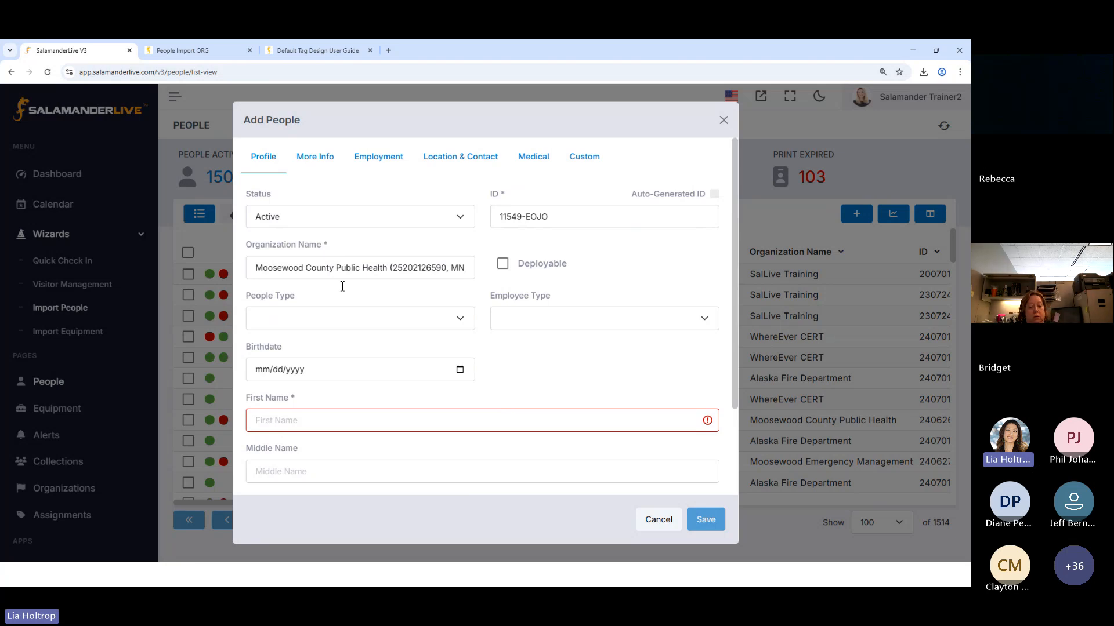
scroll(330, 410, down, 2)
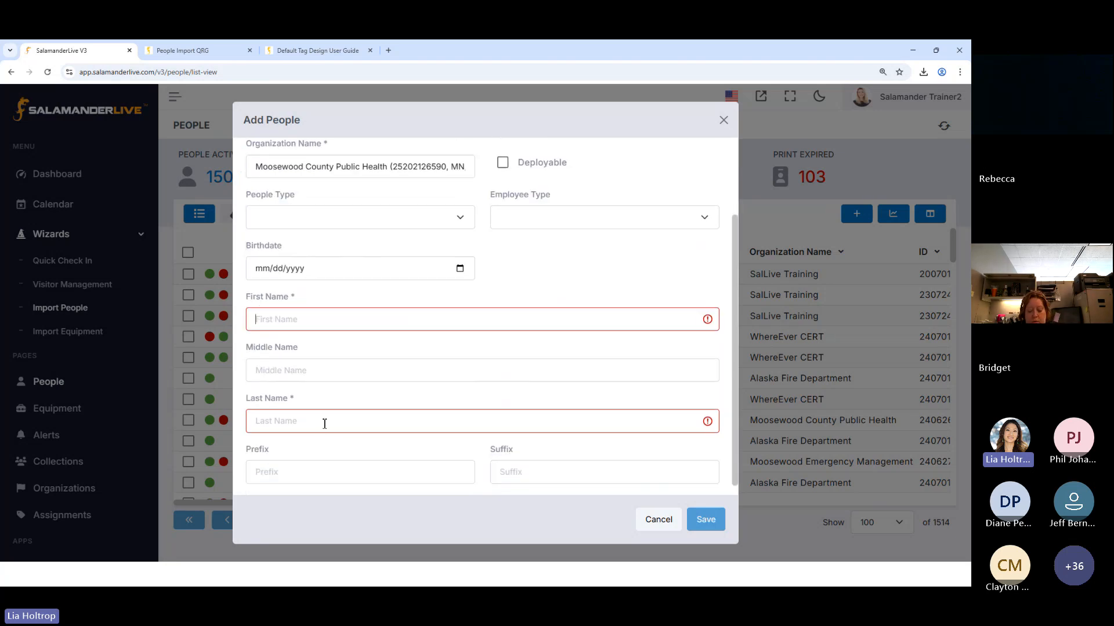
scroll(374, 394, up, 1)
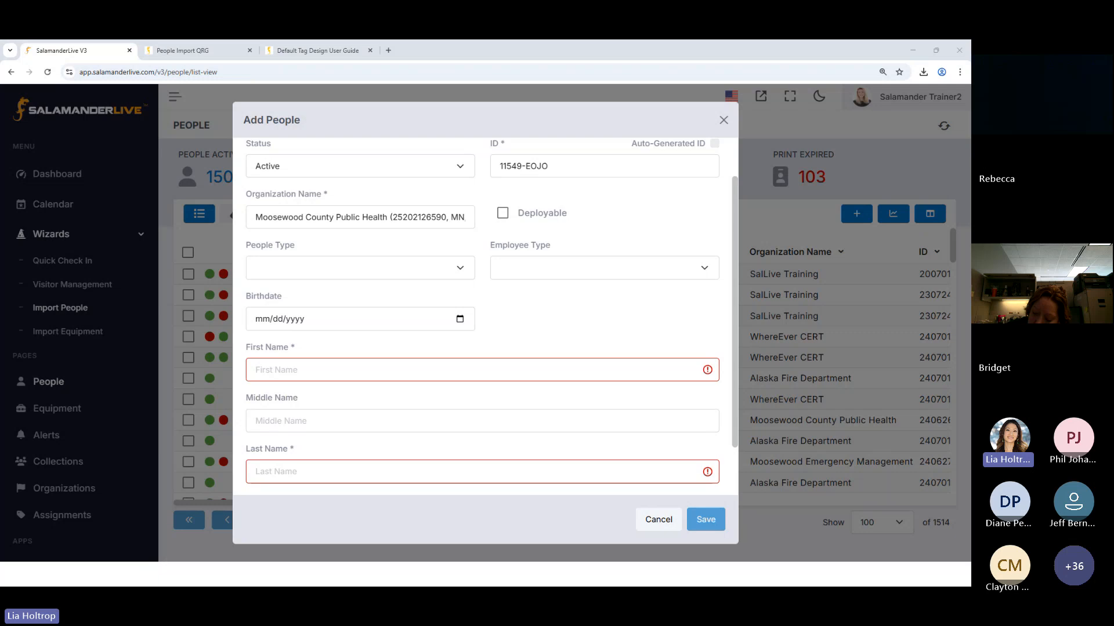
Enter the new person's first name and last name in the profile, leaving the middle name blank
click(344, 379)
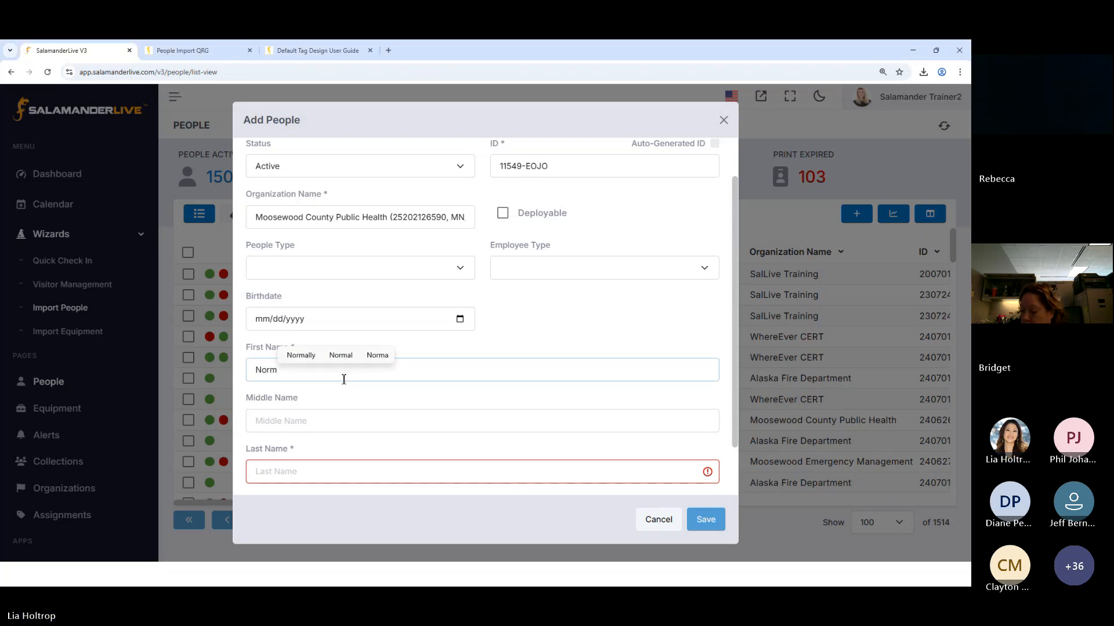
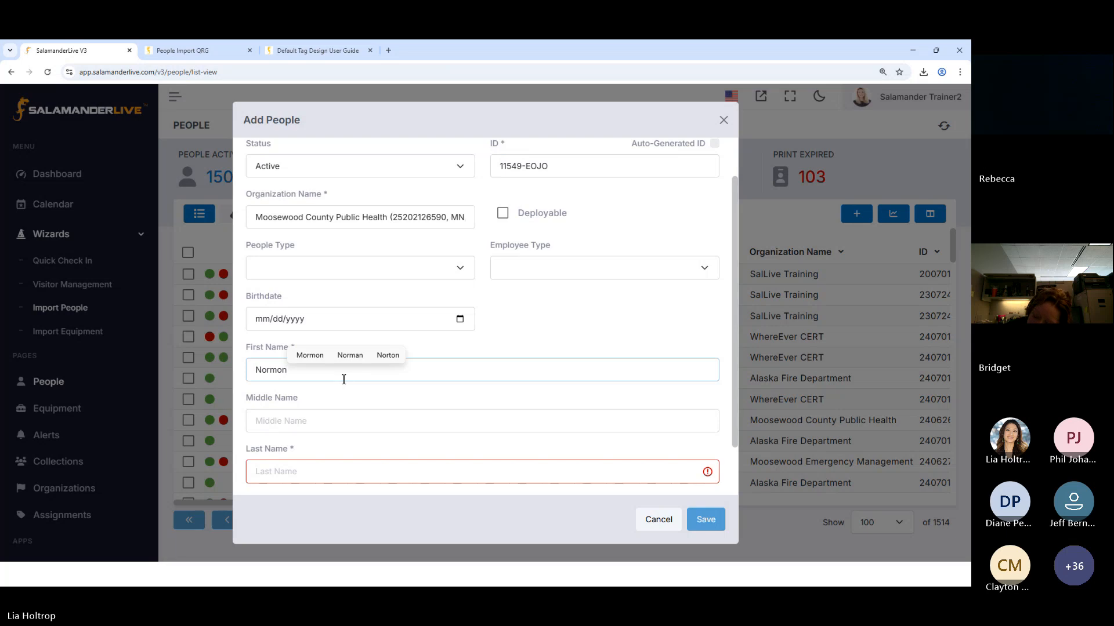
key(Tab)
key(Tab)
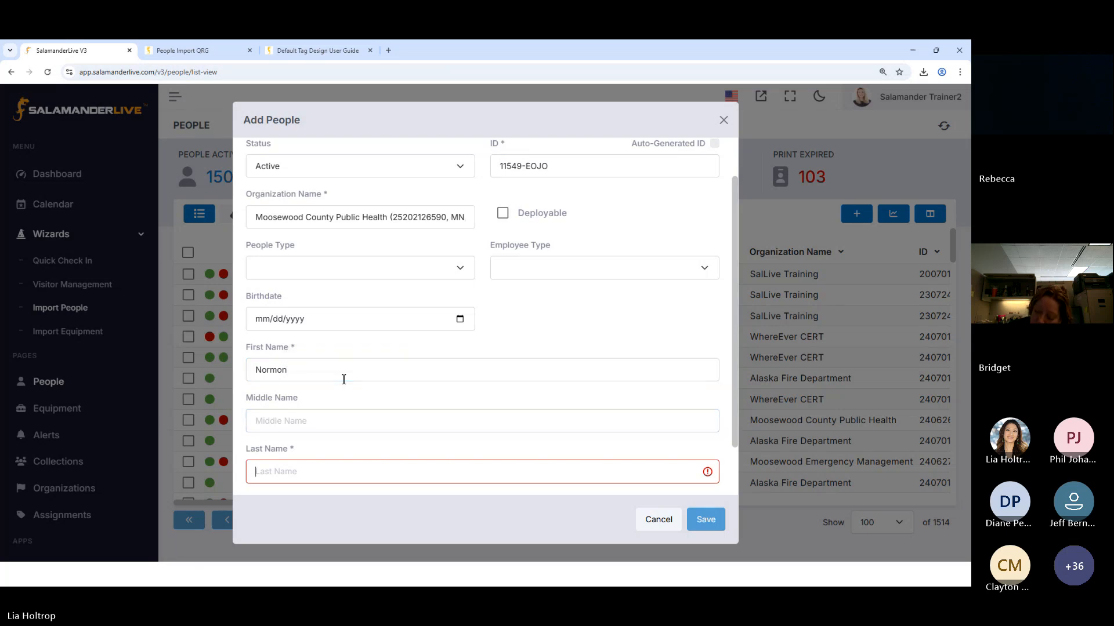
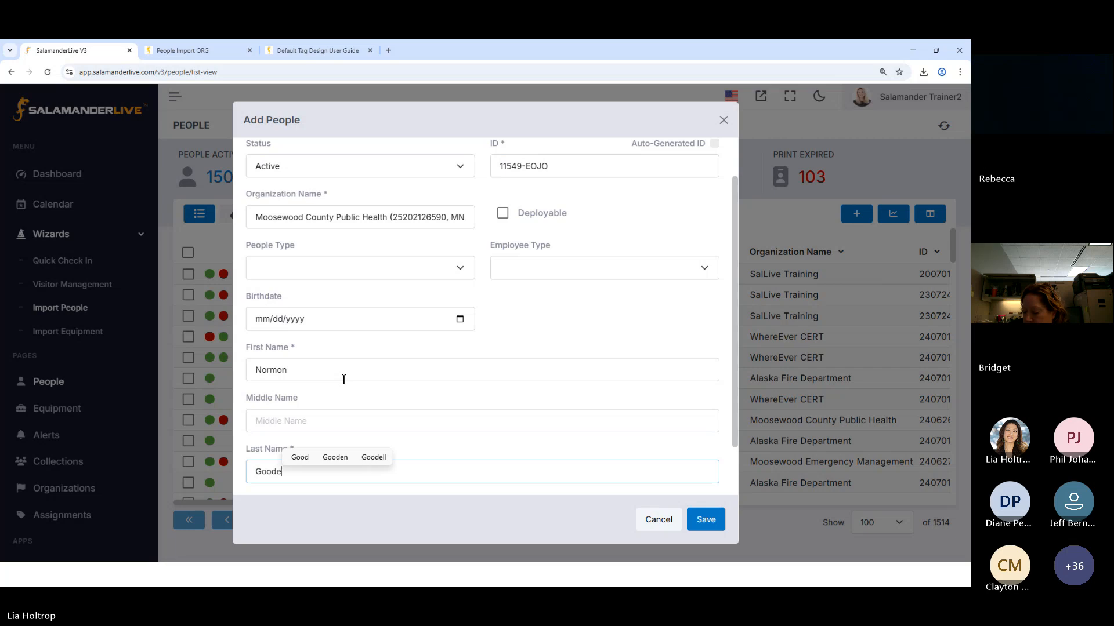
In the additional information, try a Reports To association, search for the related person by name, and delete the association
scroll(349, 267, up, 1)
click(318, 159)
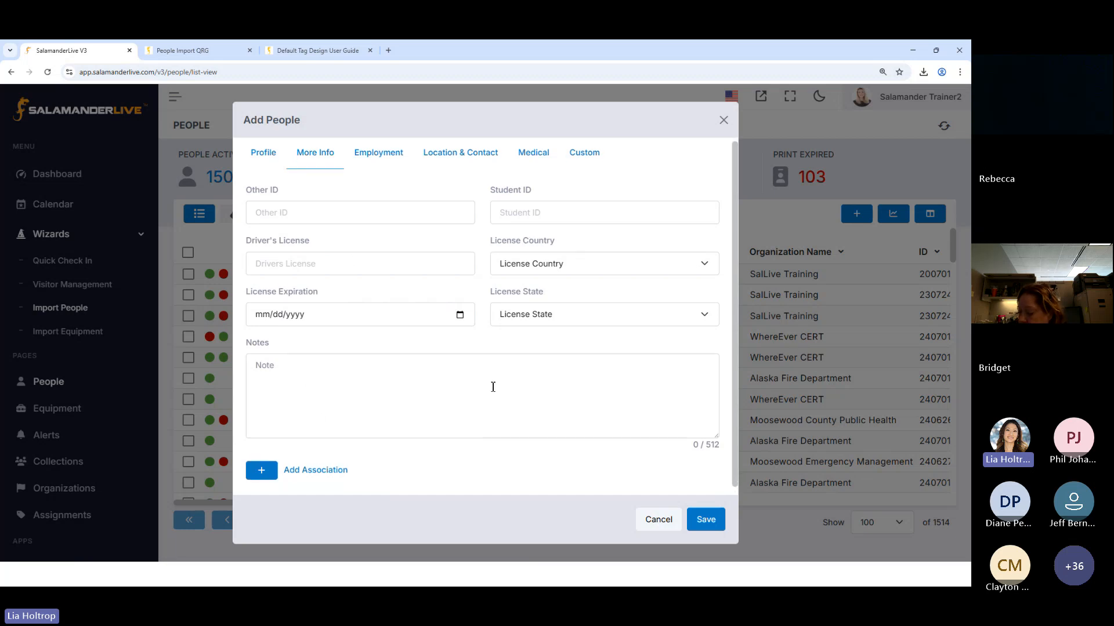
scroll(495, 383, down, 1)
click(262, 463)
scroll(299, 472, down, 5)
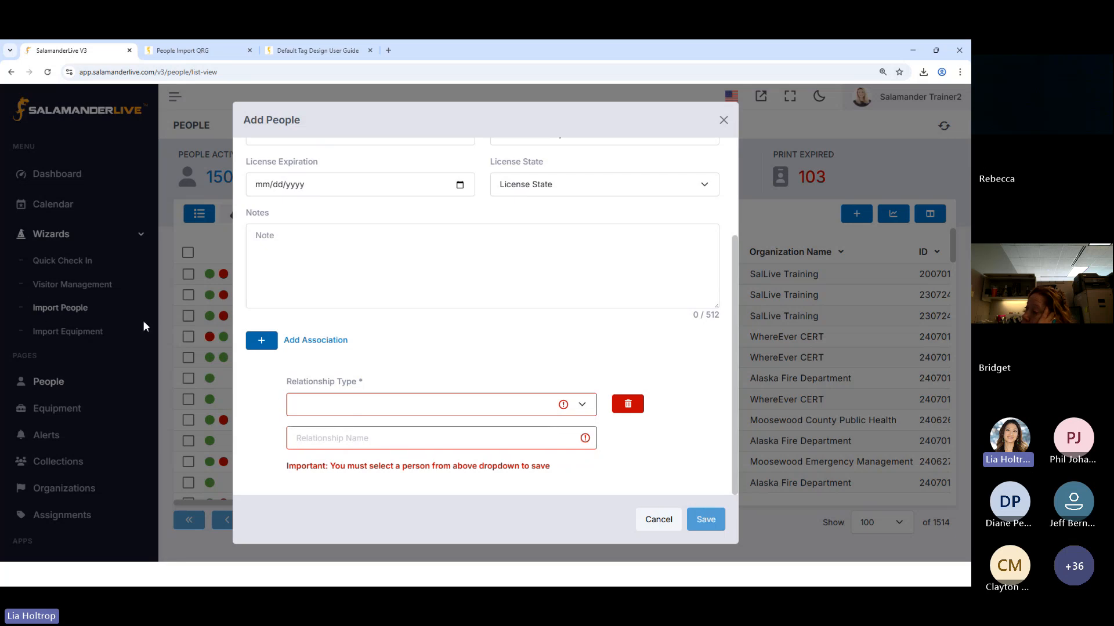
click(446, 413)
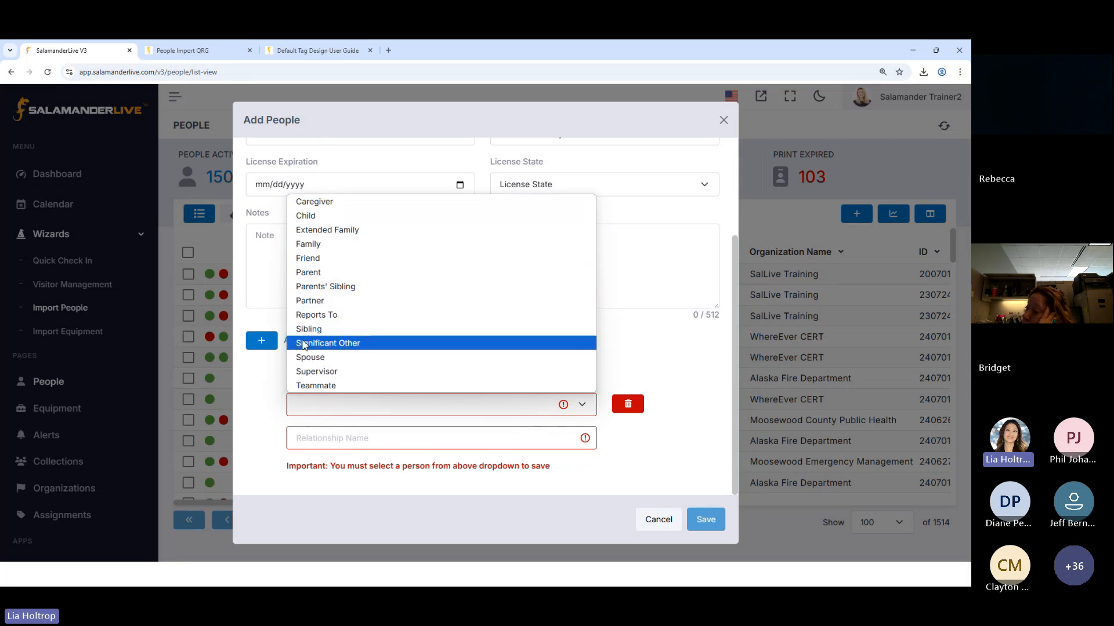
click(312, 315)
click(320, 441)
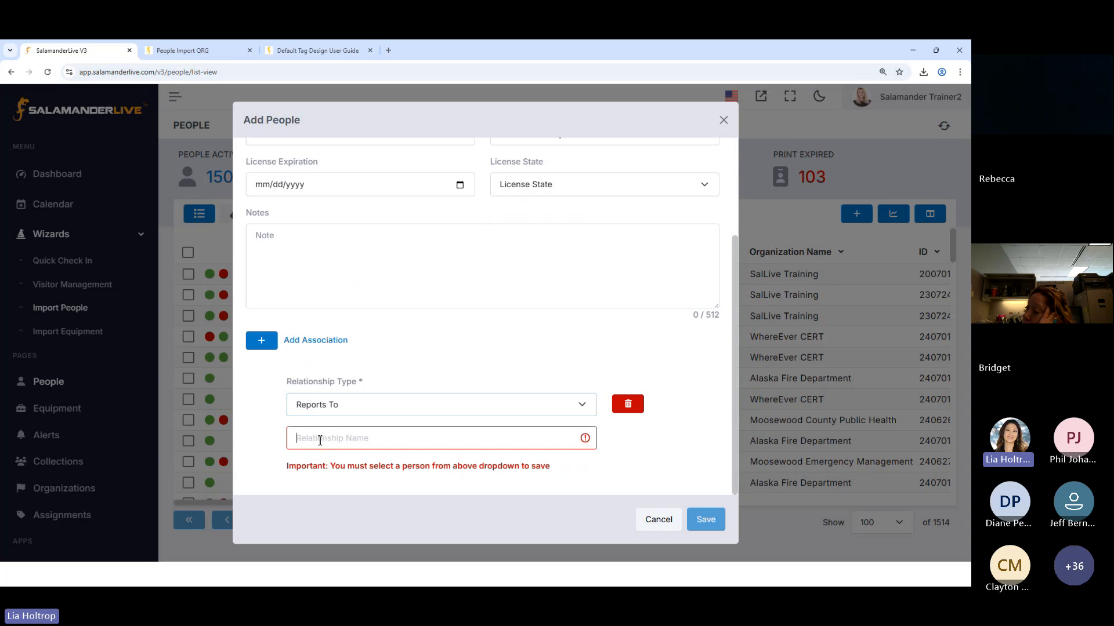
text(lee)
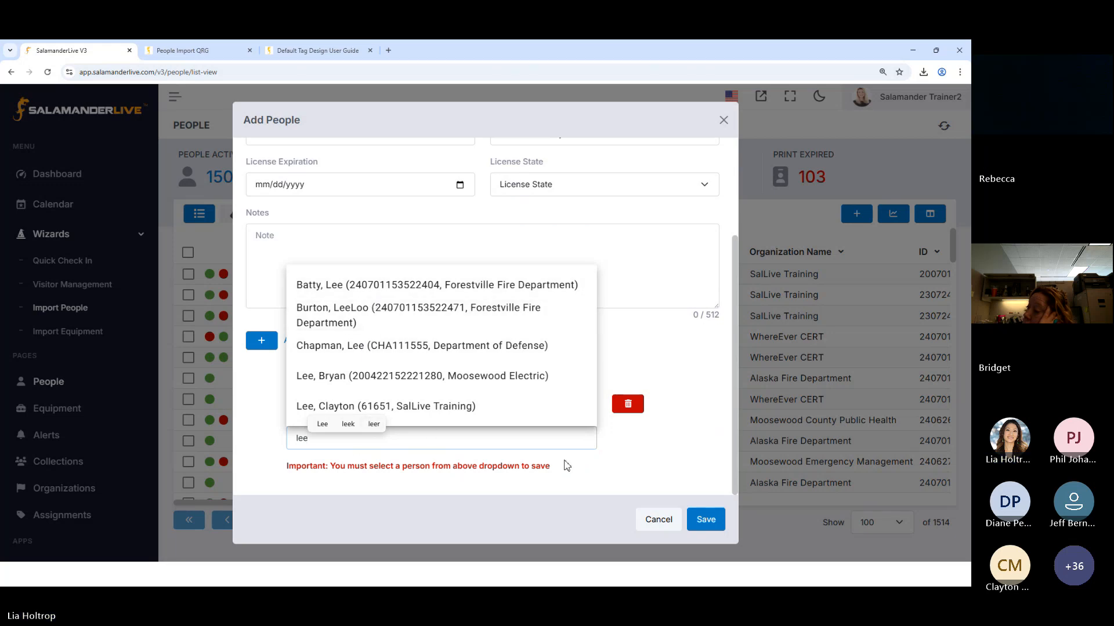
click(621, 410)
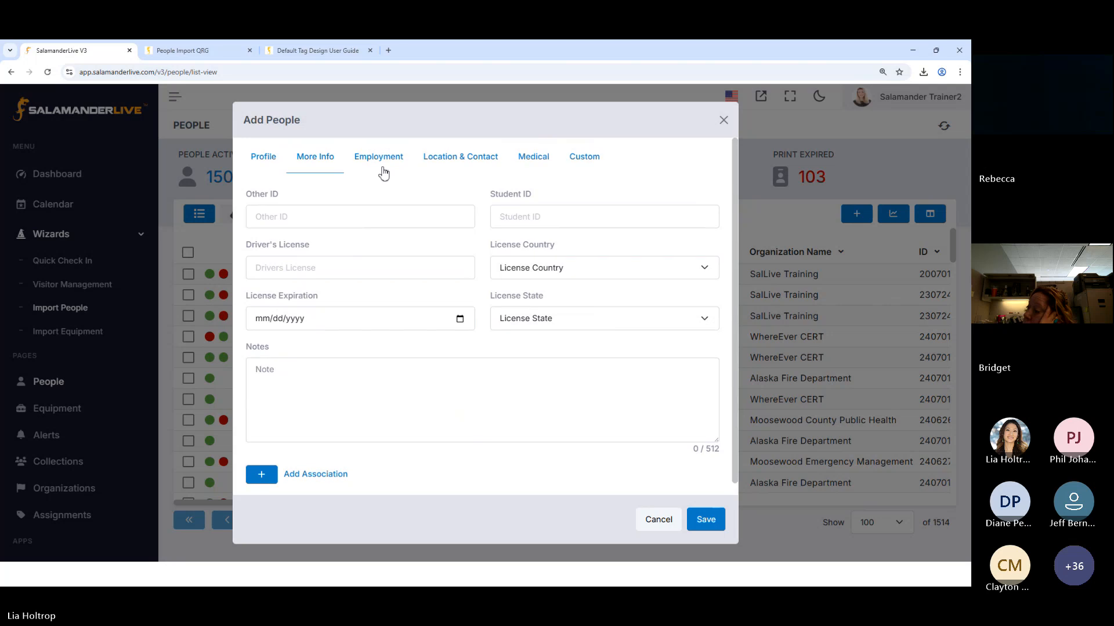
Review the employment fields and check how titles appear on the sample tags in the Default Tag Design User Guide, returning to the record
click(382, 169)
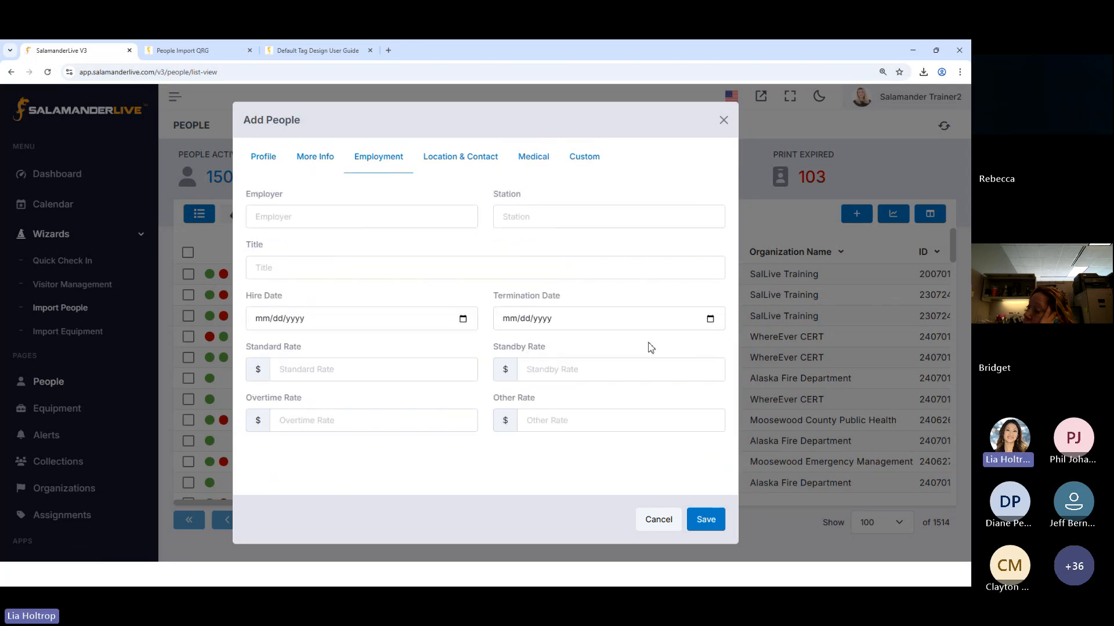
click(286, 268)
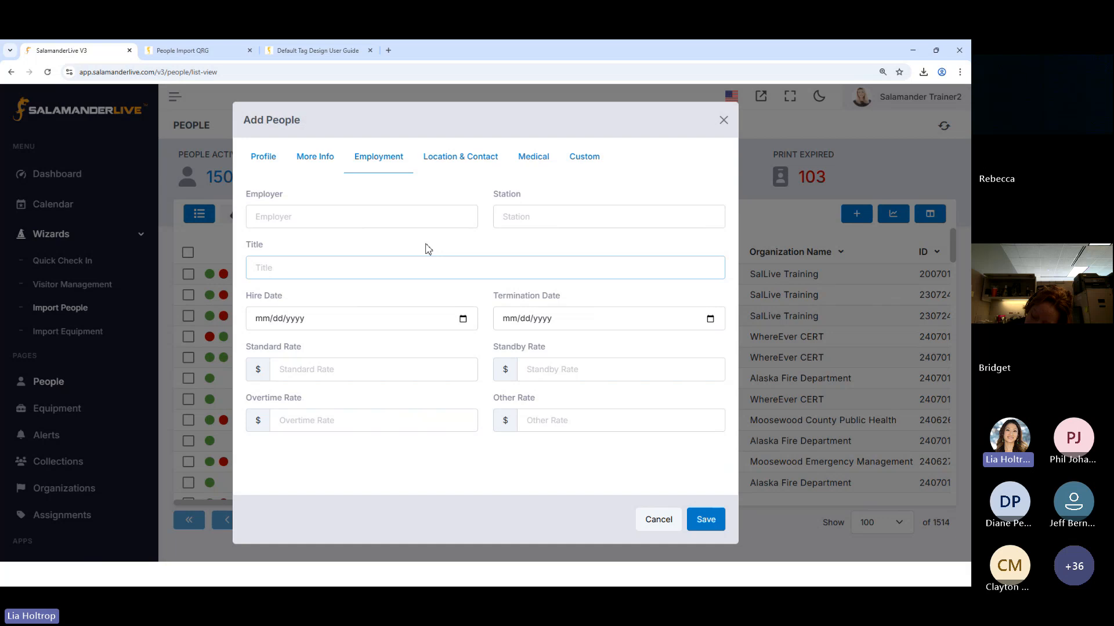
click(324, 51)
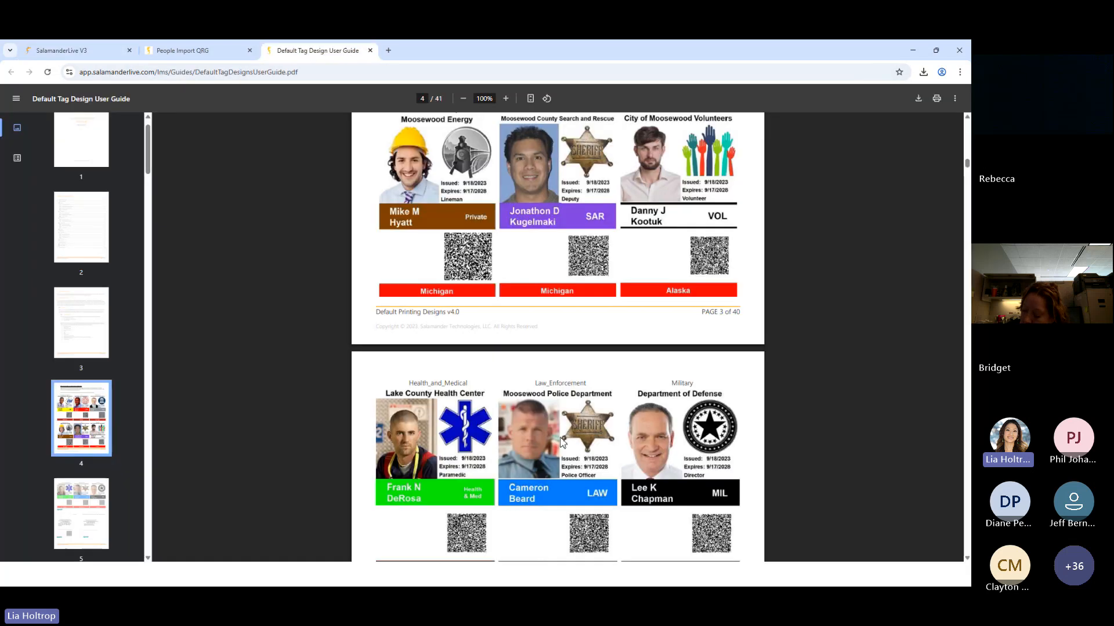
scroll(551, 424, up, 2)
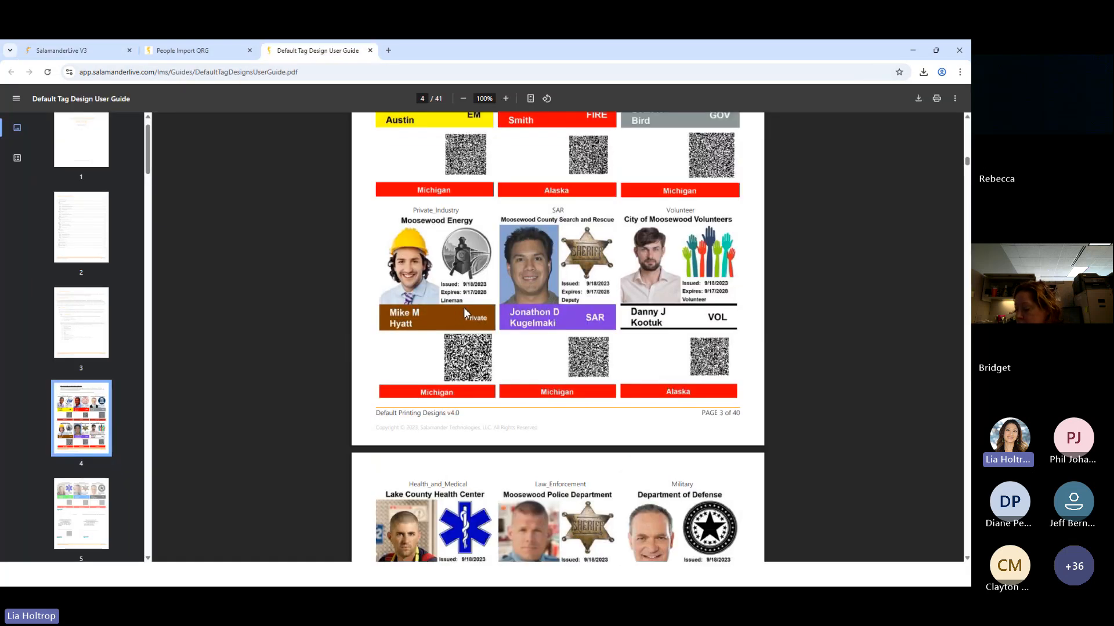
scroll(480, 326, up, 3)
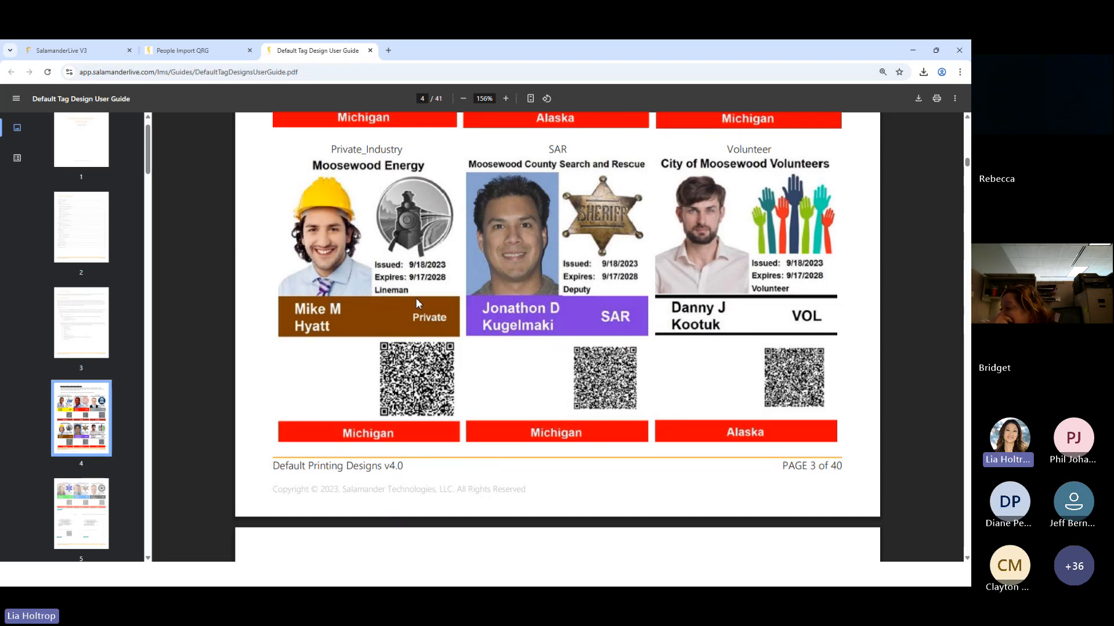
click(87, 51)
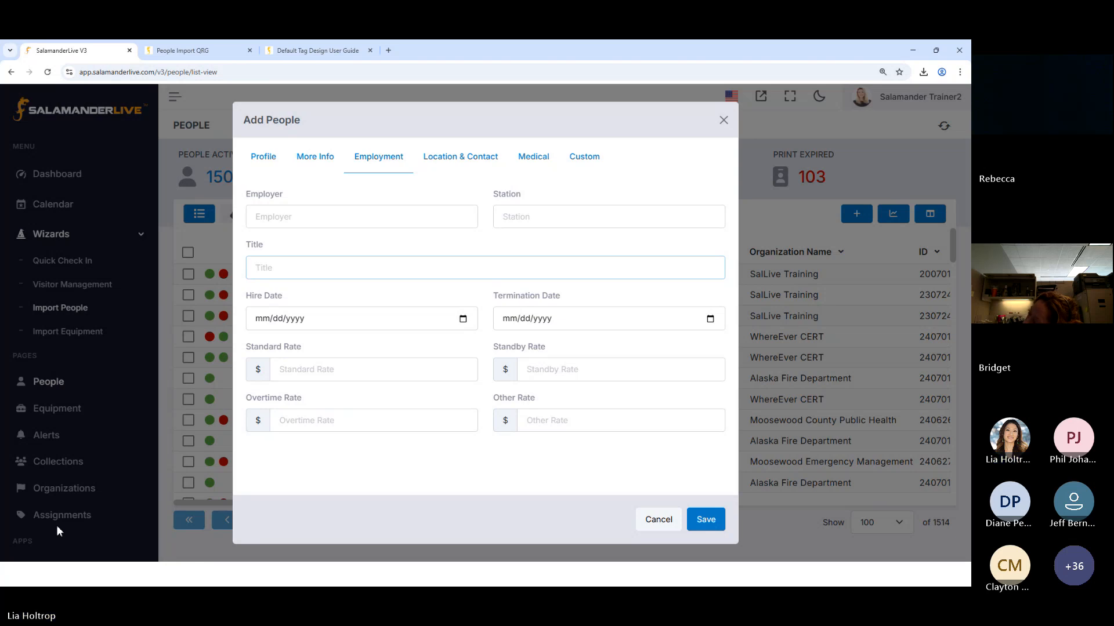
Review the location and contact fields, adding a blank address to inspect its fields and deleting it
click(480, 165)
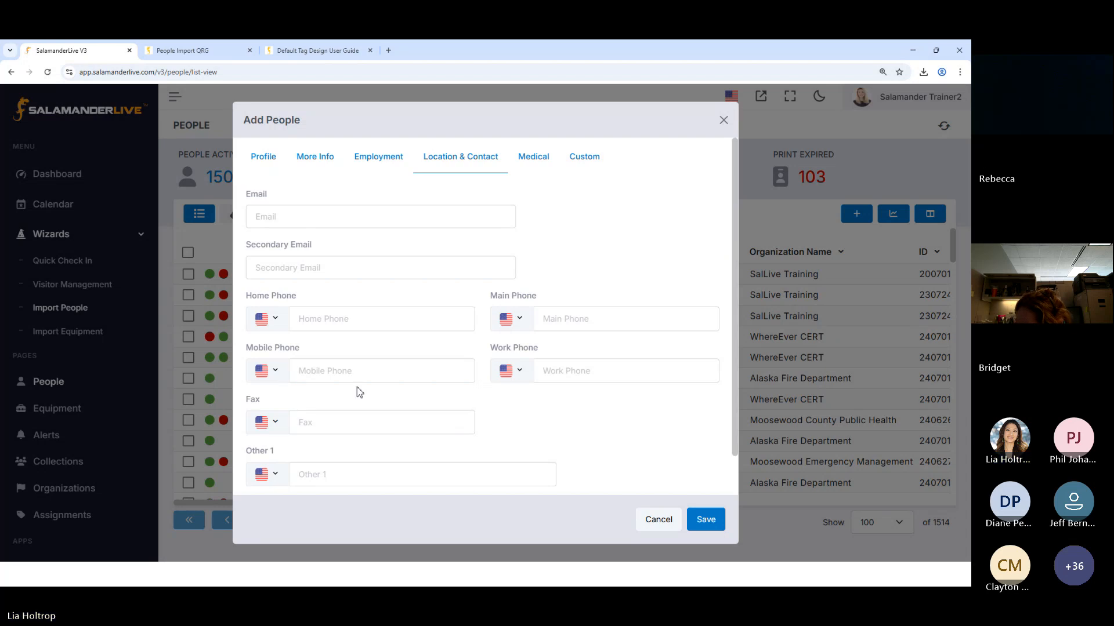
scroll(357, 388, down, 2)
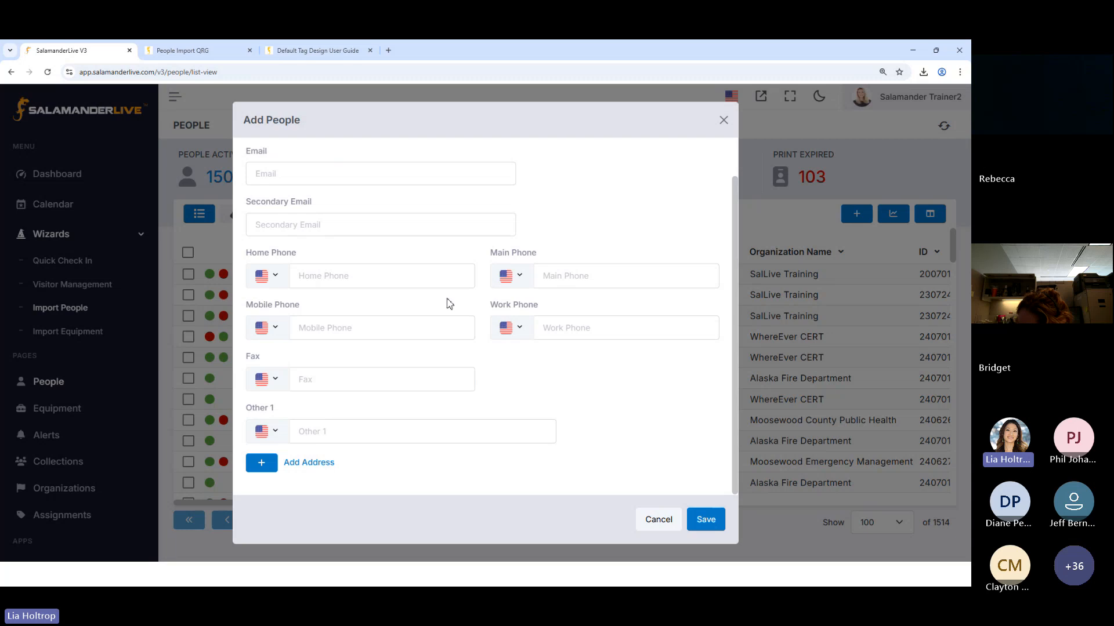
click(261, 463)
scroll(262, 469, down, 4)
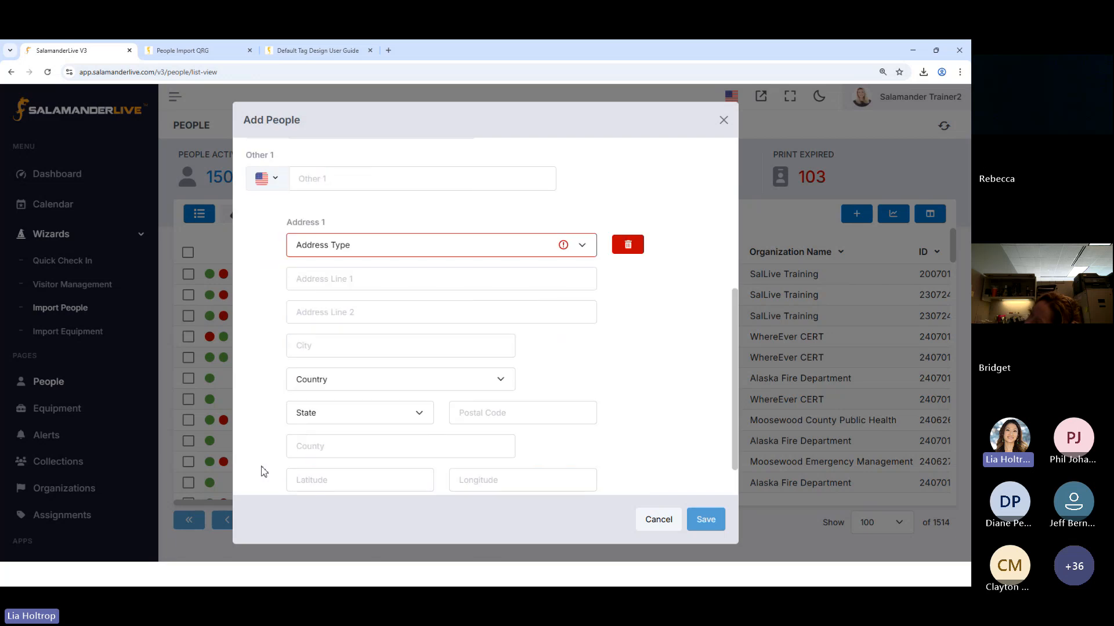
scroll(264, 470, down, 2)
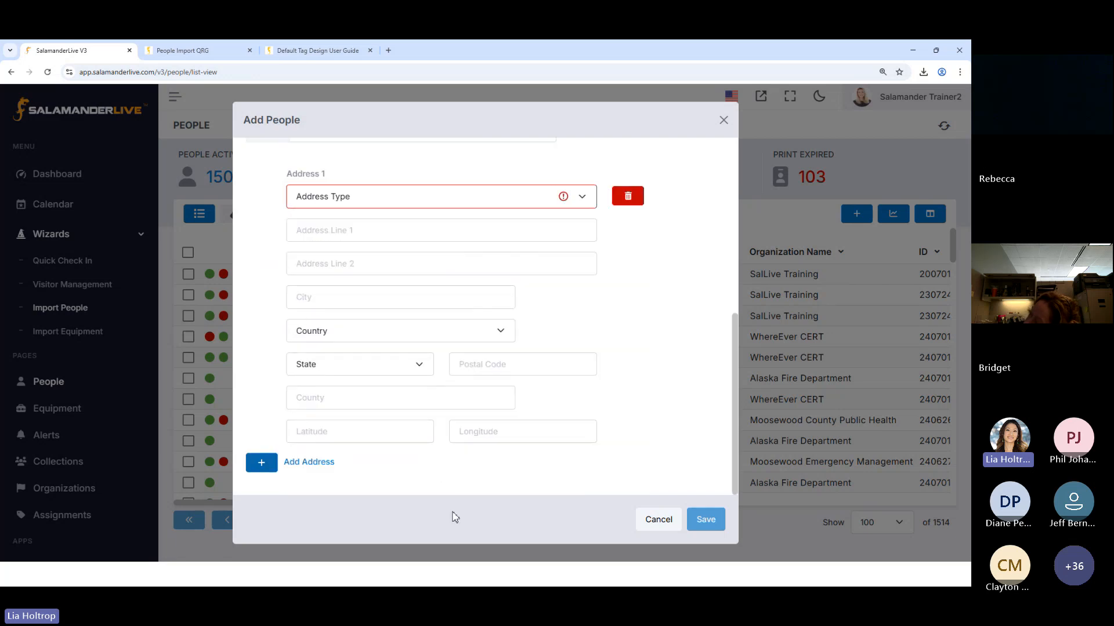
click(636, 202)
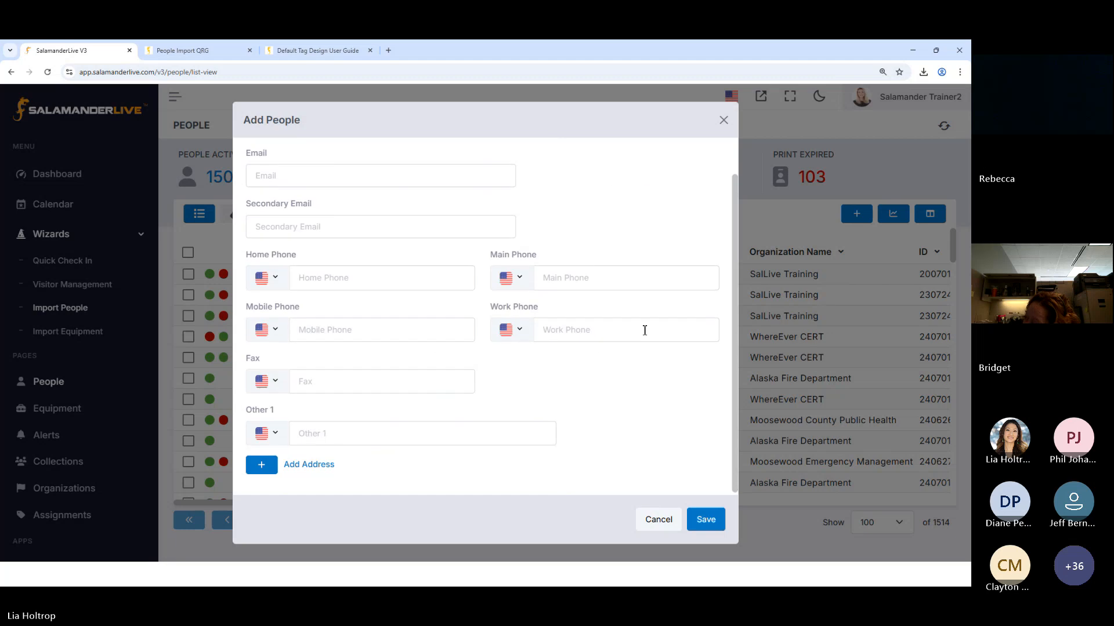
Review the medical fields, adding a blank emergency contact to inspect its fields and phone type options, and delete it
scroll(600, 320, up, 1)
click(534, 158)
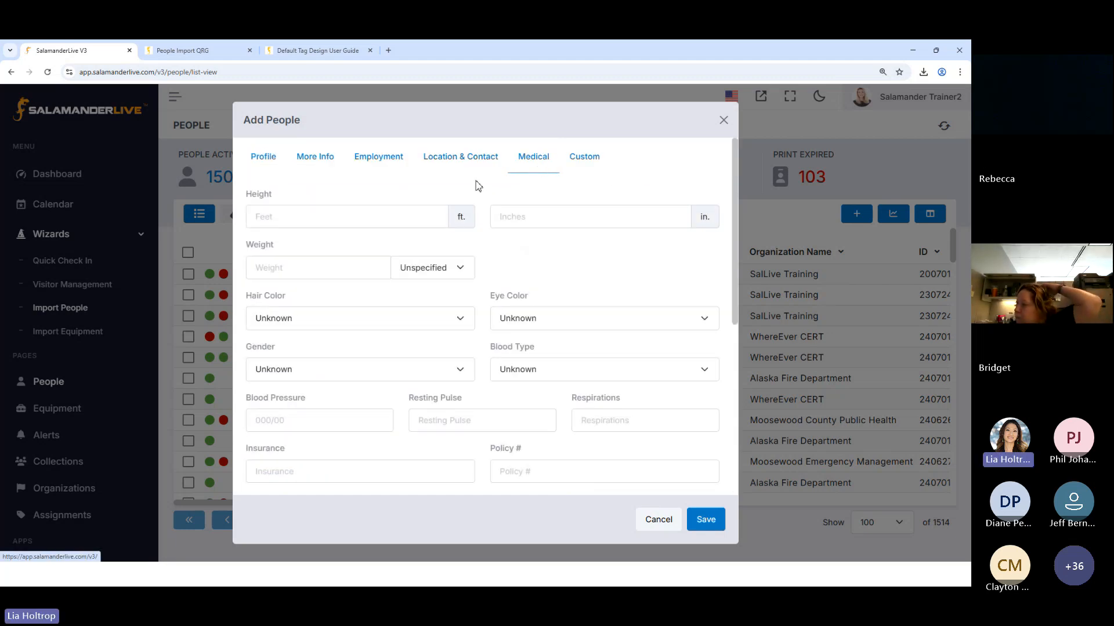
scroll(477, 185, down, 5)
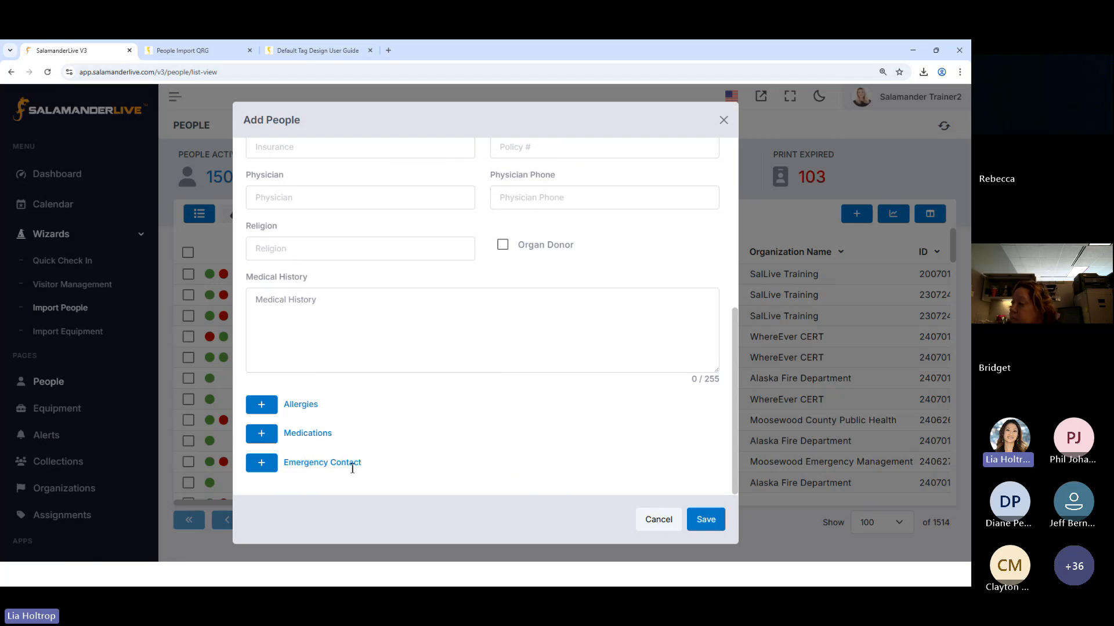
click(271, 464)
scroll(276, 467, down, 3)
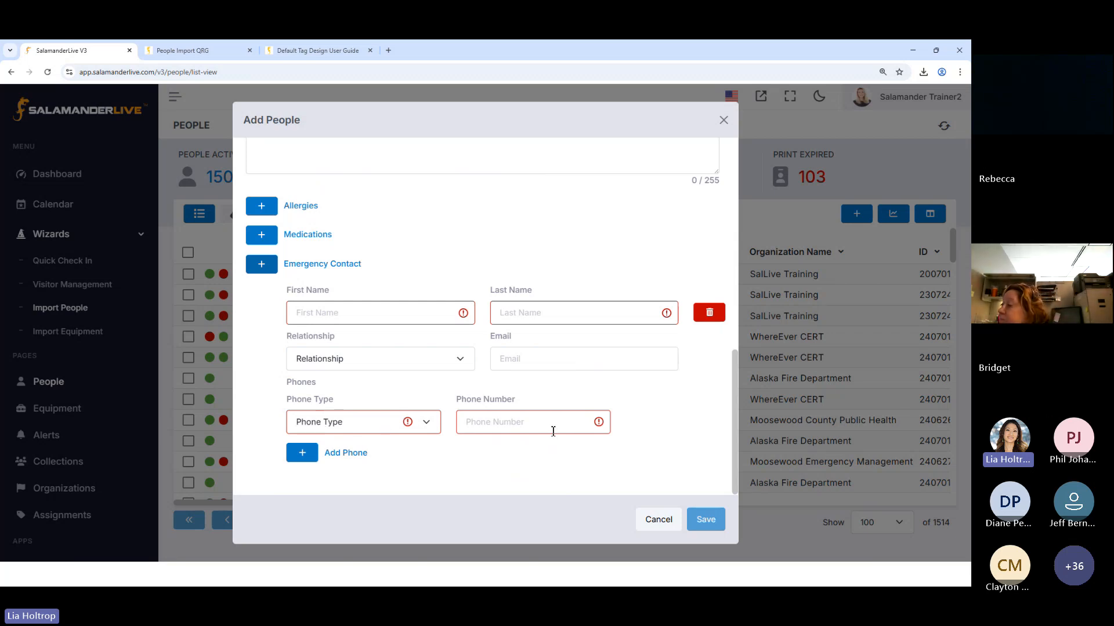
click(384, 432)
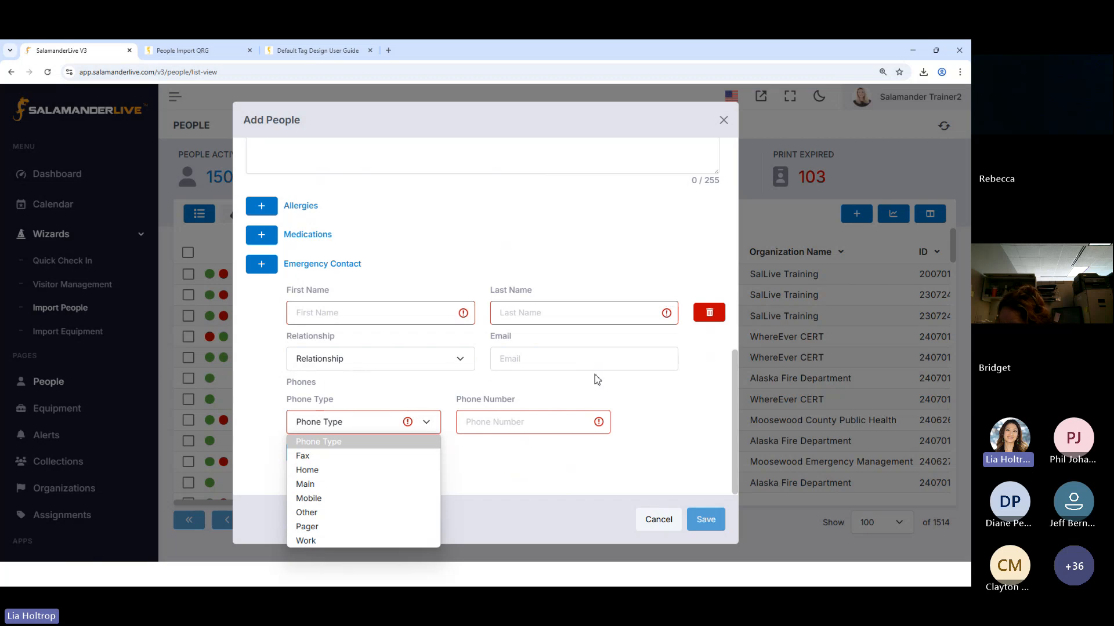
click(709, 314)
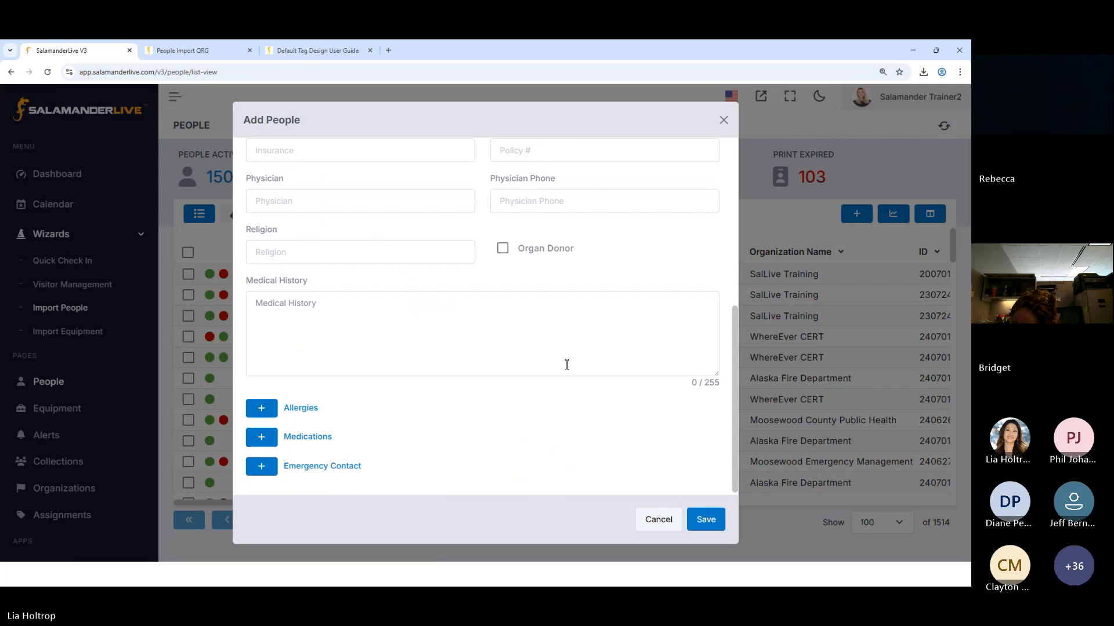
Check the custom Can Travel field, leave it blank, and save the new person record
scroll(566, 360, up, 6)
click(594, 170)
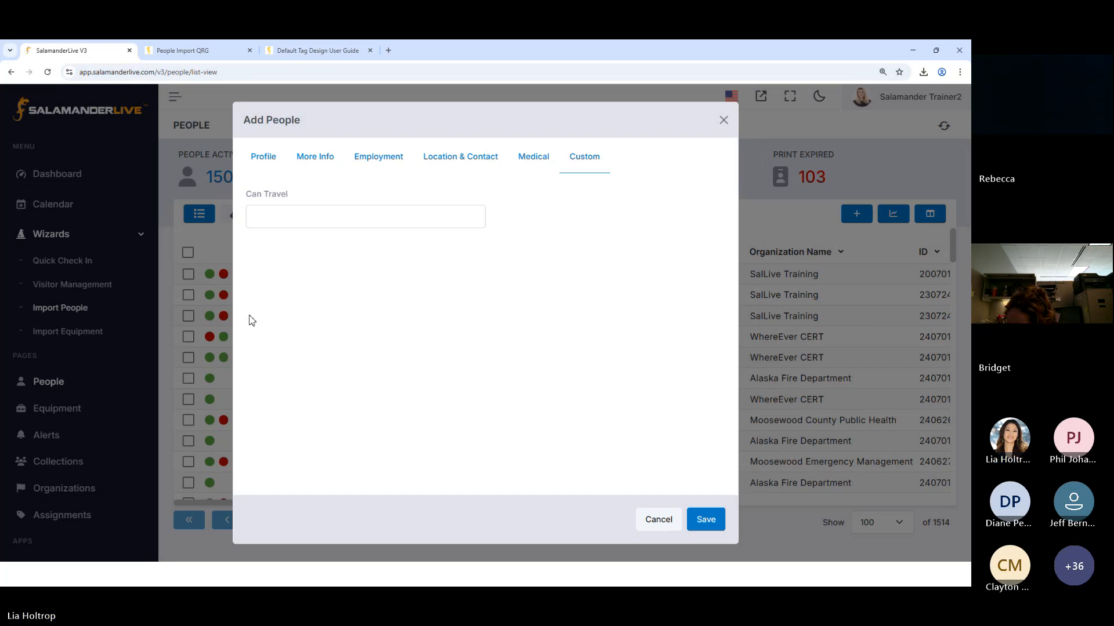
click(715, 524)
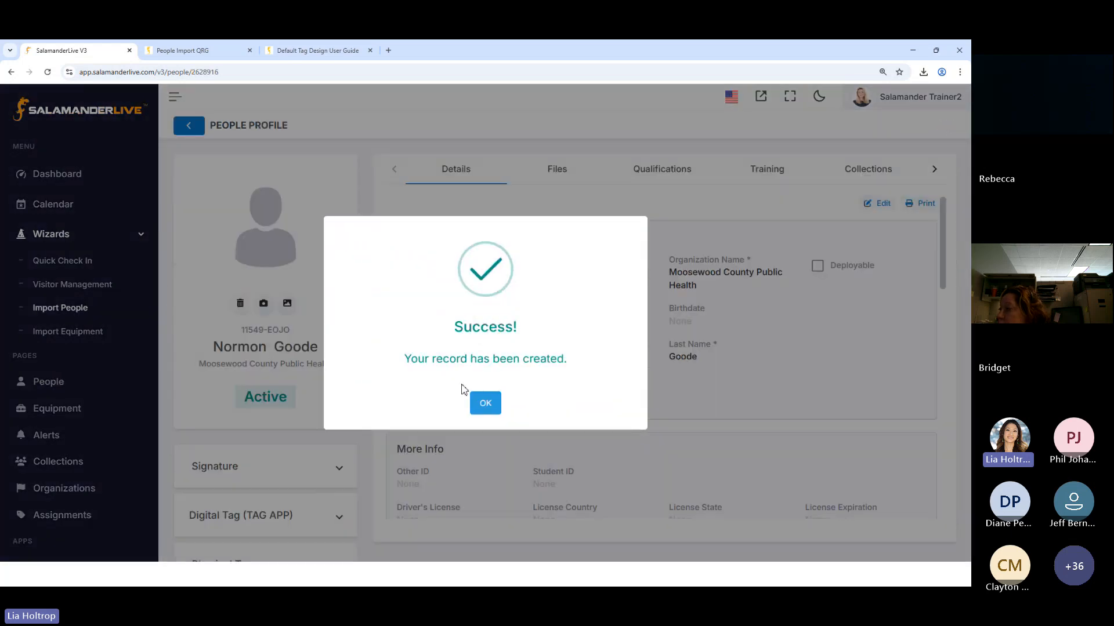
click(493, 409)
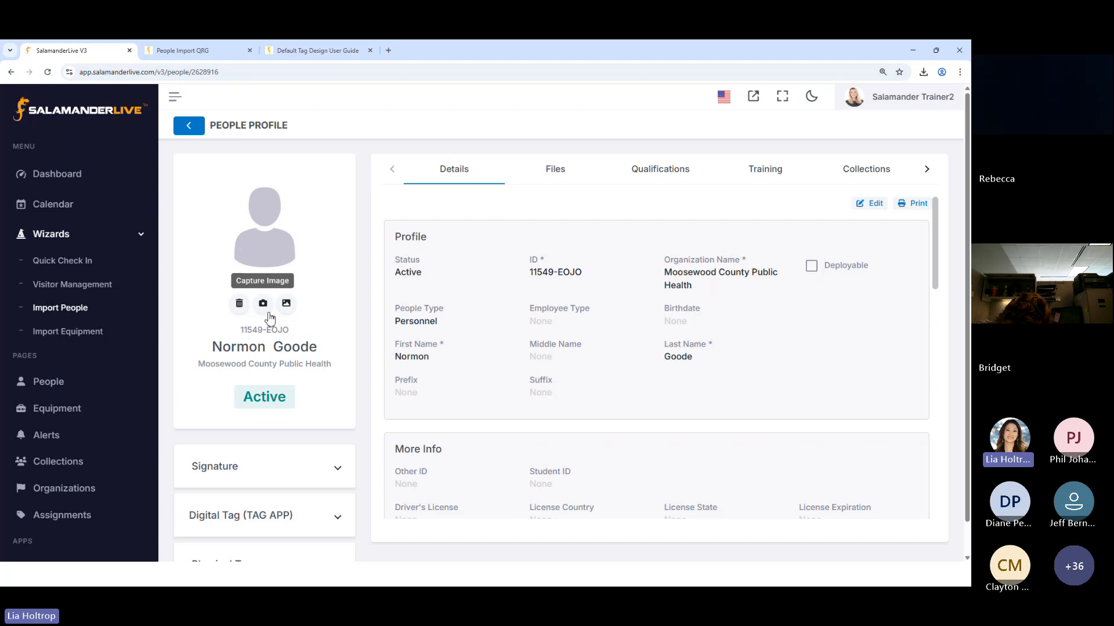
Upload the Man15 picture from the Pictures > People folder as the profile image, cropped more tightly around the head and shoulders
click(286, 303)
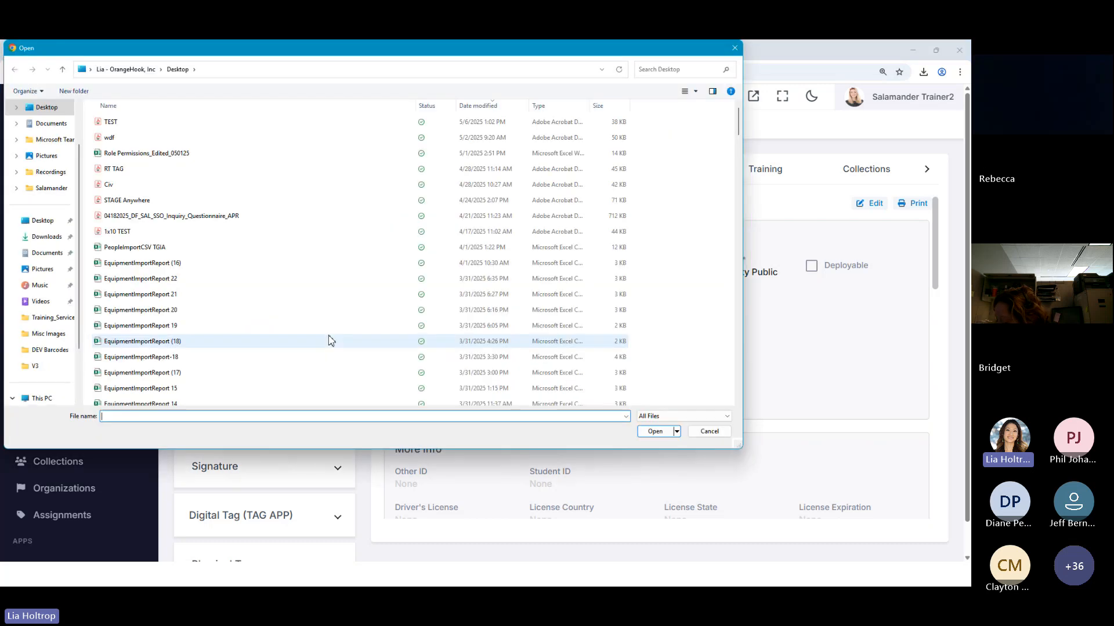
click(47, 155)
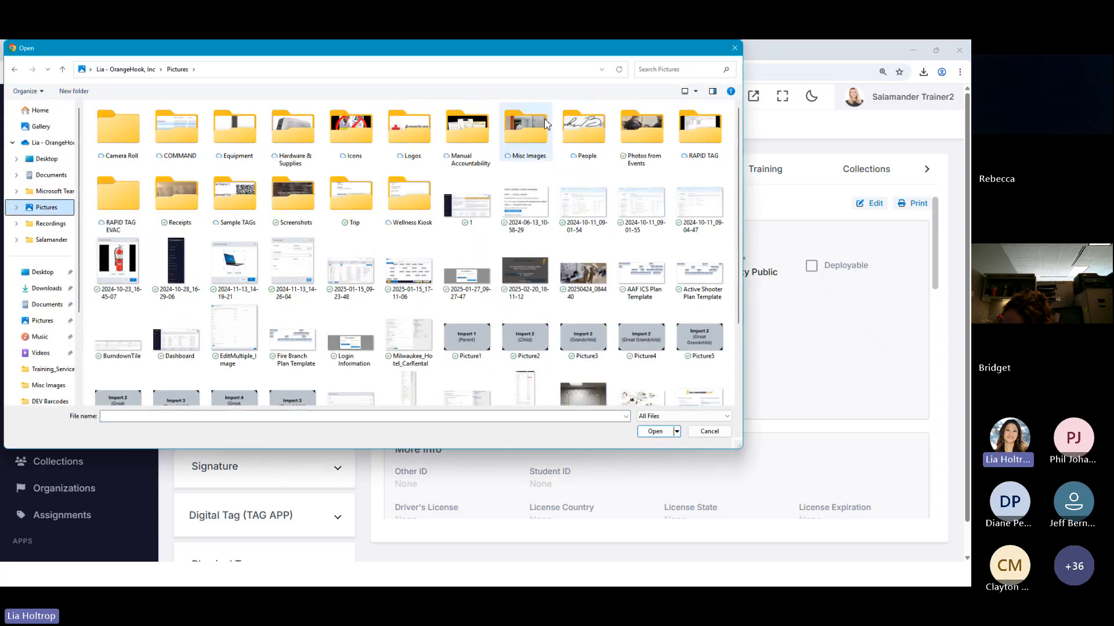
double_click(583, 127)
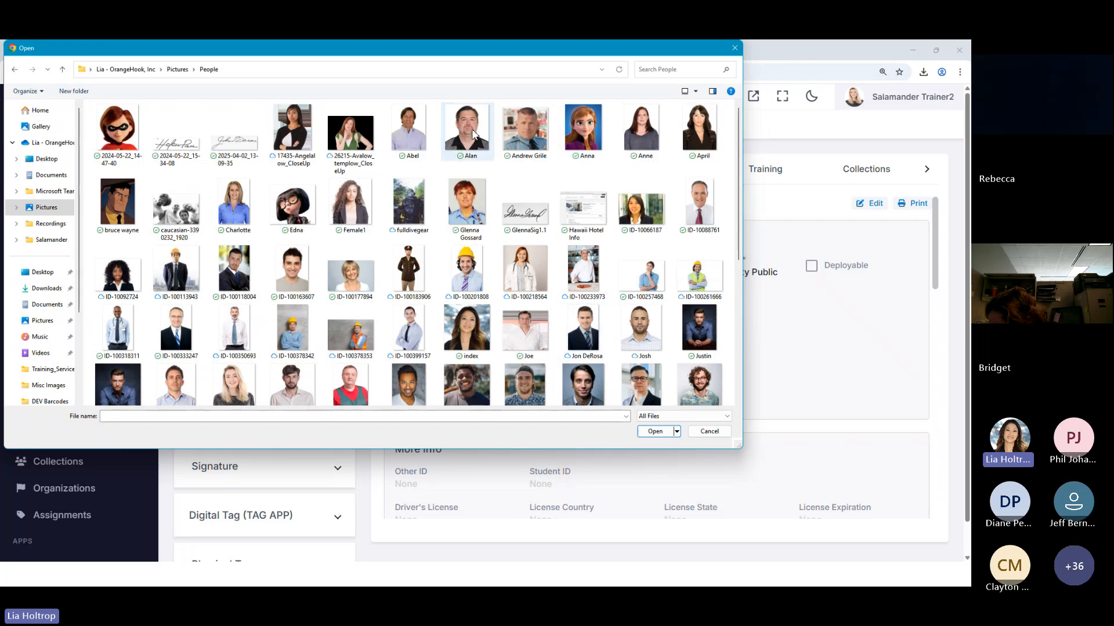
scroll(381, 275, down, 3)
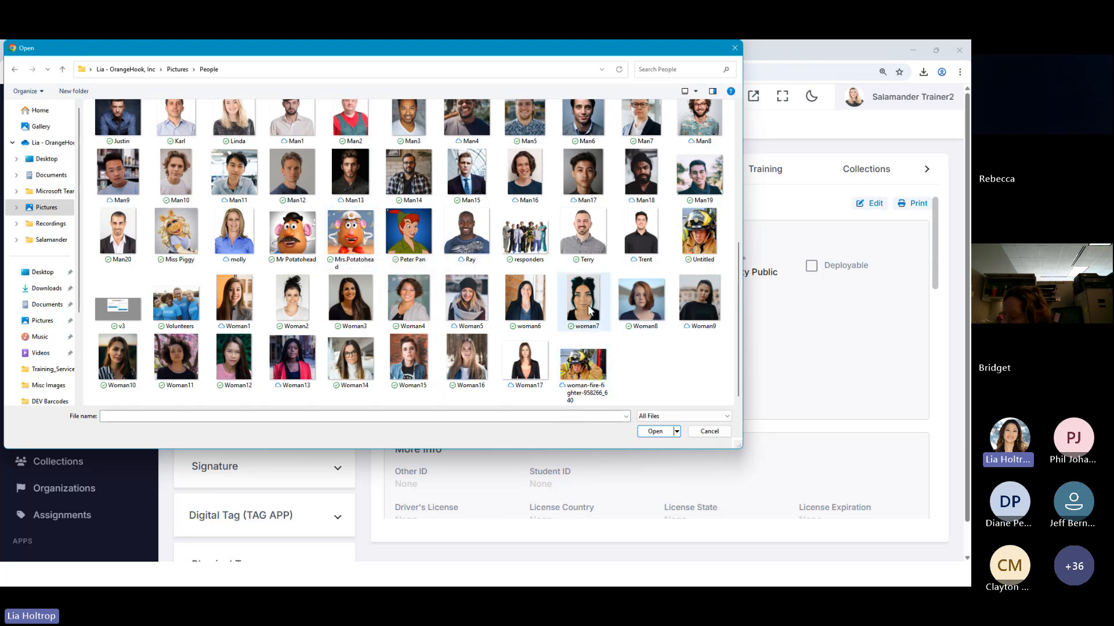
scroll(577, 292, up, 2)
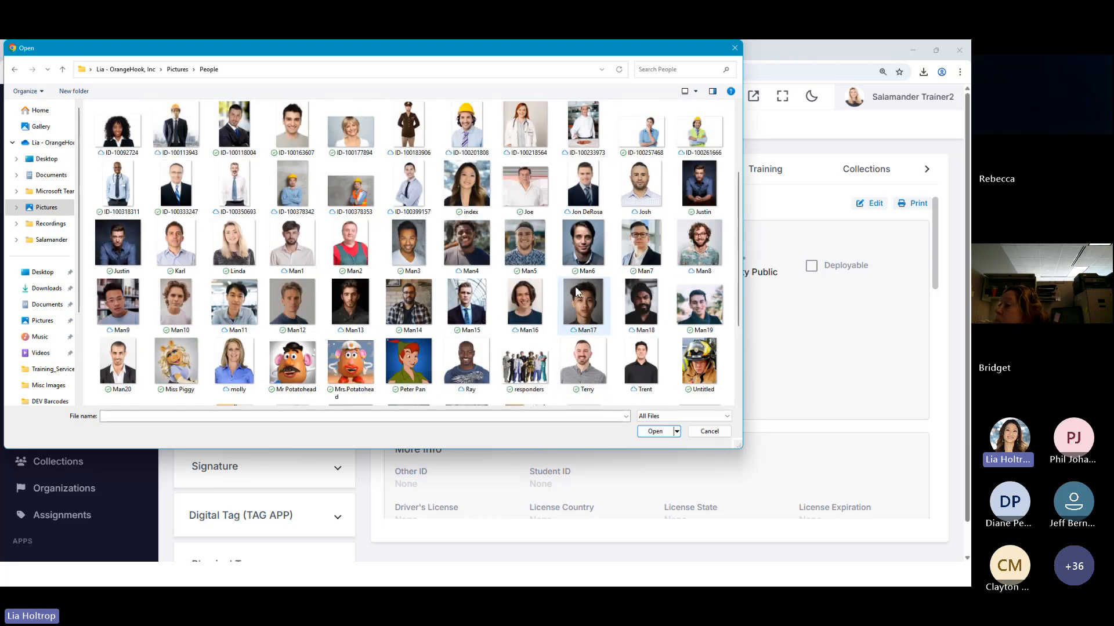
double_click(468, 302)
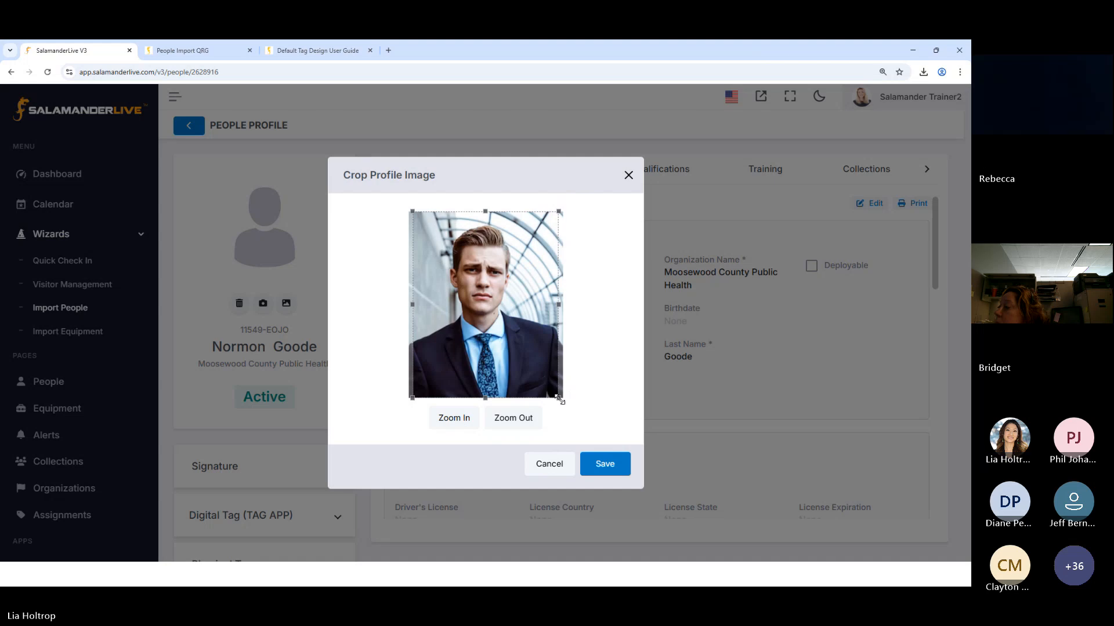
drag(559, 398, 532, 364)
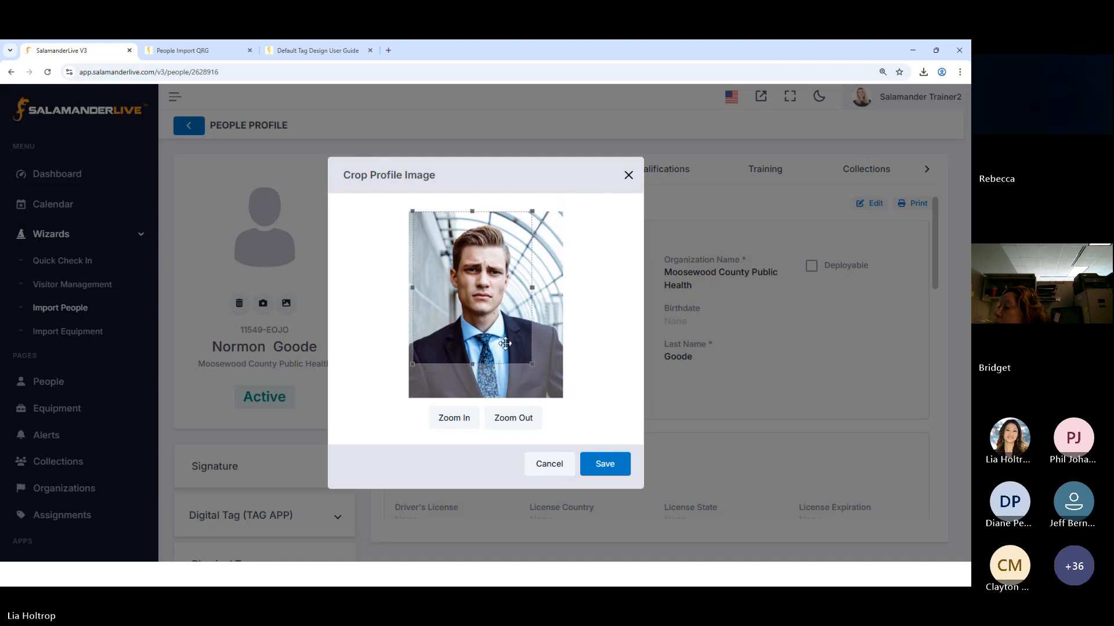
click(604, 464)
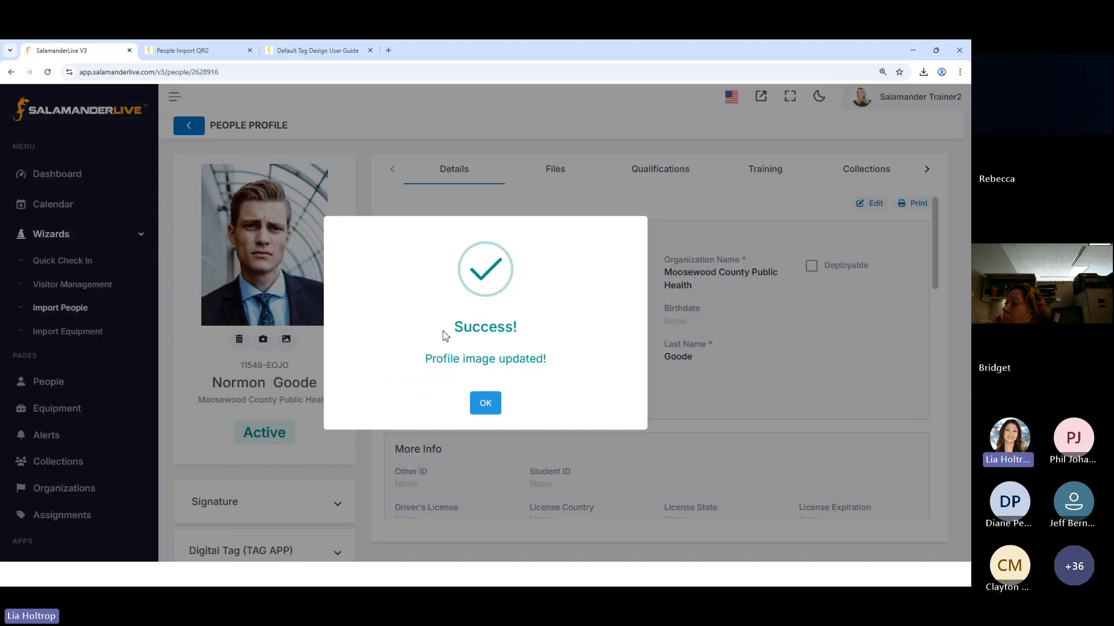
click(491, 405)
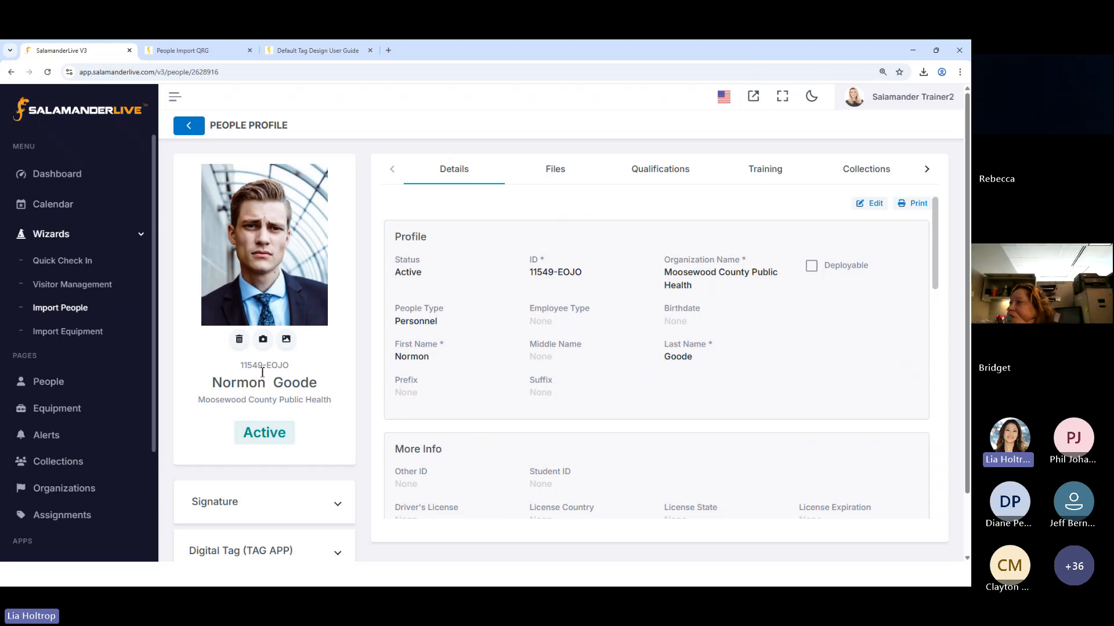
Try replacing the profile image with the Man6 picture and shrinking its crop area, and discard the replacement
click(286, 339)
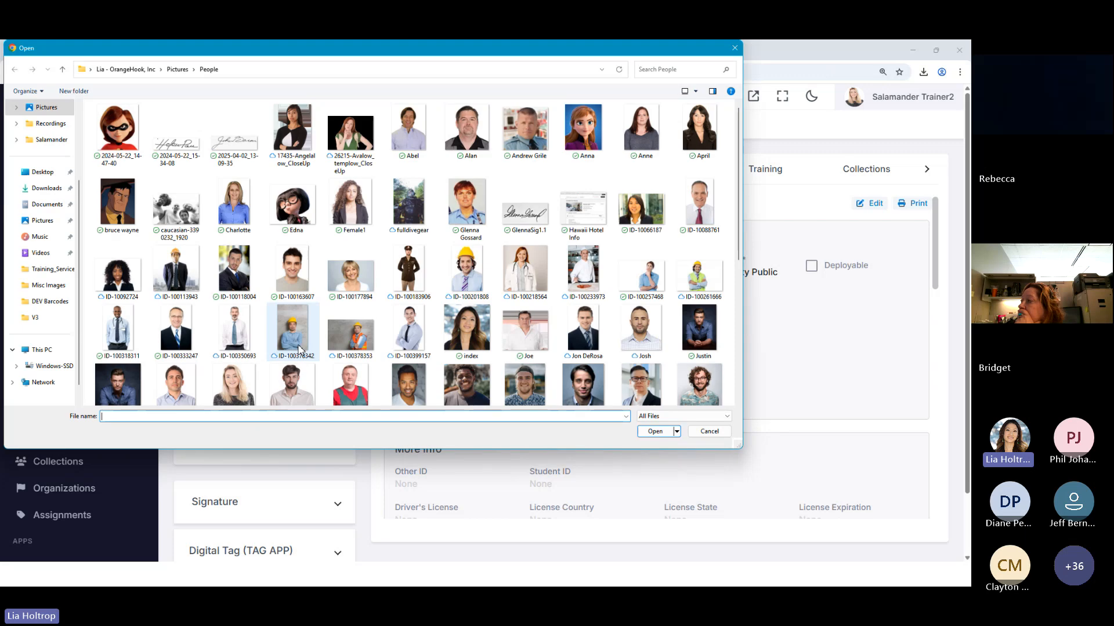
click(709, 431)
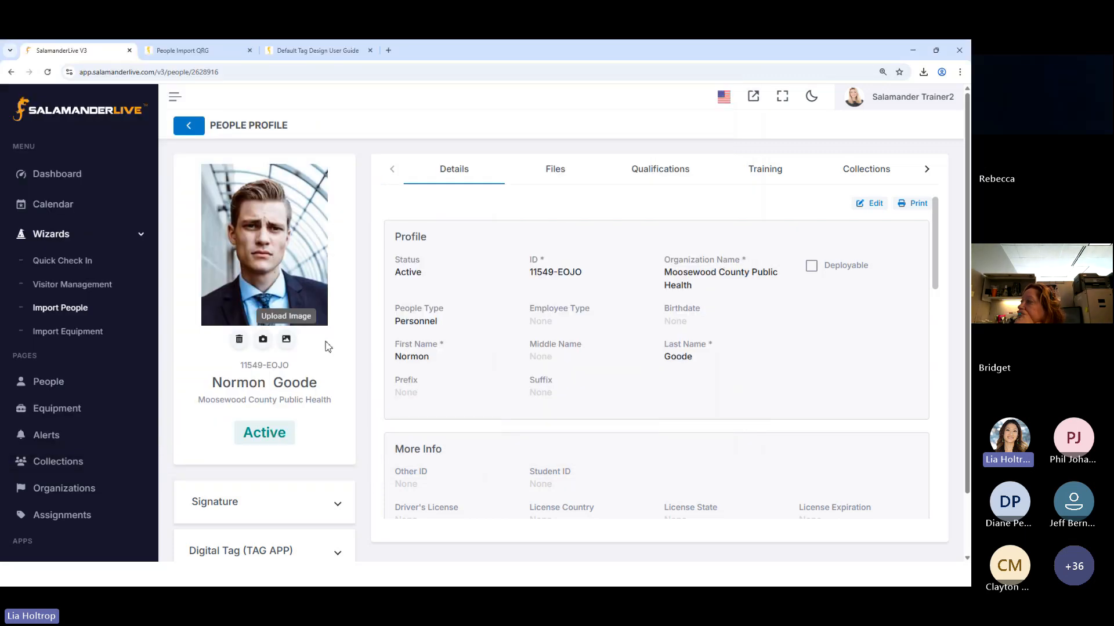
click(286, 341)
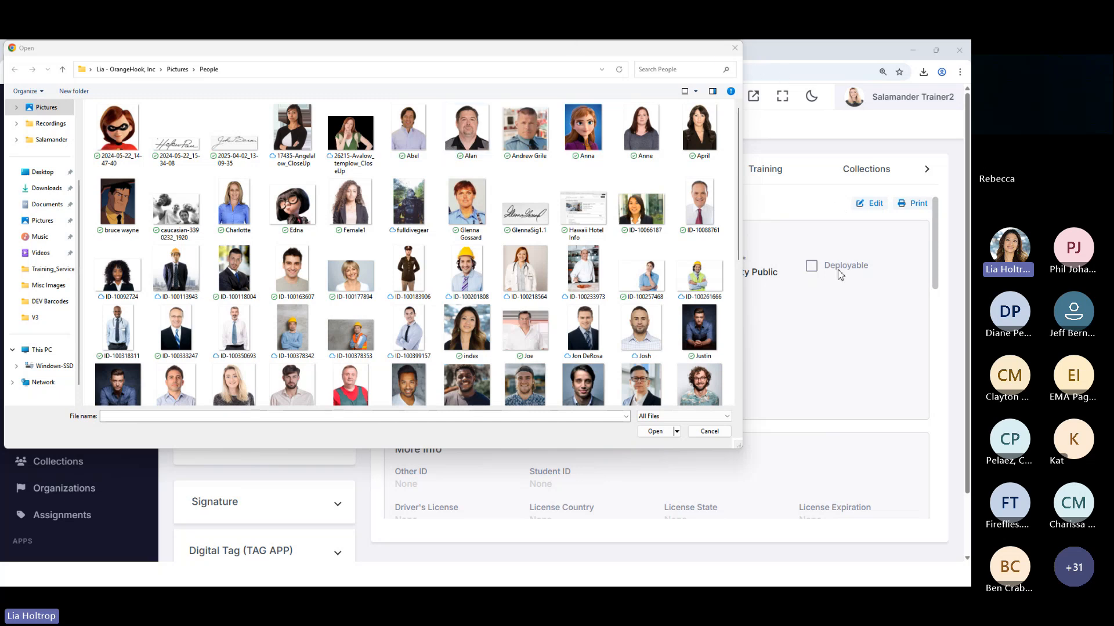
click(708, 431)
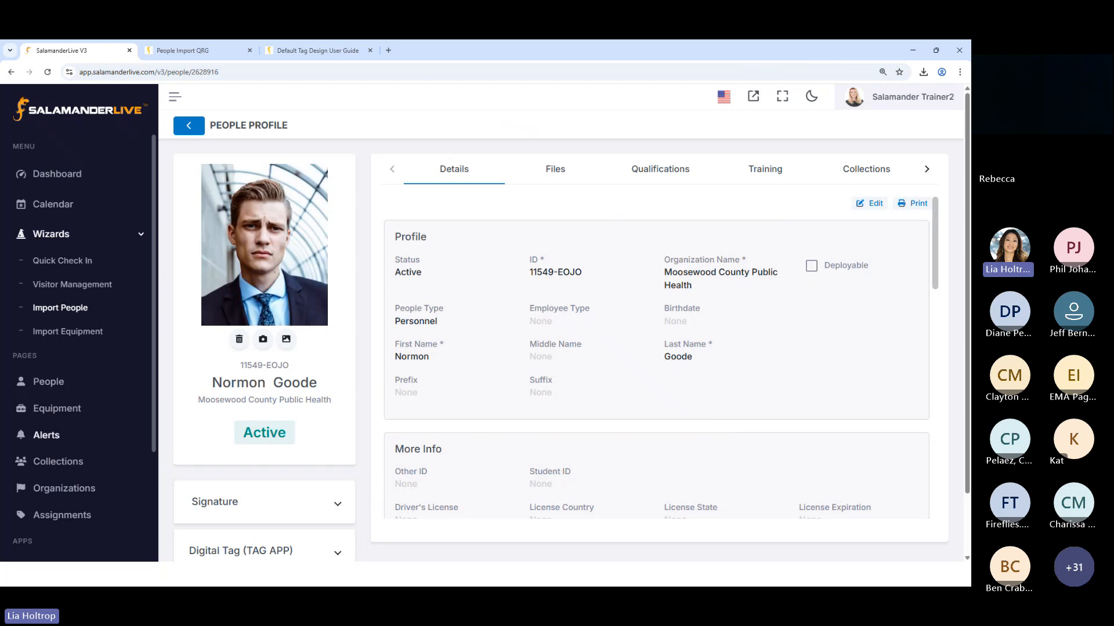
click(287, 341)
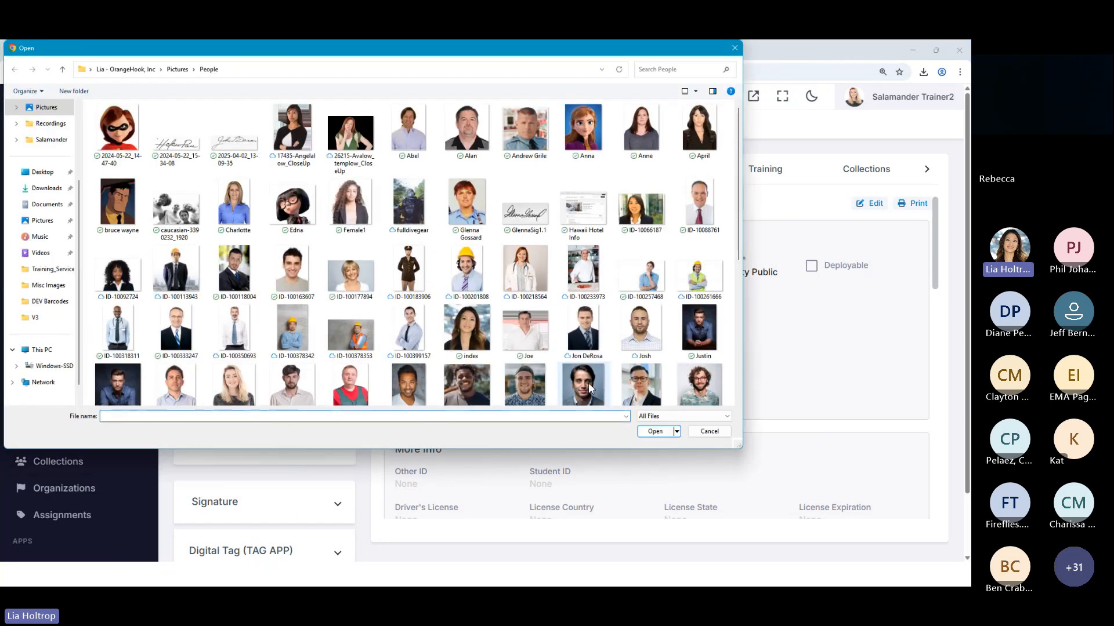
double_click(582, 385)
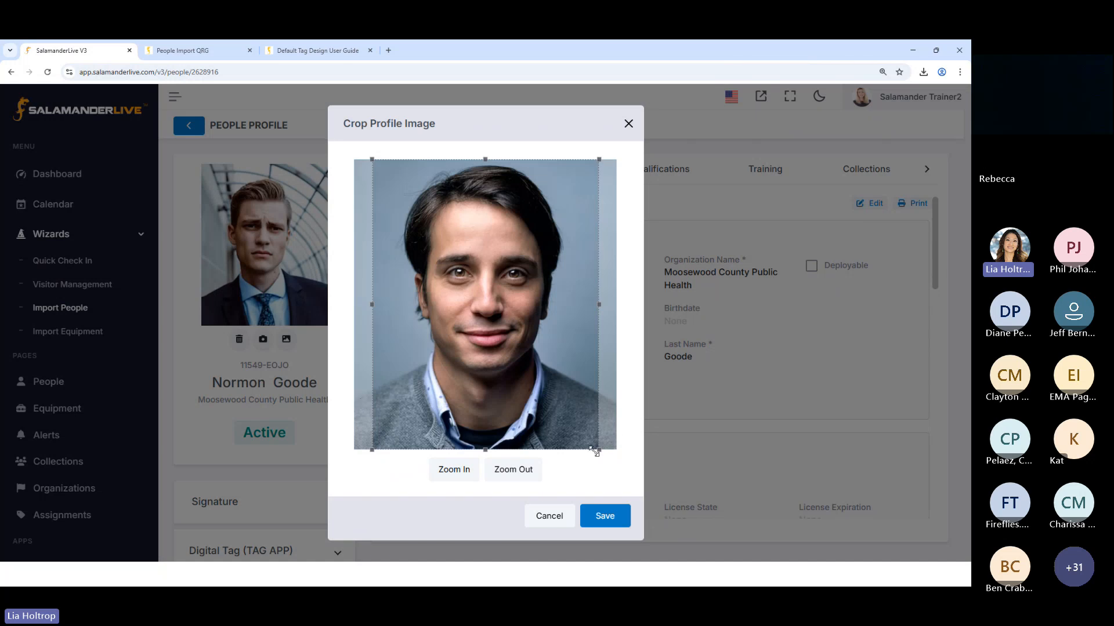
drag(599, 450, 541, 385)
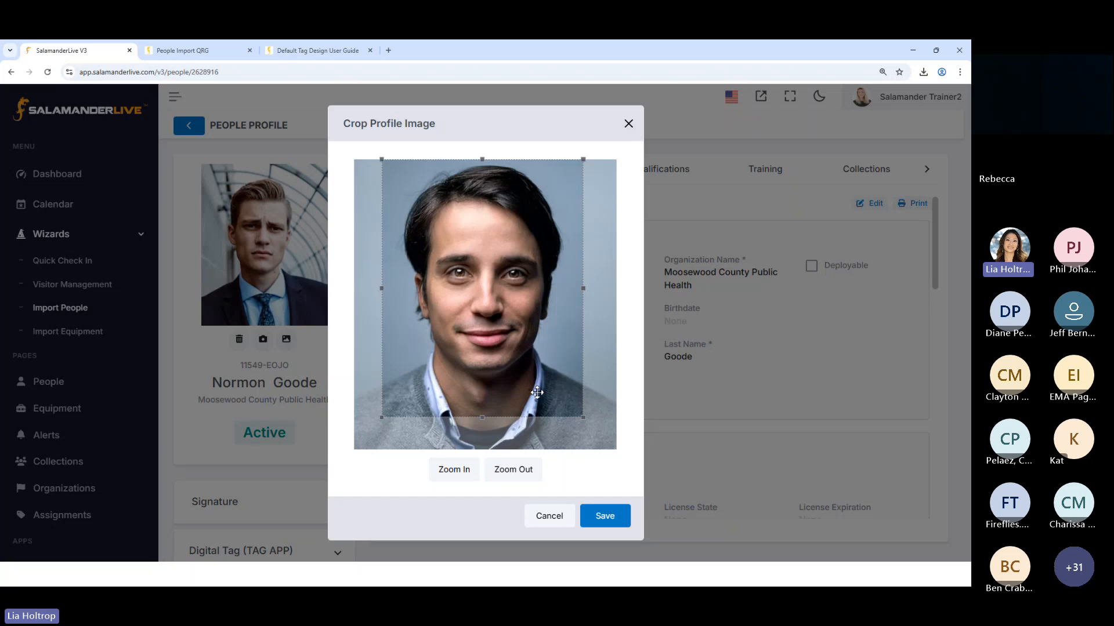
click(549, 515)
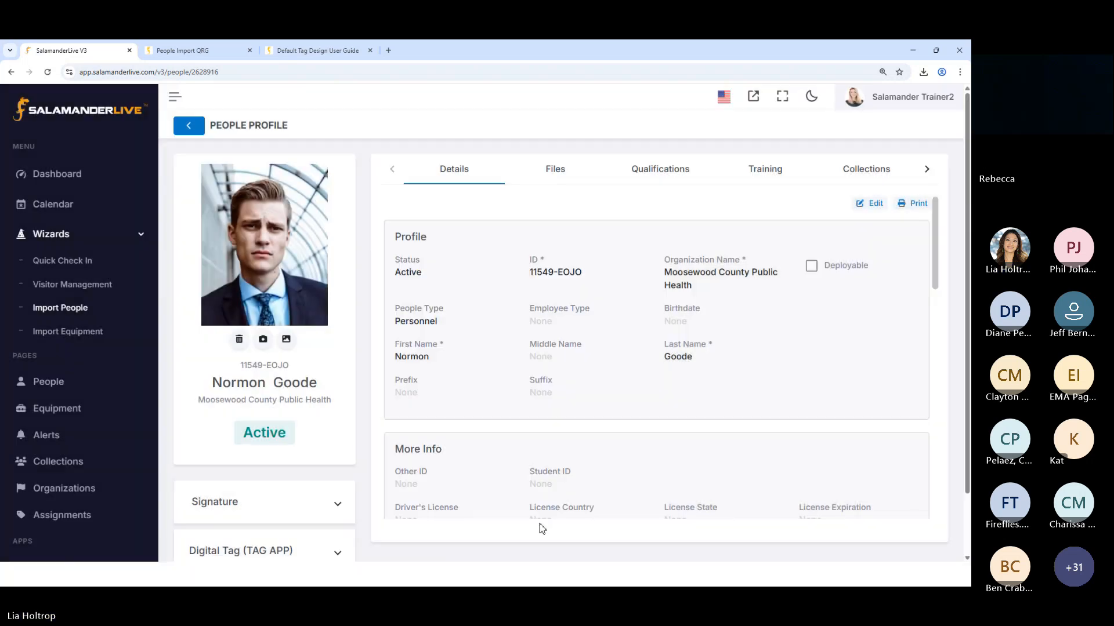
Upload the signature image 2025-04-02_13-09-35 to the person's profile, zoomed out so the whole signature fits the crop area
scroll(318, 413, down, 1)
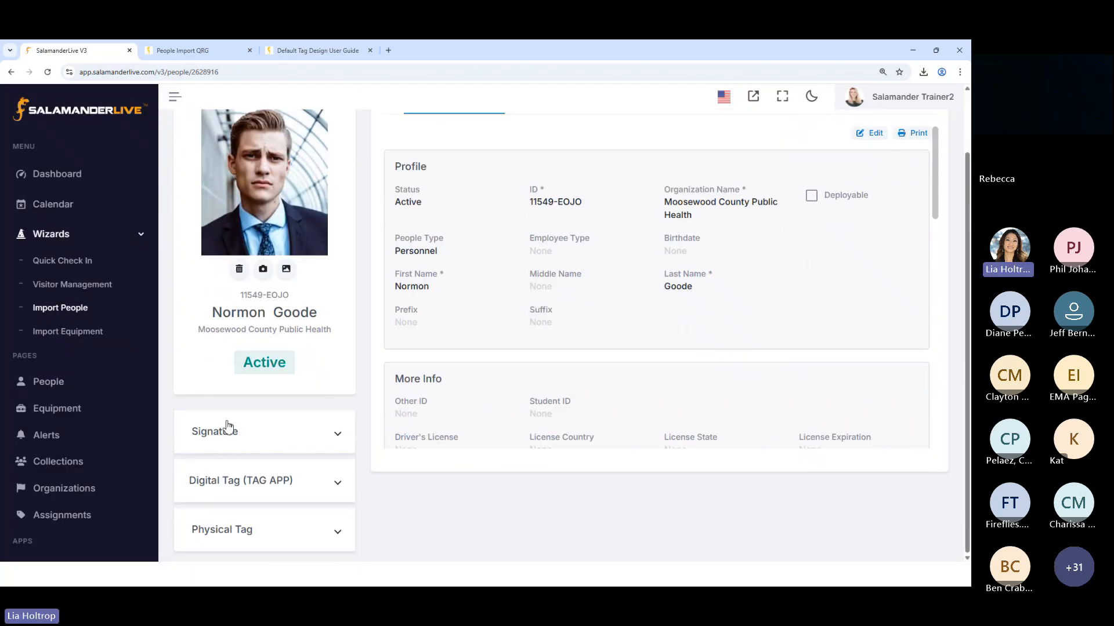
click(338, 439)
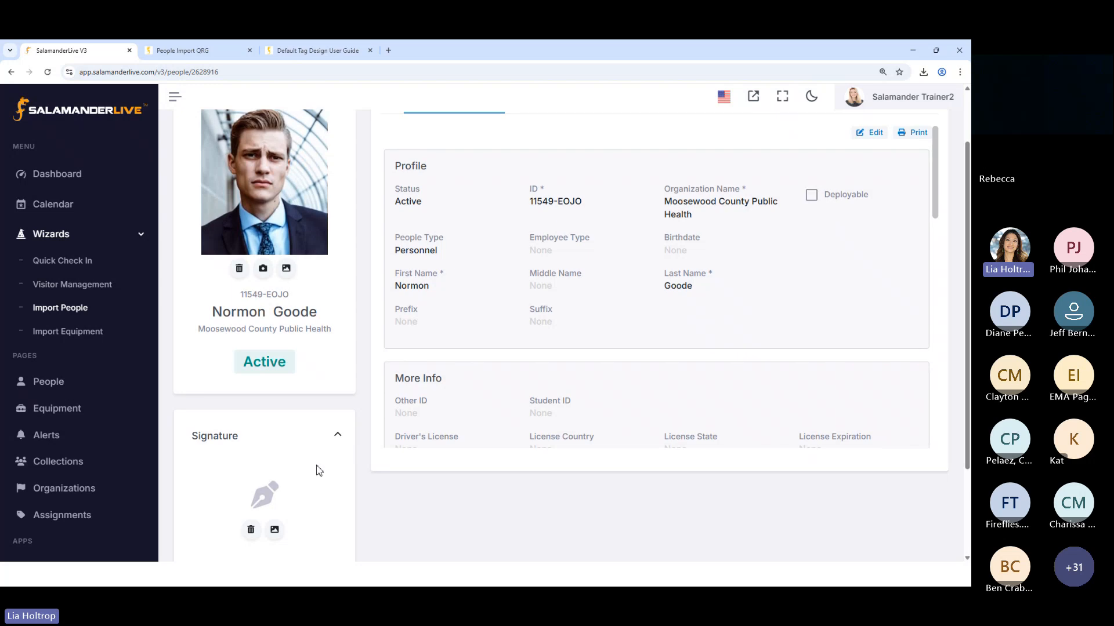
scroll(290, 406, down, 3)
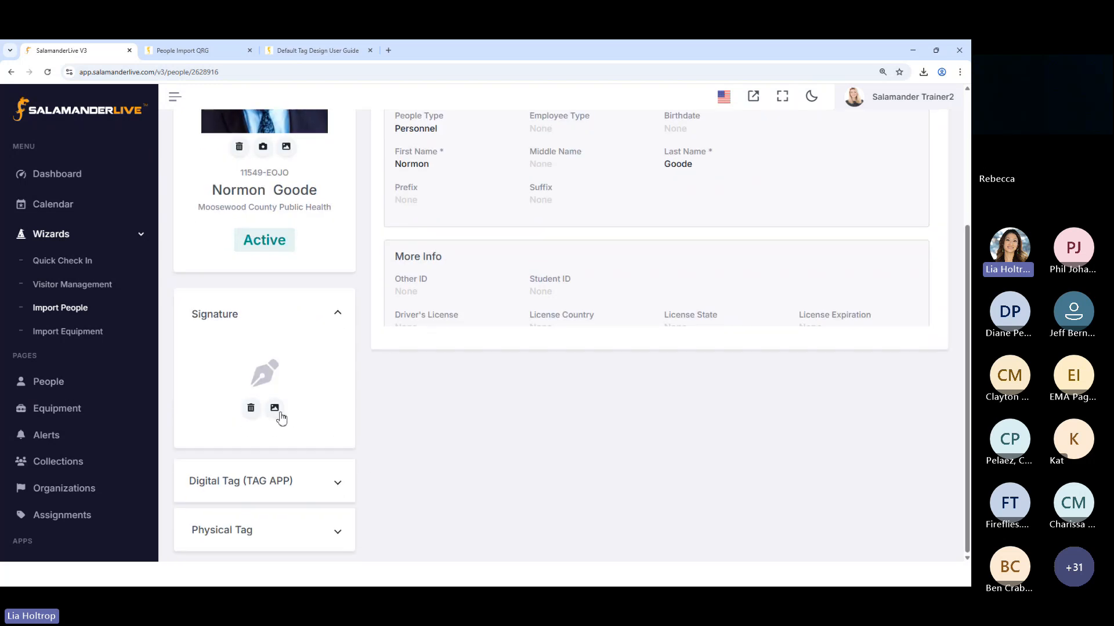
scroll(301, 273, up, 1)
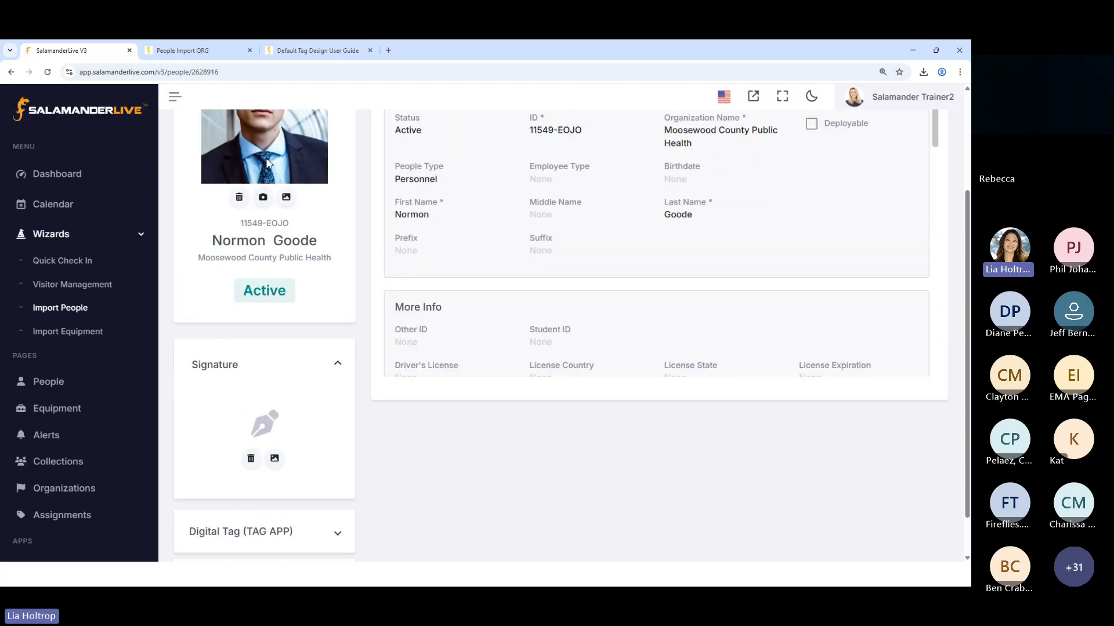
click(275, 460)
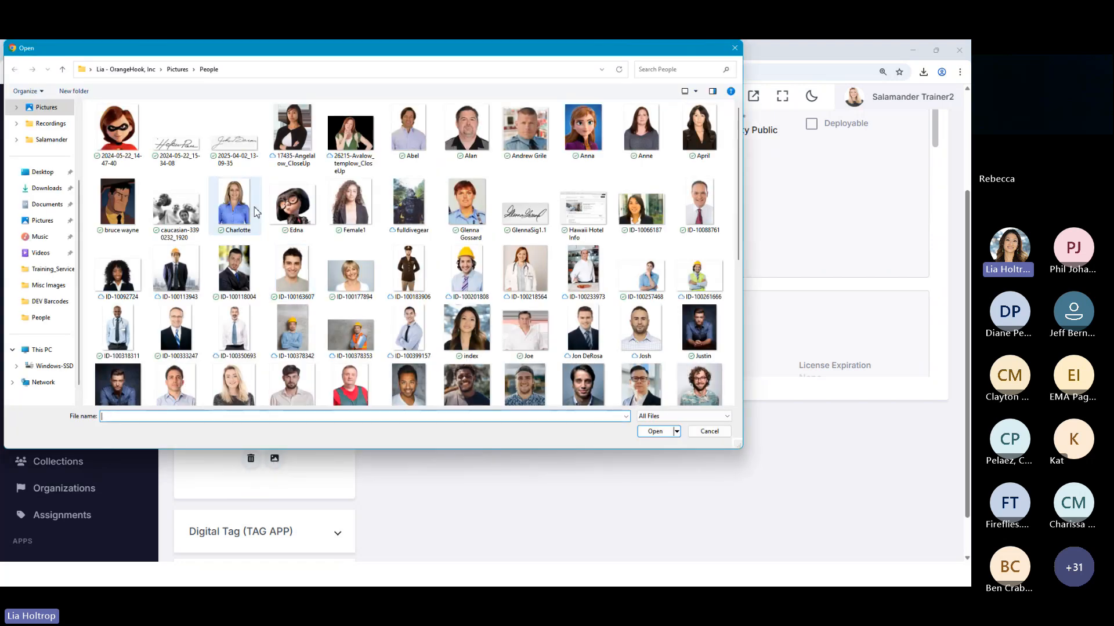
double_click(234, 135)
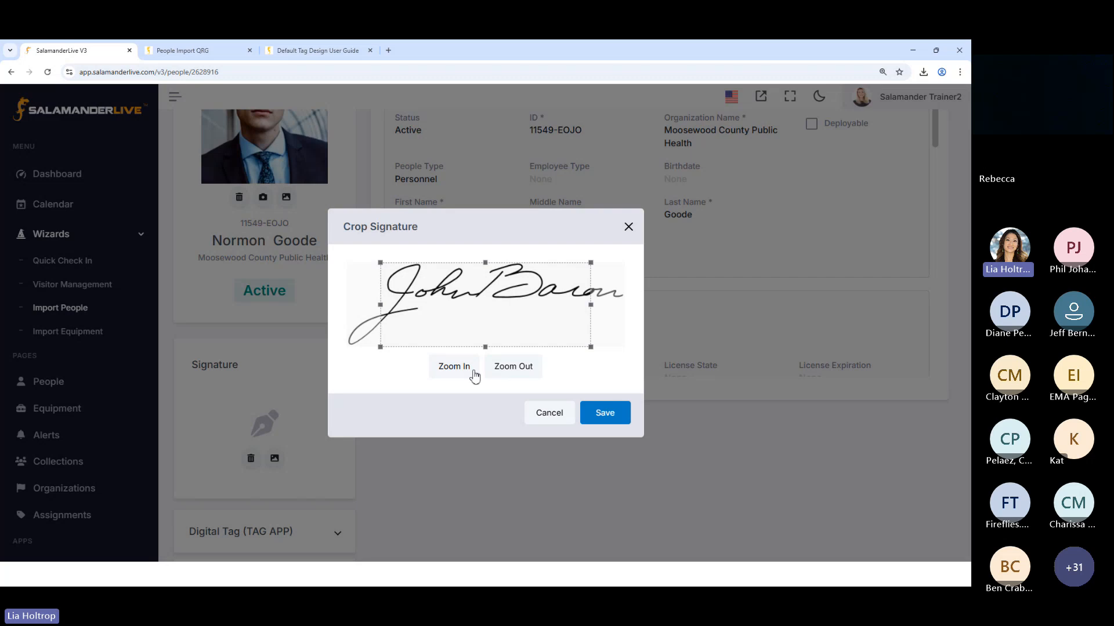
click(513, 367)
click(513, 367)
click(514, 367)
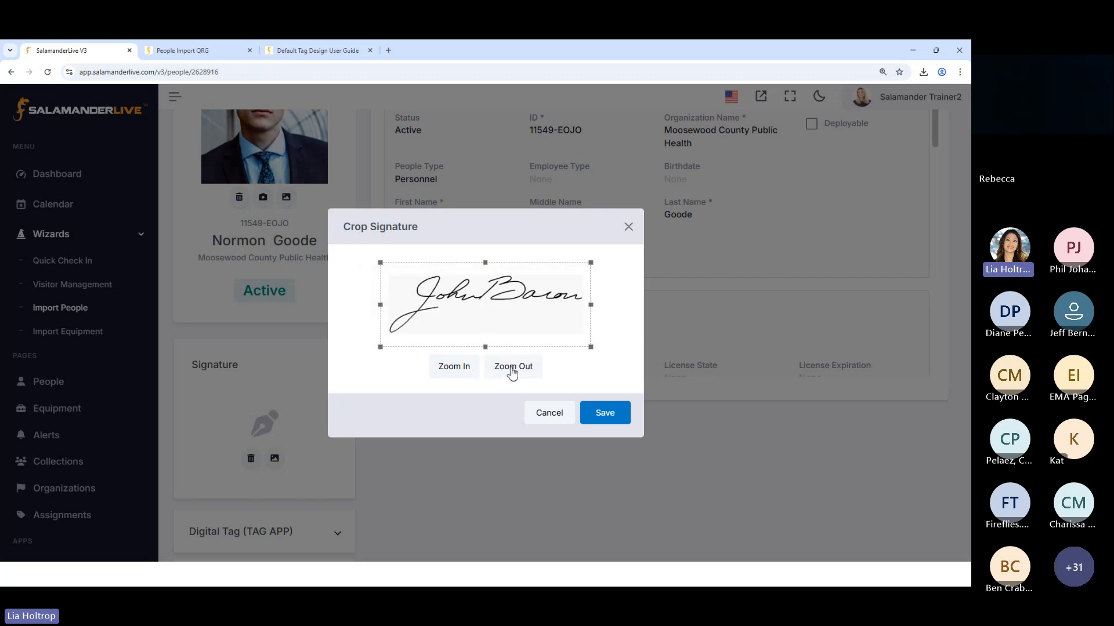
click(609, 414)
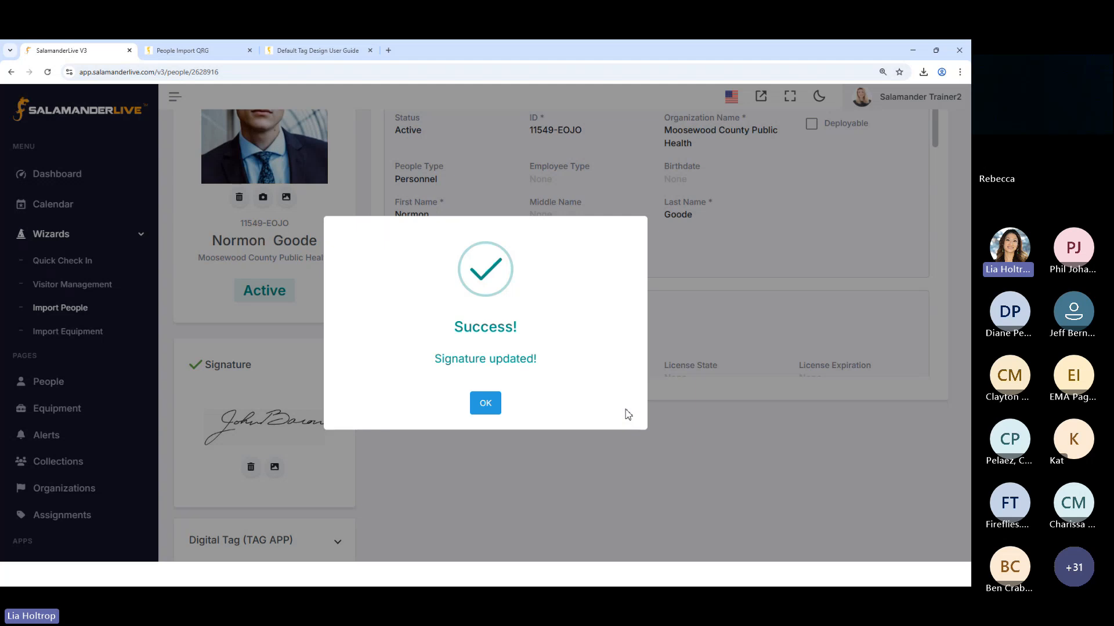
click(484, 405)
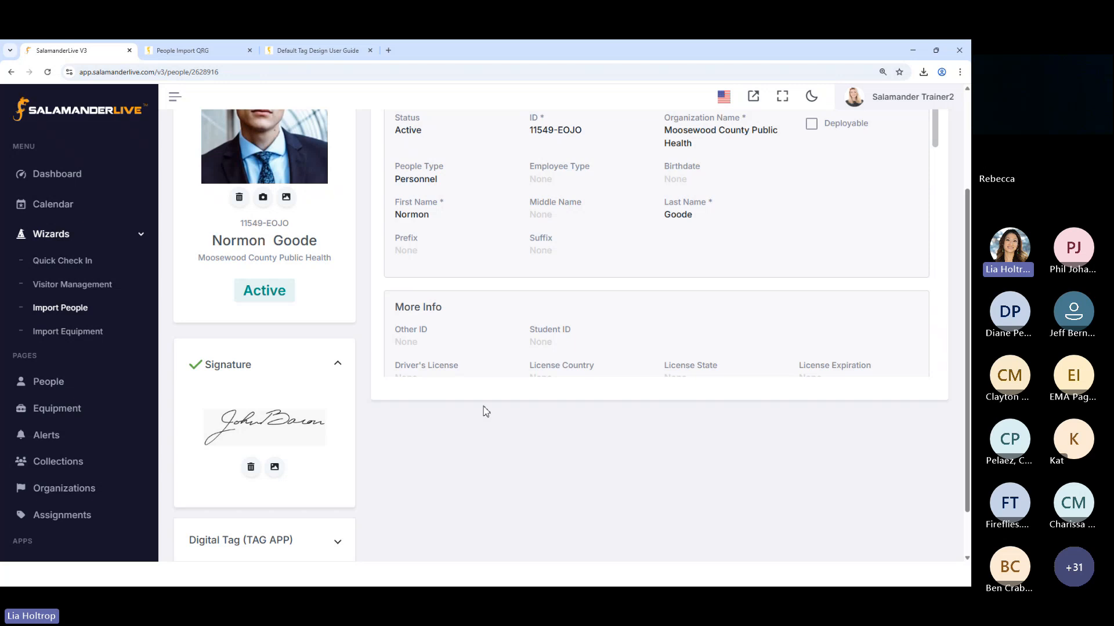
scroll(372, 429, down, 1)
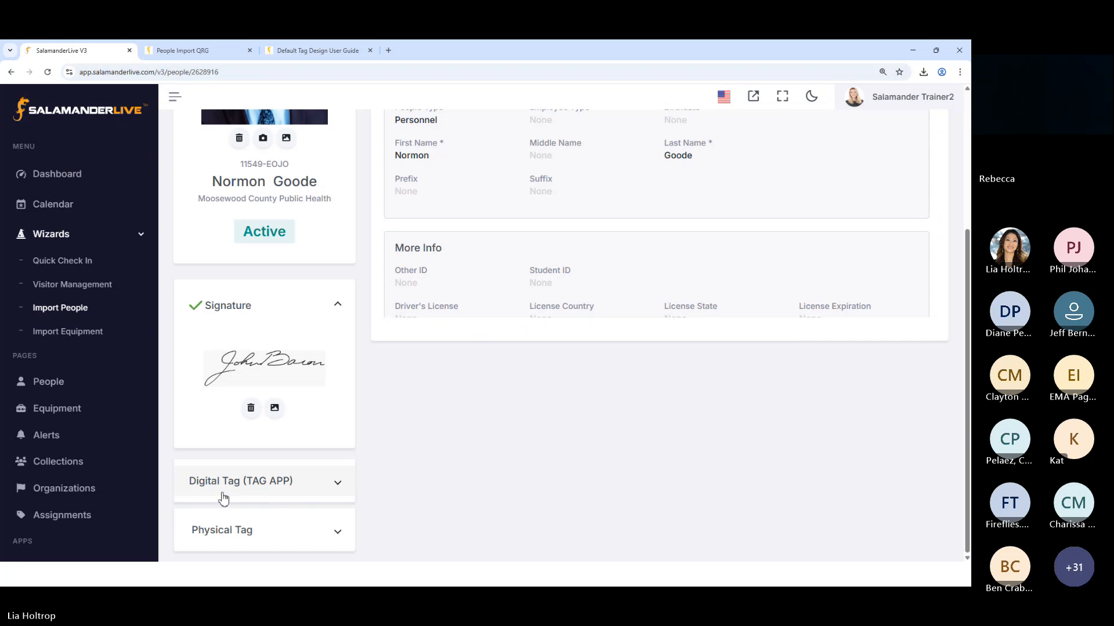
Check the profile's Digital Tag (TAG APP) and Physical Tag sections, including the print status and estimated QR code utilization
click(338, 487)
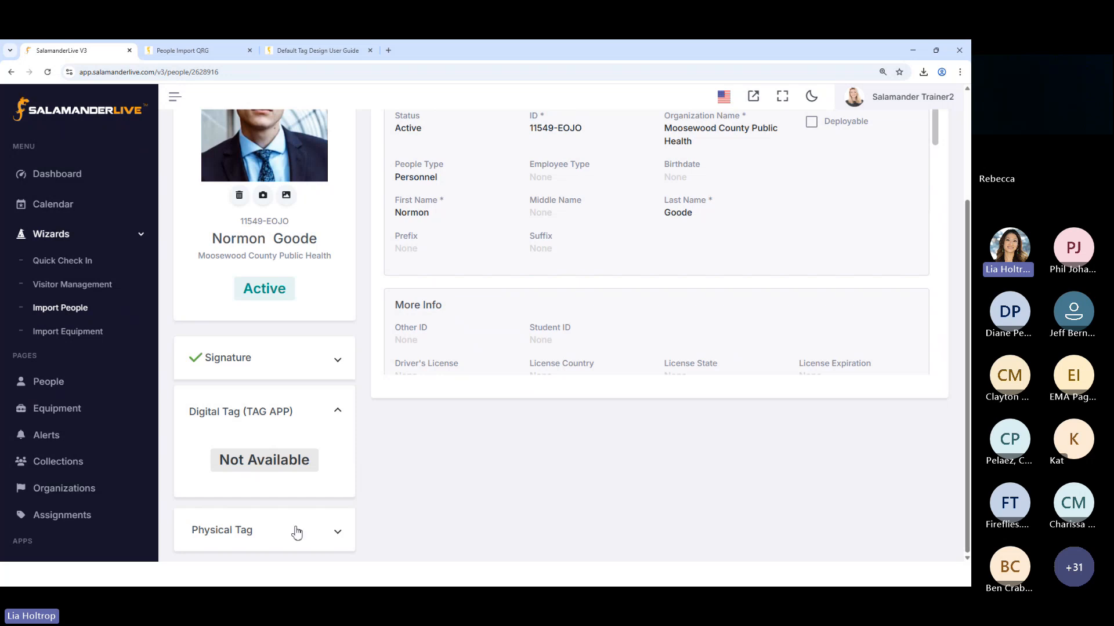
click(338, 533)
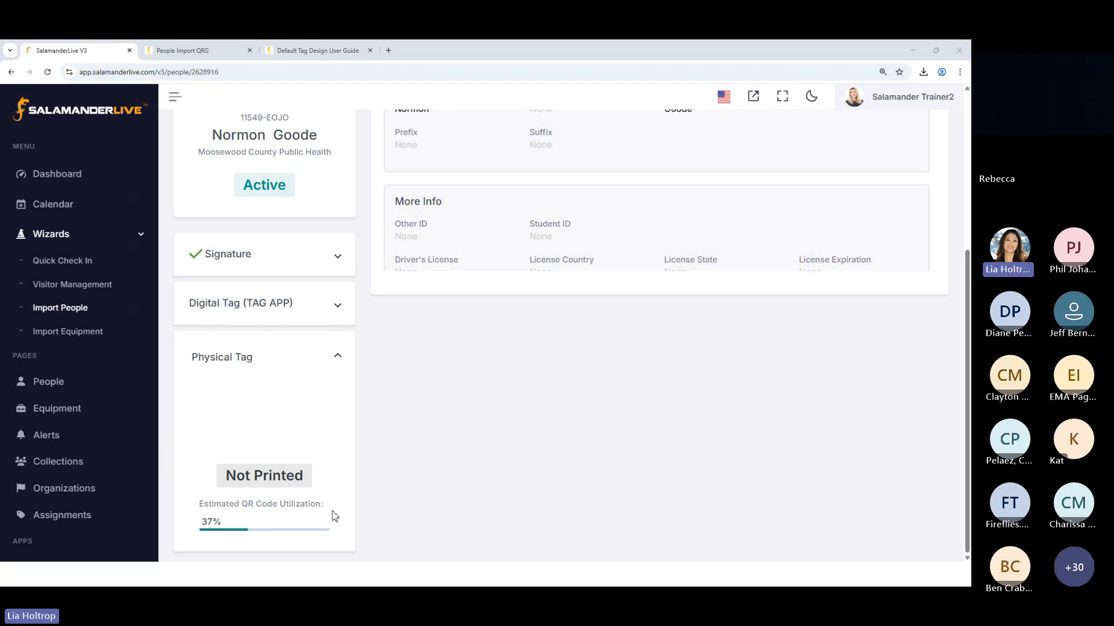
scroll(617, 493, up, 4)
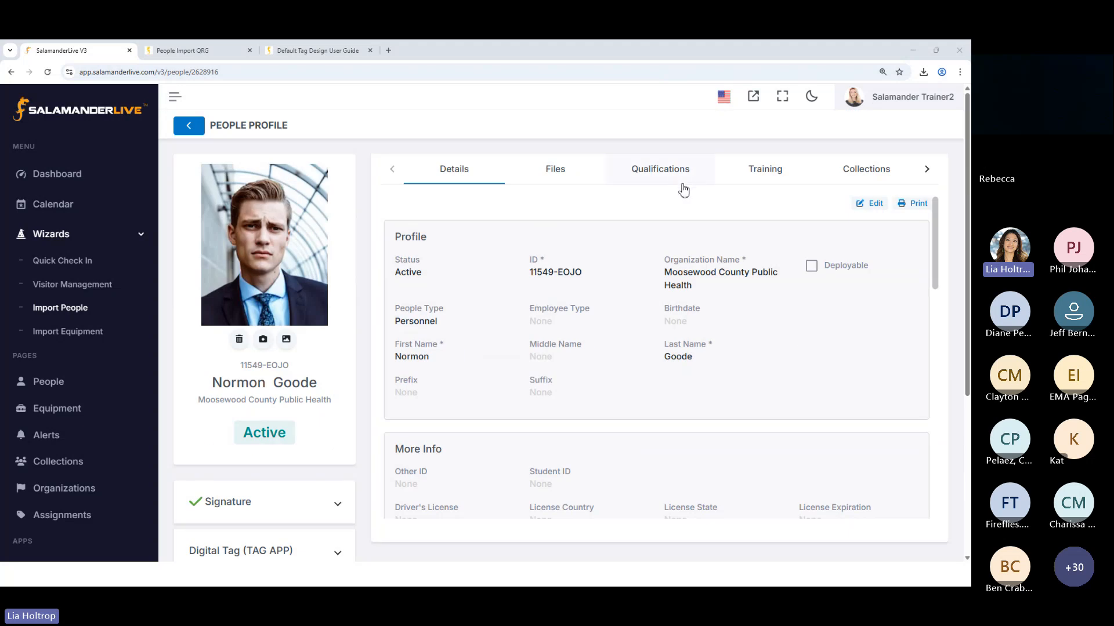
scroll(373, 390, down, 4)
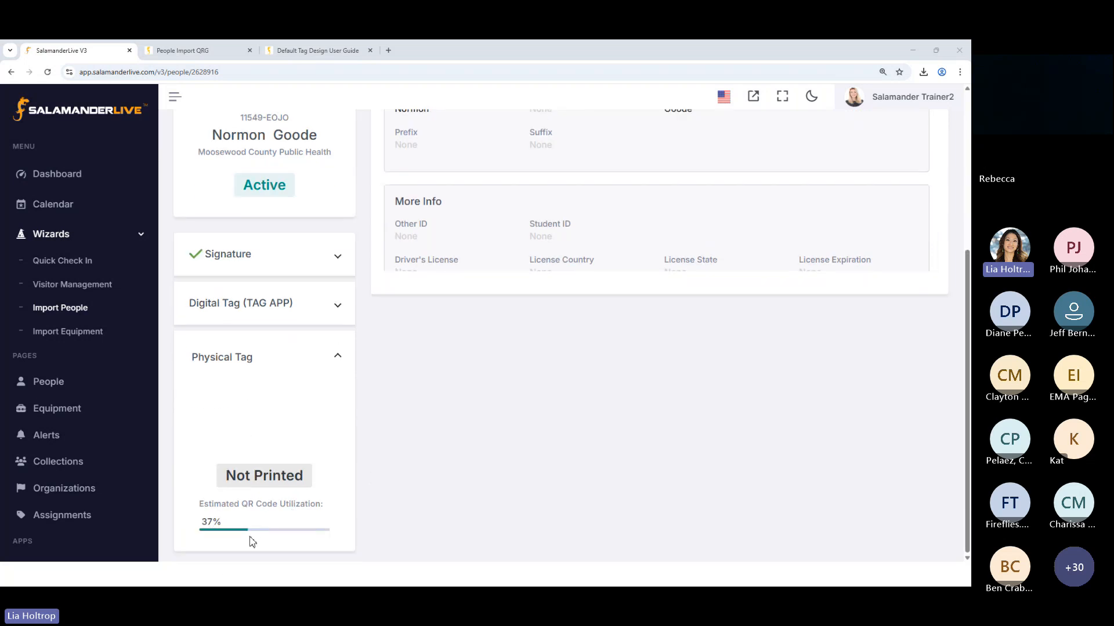
scroll(348, 537, up, 5)
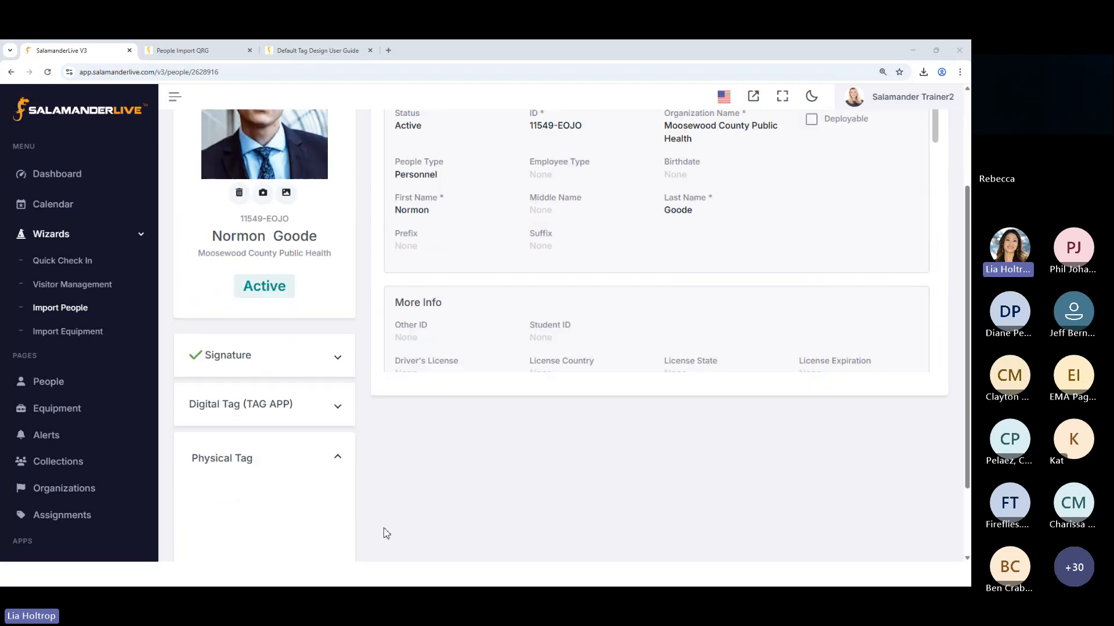
Review the sample card fronts and backs in the Default Tag Design User Guide, and return to the person's profile
click(305, 51)
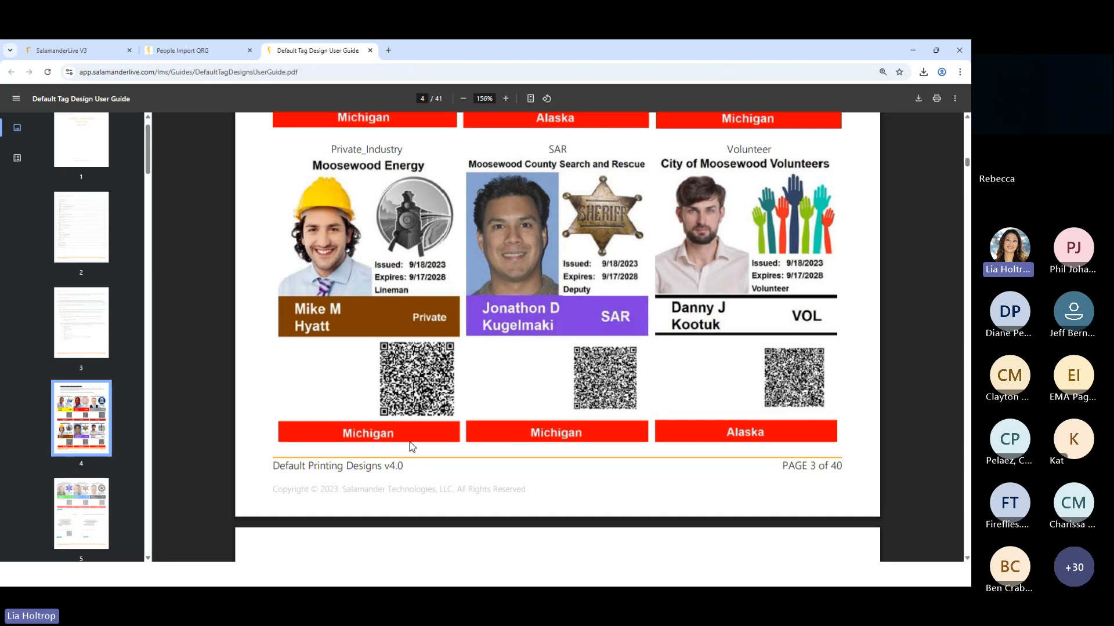
scroll(407, 446, down, 12)
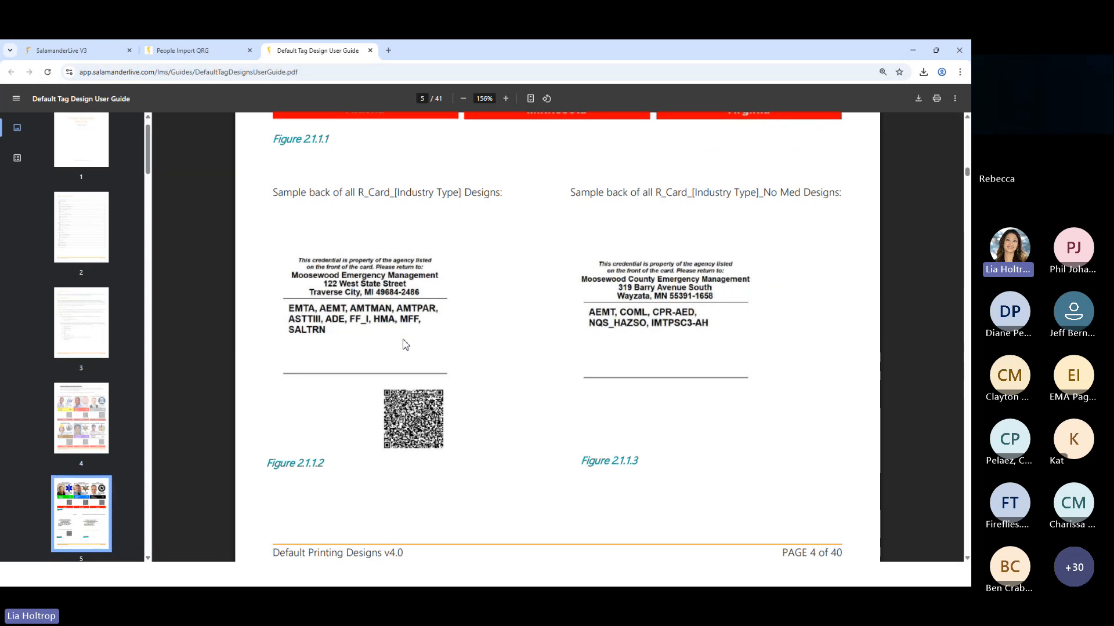
click(75, 50)
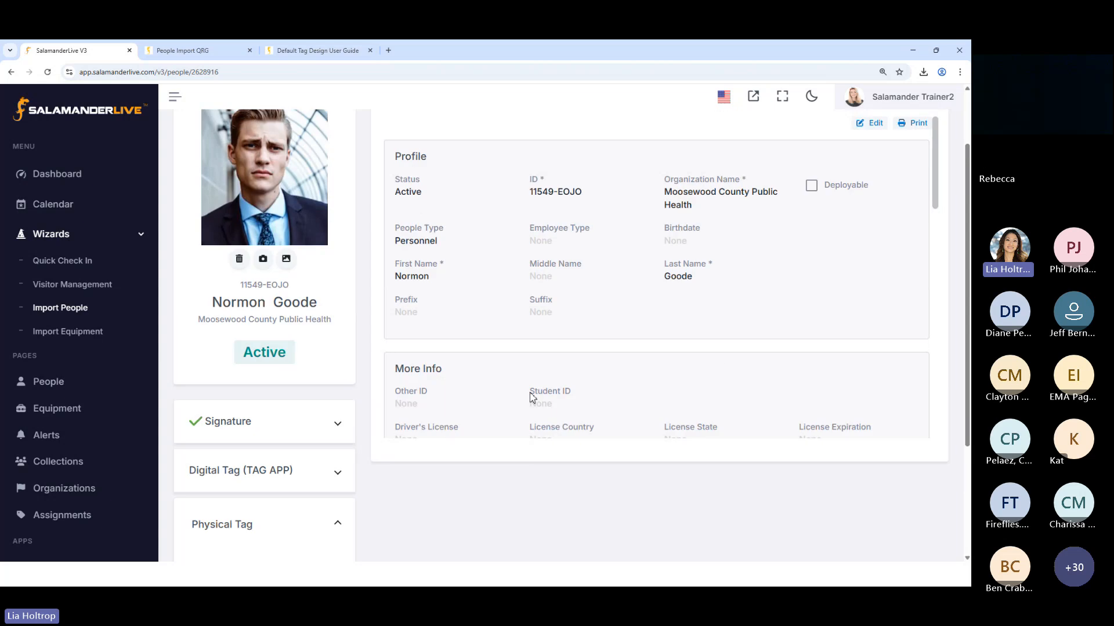
Recheck the Physical Tag section's QR code utilization and collapse the section
scroll(580, 301, up, 2)
scroll(313, 458, down, 3)
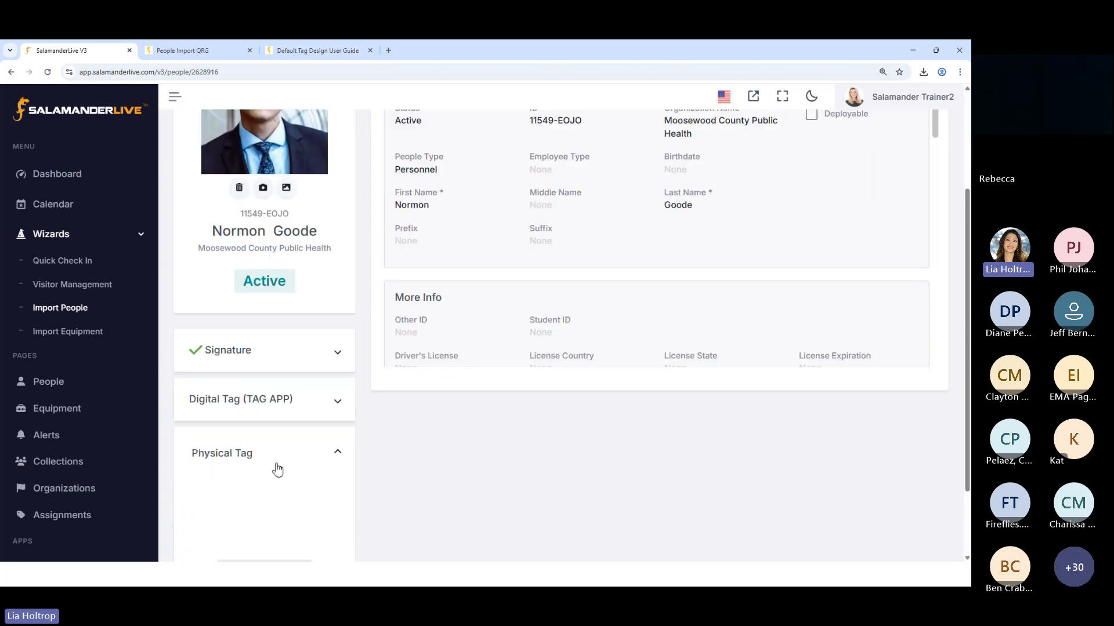
scroll(277, 470, down, 2)
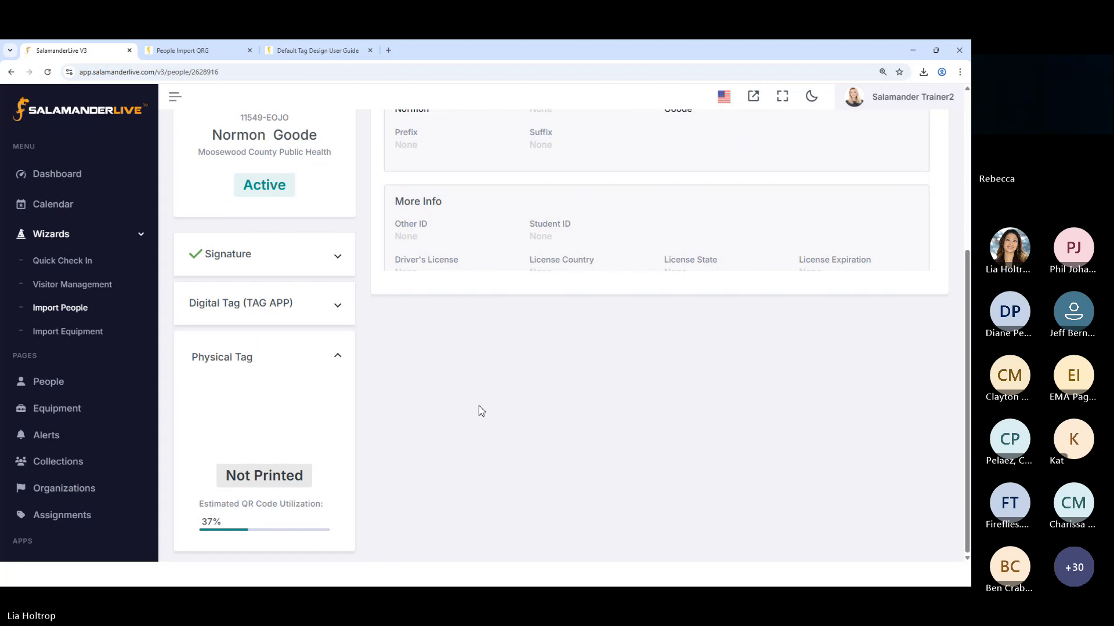
click(335, 357)
scroll(638, 432, up, 2)
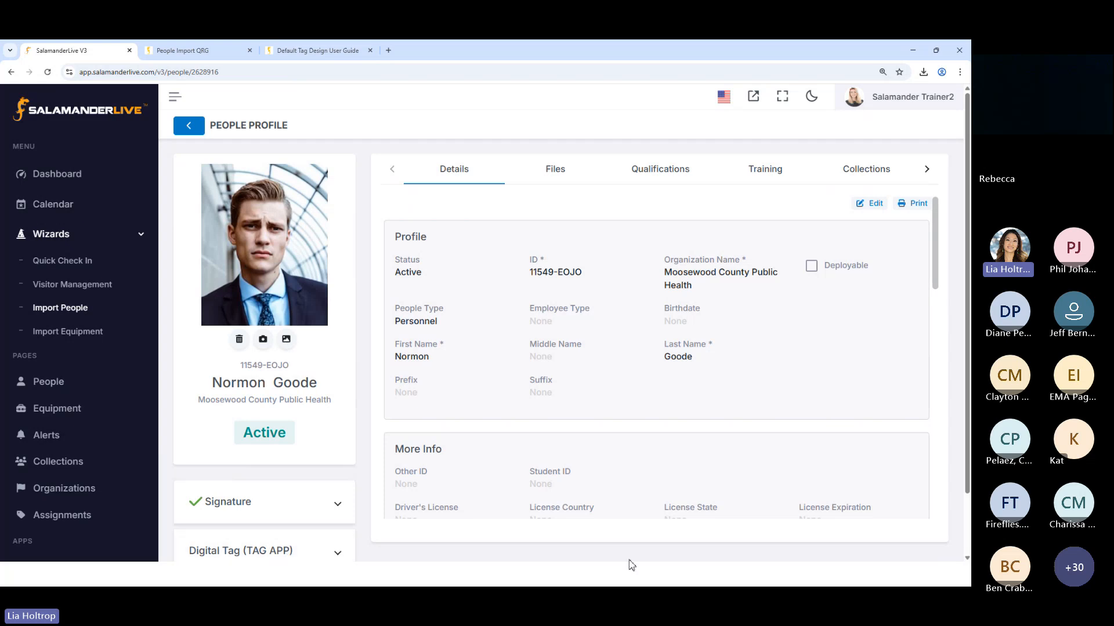
scroll(362, 494, down, 2)
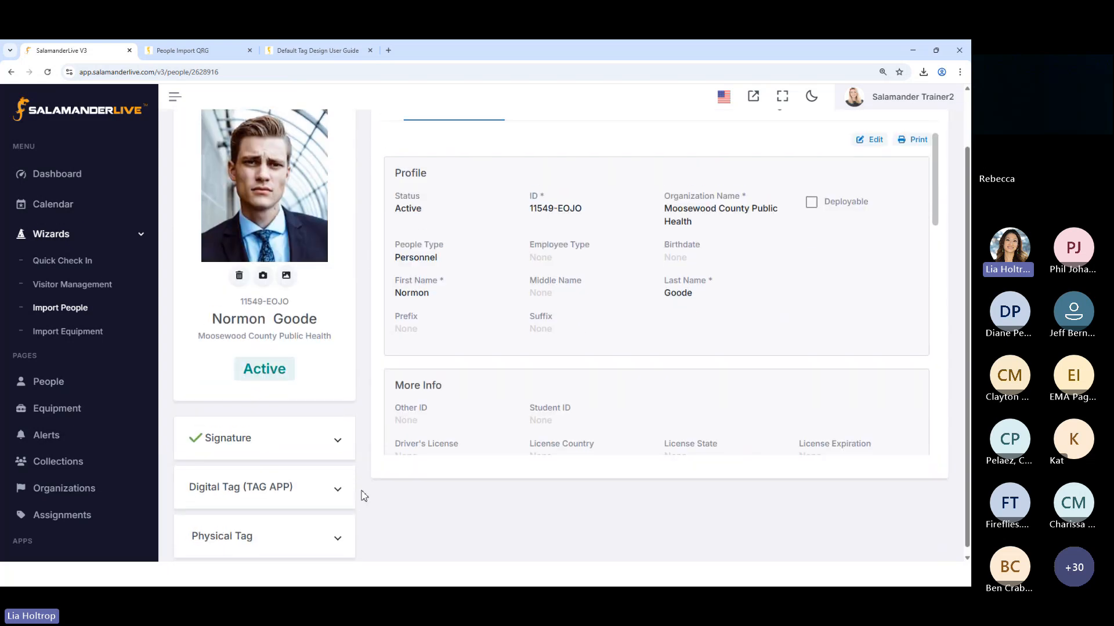
scroll(362, 494, up, 2)
Check which file types can be added to the profile's files, and upload a portrait JPG from the Pictures > People folder
click(512, 176)
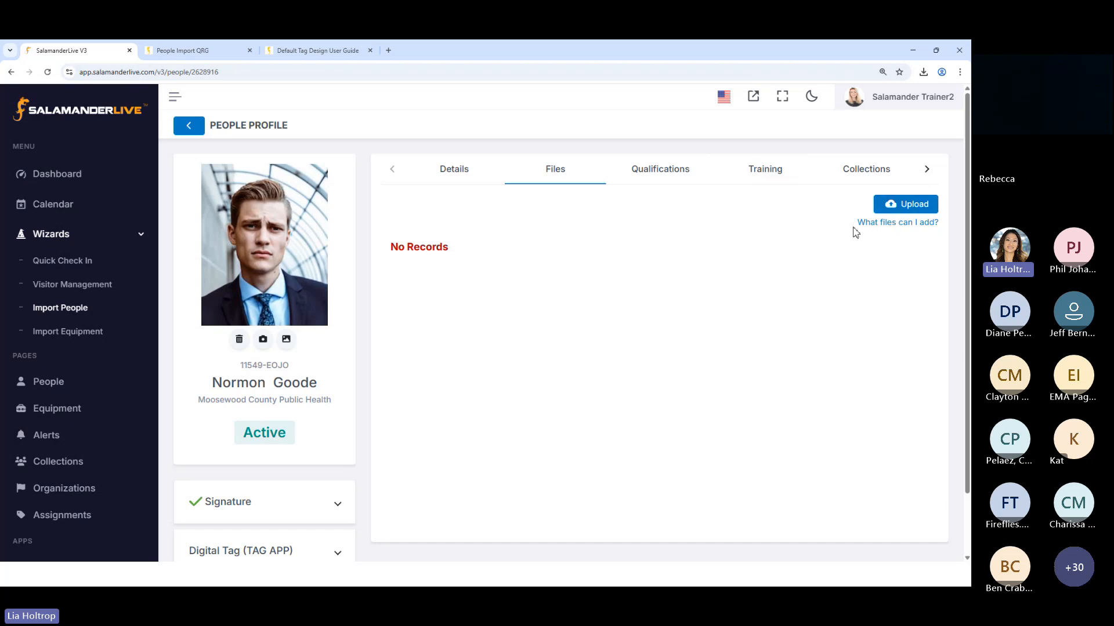
click(898, 226)
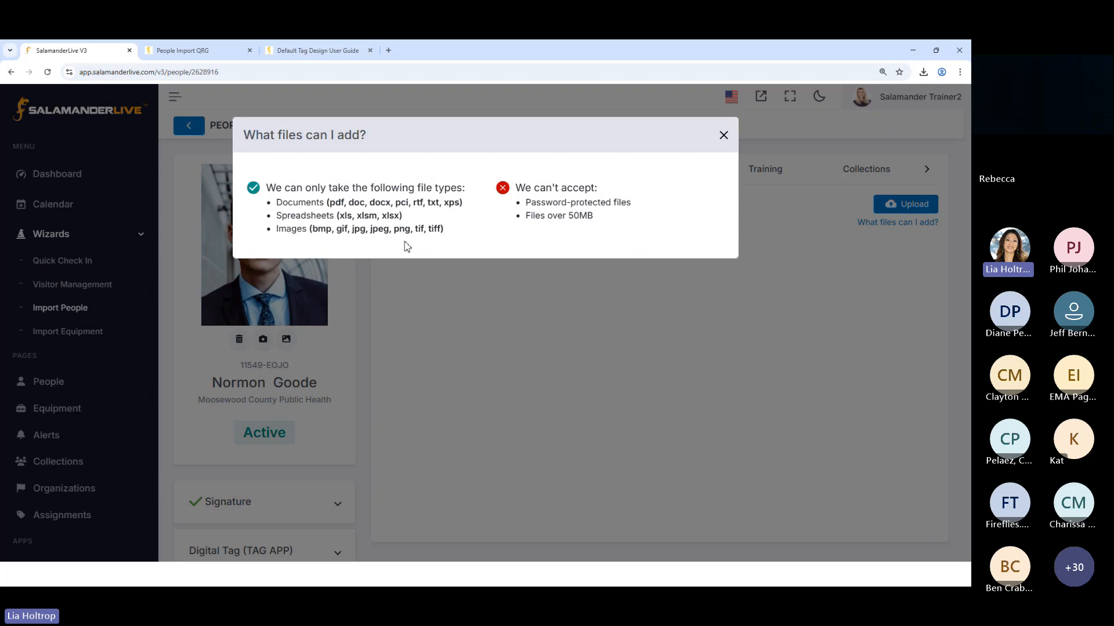
click(729, 140)
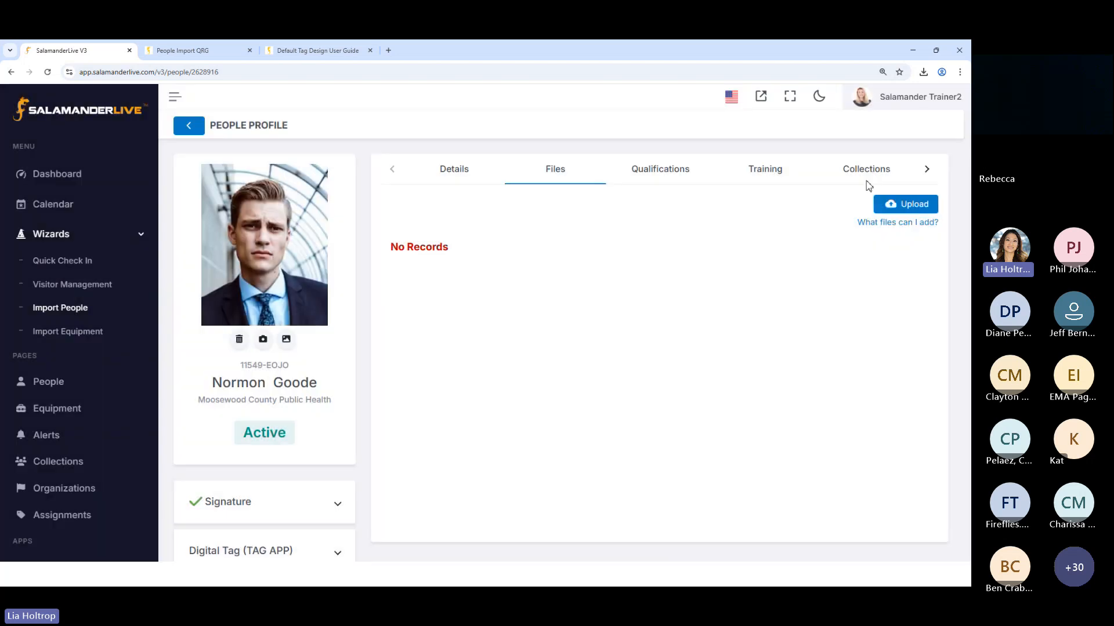
click(918, 207)
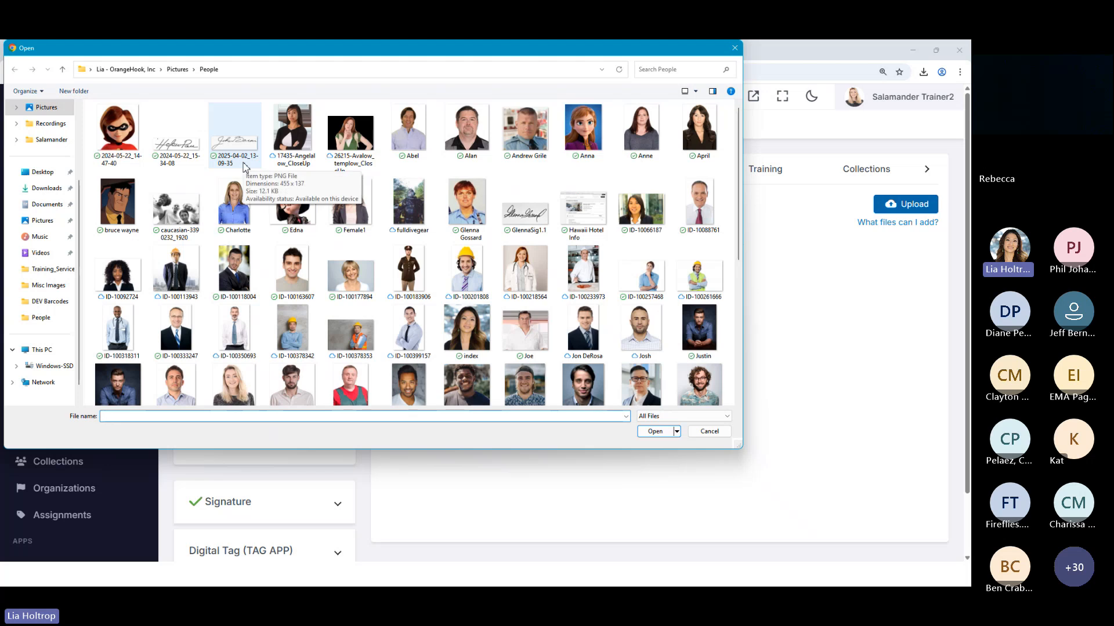
double_click(467, 208)
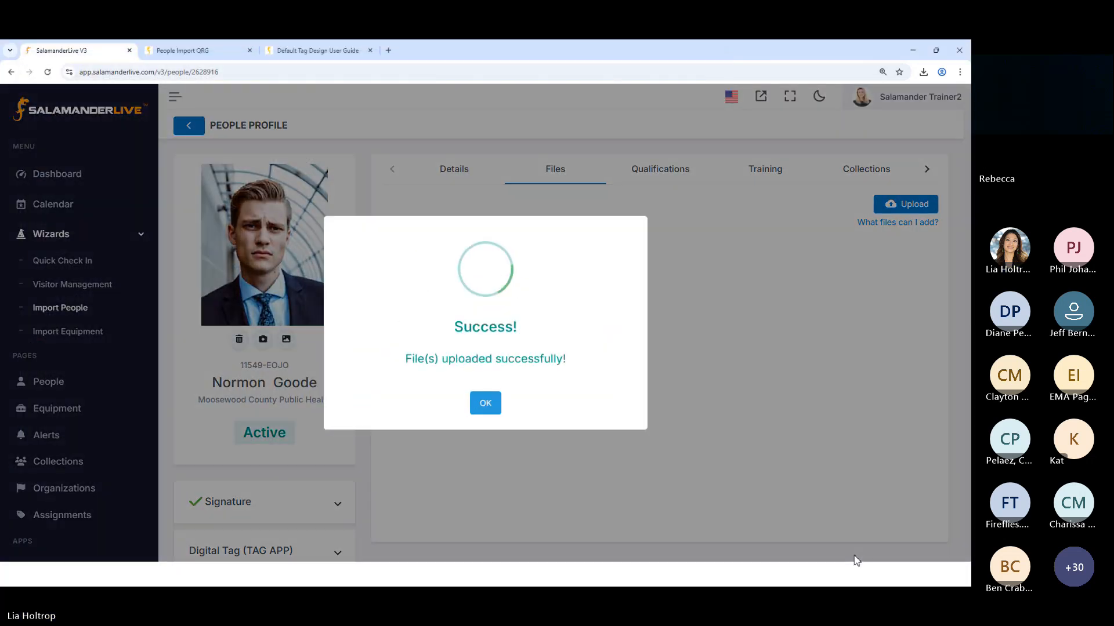
click(486, 408)
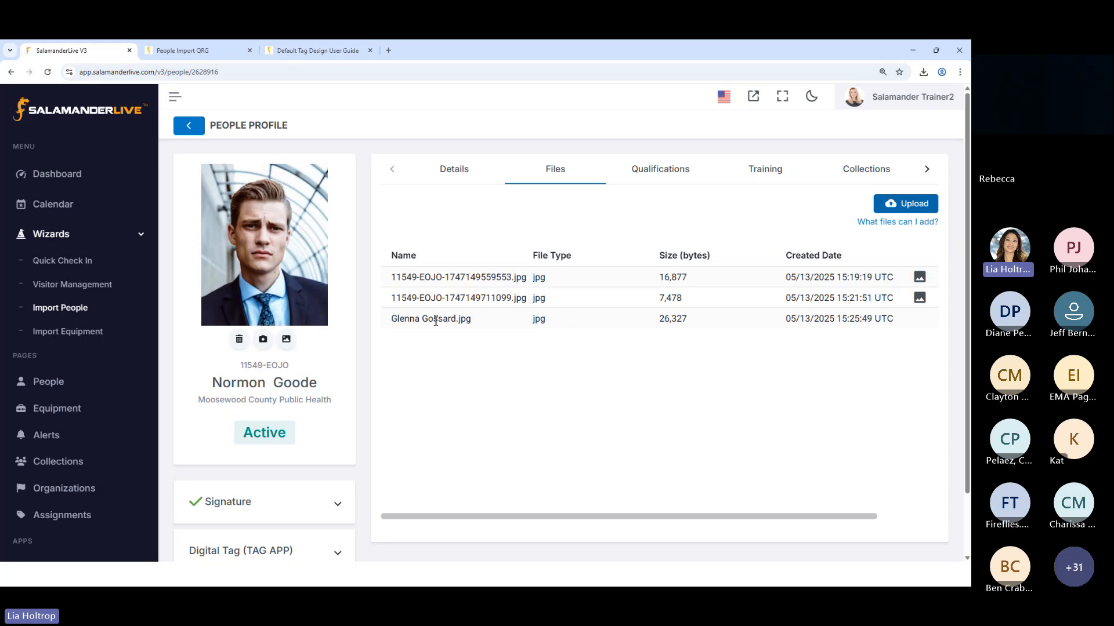
Expand the Signature section and check which actions are available for the first image in the profile's file list
scroll(435, 321, down, 1)
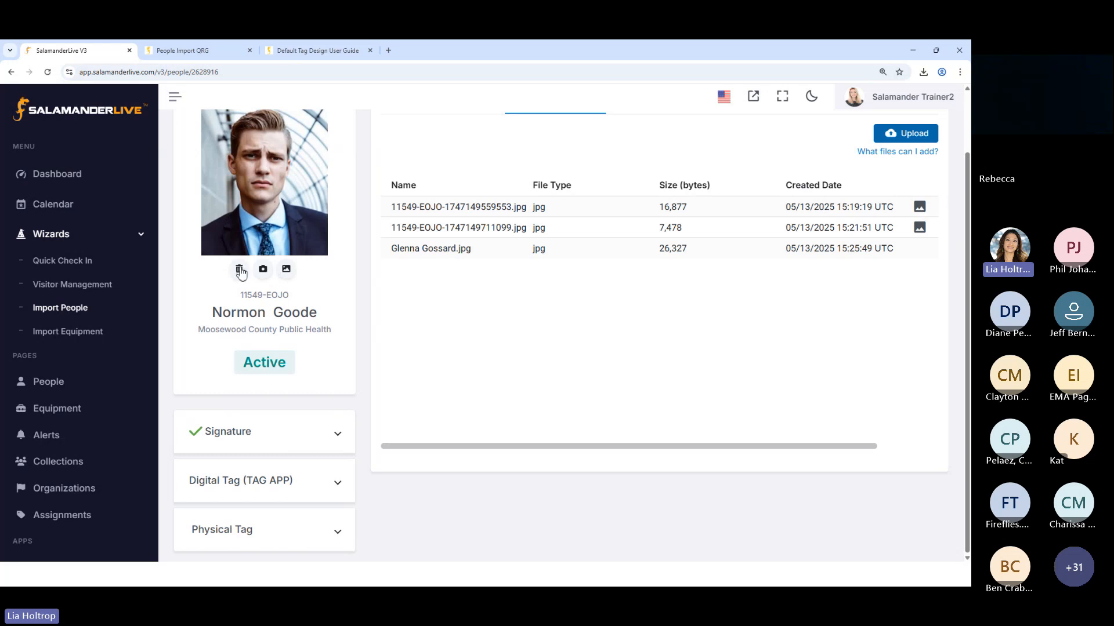
click(324, 429)
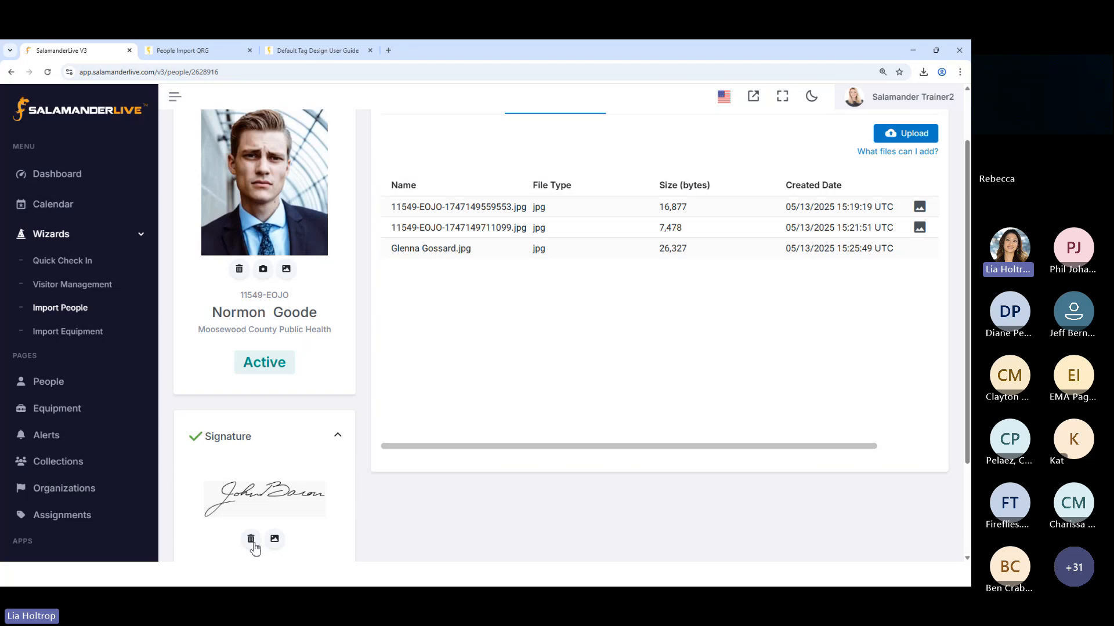
drag(633, 449, 765, 445)
click(902, 207)
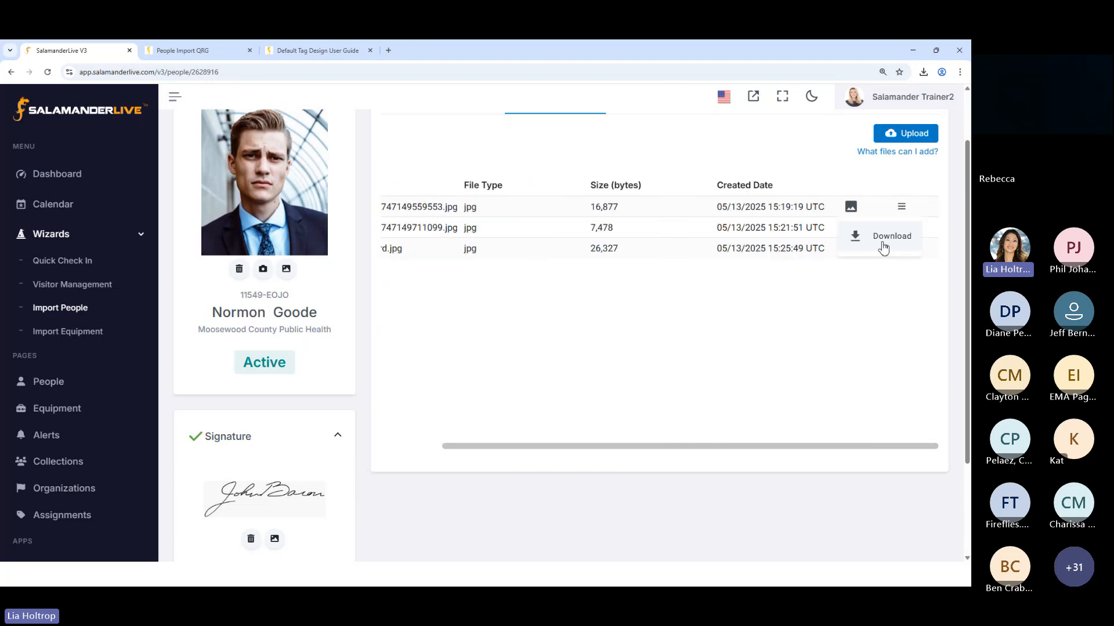
click(924, 450)
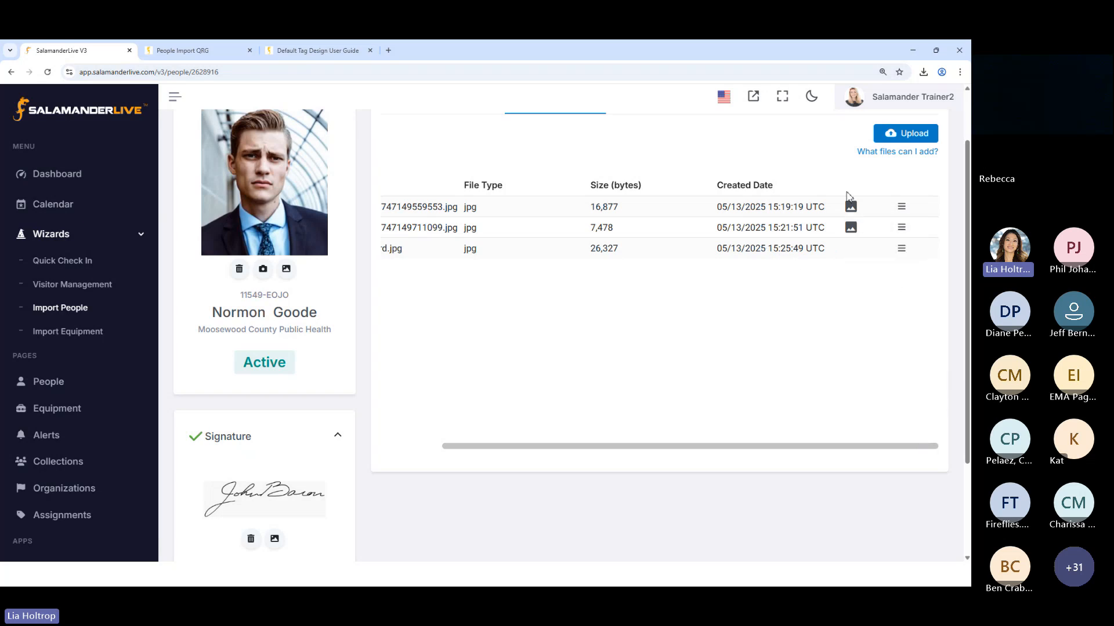
Open the uploaded portrait's details for editing, review the Status and Category options, and cancel the edit
click(902, 249)
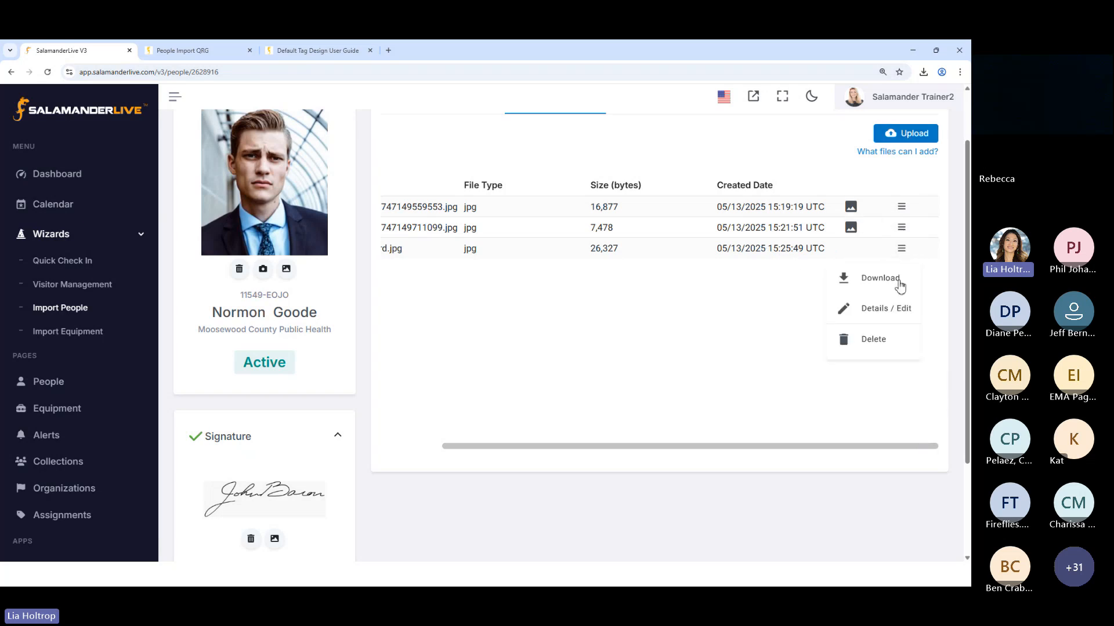
click(865, 311)
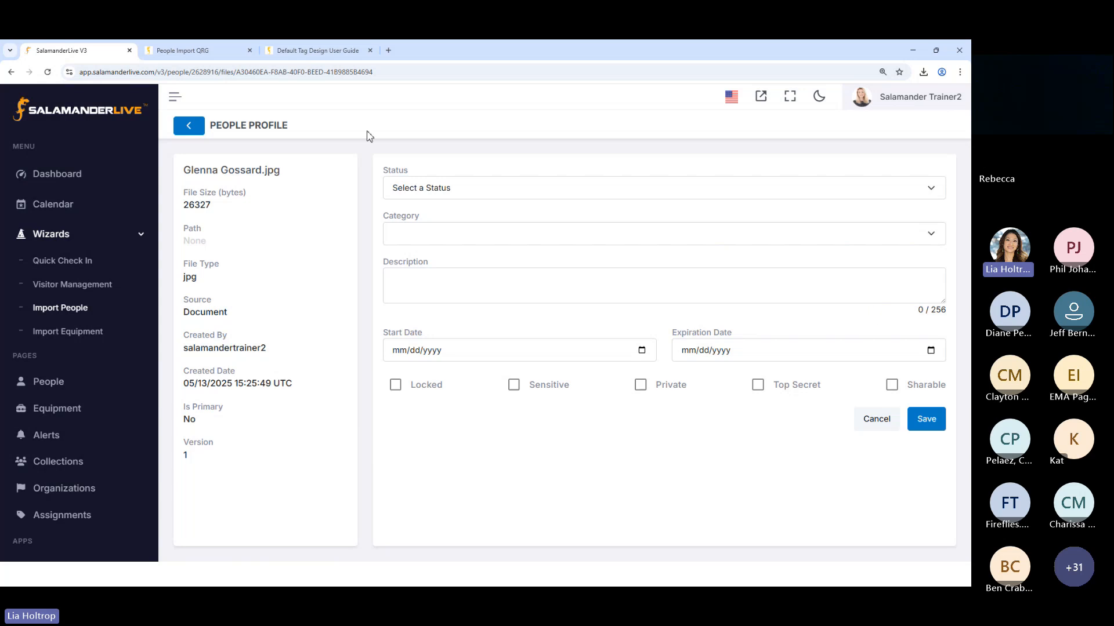
click(455, 189)
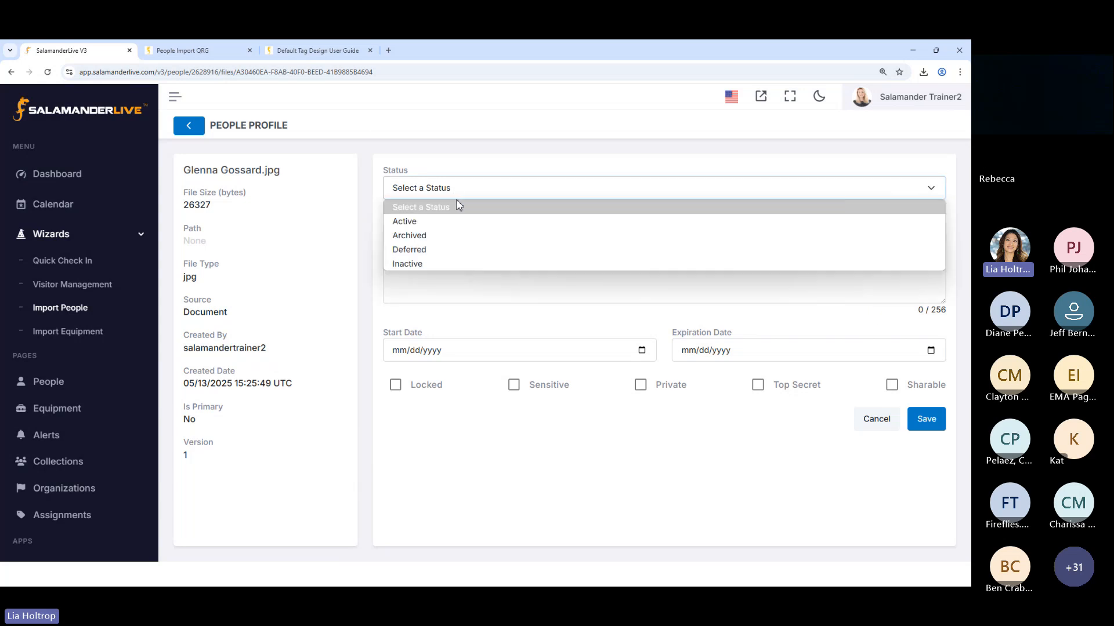
click(366, 289)
click(436, 236)
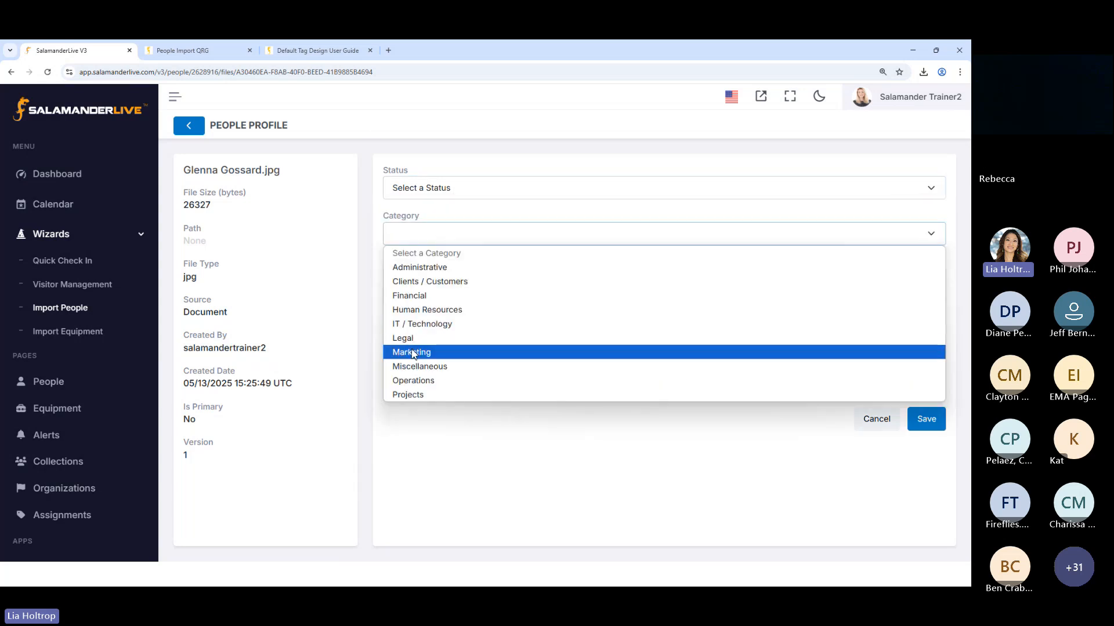
click(439, 439)
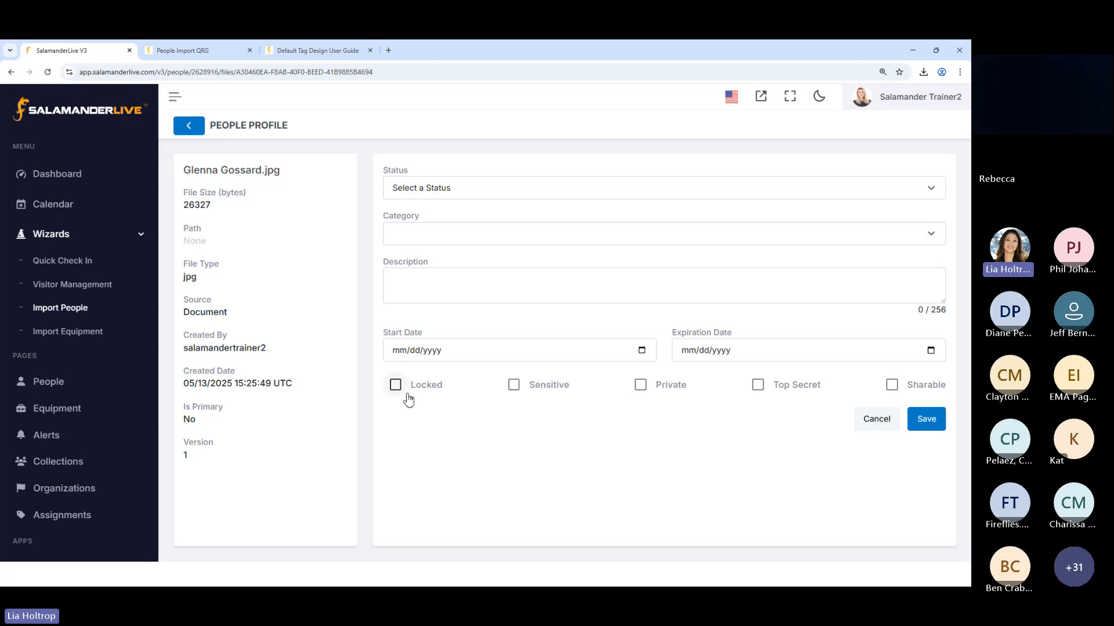
click(876, 420)
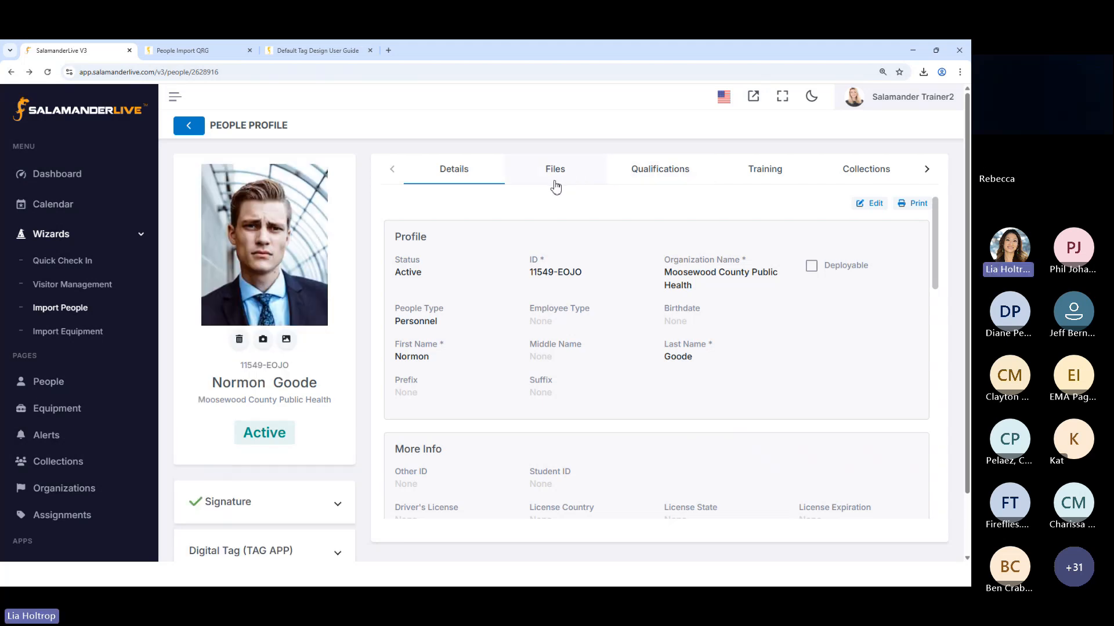
Try to assign the Test QualABC (XYZ123) qualification from Tier-2 State > Arkansas > EMS, review its prerequisites, and cancel the assignment
click(691, 183)
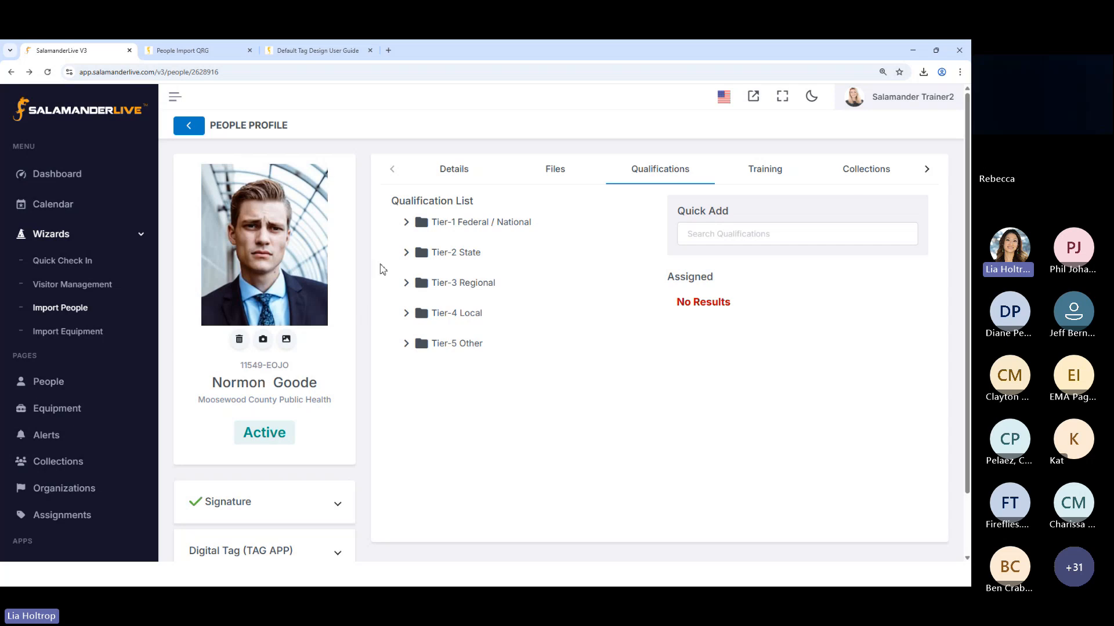
click(408, 254)
scroll(525, 307, down, 6)
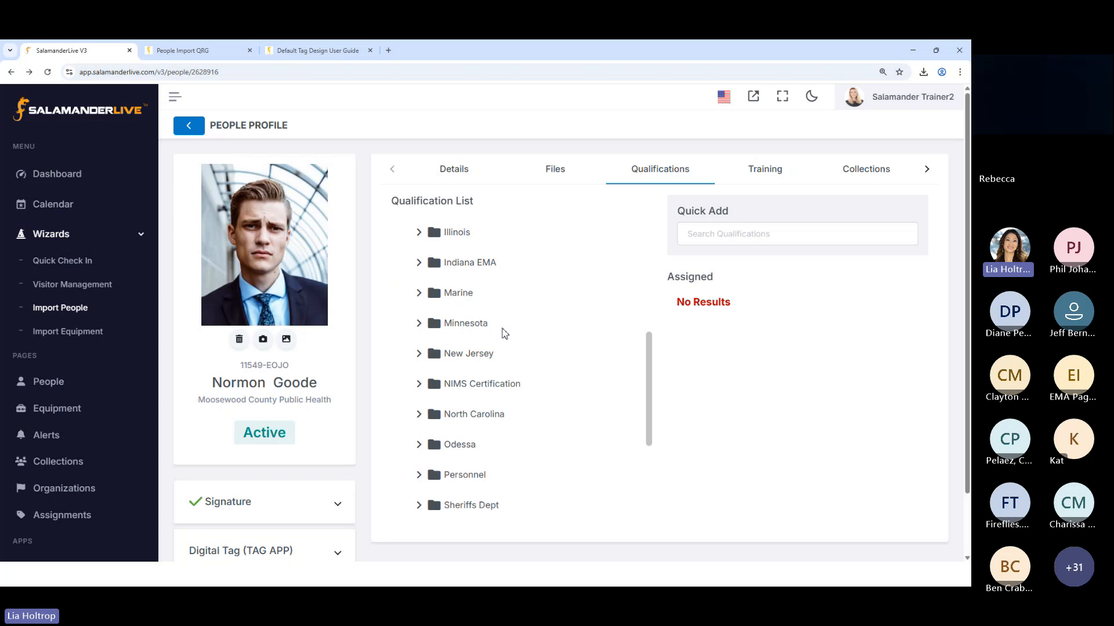
scroll(504, 334, up, 6)
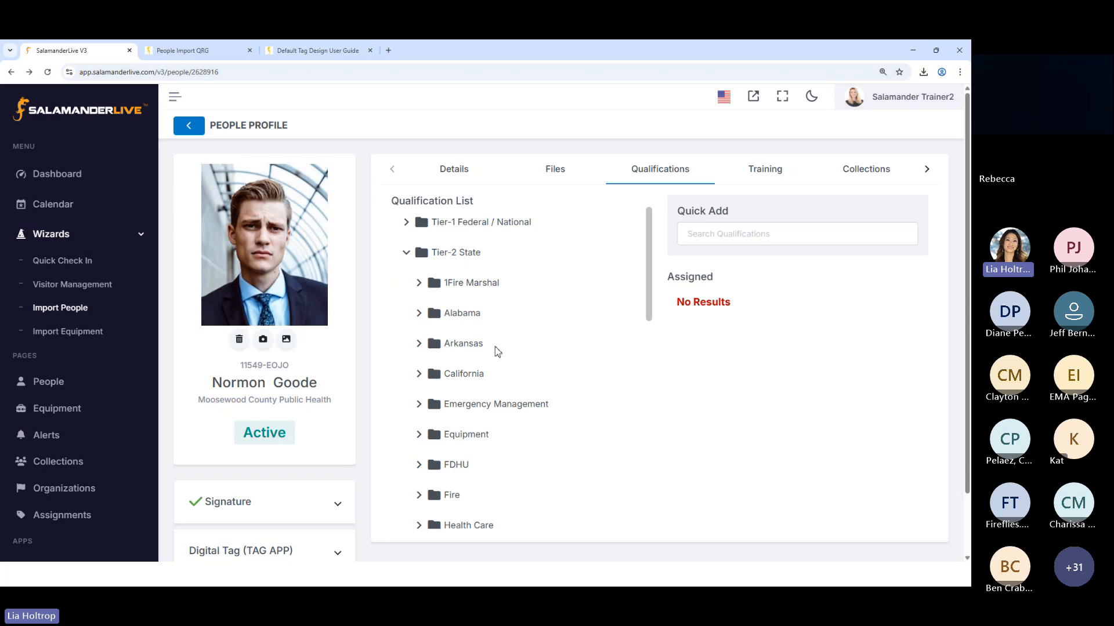
click(418, 344)
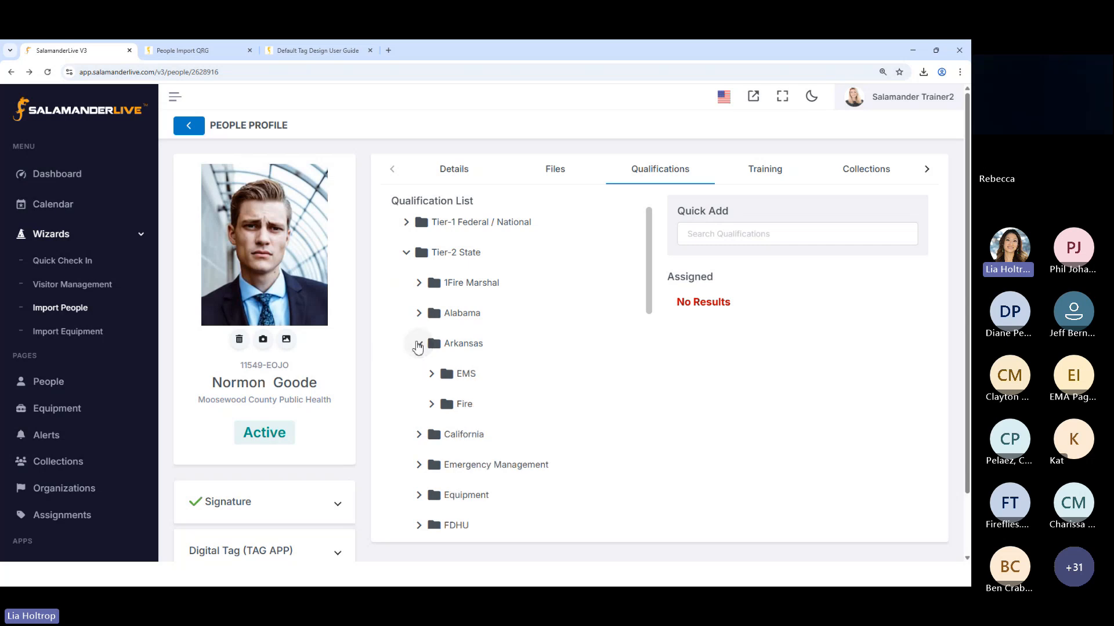
click(431, 374)
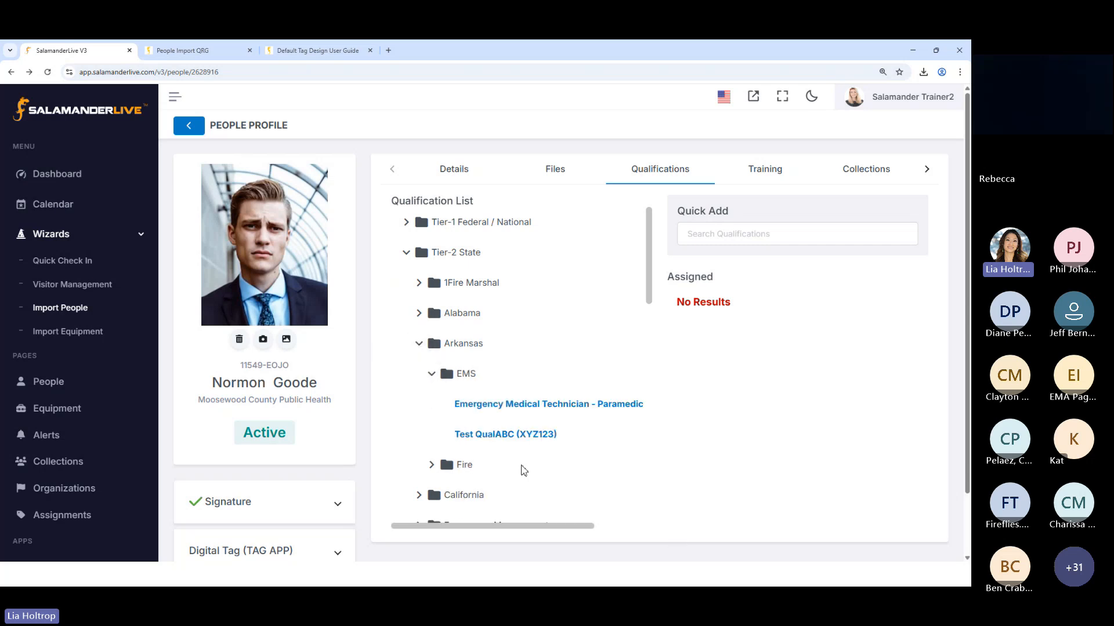
click(512, 436)
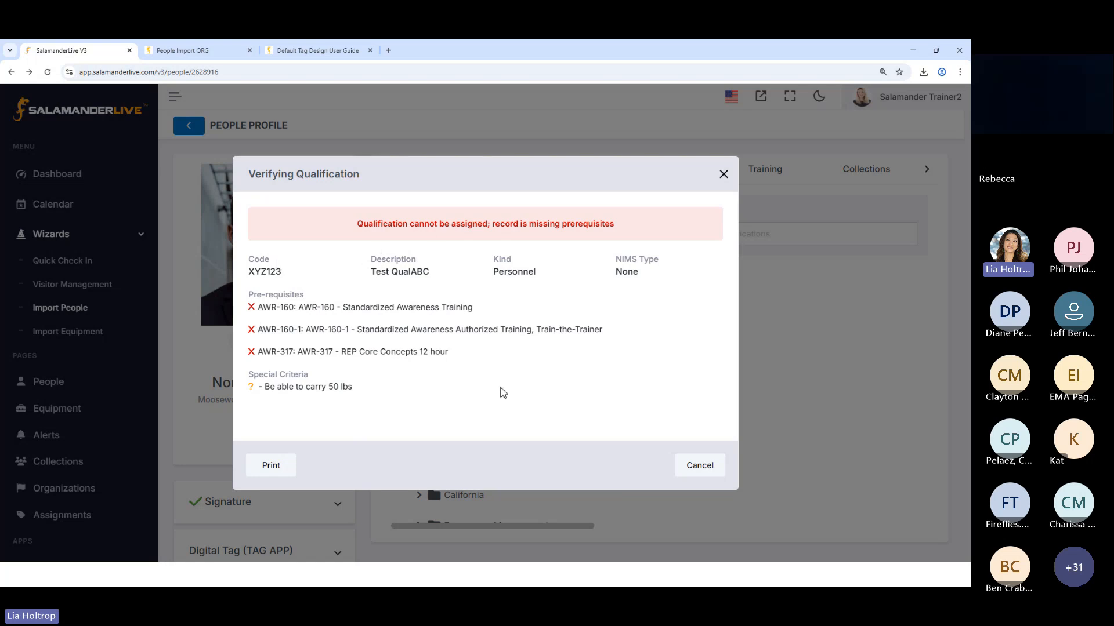
click(704, 480)
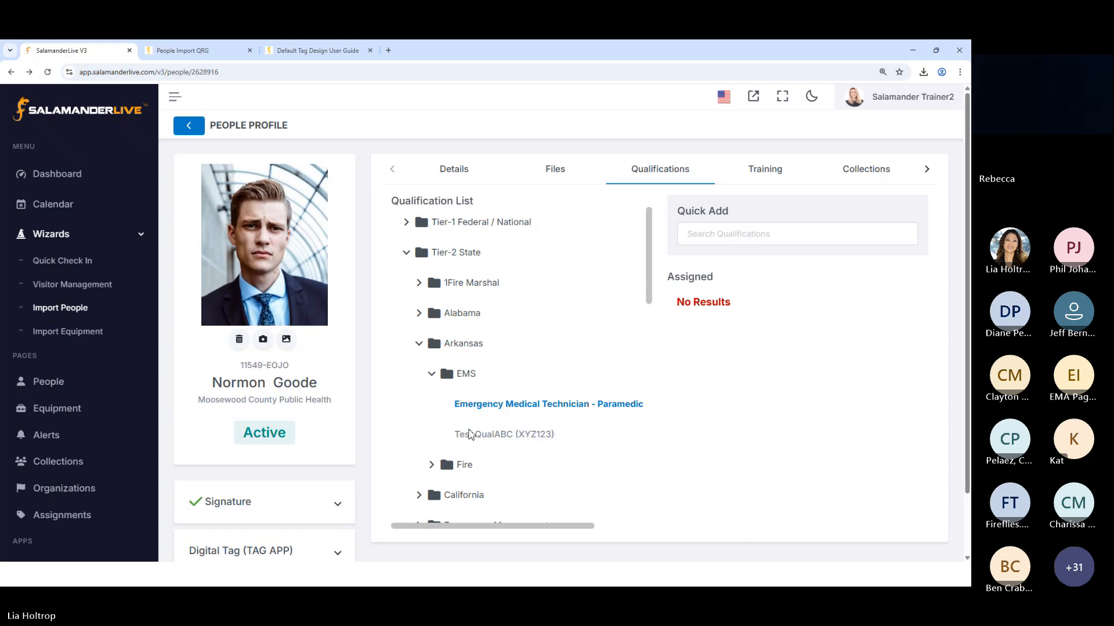
Review the prerequisites of the Emergency Medical Technician - Paramedic qualification under Arkansas > EMS without assigning it
click(510, 404)
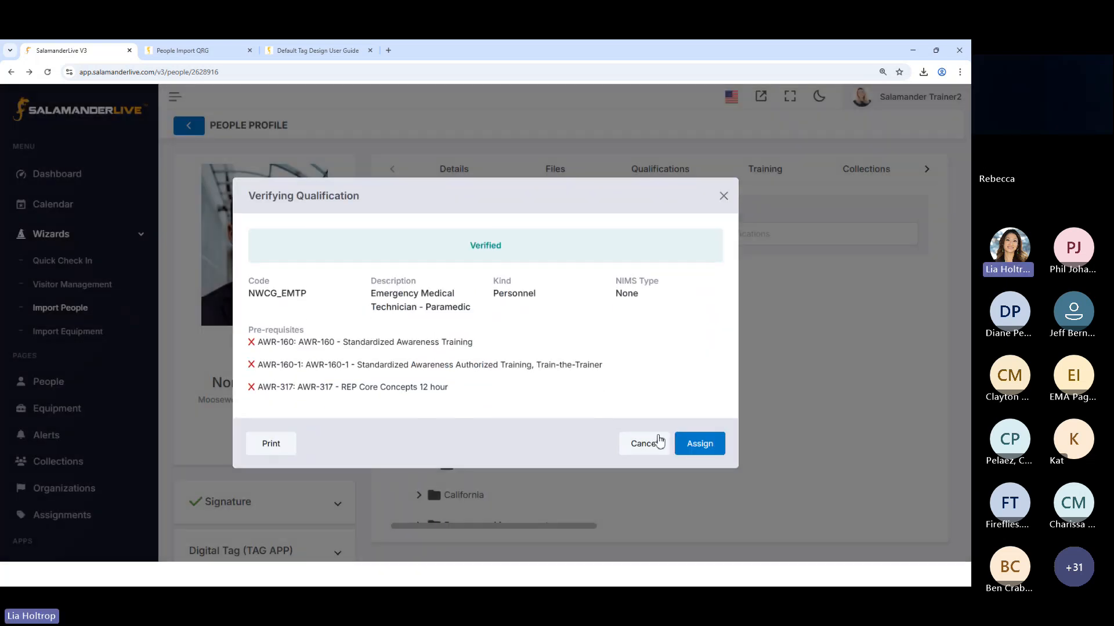
click(660, 443)
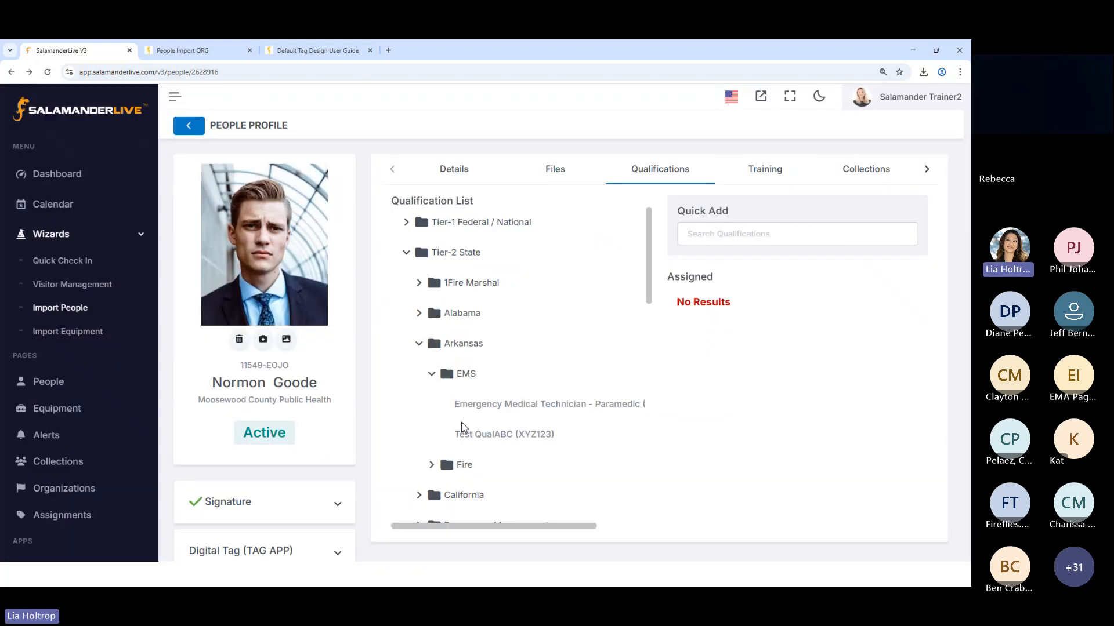
Assign the Burned Area Emergency Response Botanist (BABO) qualification from Tier-2 State > Alabama to the person
click(419, 313)
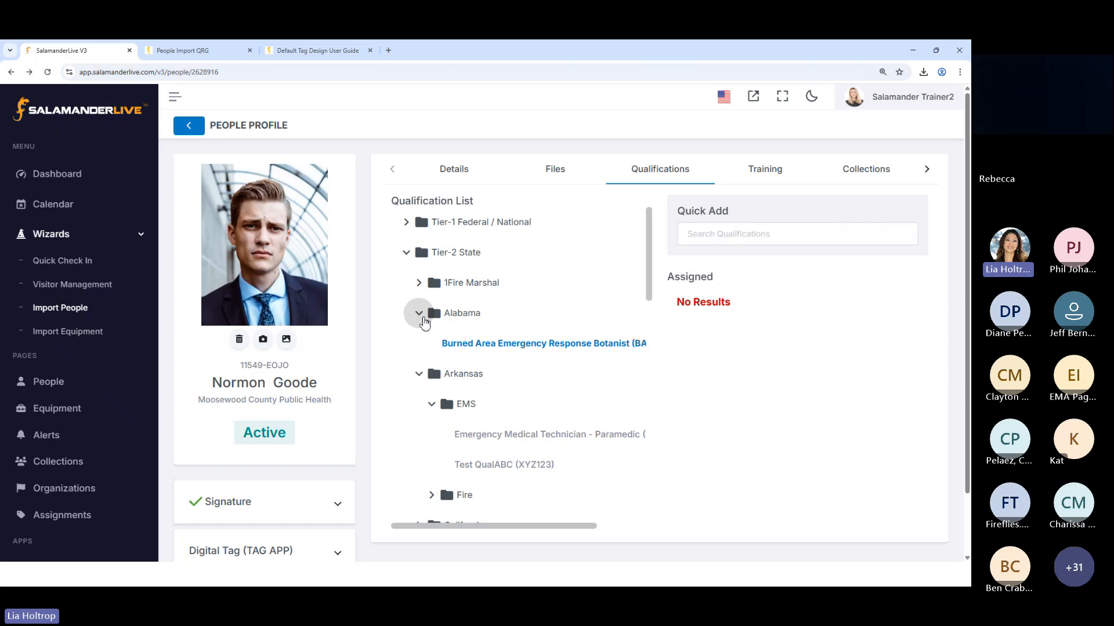
click(478, 346)
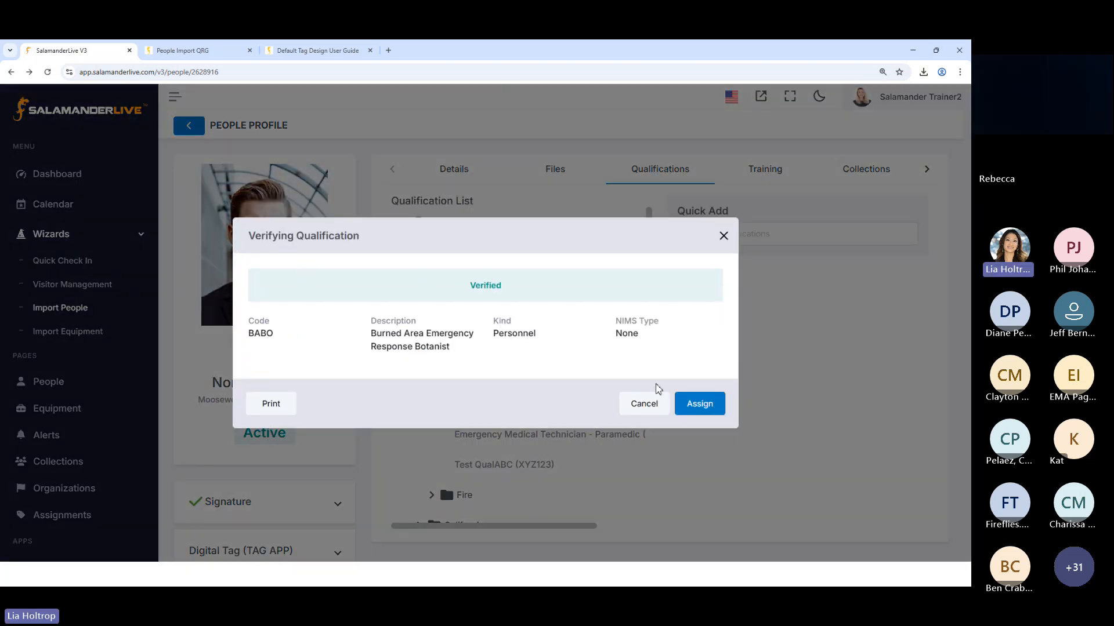
click(692, 406)
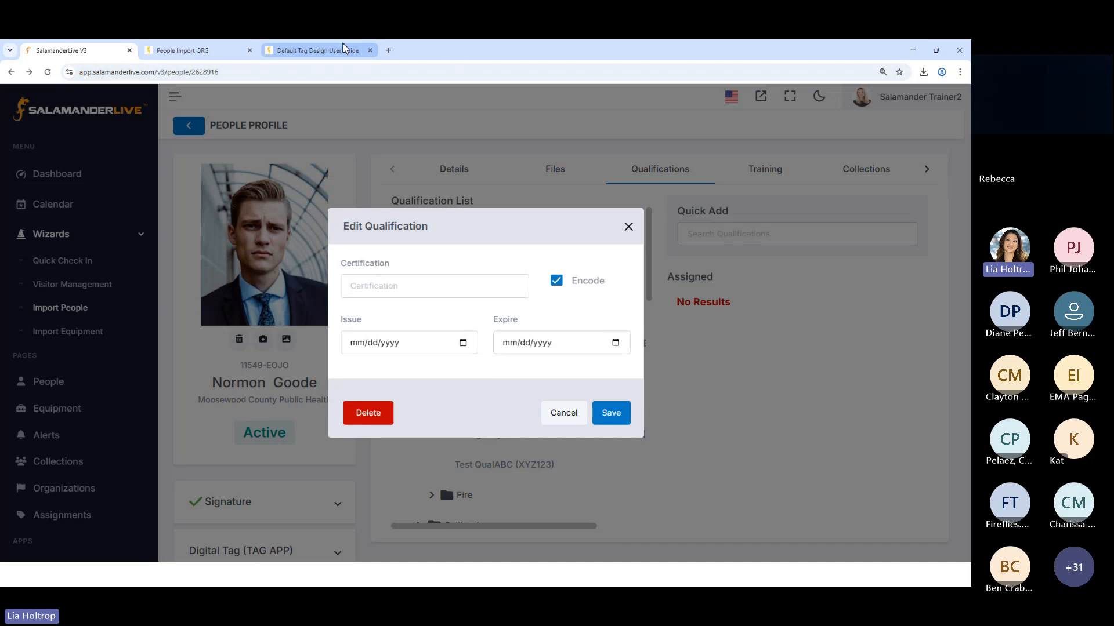
Examine the sample card fronts and backs in the Default Tag Design User Guide, and return to the qualification being edited in SalamanderLive
click(318, 51)
scroll(510, 401, up, 7)
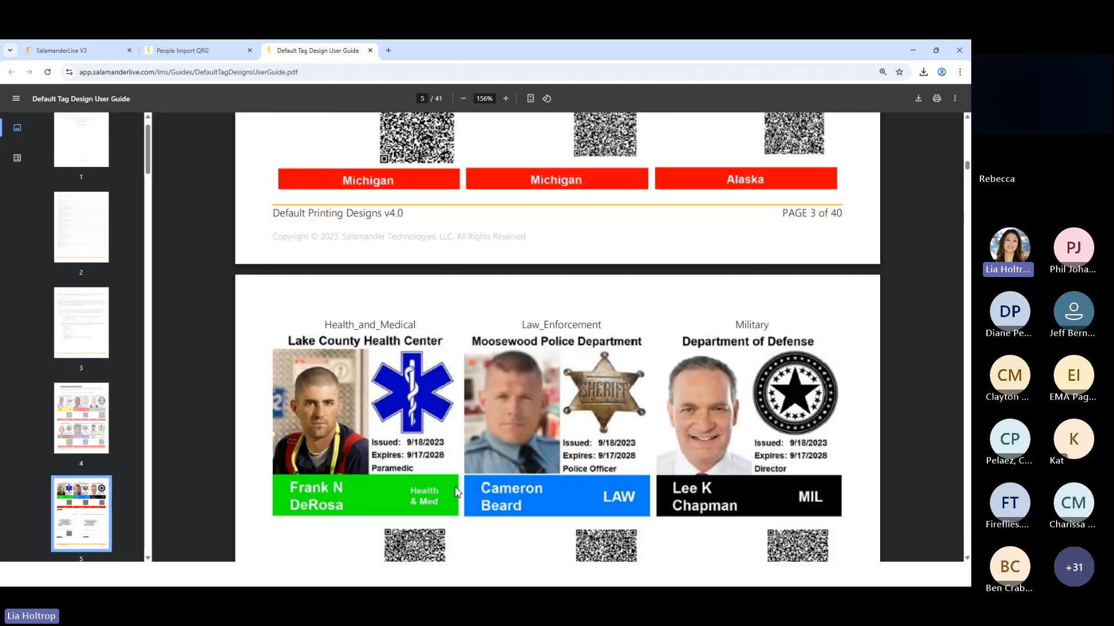
scroll(468, 506, down, 1)
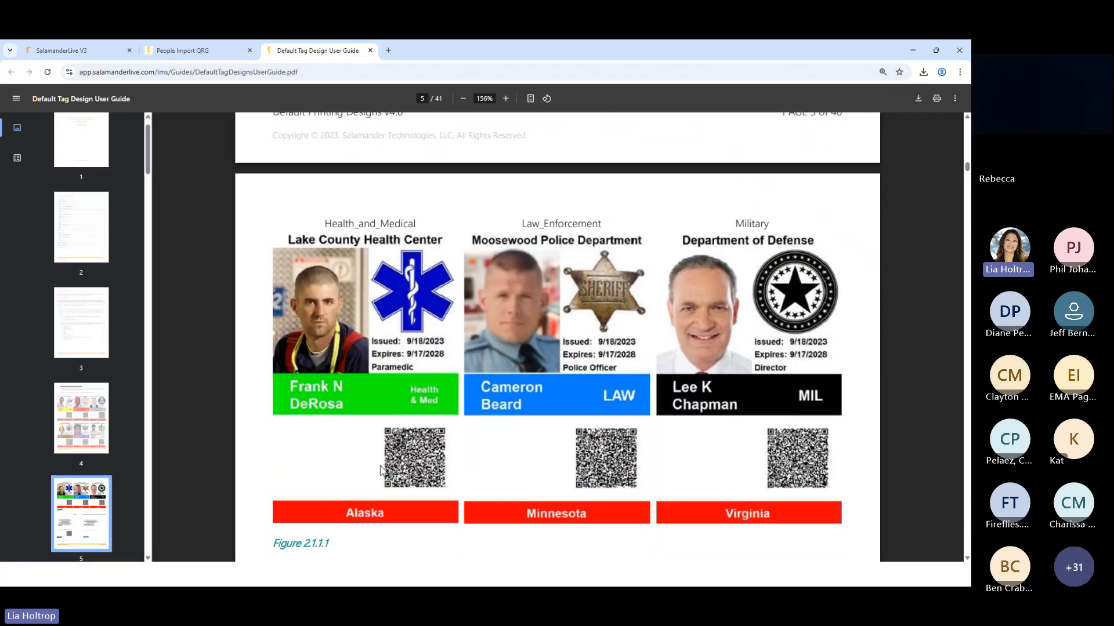
scroll(420, 453, down, 7)
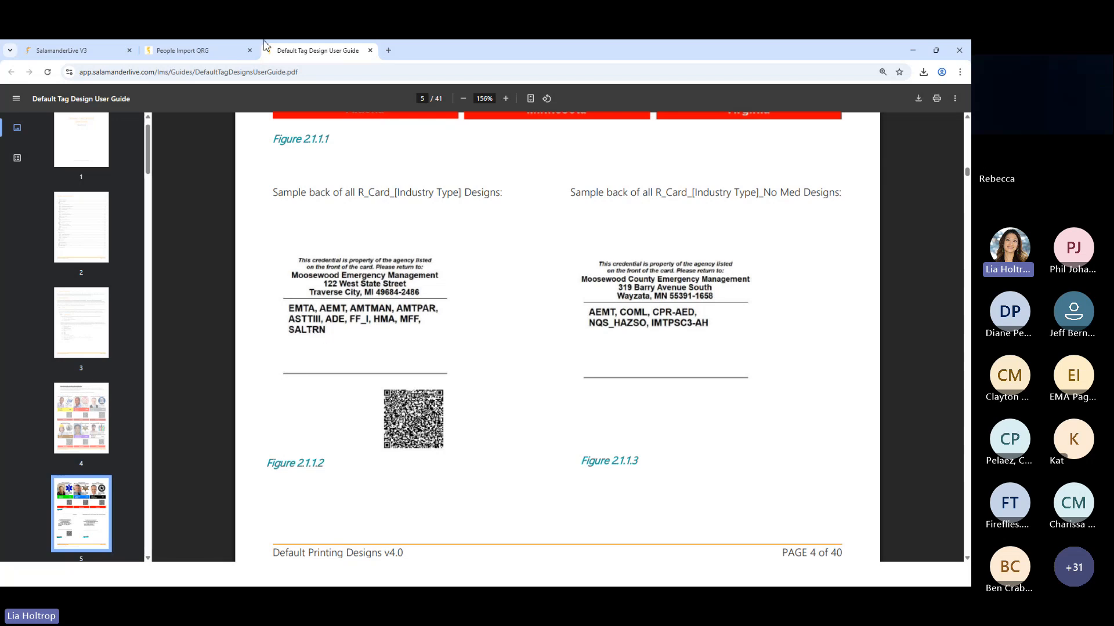
click(64, 51)
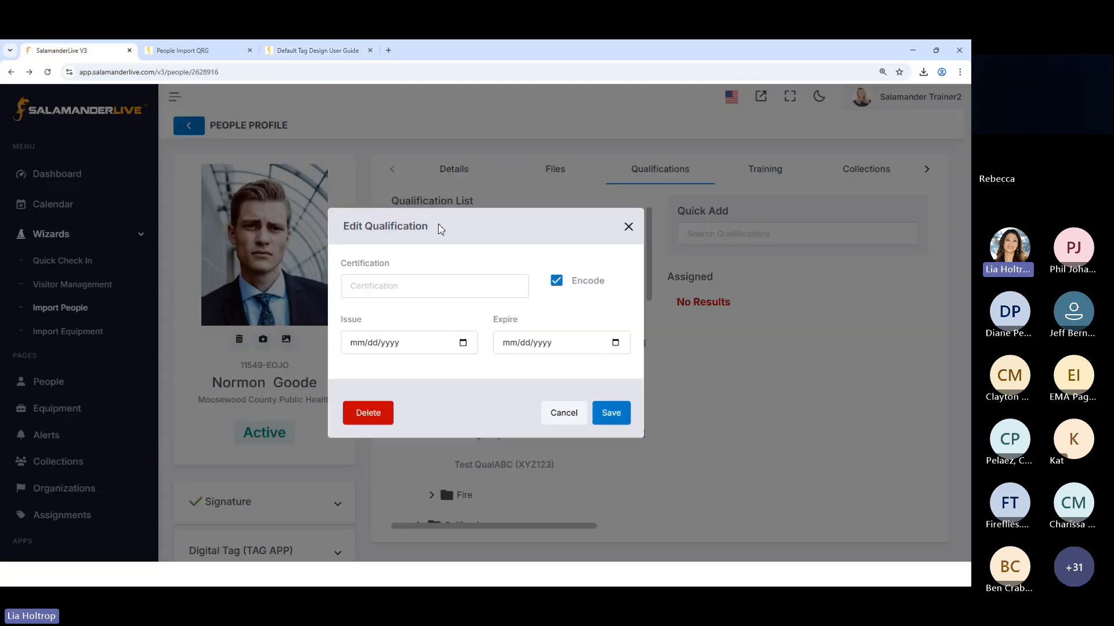
Try the Encode option off and on, and save the Burned Area Emergency Response Botanist qualification with Encode enabled
click(557, 282)
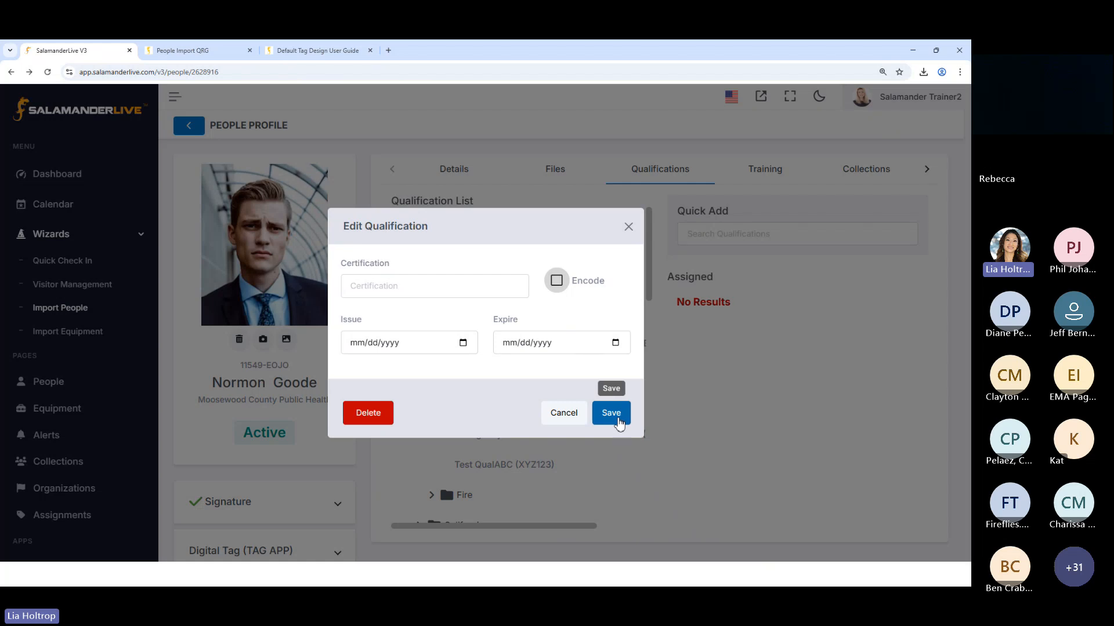
click(557, 280)
click(612, 414)
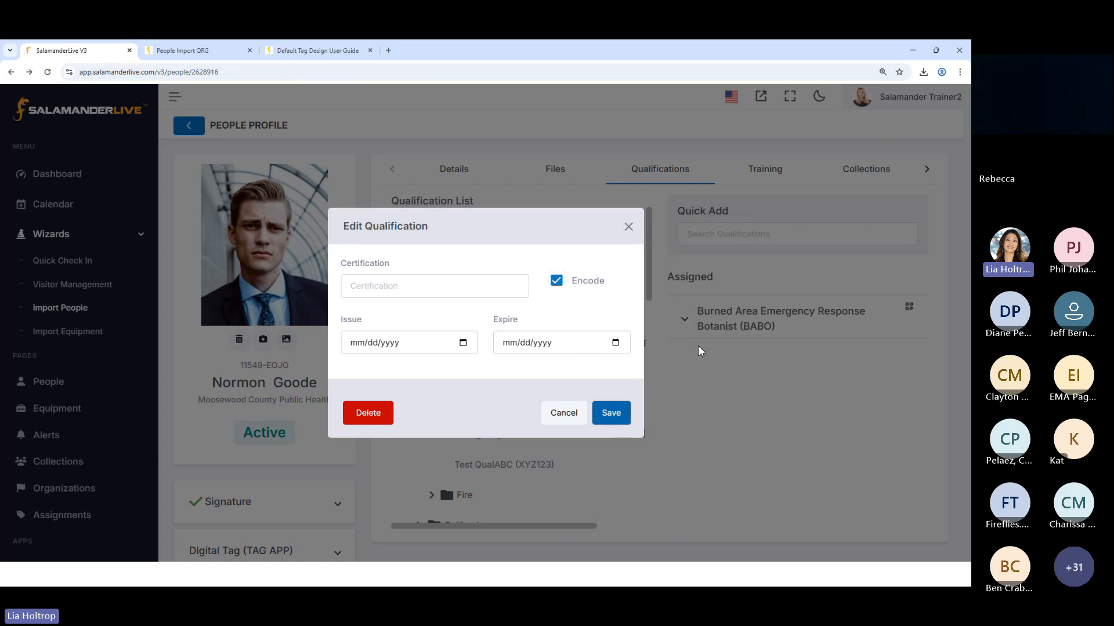
click(628, 232)
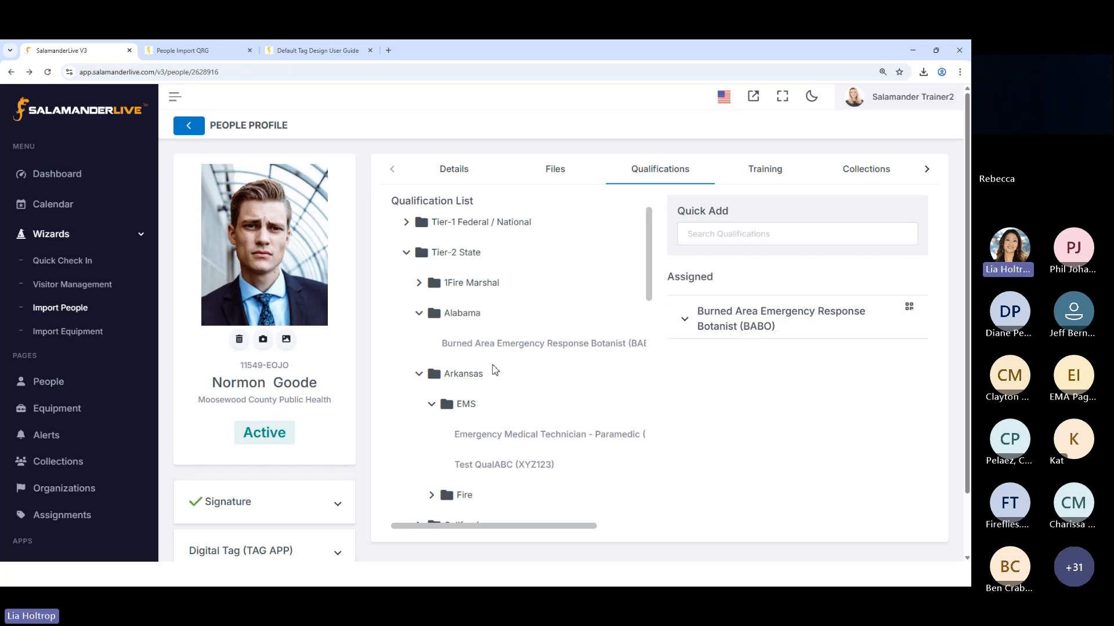
Assign the Arson Investigator (INVEST) qualification from Tier-2 State > 1Fire Marshal and save it with Encode disabled
click(418, 286)
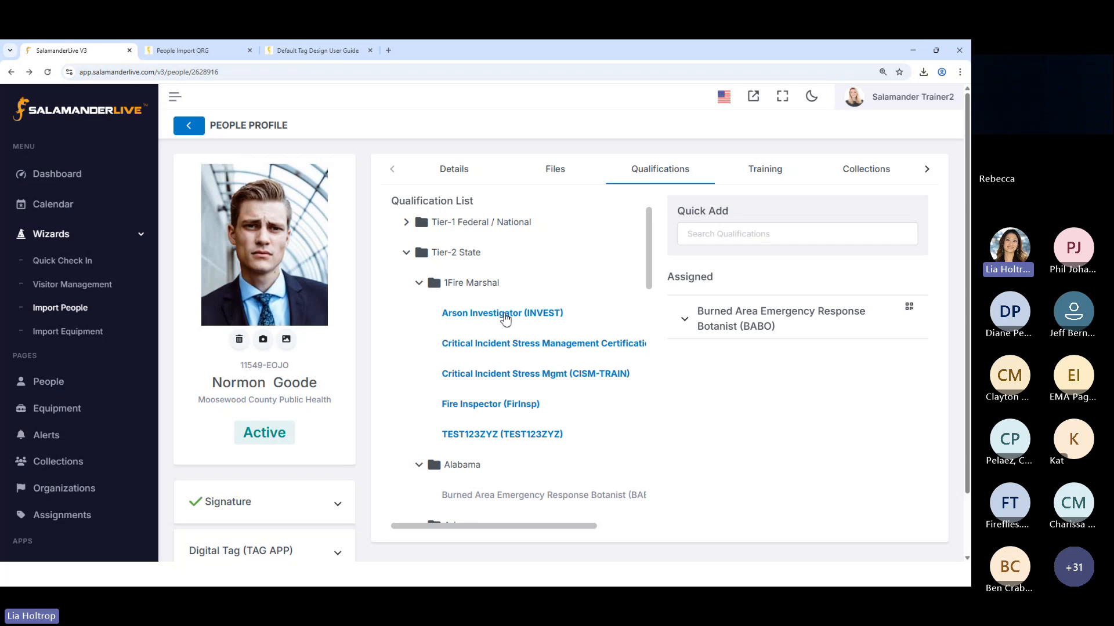
click(471, 318)
click(696, 399)
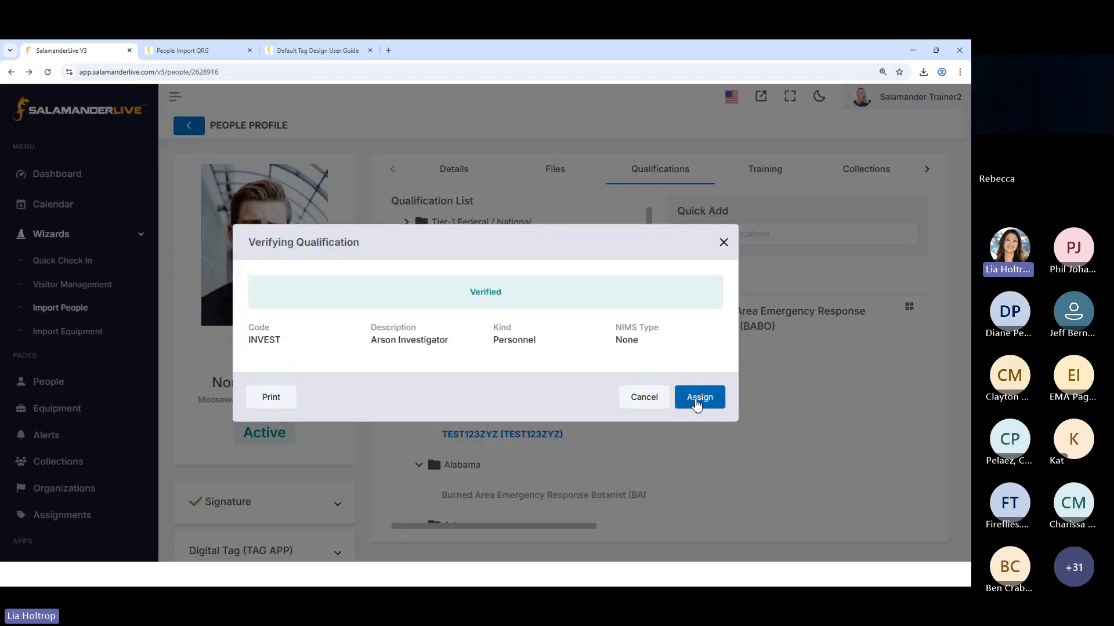
click(560, 290)
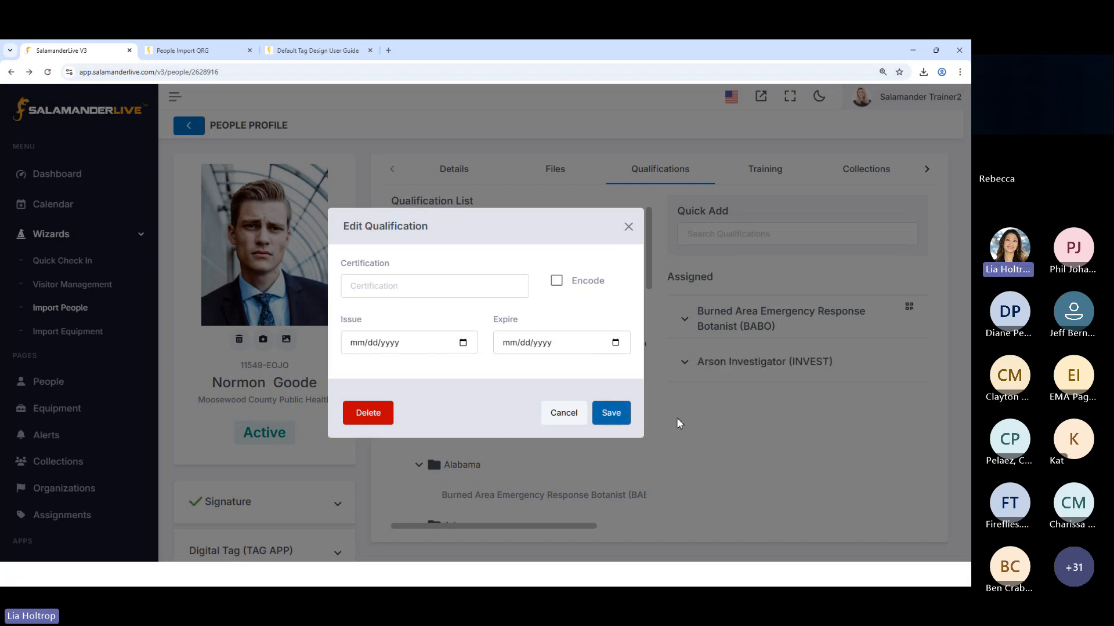
click(616, 413)
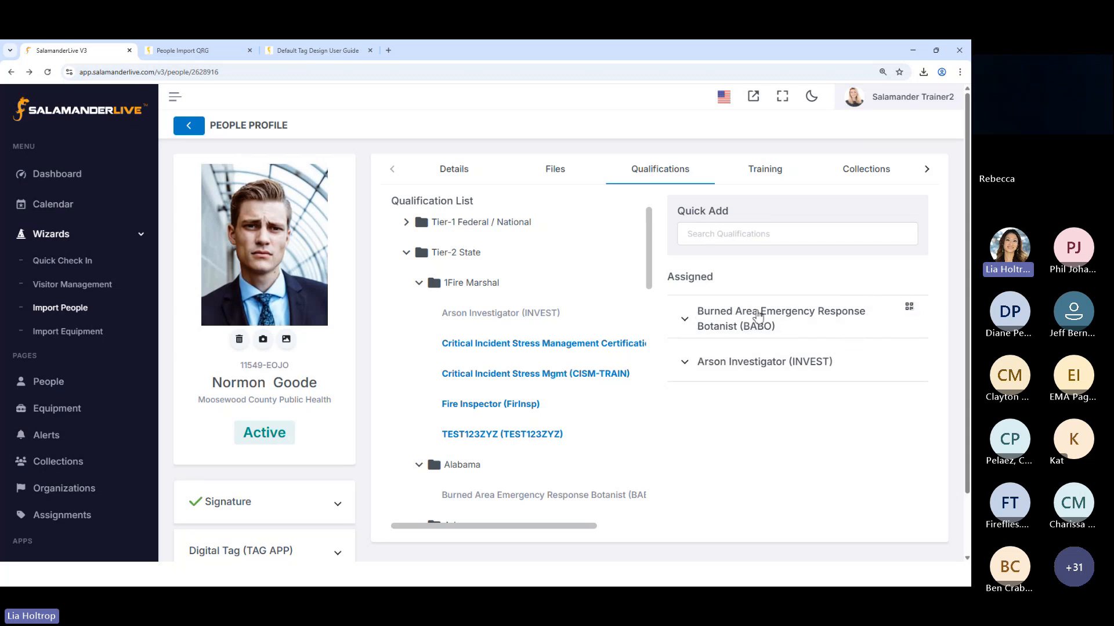
Expand the details of the assigned Burned Area Emergency Response Botanist and Arson Investigator qualifications
click(685, 320)
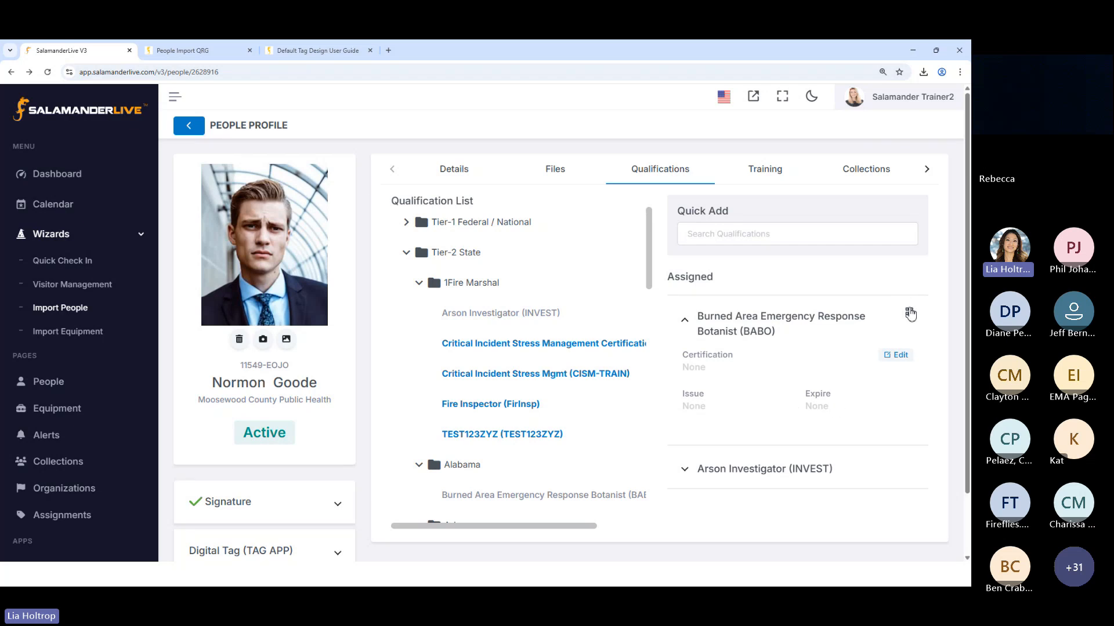
scroll(789, 460, down, 2)
click(685, 402)
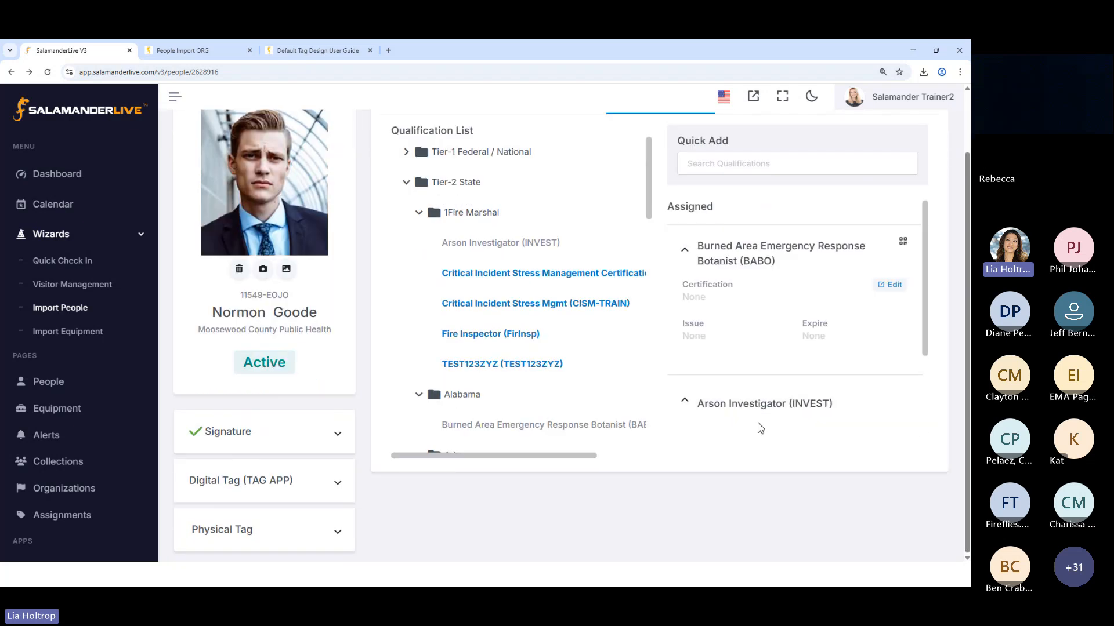
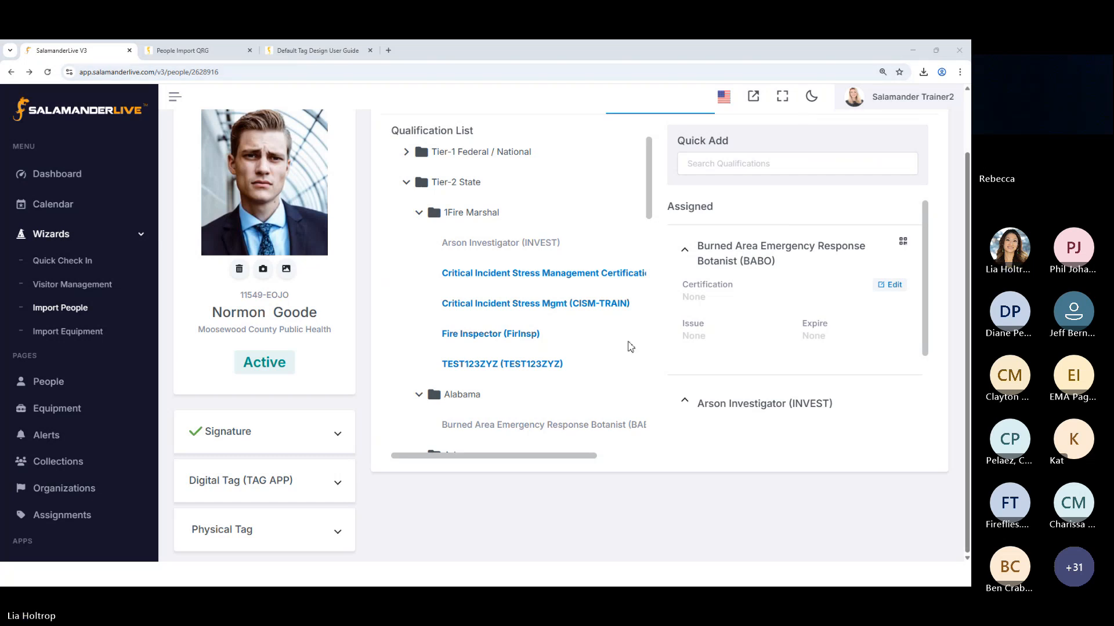
Review the assigned qualifications and view the person's Training and Collections sections
scroll(630, 346, down, 4)
scroll(736, 397, down, 1)
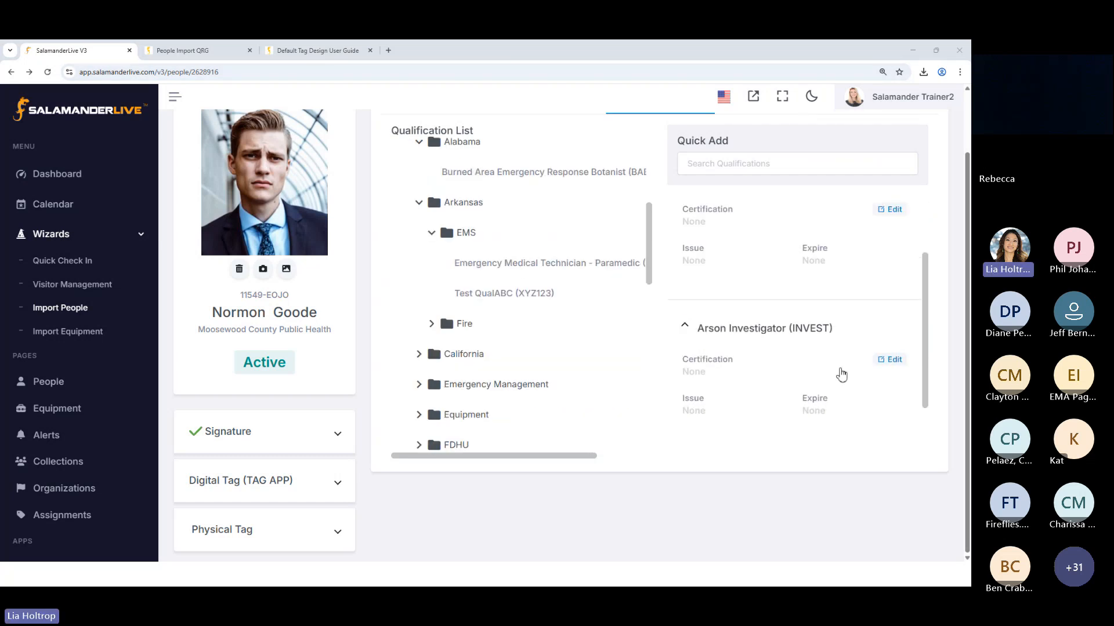
scroll(841, 374, up, 2)
click(763, 169)
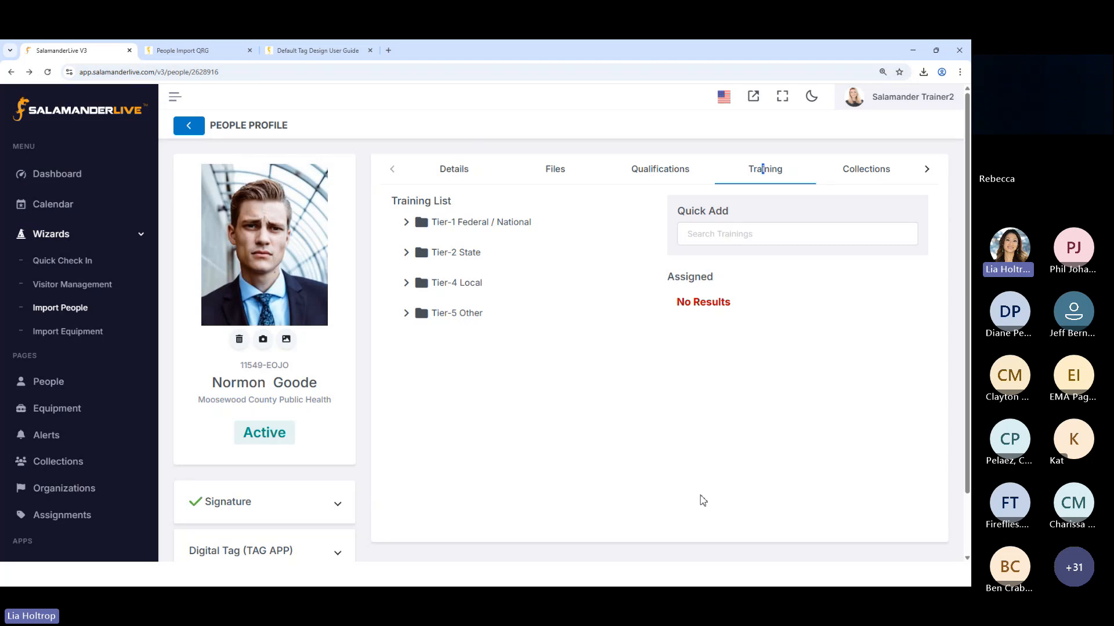
click(927, 172)
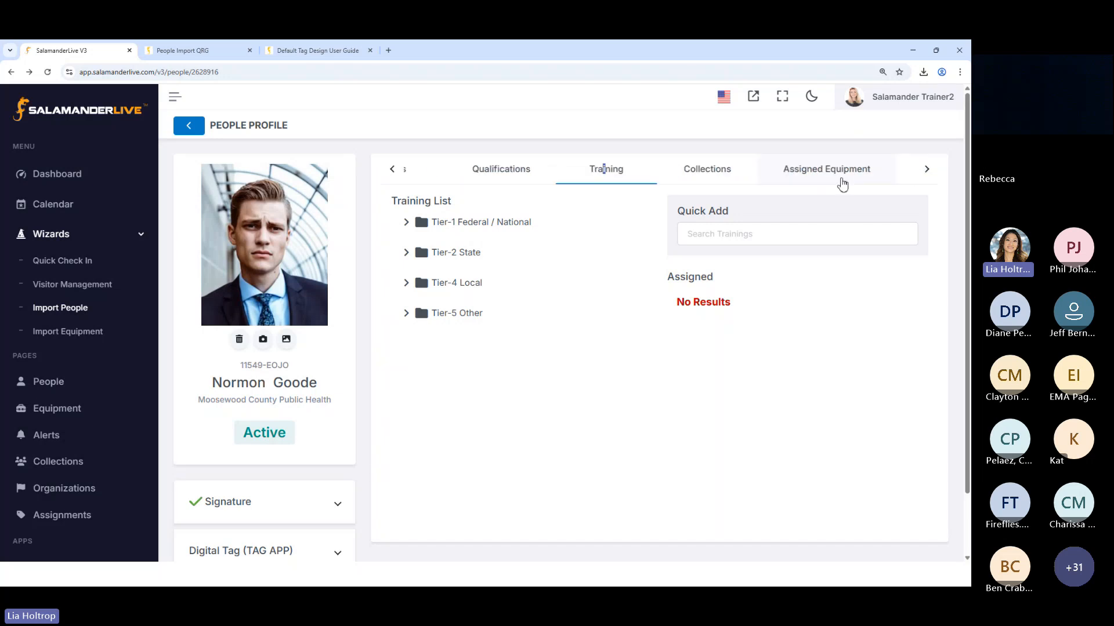
click(927, 172)
click(609, 174)
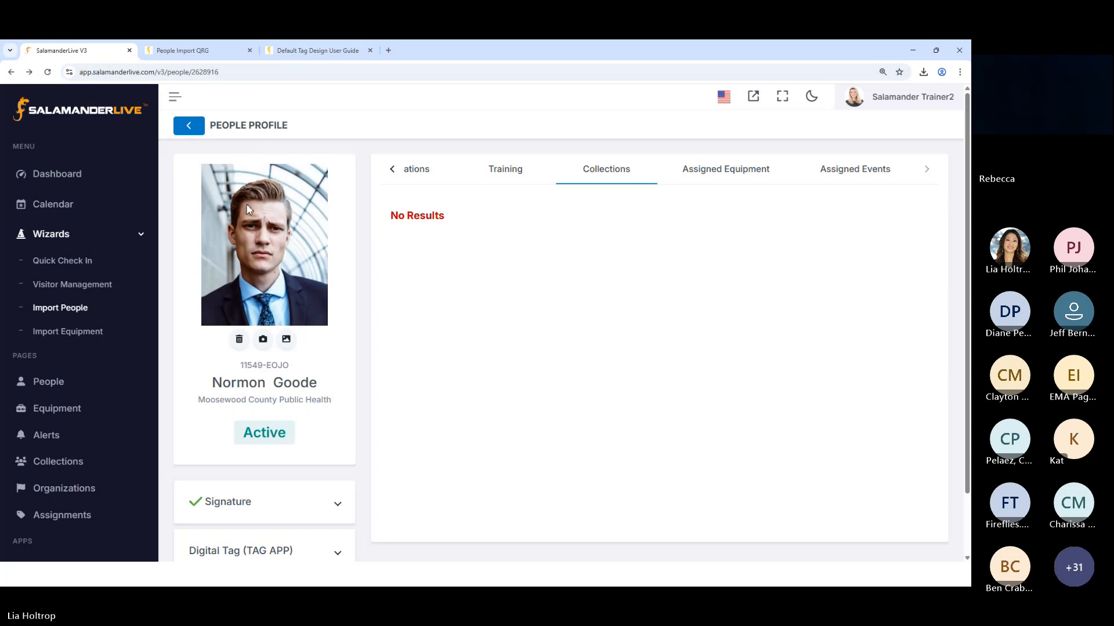
Leave the person's profile for the People list and open the Import People wizard
click(189, 129)
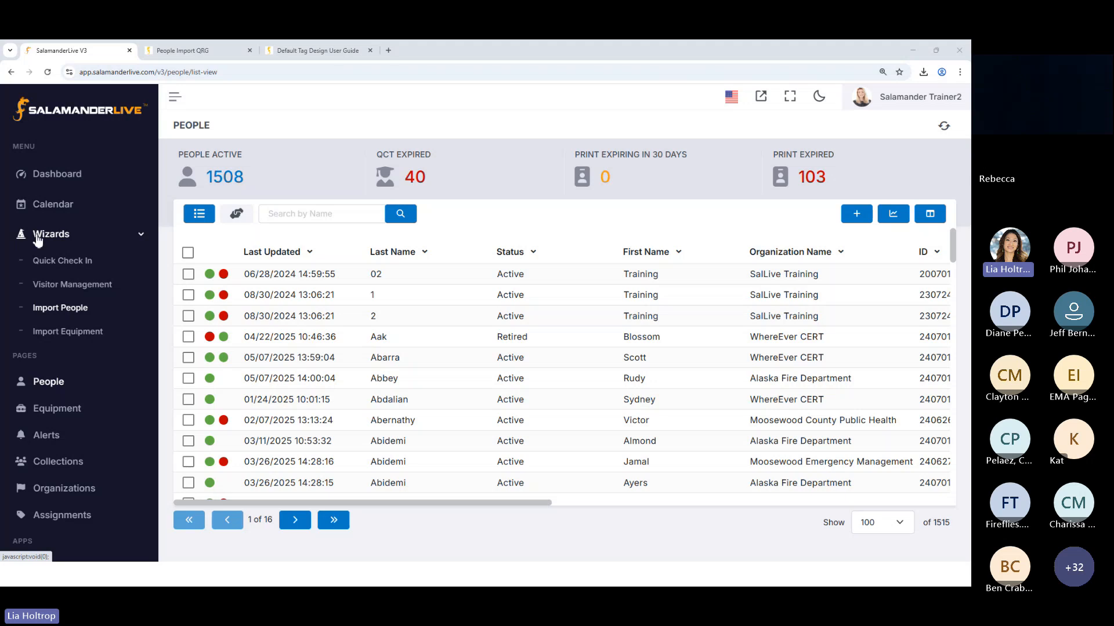
scroll(8, 385, down, 3)
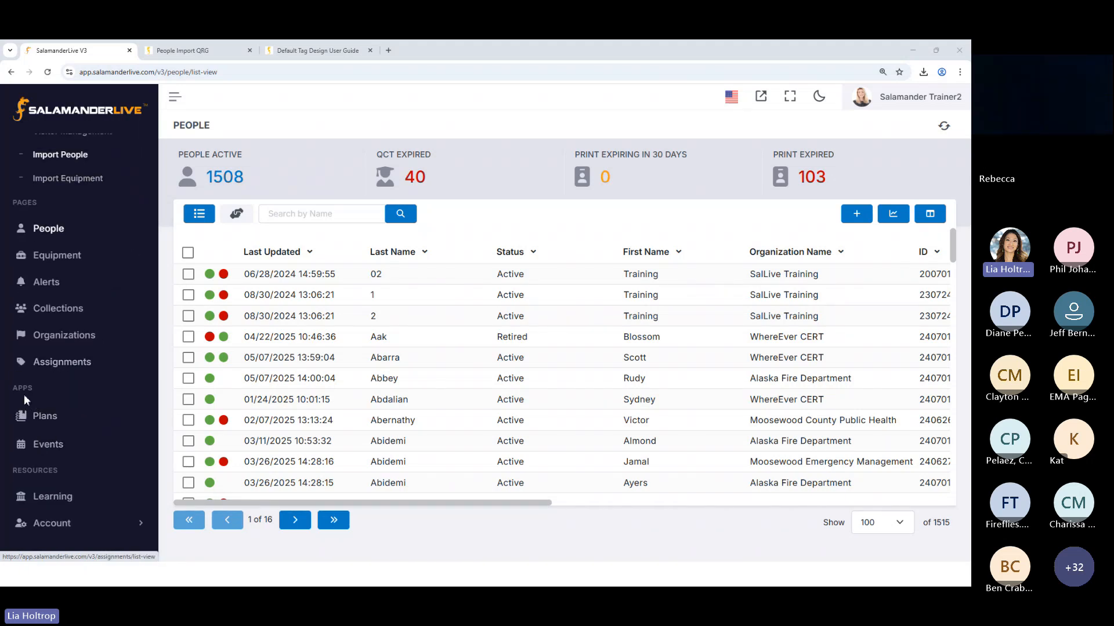
scroll(35, 325, up, 3)
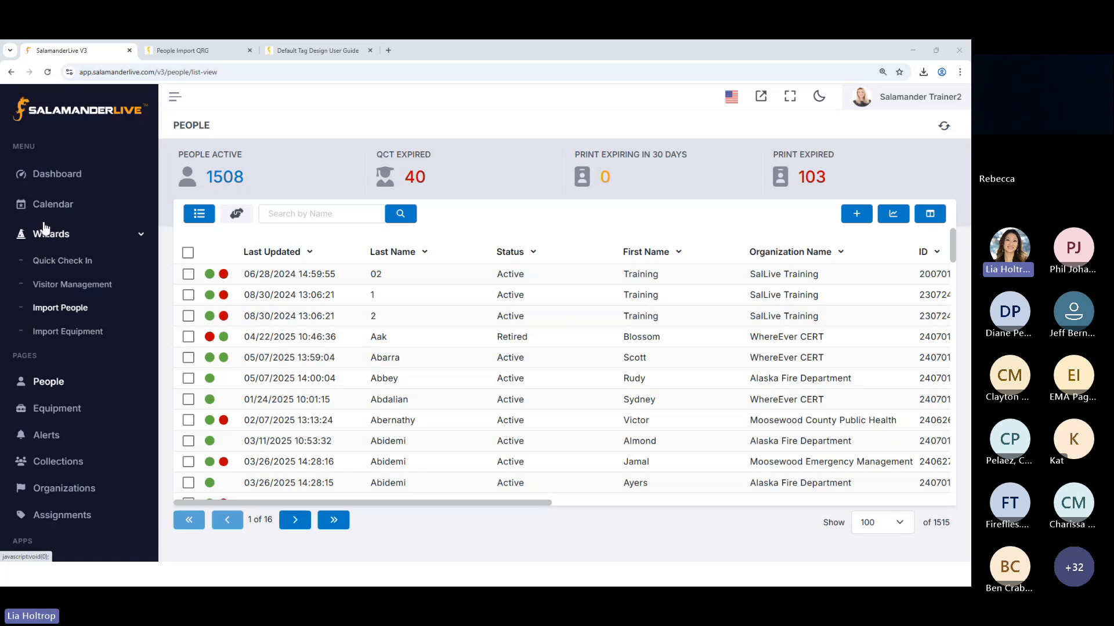
click(47, 235)
click(48, 235)
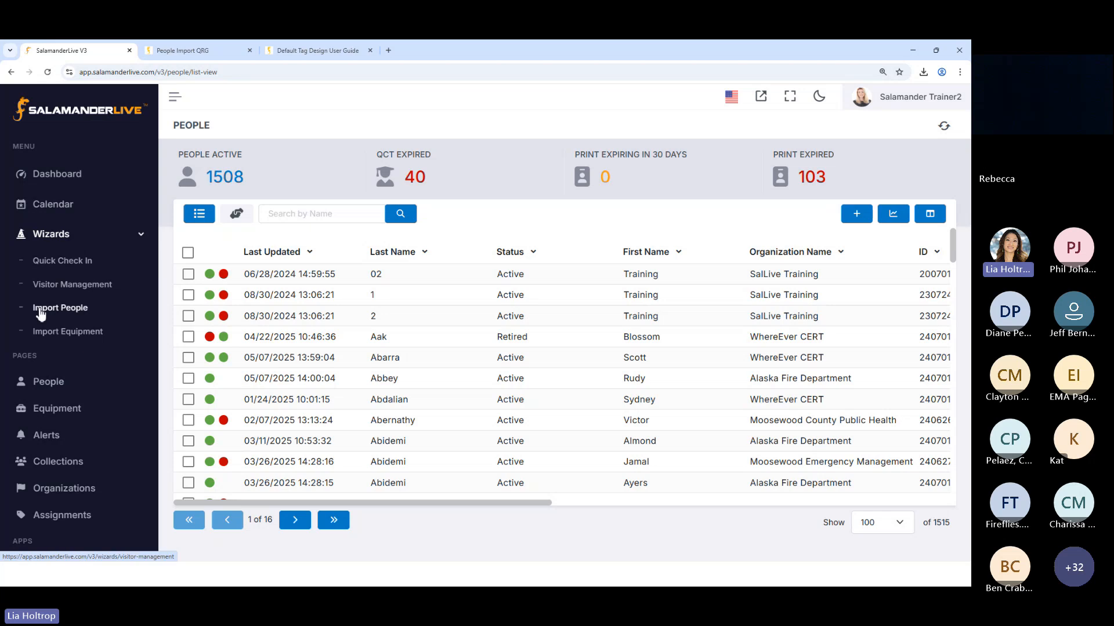
click(74, 310)
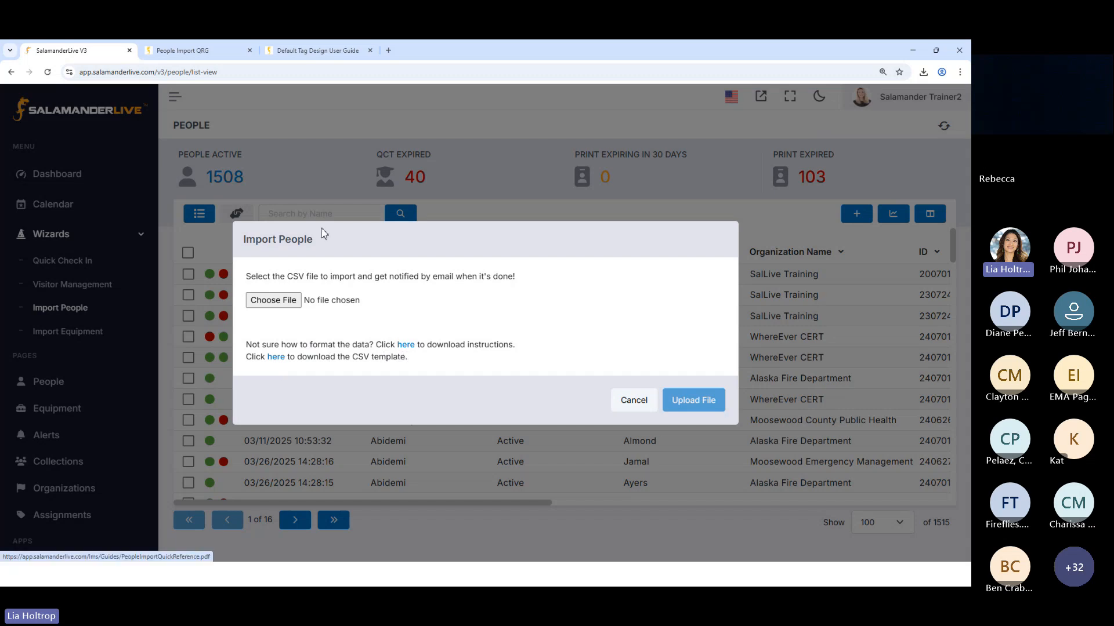
Check the opened People Import QRG, return to SalamanderLive, and close the Import People dialog without uploading a file
click(181, 51)
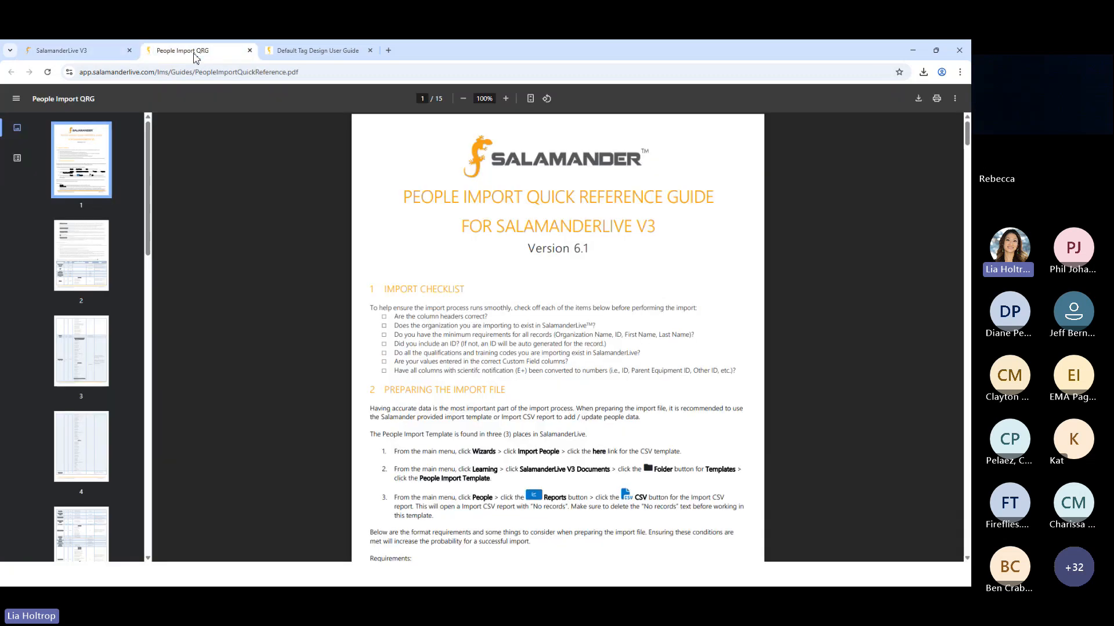
click(96, 50)
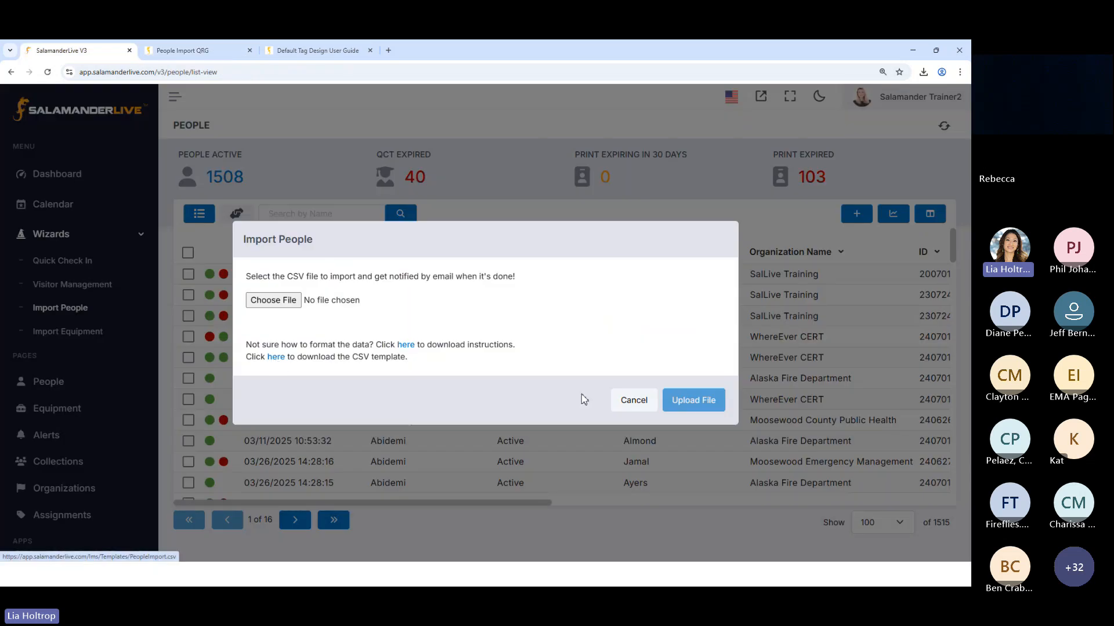
click(622, 400)
Open the Learning page and expand the User Guides and Templates folders under SalamanderLive V3 Documents
scroll(80, 462, down, 2)
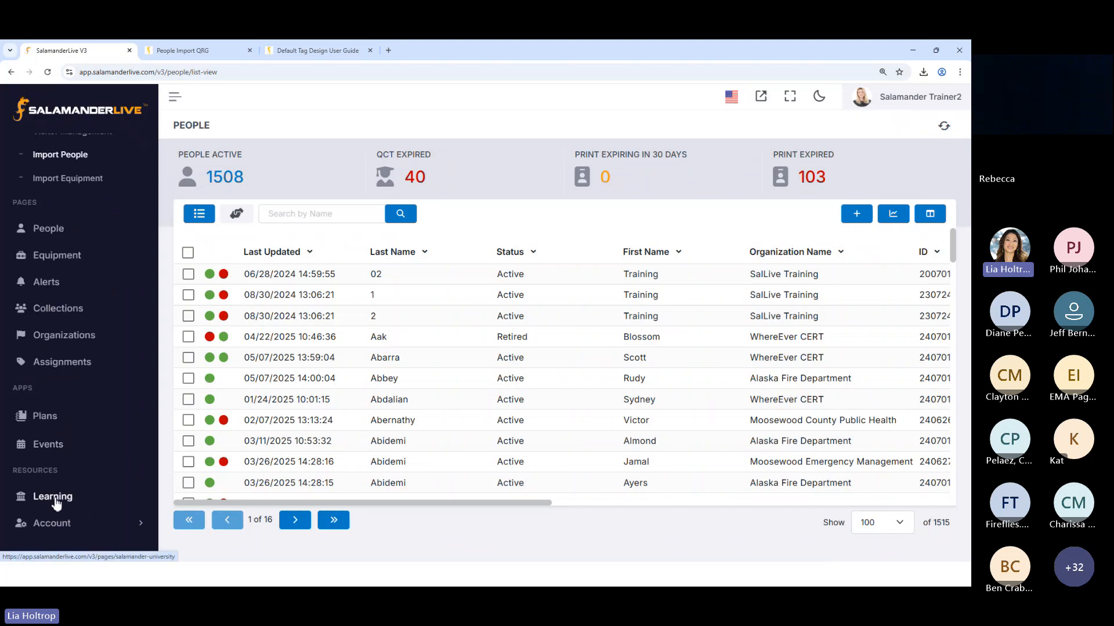
click(53, 497)
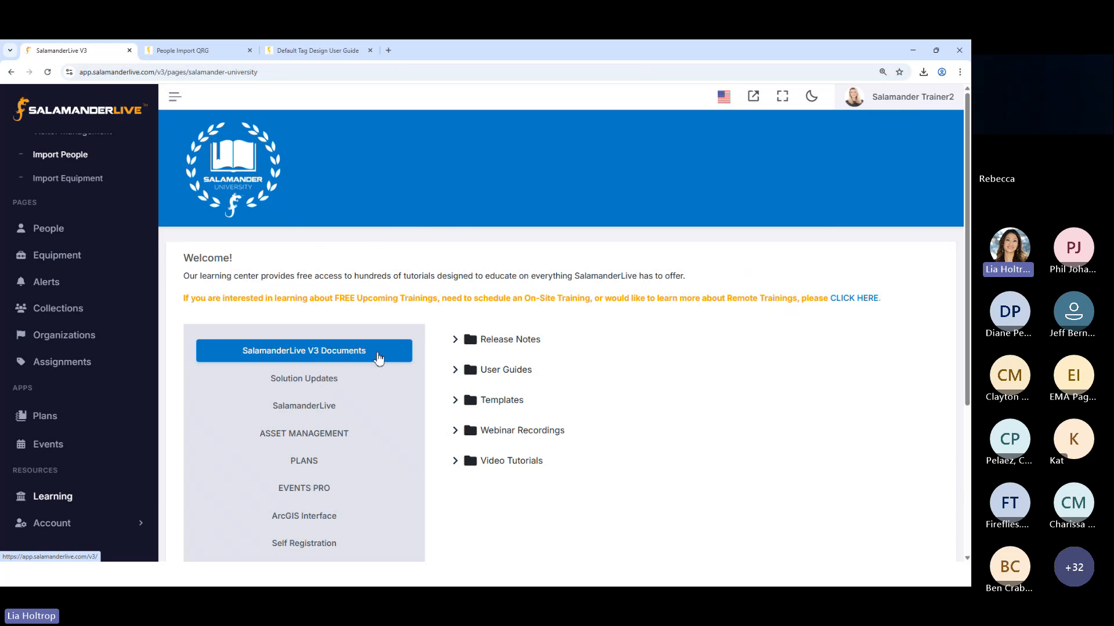
click(454, 373)
scroll(514, 513, down, 2)
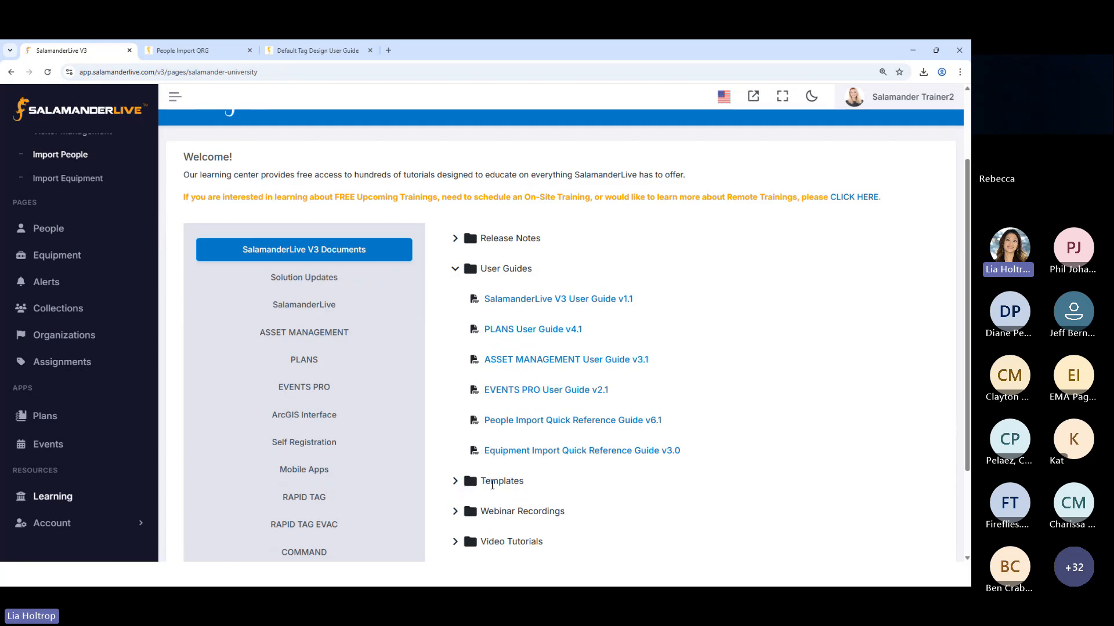
click(454, 482)
scroll(464, 488, down, 1)
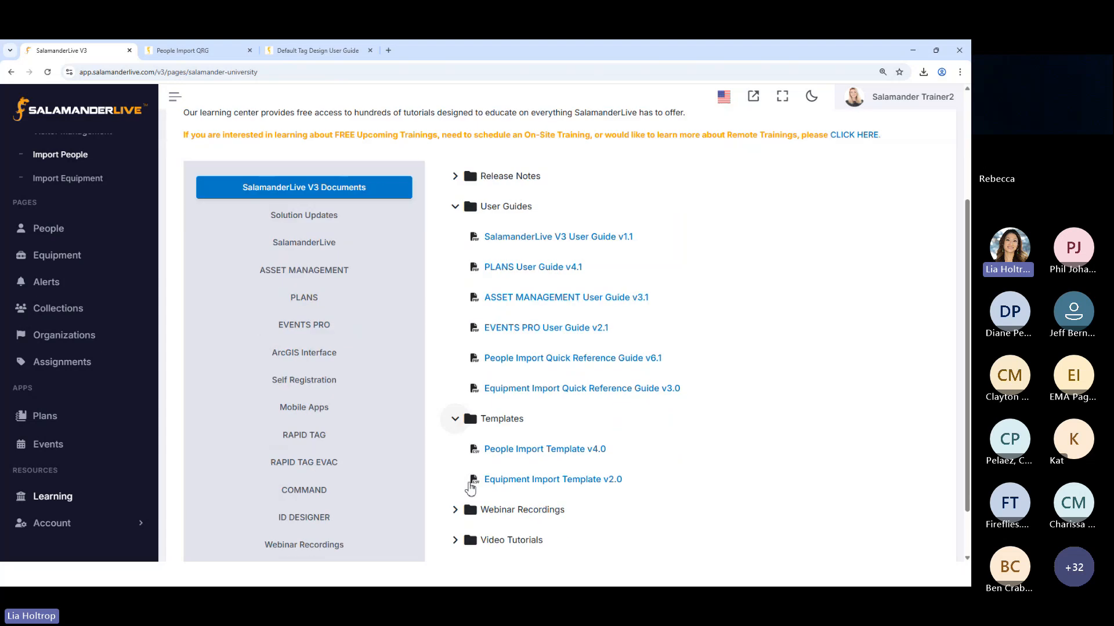
scroll(470, 487, down, 1)
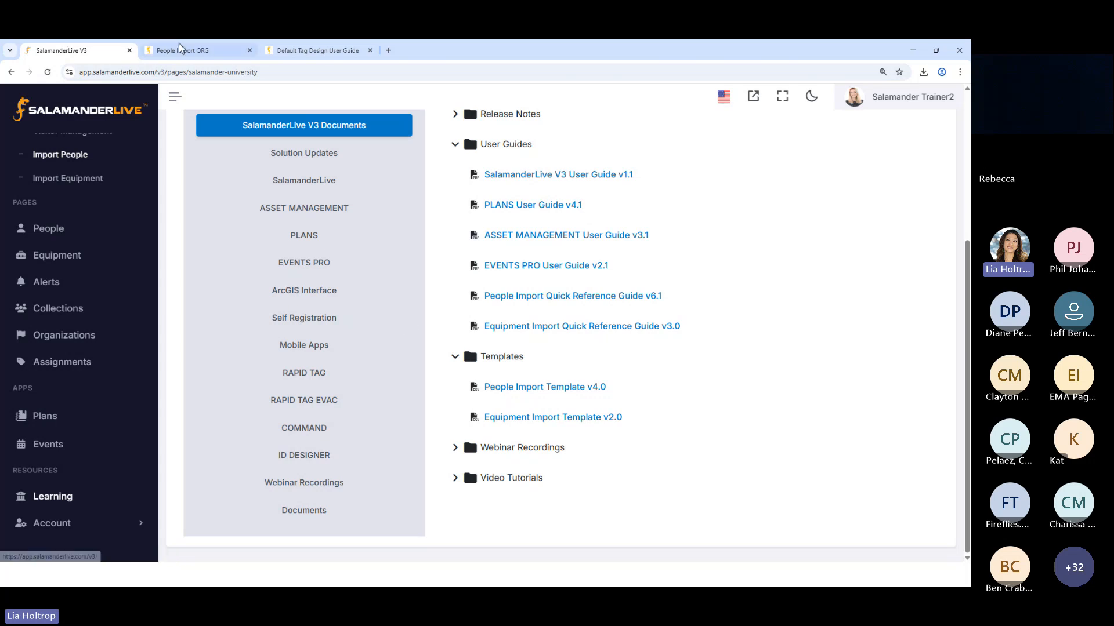
Read the import checklist, file preparation instructions, requirements and considerations in the People Import Quick Reference Guide at an enlarged view
click(213, 55)
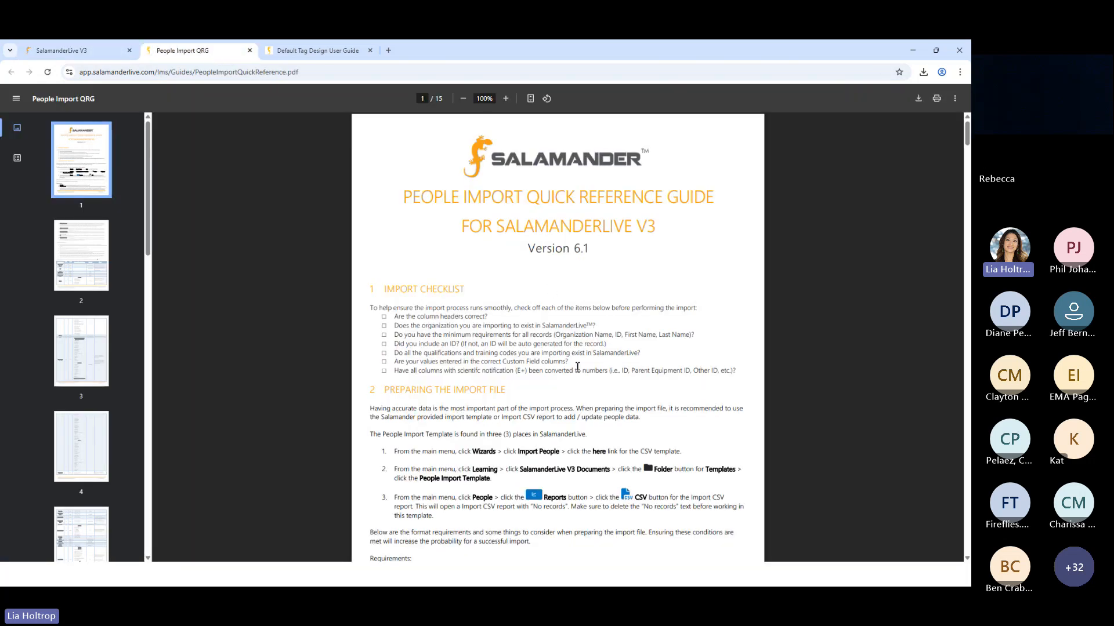
scroll(618, 440, up, 5)
scroll(313, 276, down, 1)
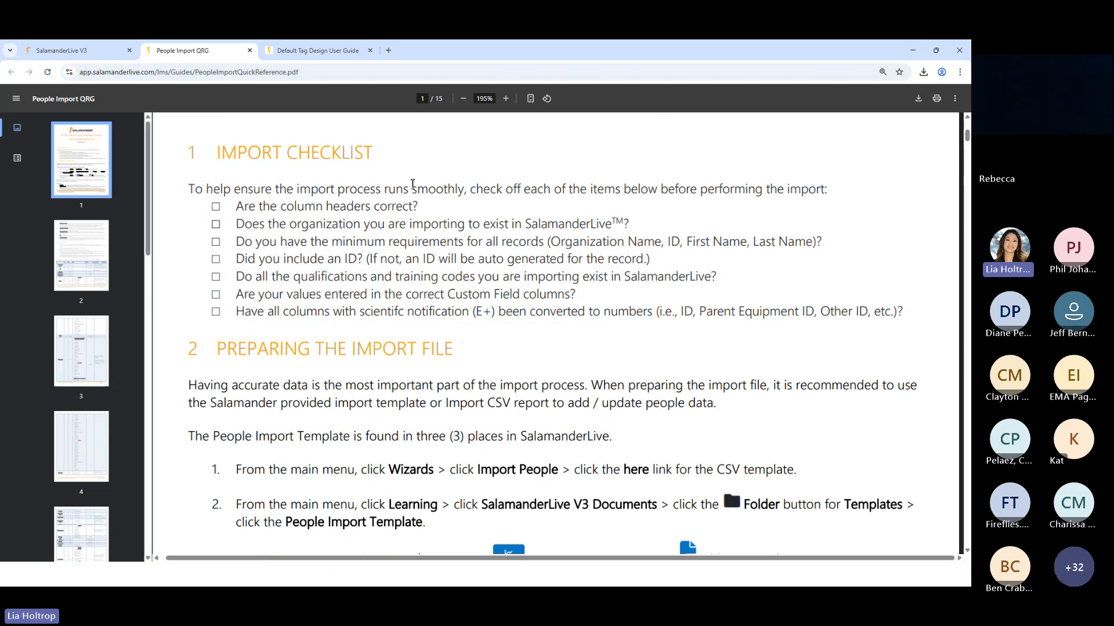
scroll(290, 261, down, 2)
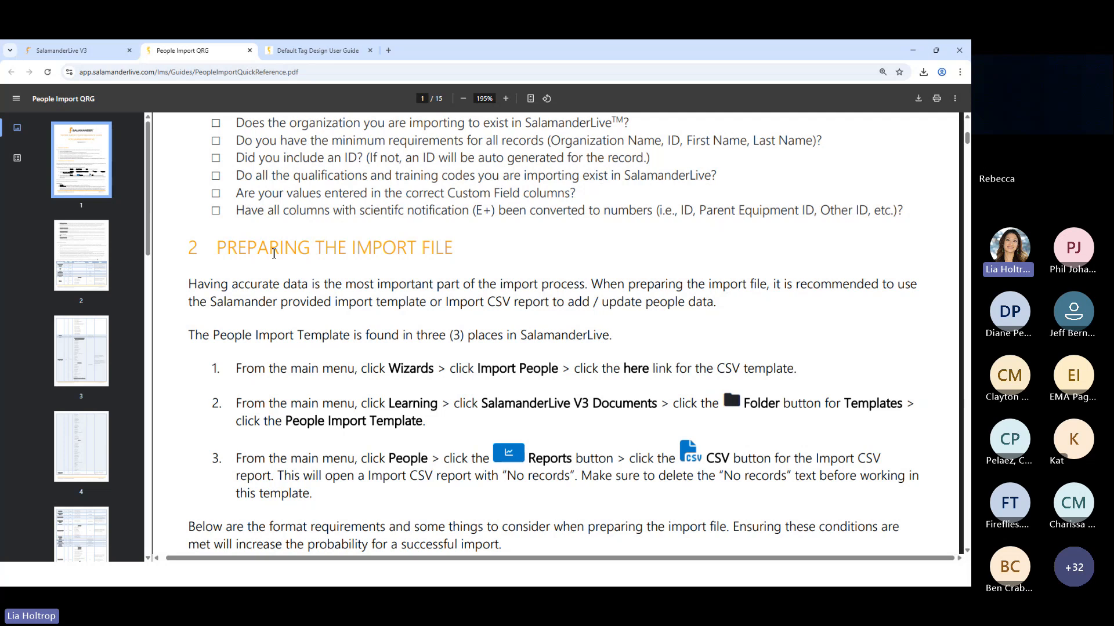
scroll(274, 254, down, 1)
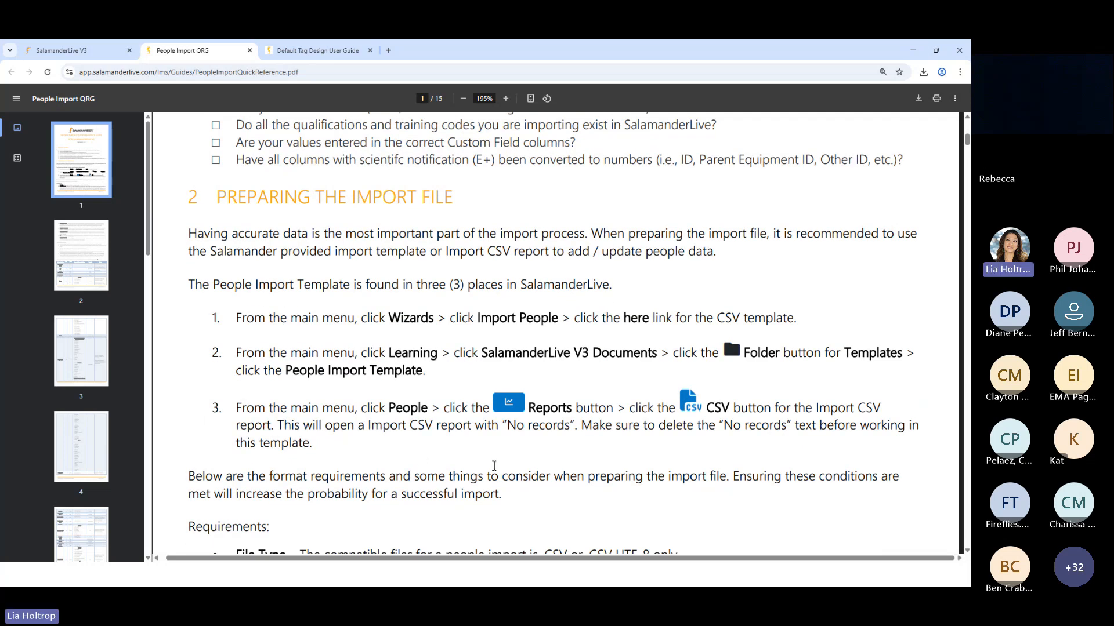
scroll(494, 466, down, 1)
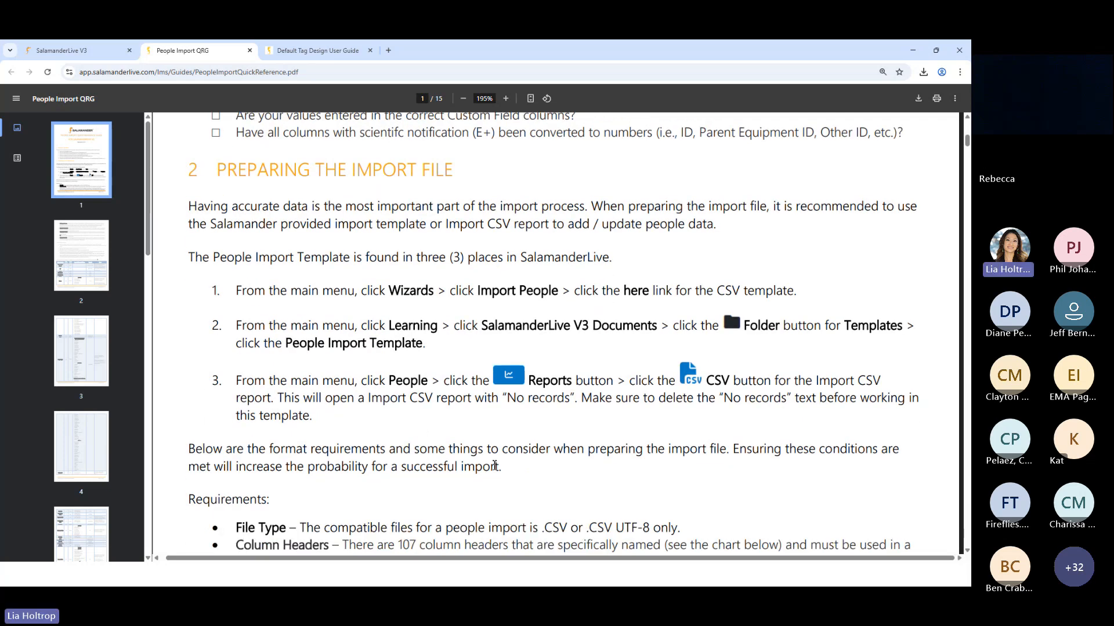
scroll(494, 466, down, 4)
scroll(221, 296, down, 2)
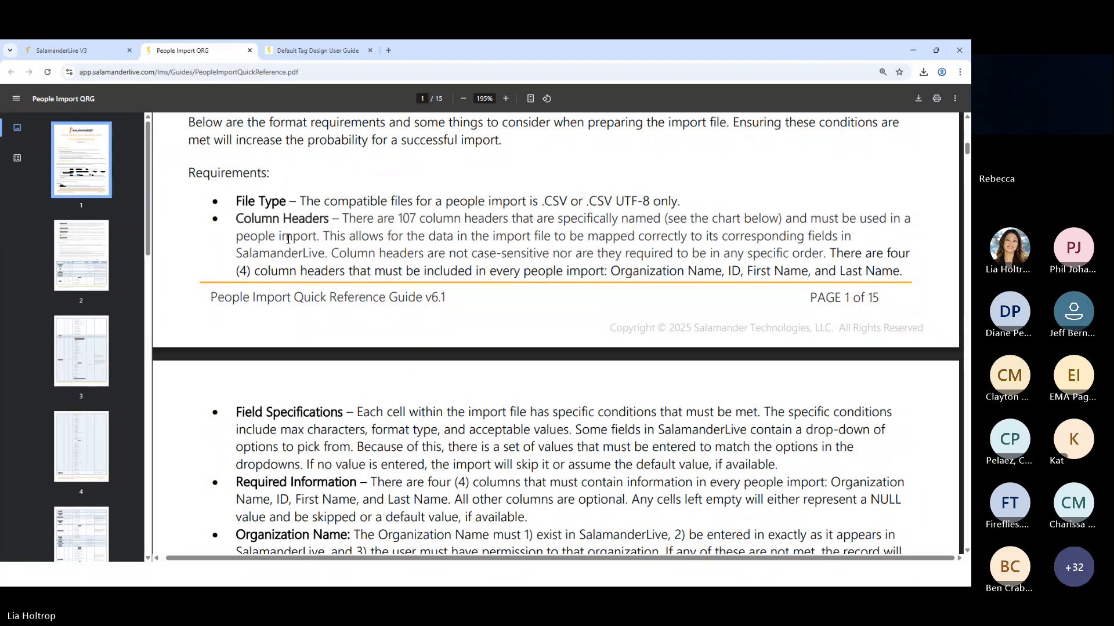
scroll(282, 273, down, 4)
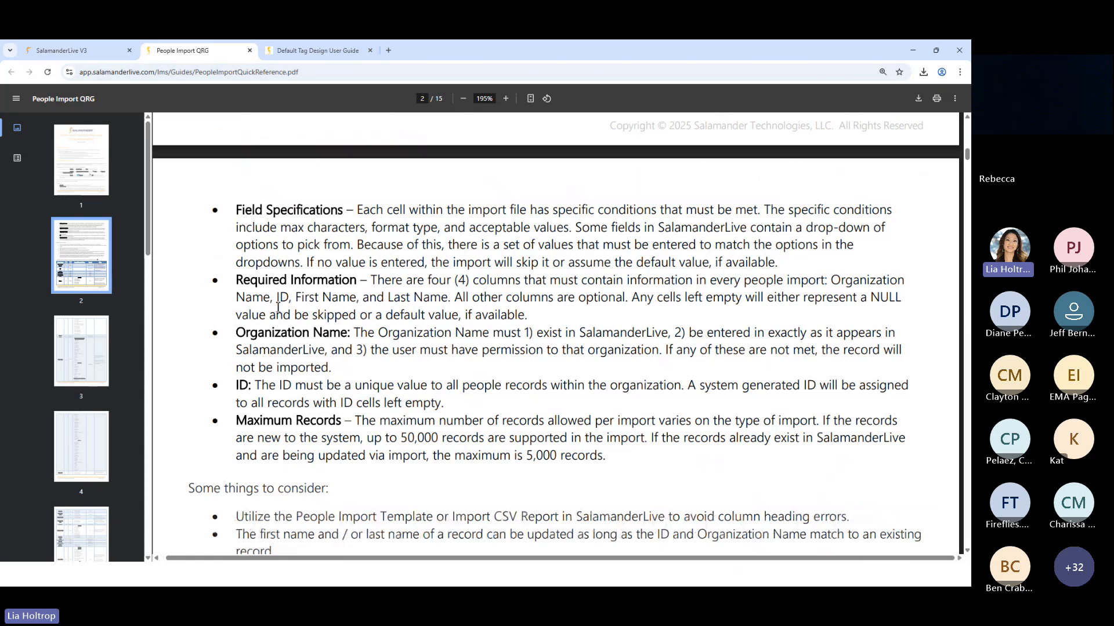
scroll(274, 344, down, 2)
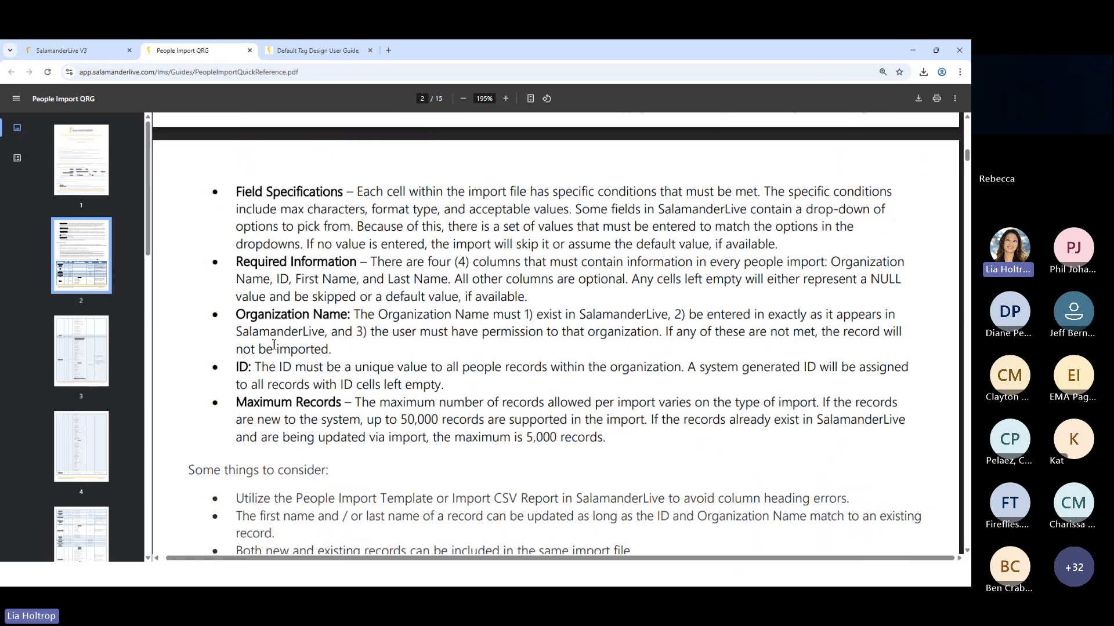
scroll(271, 342, down, 4)
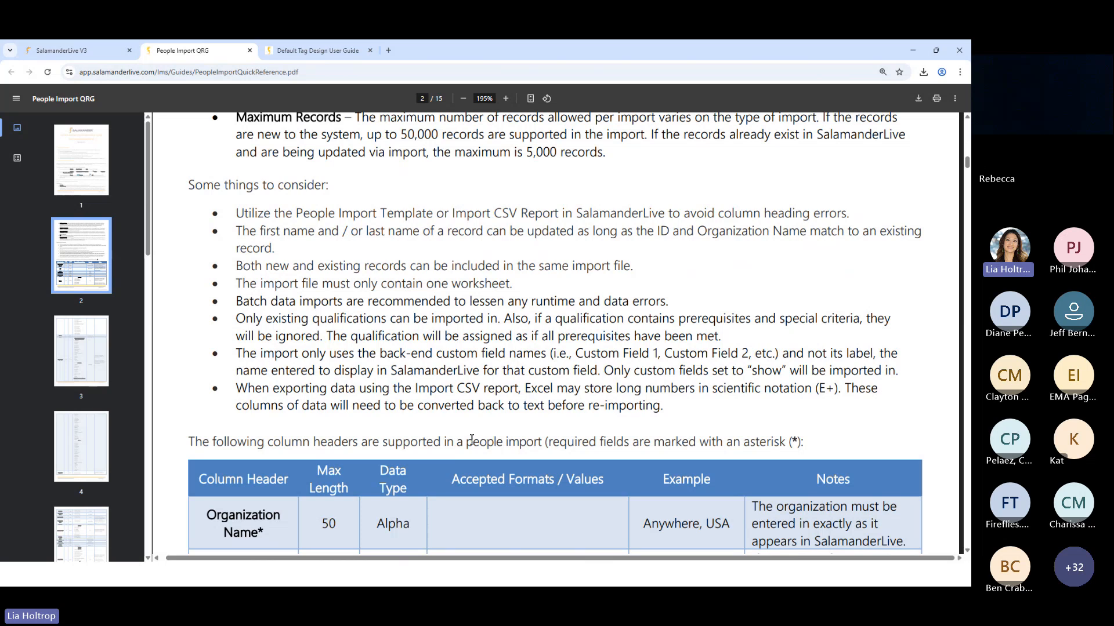
Examine the guide's table of supported column headers, including lengths, data types, accepted values and notes, from Organization Name through Deployable
scroll(470, 441, down, 3)
scroll(471, 443, down, 2)
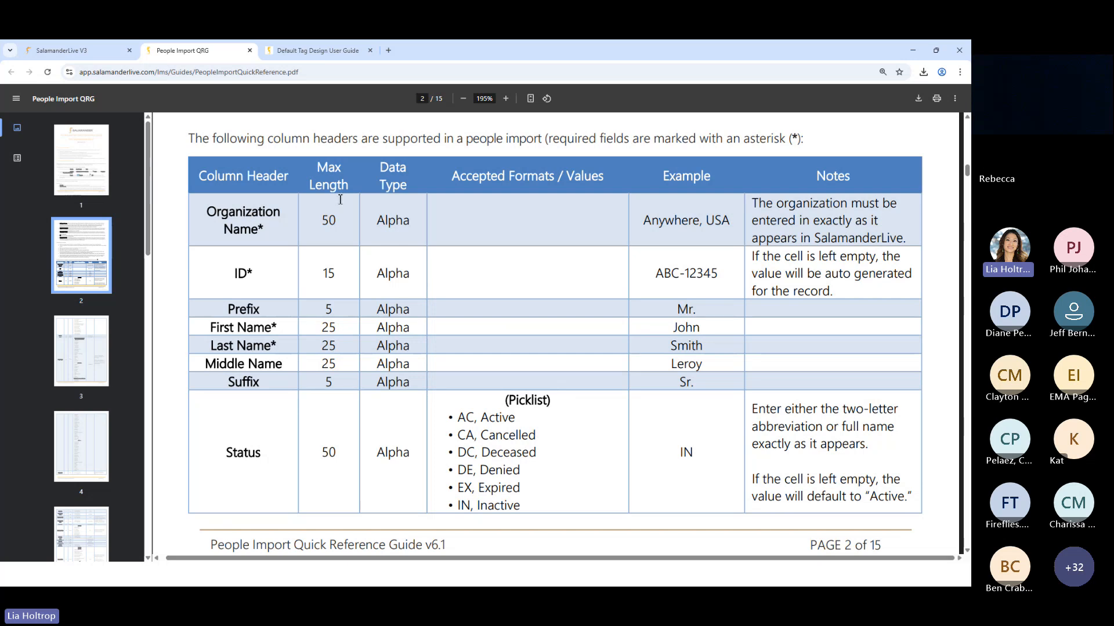
scroll(232, 211, down, 1)
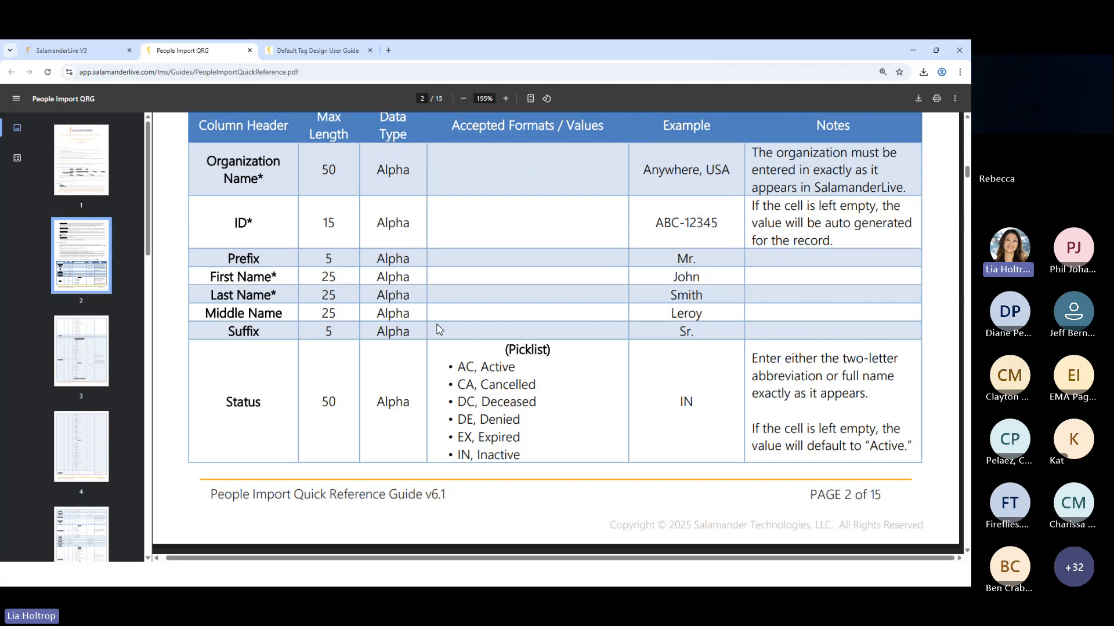
scroll(436, 331, up, 1)
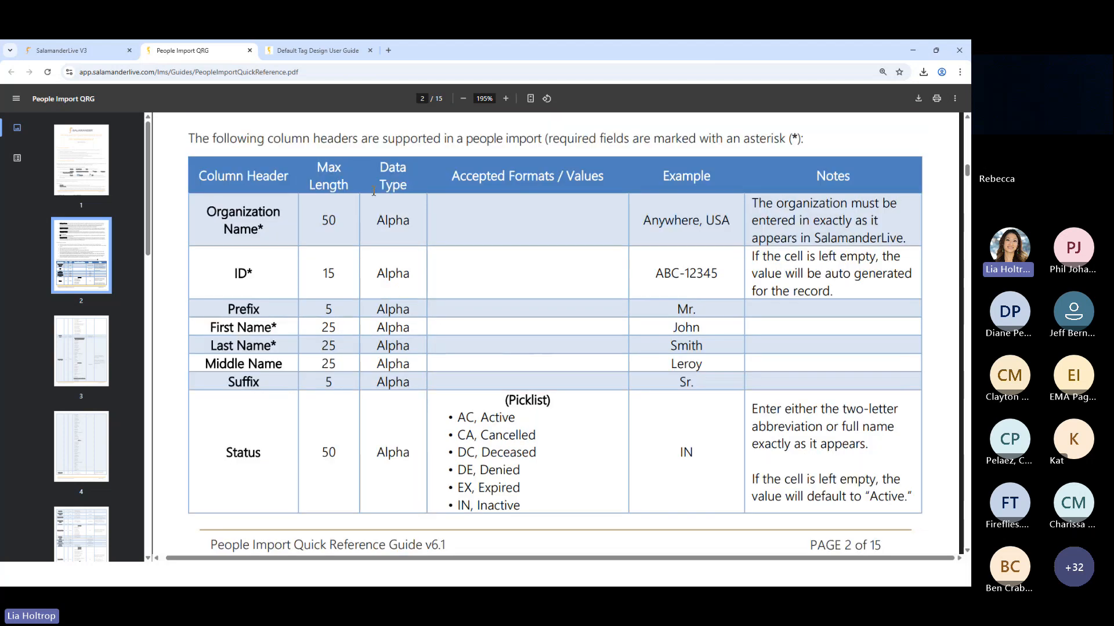
scroll(627, 413, down, 3)
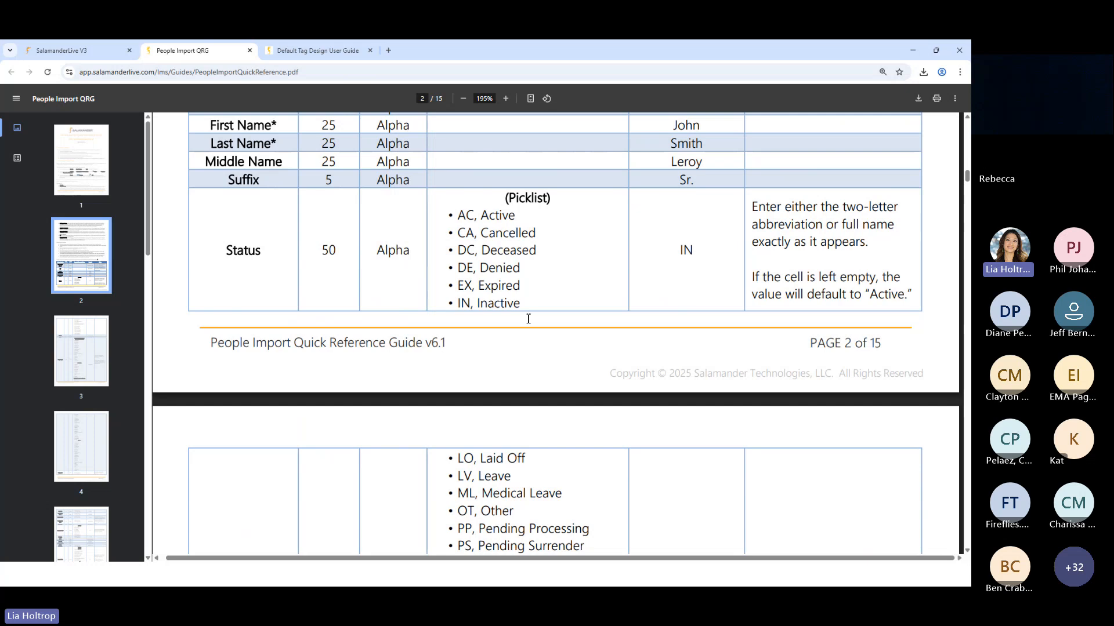
scroll(496, 370, down, 1)
scroll(839, 280, up, 2)
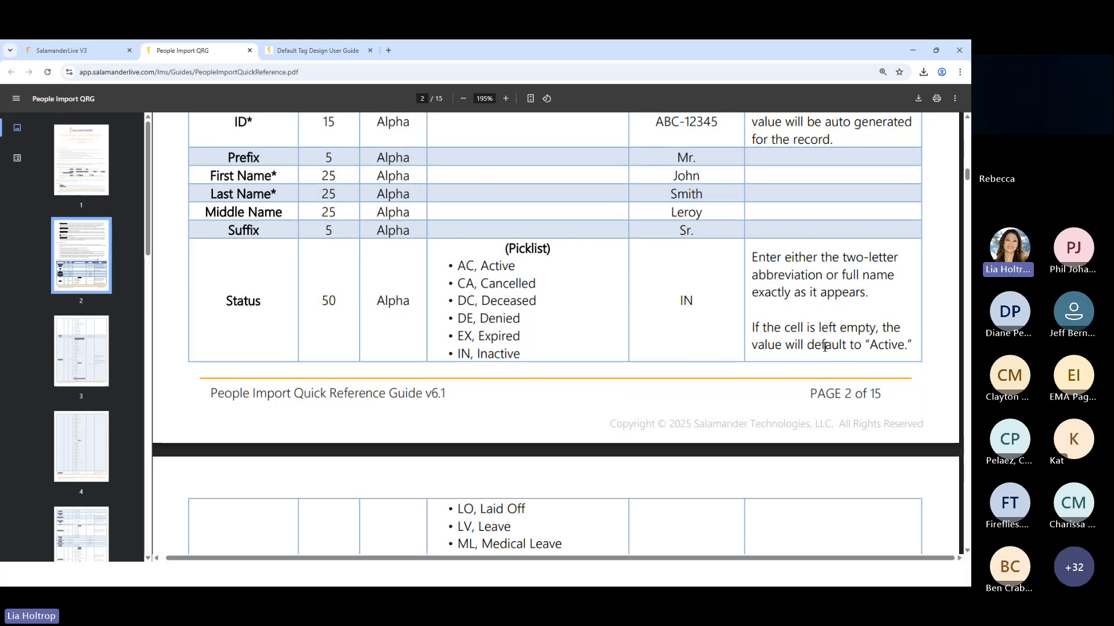
scroll(824, 348, down, 2)
scroll(835, 319, down, 10)
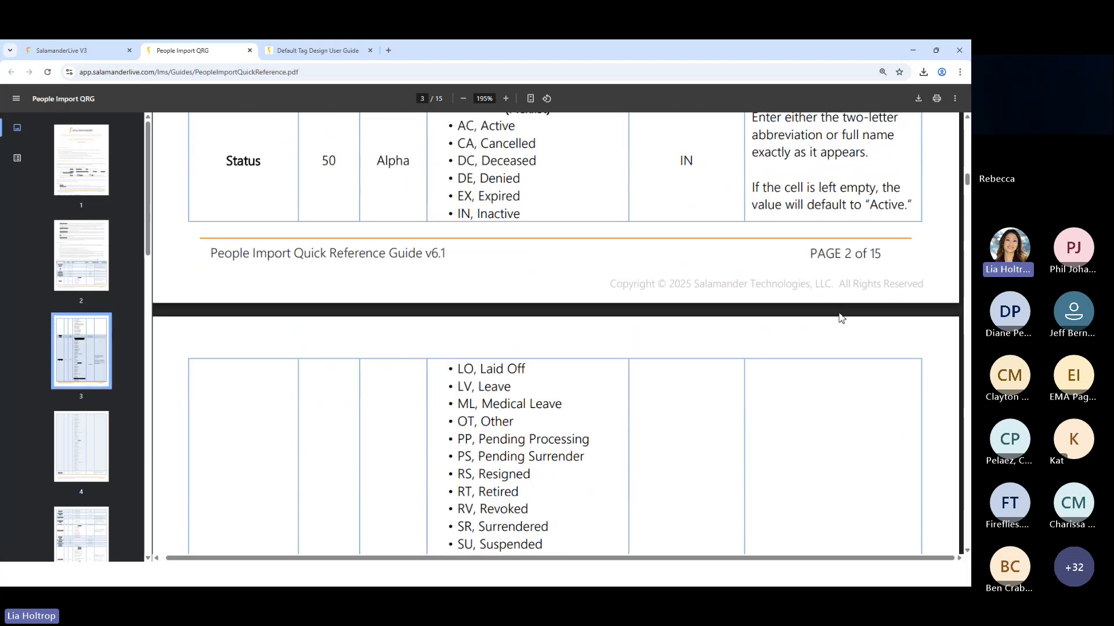
scroll(835, 321, down, 3)
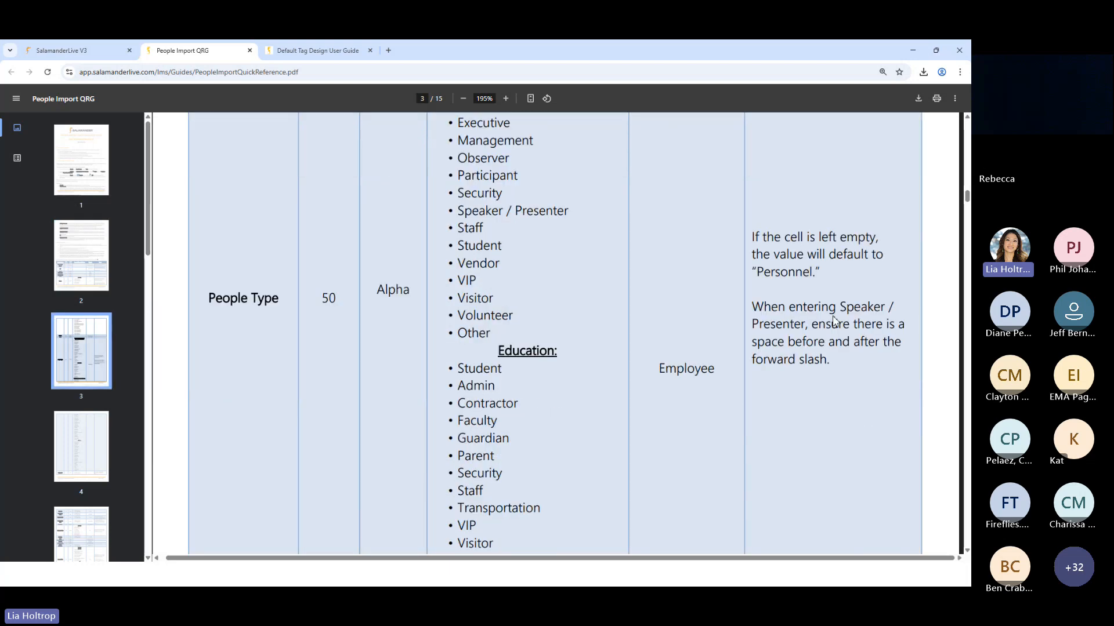
scroll(833, 319, down, 20)
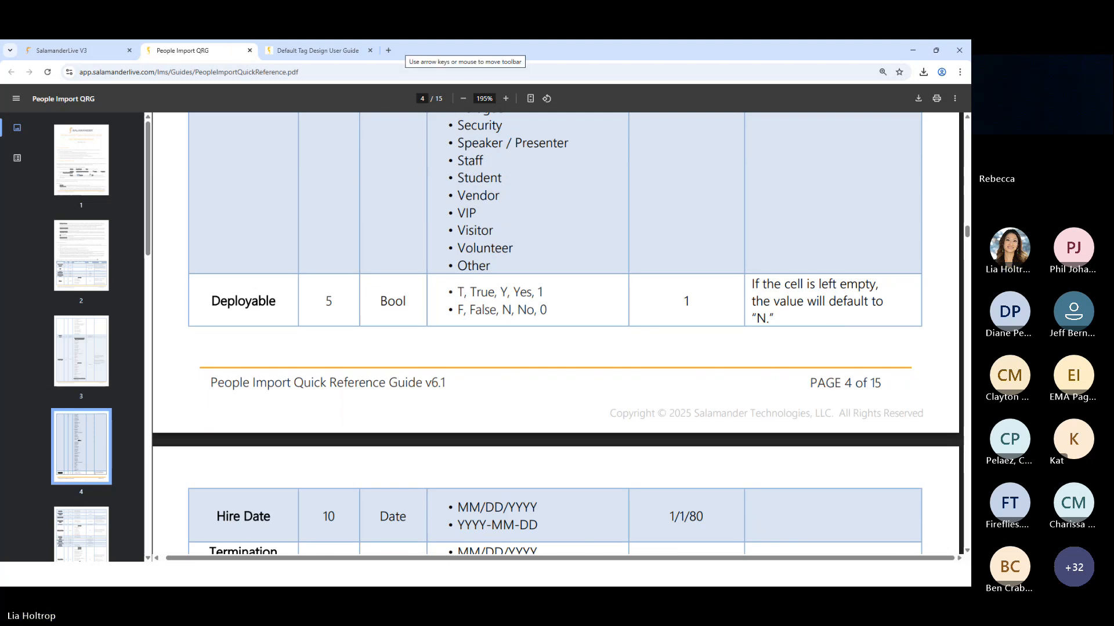
Switch to the PeopleImport (23) workbook in Excel and select the column header row
click(237, 574)
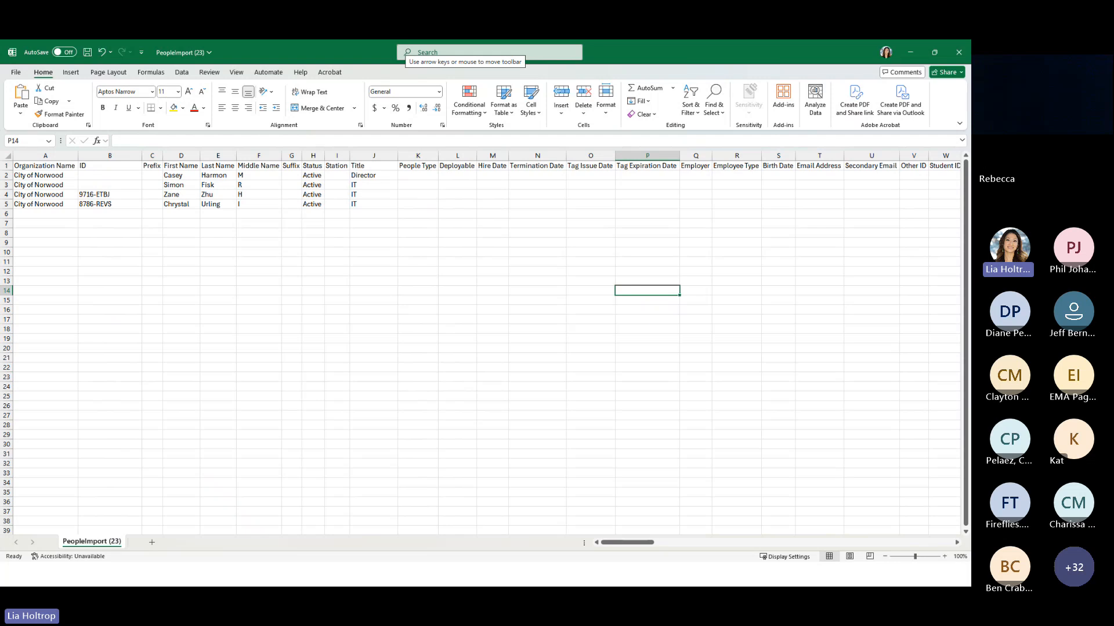
click(9, 167)
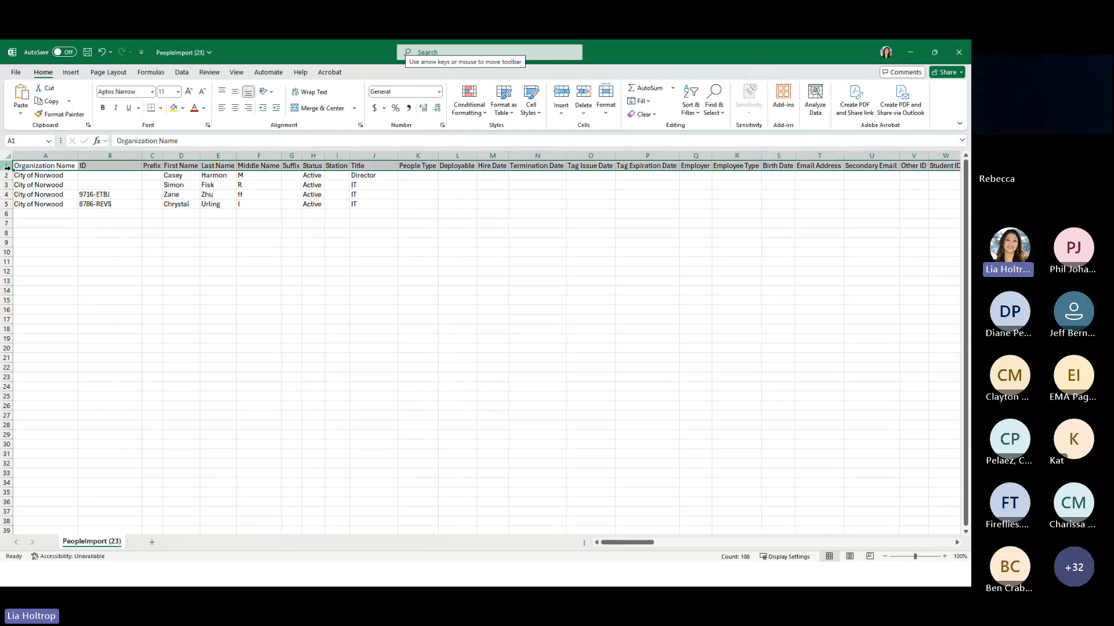
Delete the empty Prefix and Suffix columns from the PeopleImport (23) worksheet
ctrl+scroll(228, 314, up, 6)
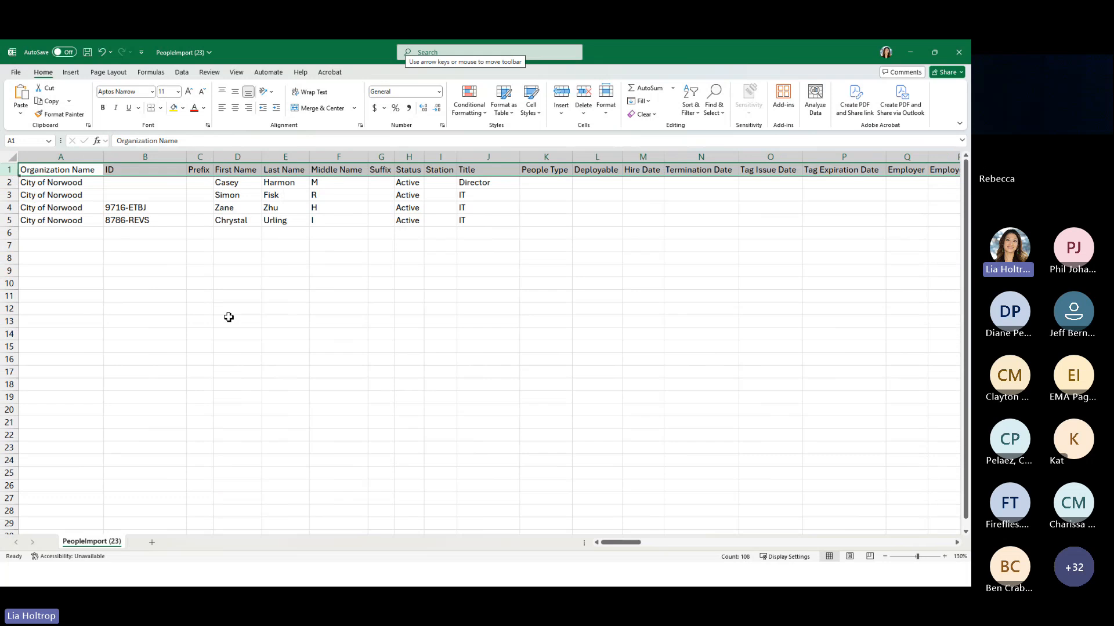
ctrl+scroll(228, 315, up, 2)
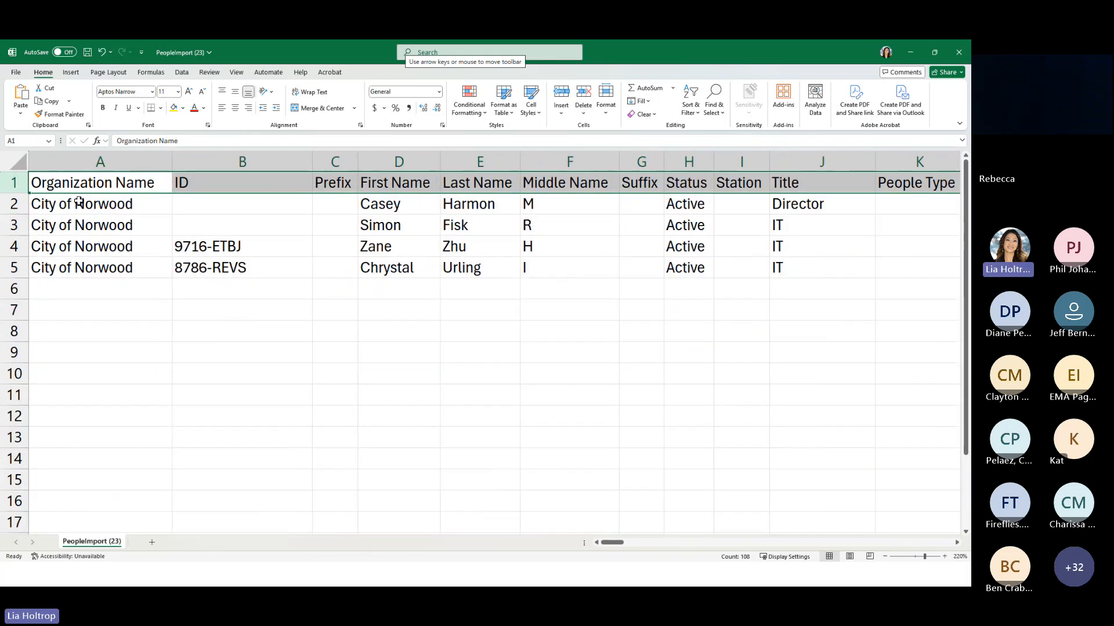
mouse_move(613, 542)
mouse_down()
mouse_move(942, 543)
mouse_move(606, 556)
mouse_up()
click(527, 438)
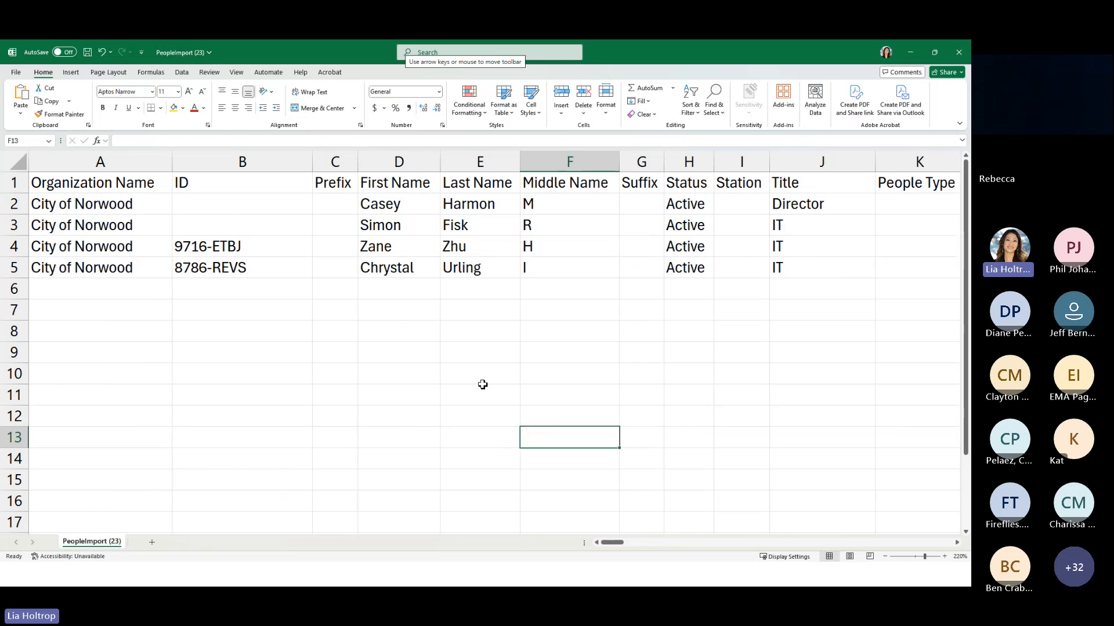
click(340, 161)
right_click(344, 163)
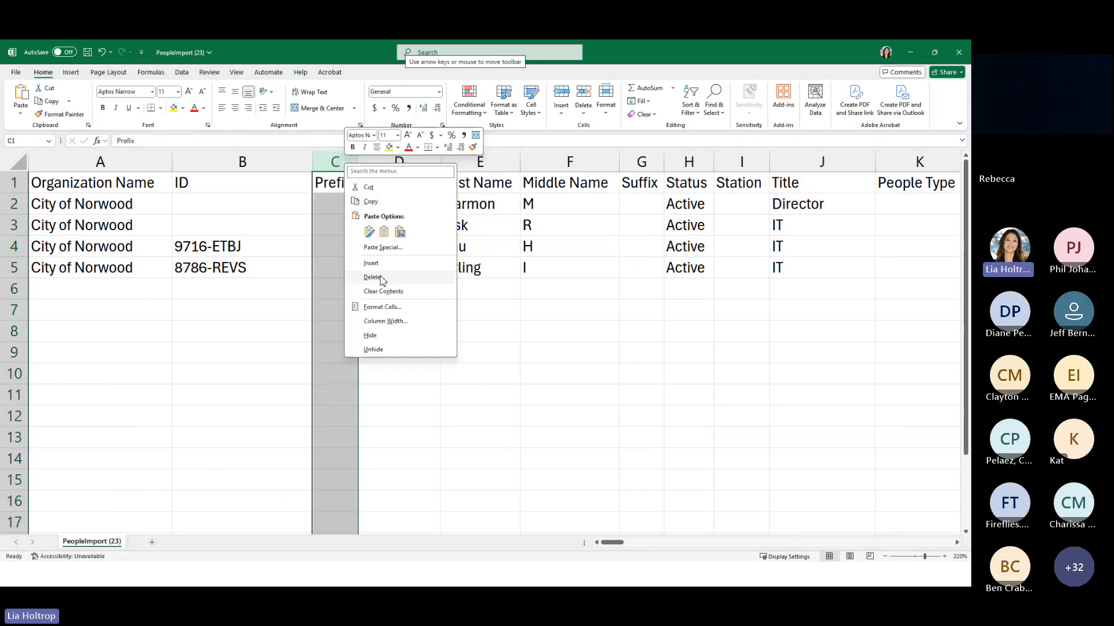
click(373, 277)
click(597, 160)
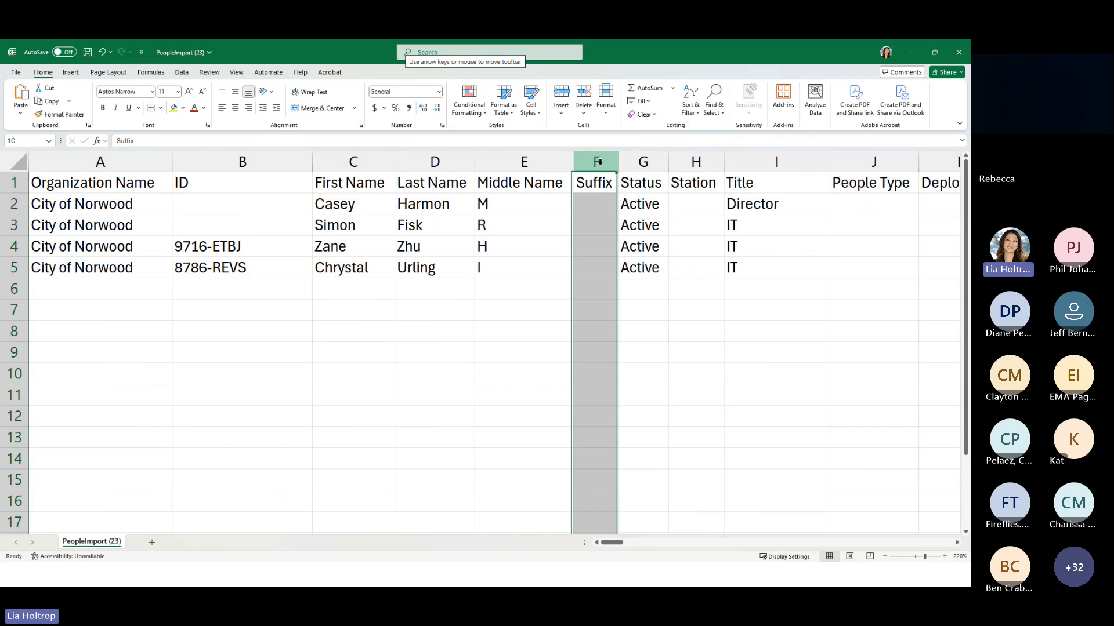
right_click(600, 162)
click(638, 279)
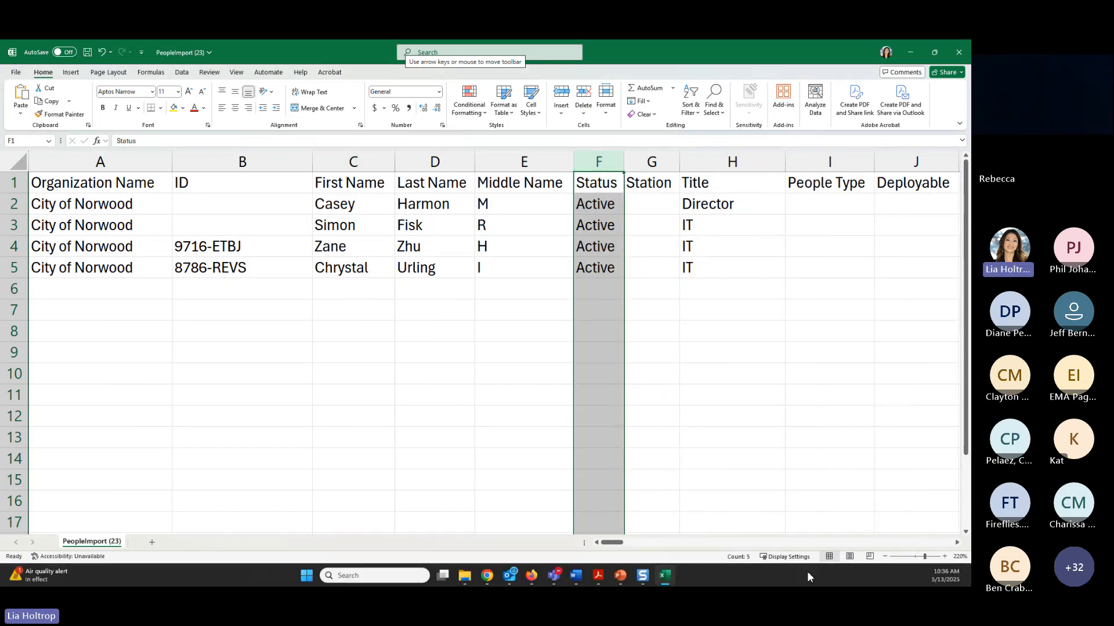
click(815, 482)
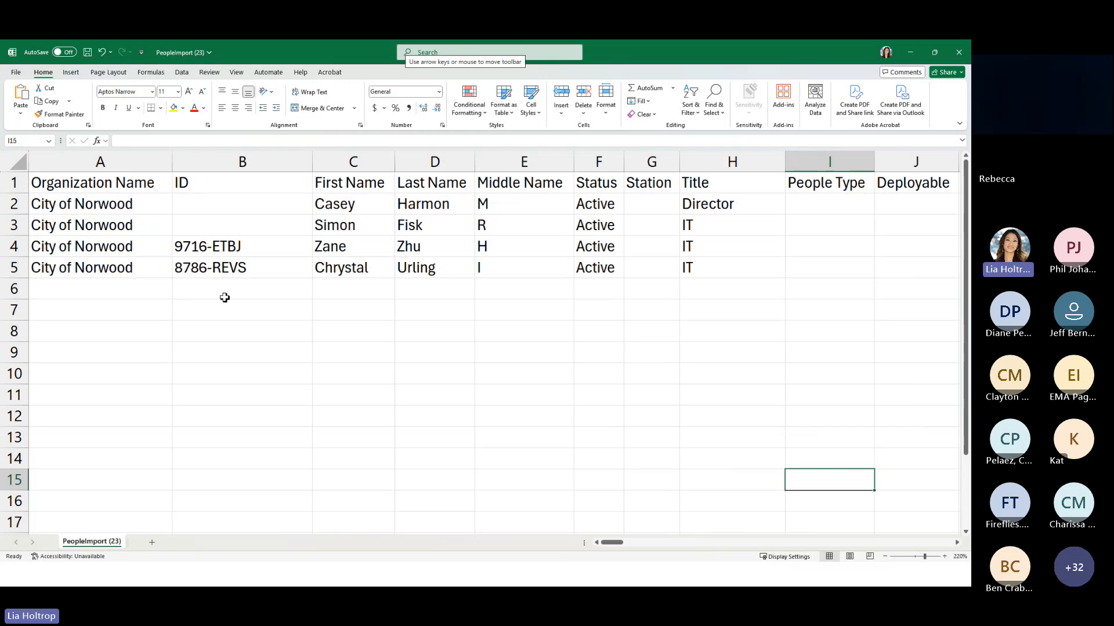
Review the filled and blank cells of the ID column in rows 2 to 5
click(232, 247)
click(230, 268)
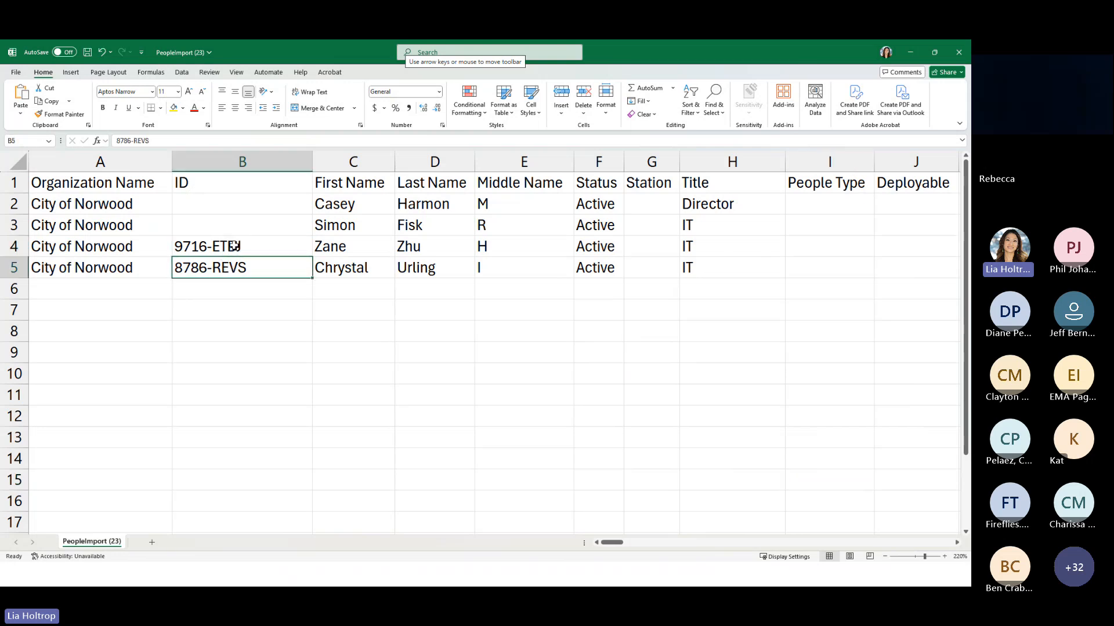
click(232, 207)
click(232, 223)
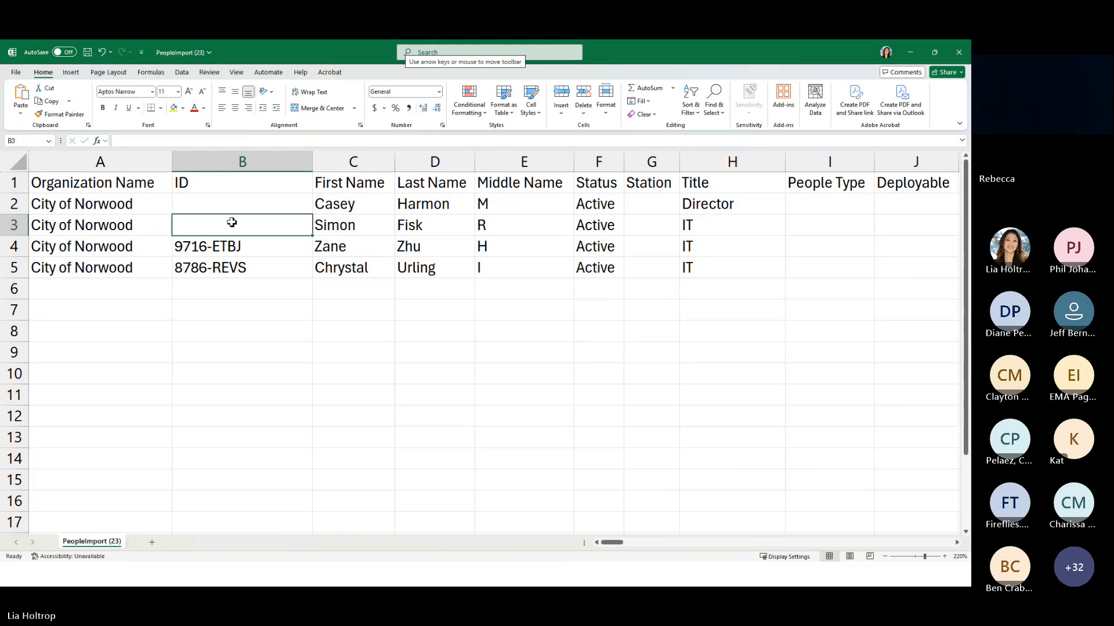
click(241, 212)
click(237, 224)
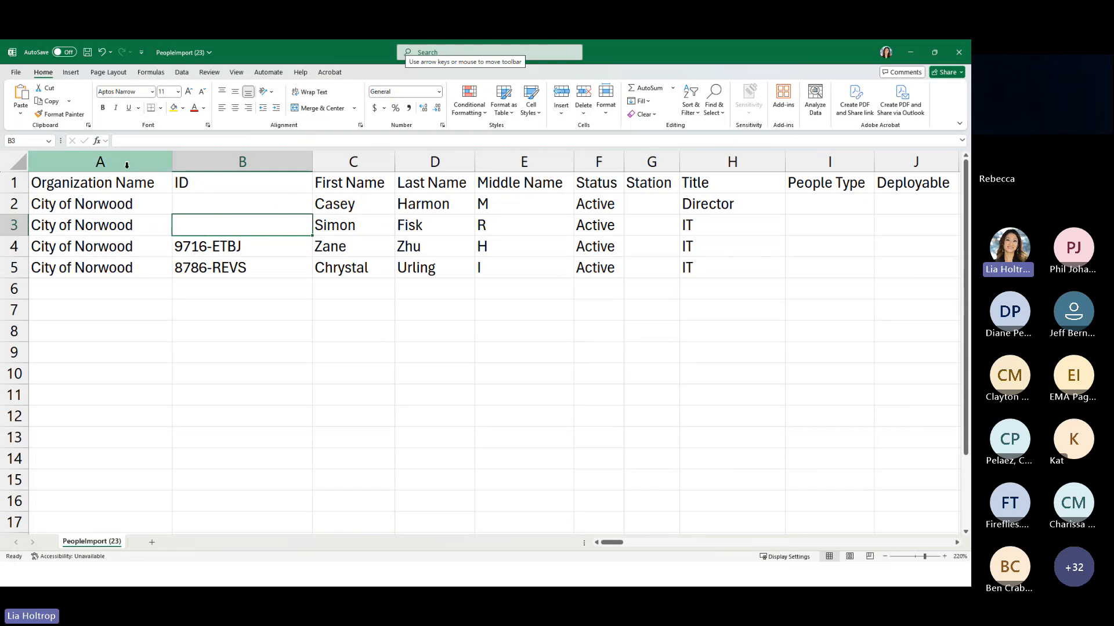
Color the Organization Name, ID, First Name and Last Name headers red
drag(115, 181, 441, 182)
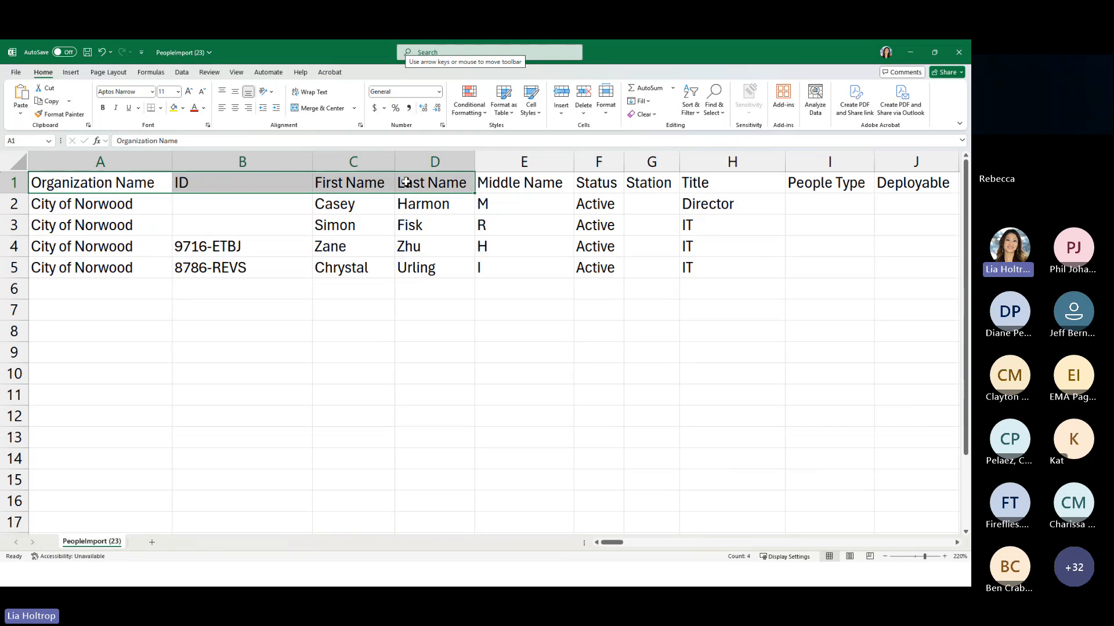
click(194, 108)
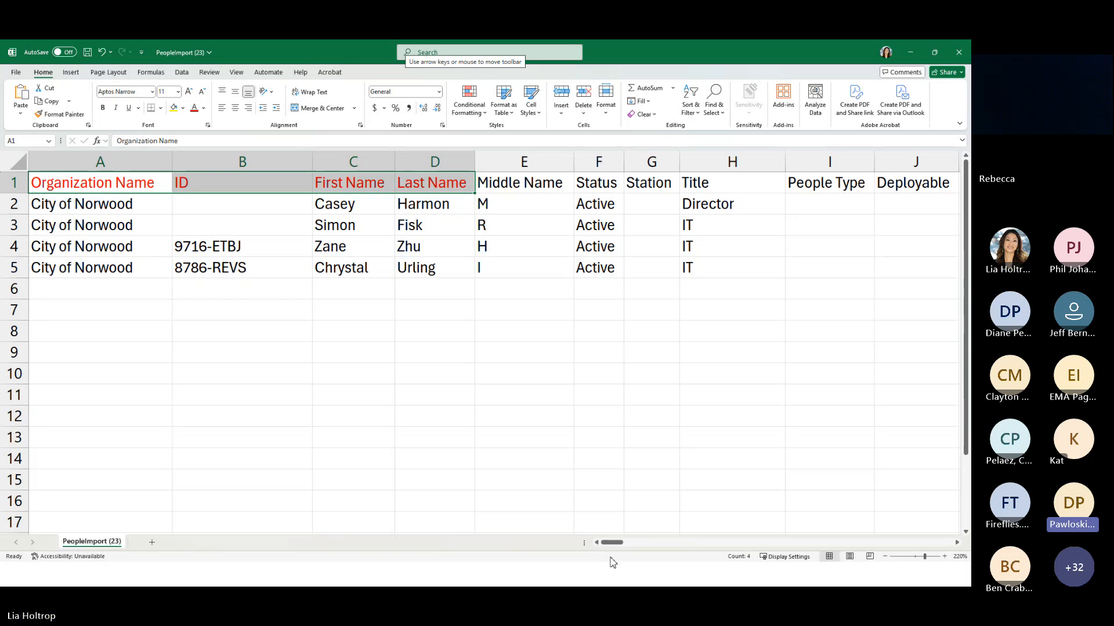
drag(611, 542, 587, 579)
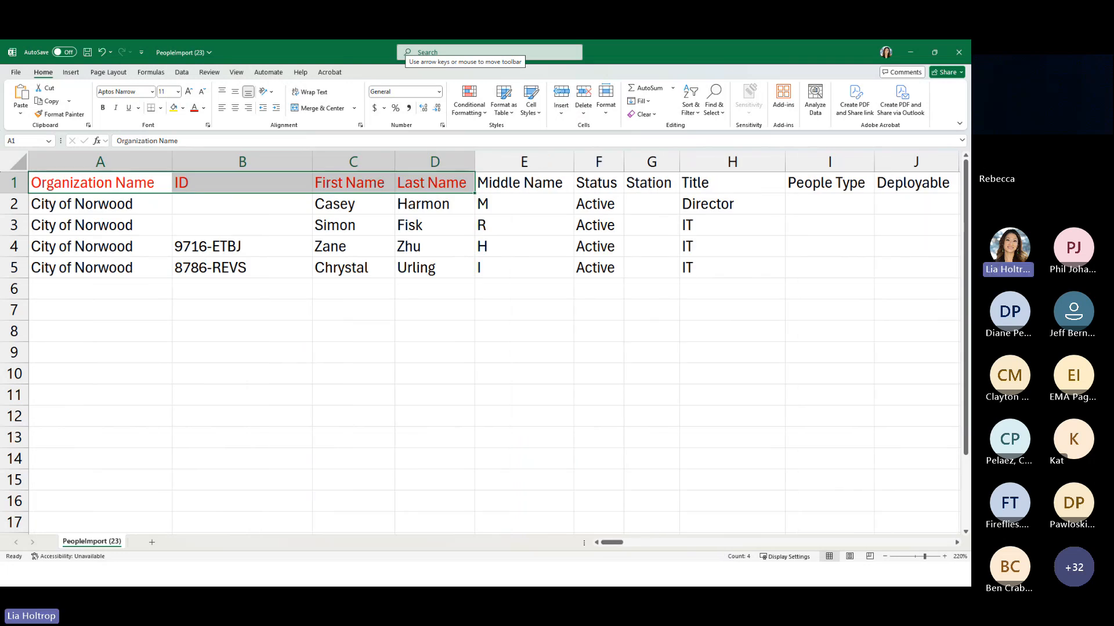
Save the workbook to the OneDrive Desktop folder as the comma-delimited CSV file PeopleImport (23)
key(alt)
key(f)
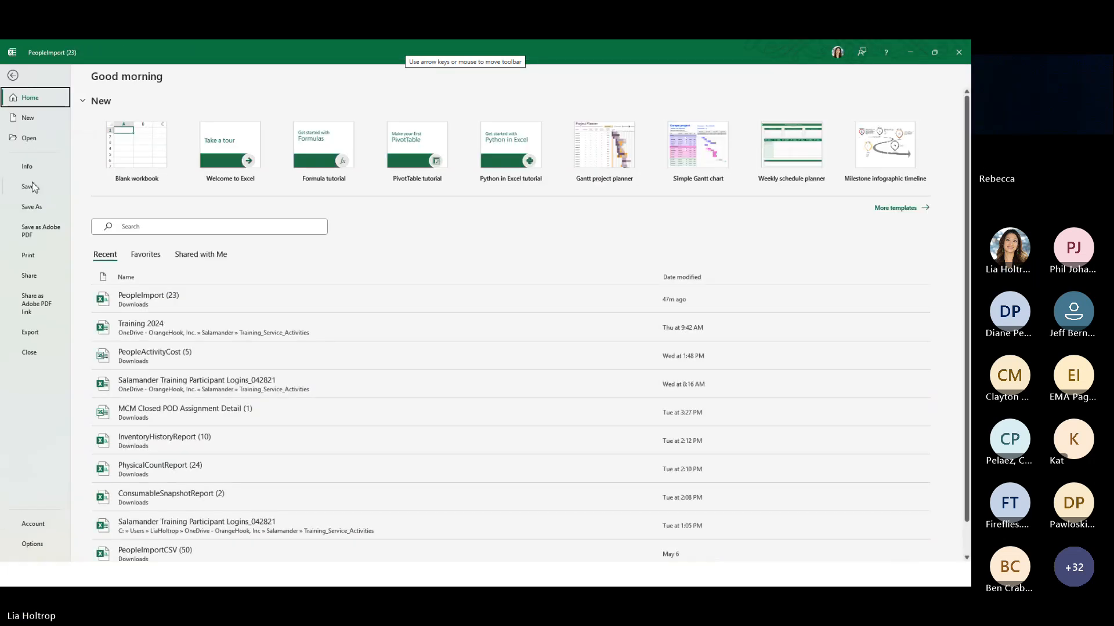
key(a)
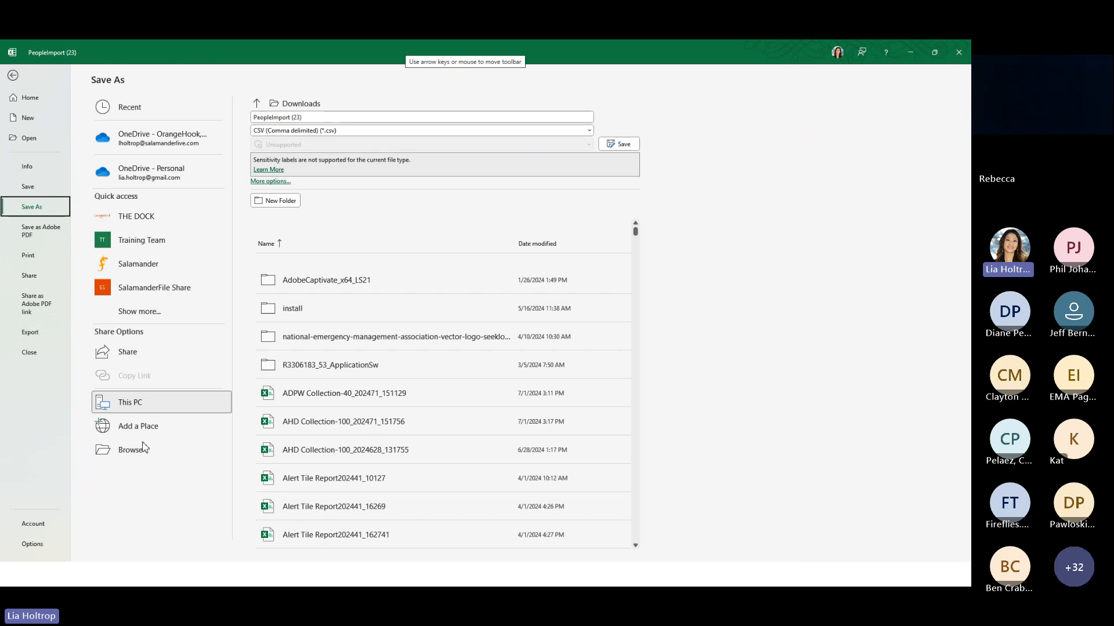
click(143, 454)
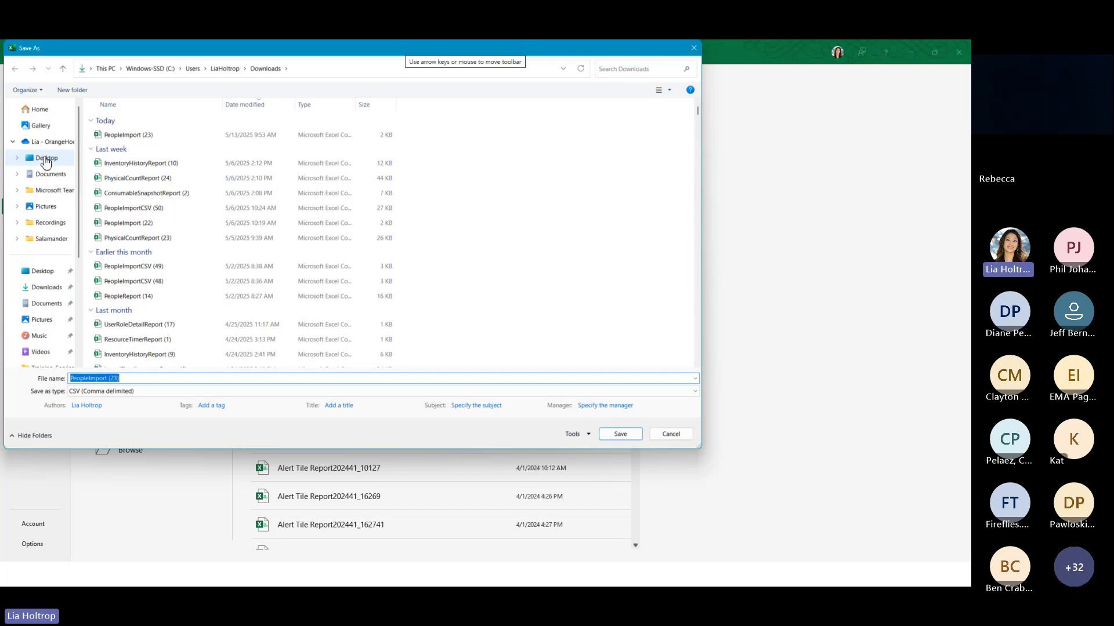
click(47, 159)
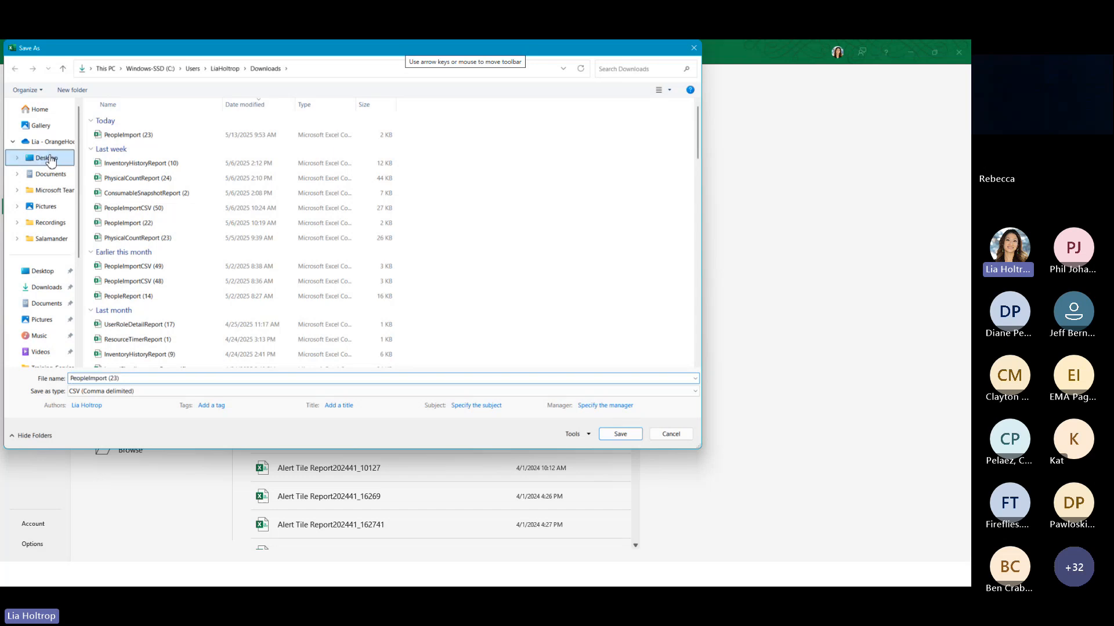
click(111, 383)
click(126, 380)
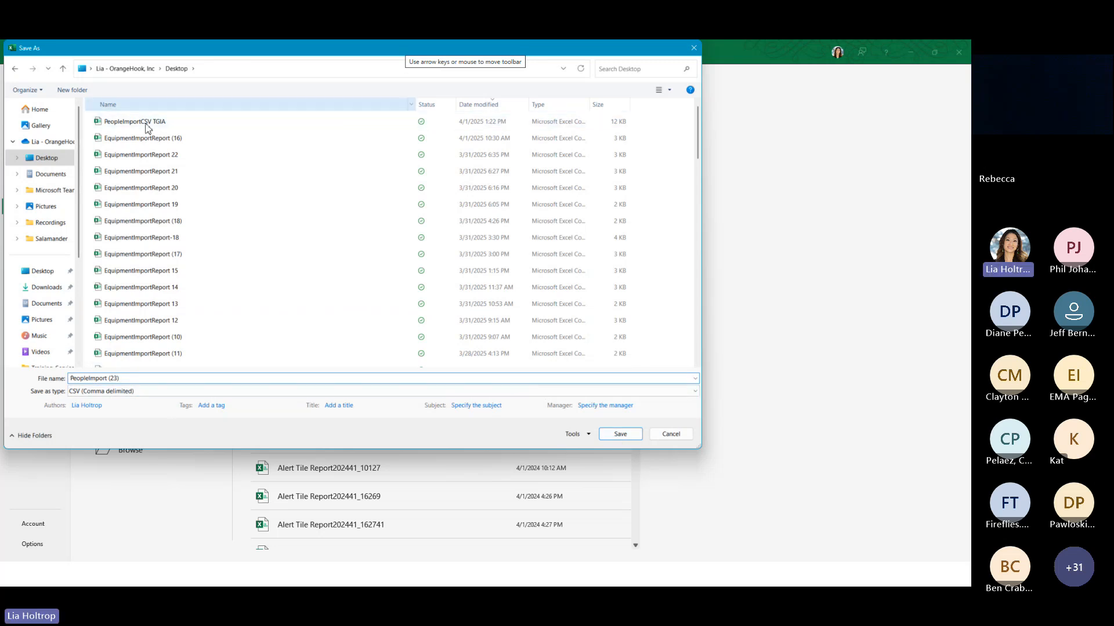
click(618, 436)
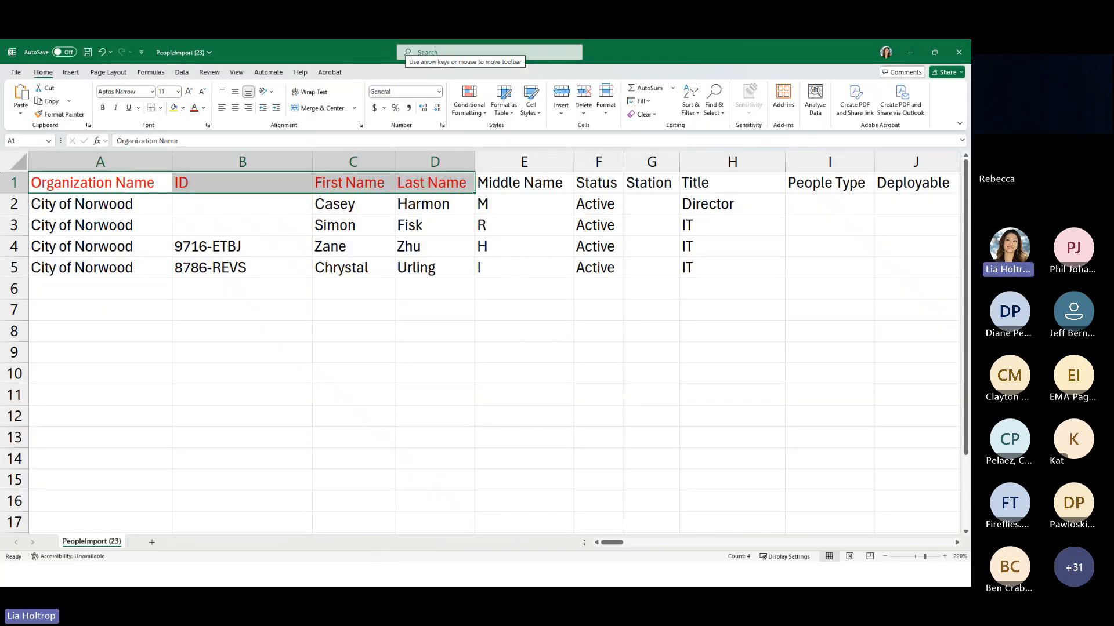
Switch to SalamanderLive in the browser and open the Import People wizard
key(alt+Tab)
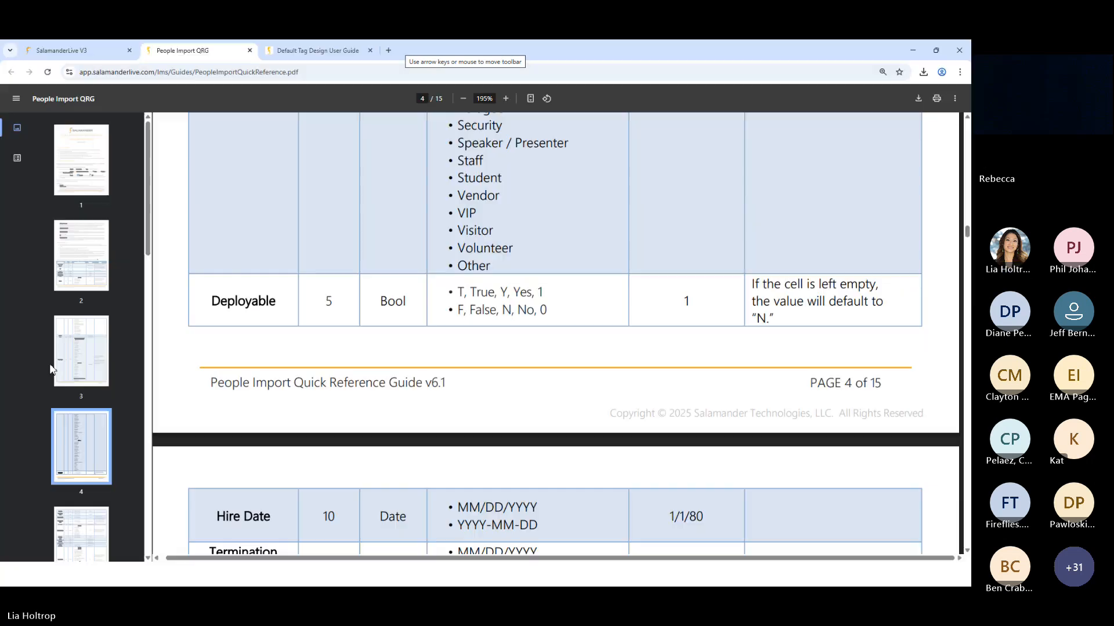
click(92, 46)
scroll(68, 249, up, 3)
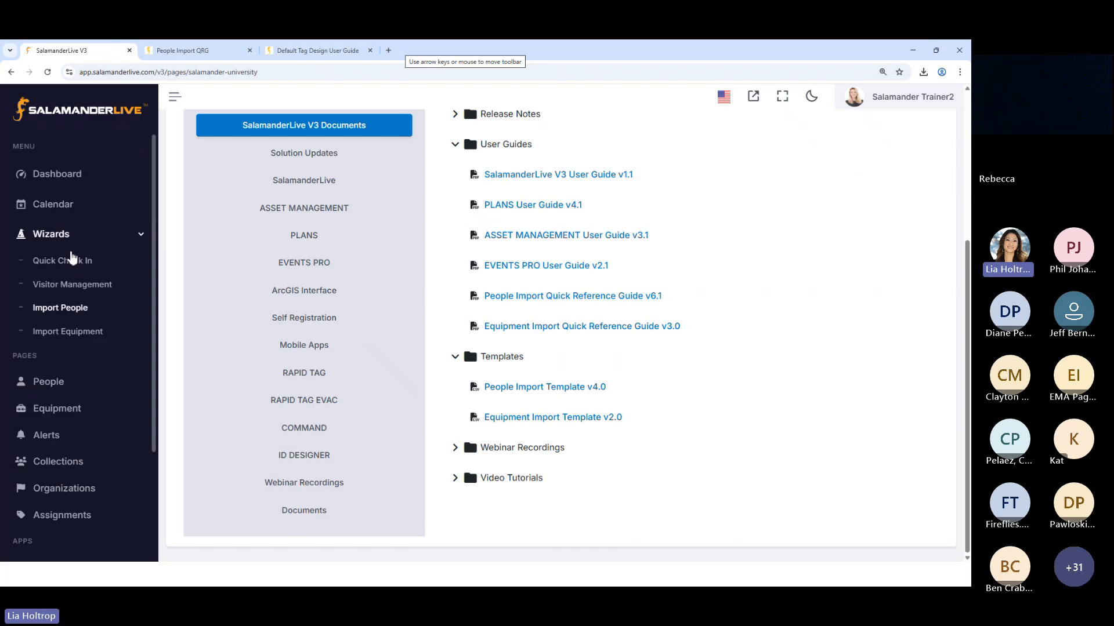
click(58, 309)
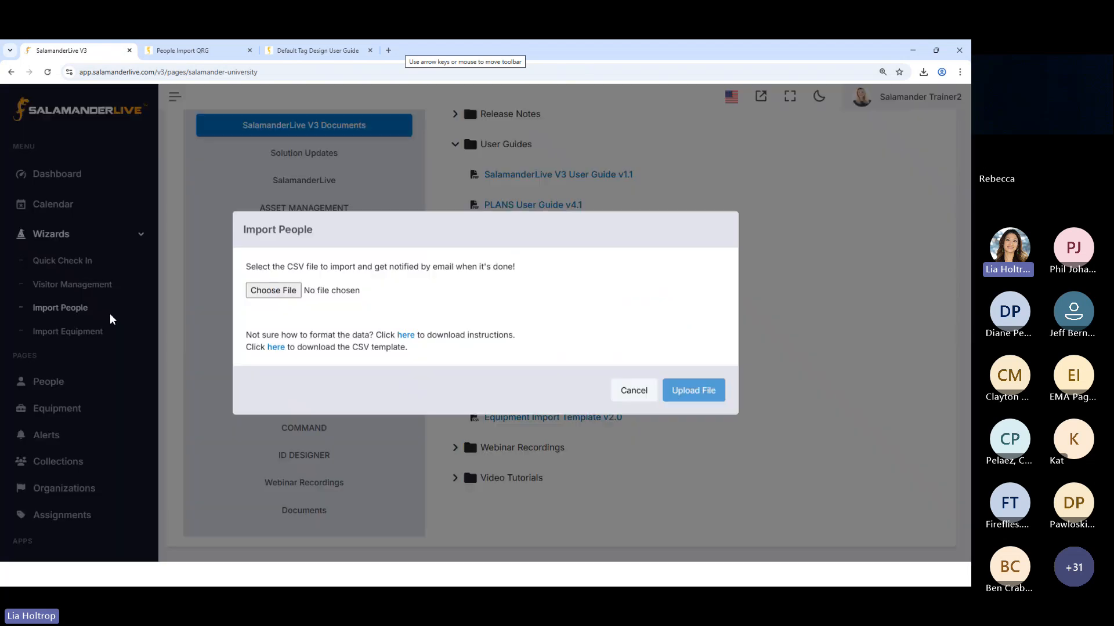
Choose PeopleImport (23).csv from the OneDrive Desktop folder and upload it for import
click(276, 302)
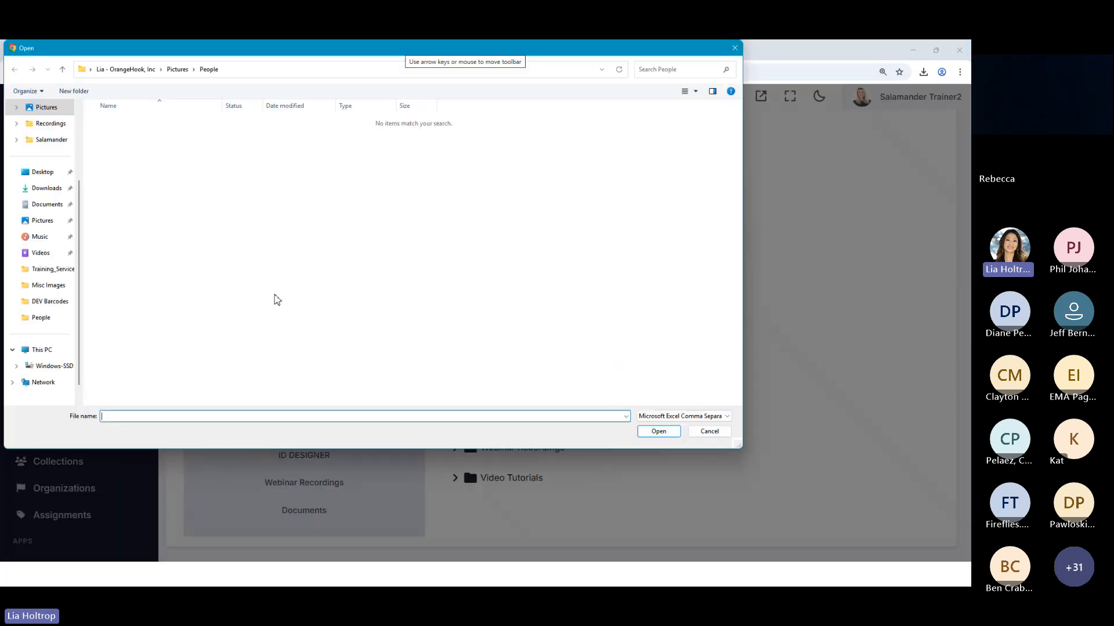
scroll(52, 173, up, 3)
click(51, 160)
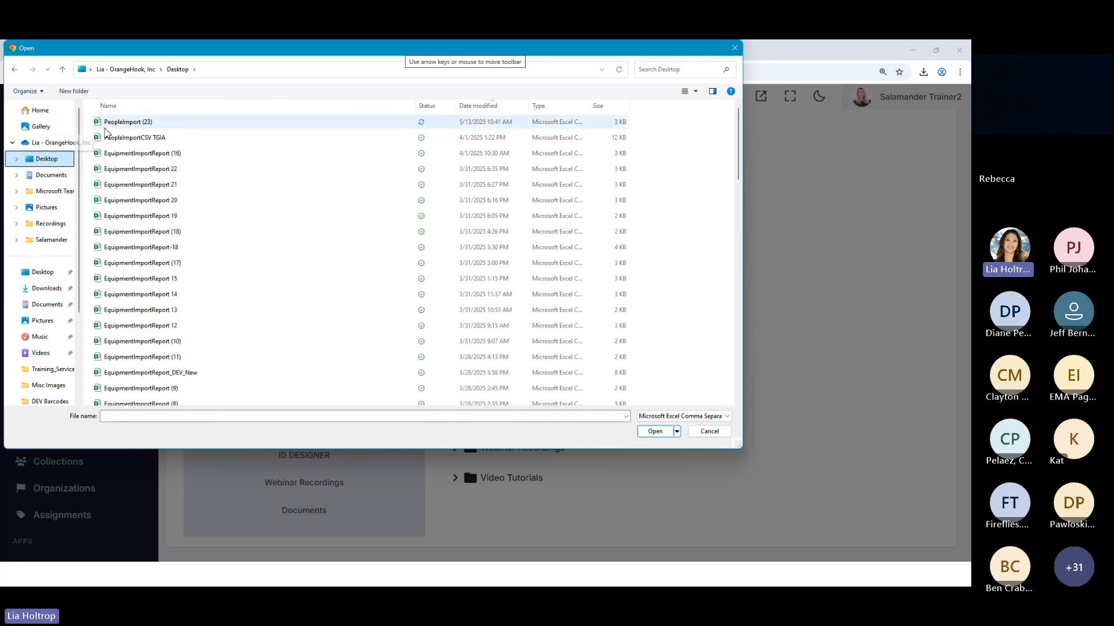
double_click(140, 123)
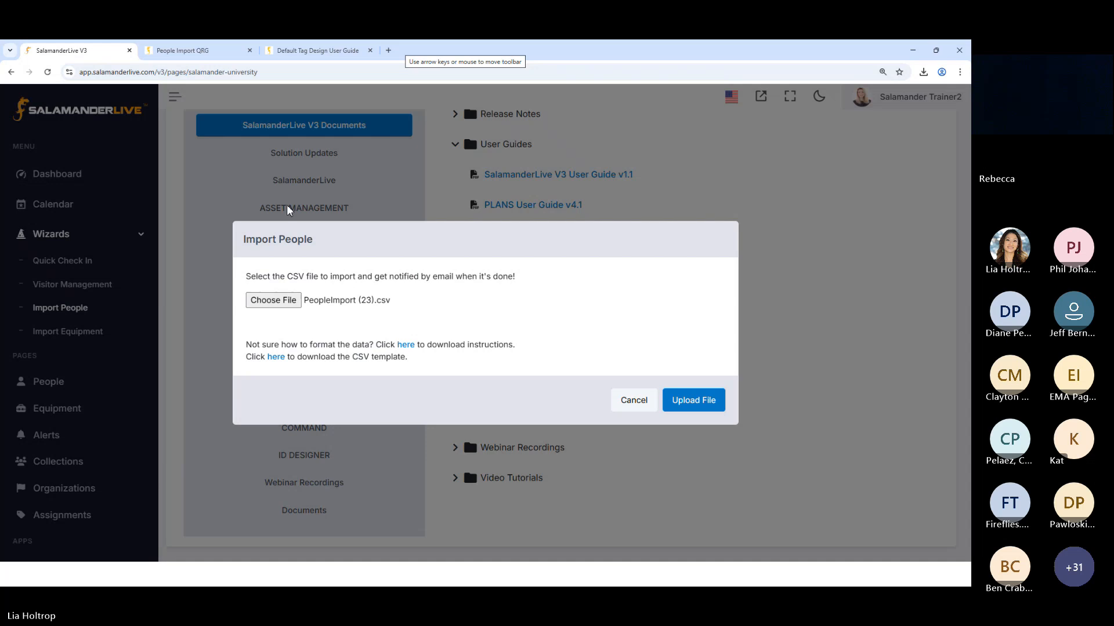
click(702, 405)
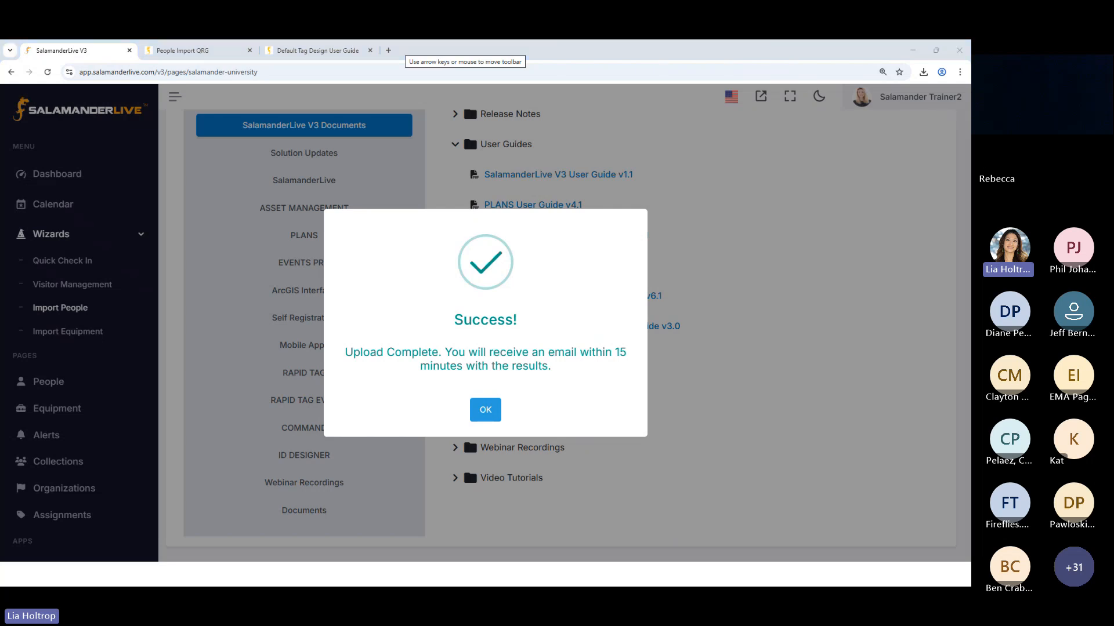
Open the import completion email and examine the processed and added totals and the Qualification Code 1 warnings
key(super+d)
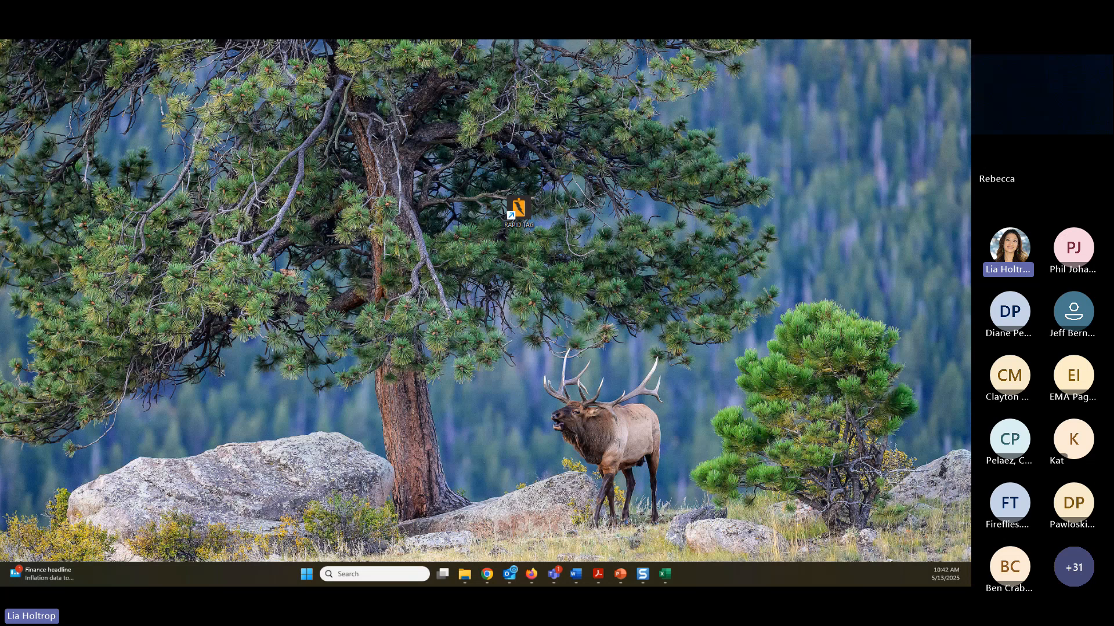
key(super+d)
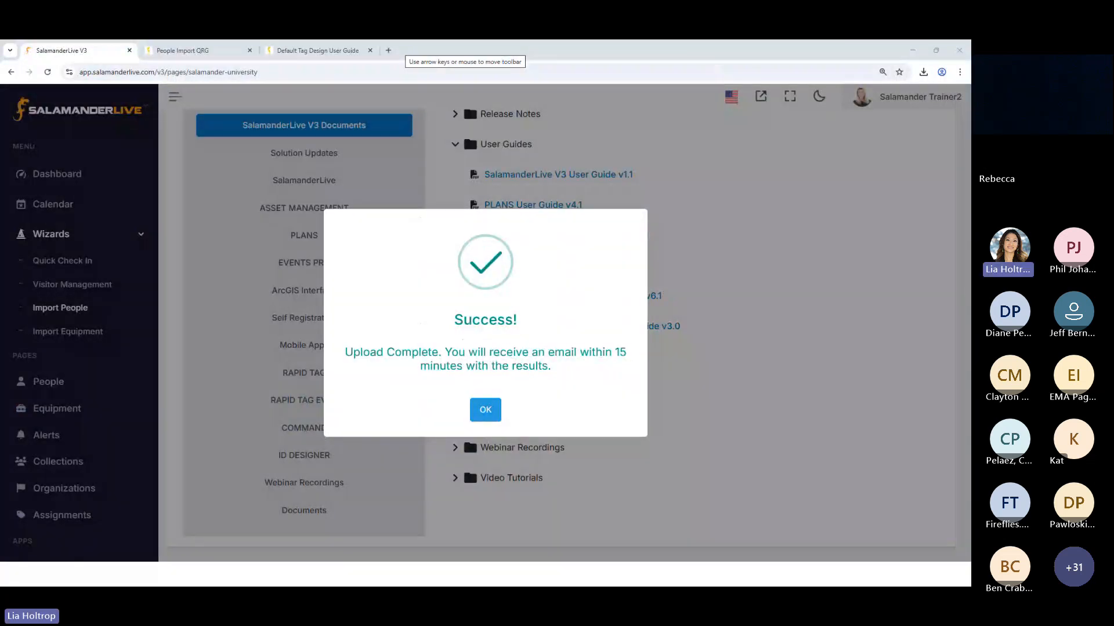
drag(1, 81, 534, 119)
click(782, 119)
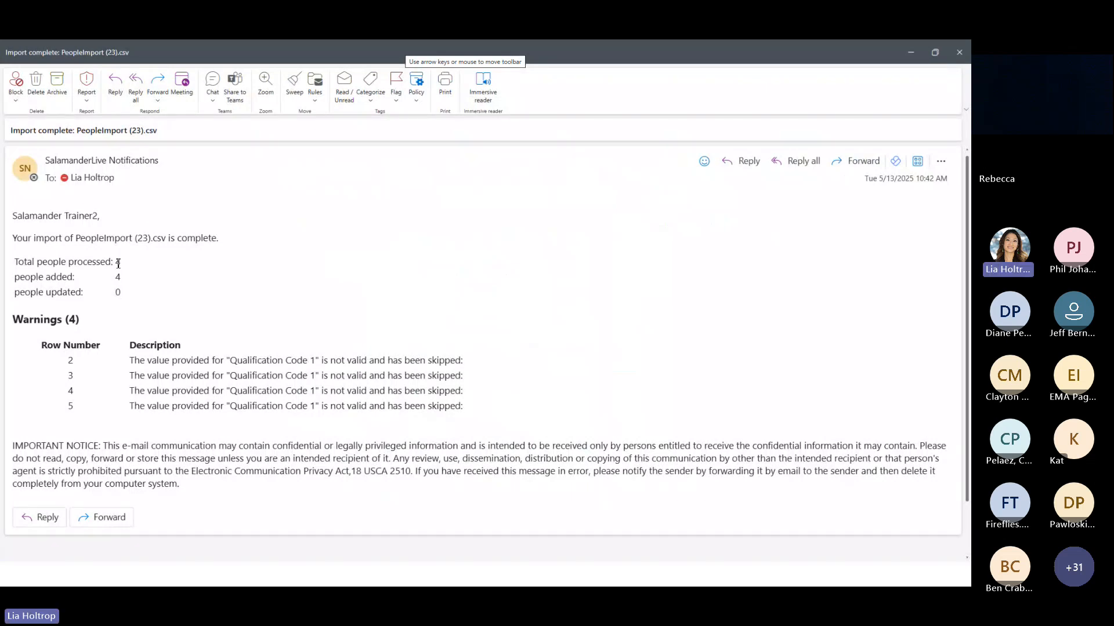
double_click(119, 264)
double_click(118, 277)
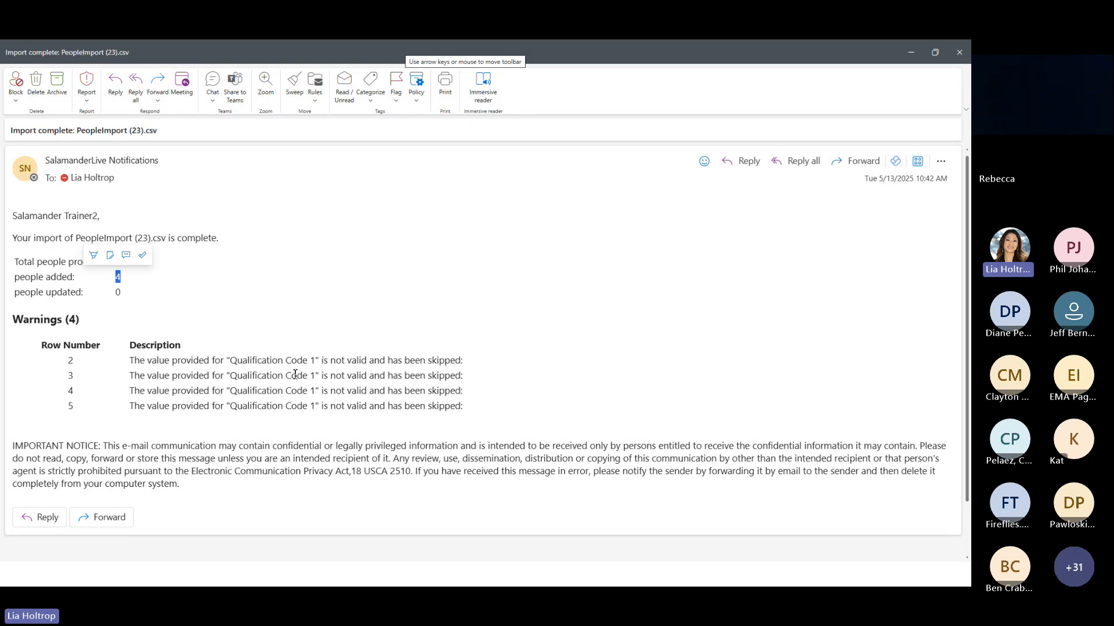
drag(230, 360, 316, 361)
Switch back to the Excel workbook and inspect the Qualification Code 1 column for values
key(alt+Tab)
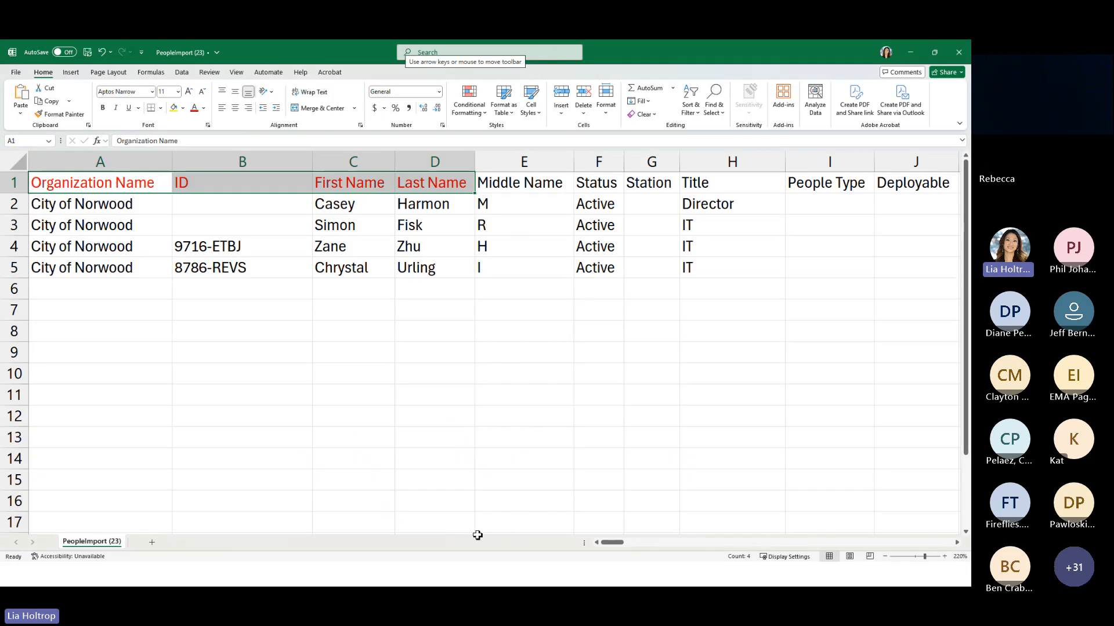
drag(619, 545, 966, 544)
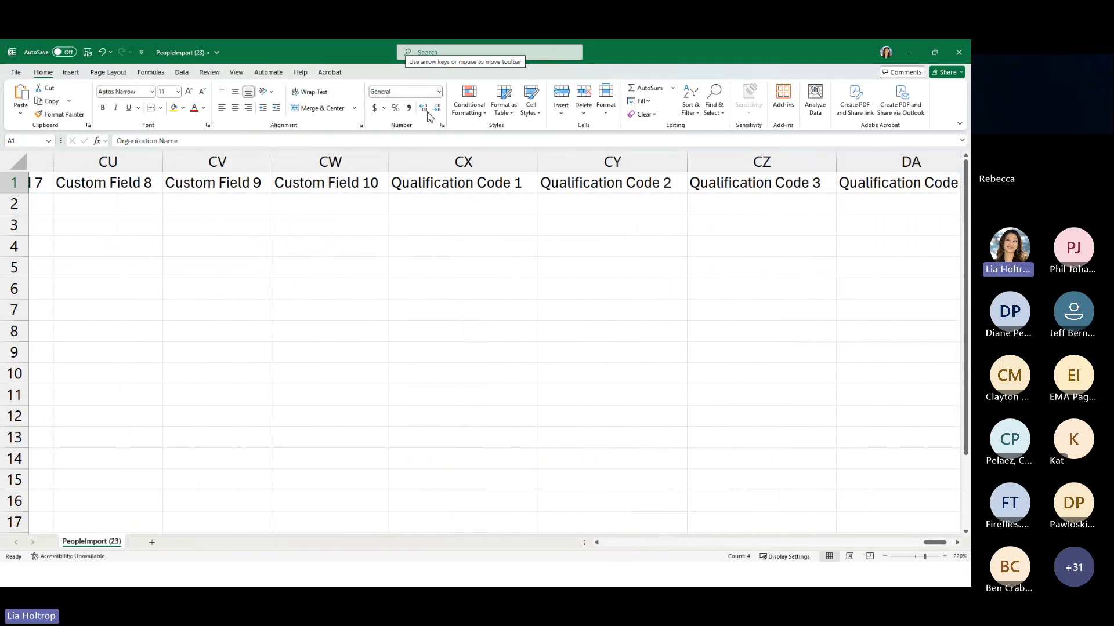
click(443, 162)
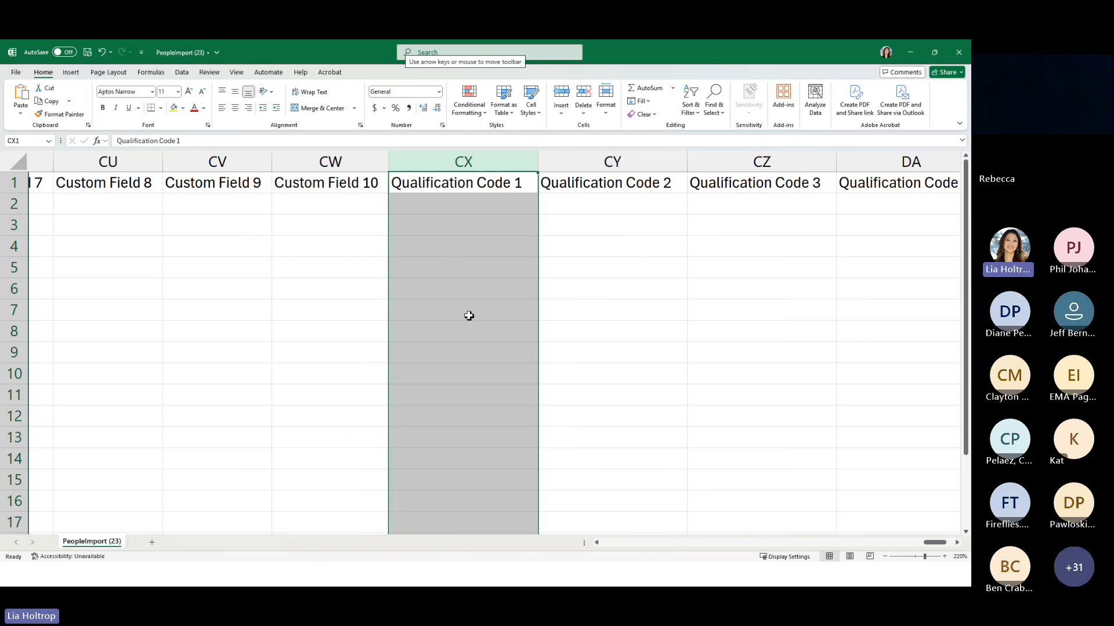
Minimize the workbook and the notification email, and dismiss the upload confirmation in SalamanderLive
click(910, 52)
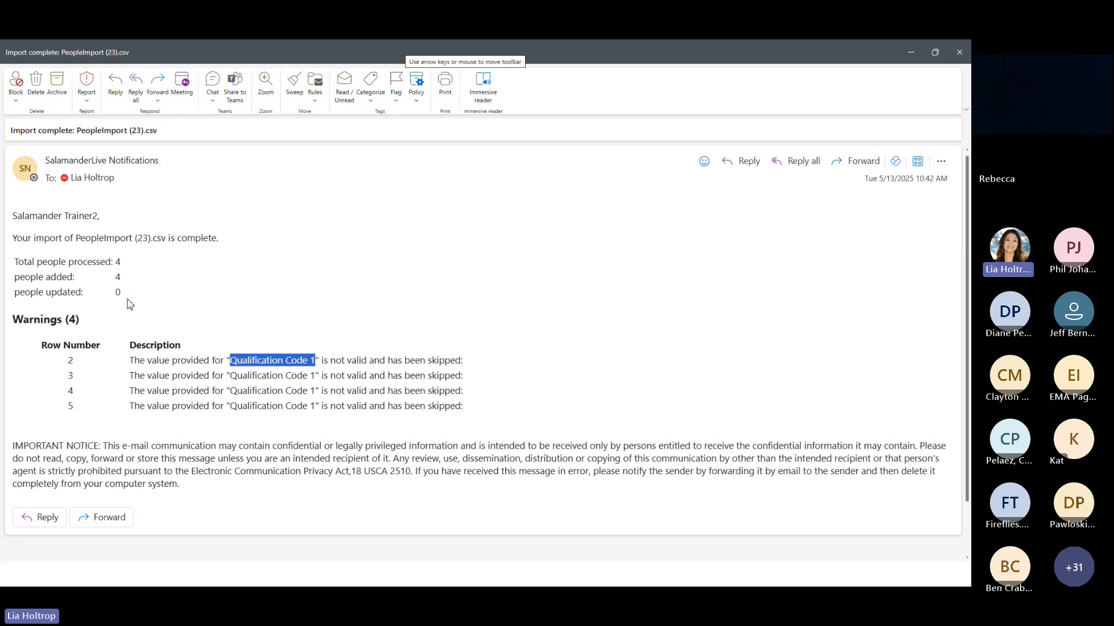
click(911, 53)
click(482, 411)
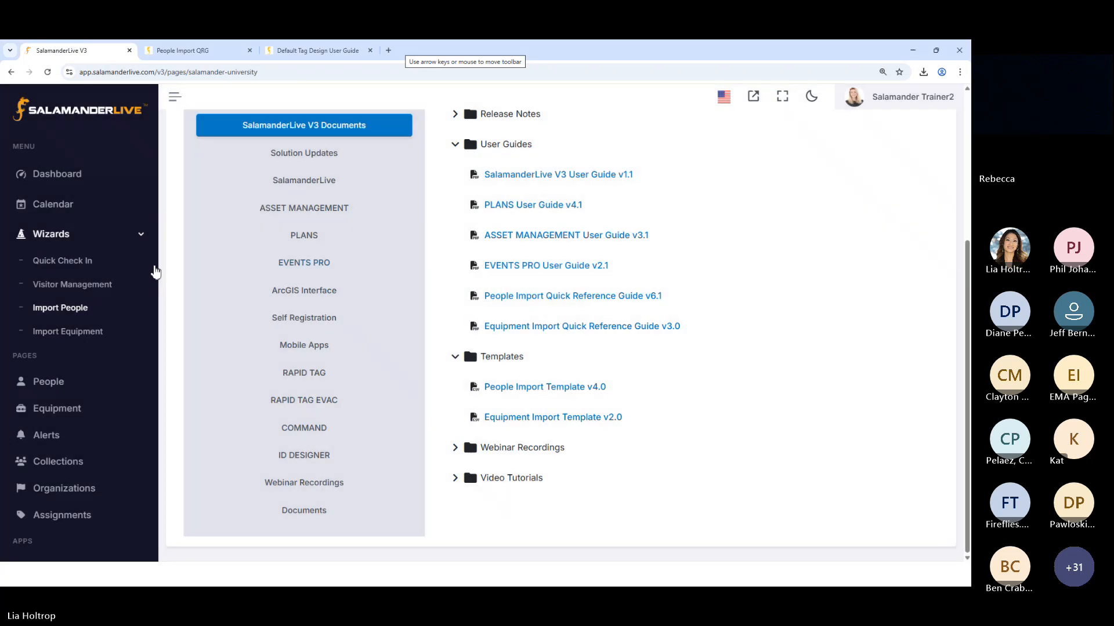
Open the People list, sort it by Last Updated from newest to oldest, and look across the columns of the newest records
click(49, 383)
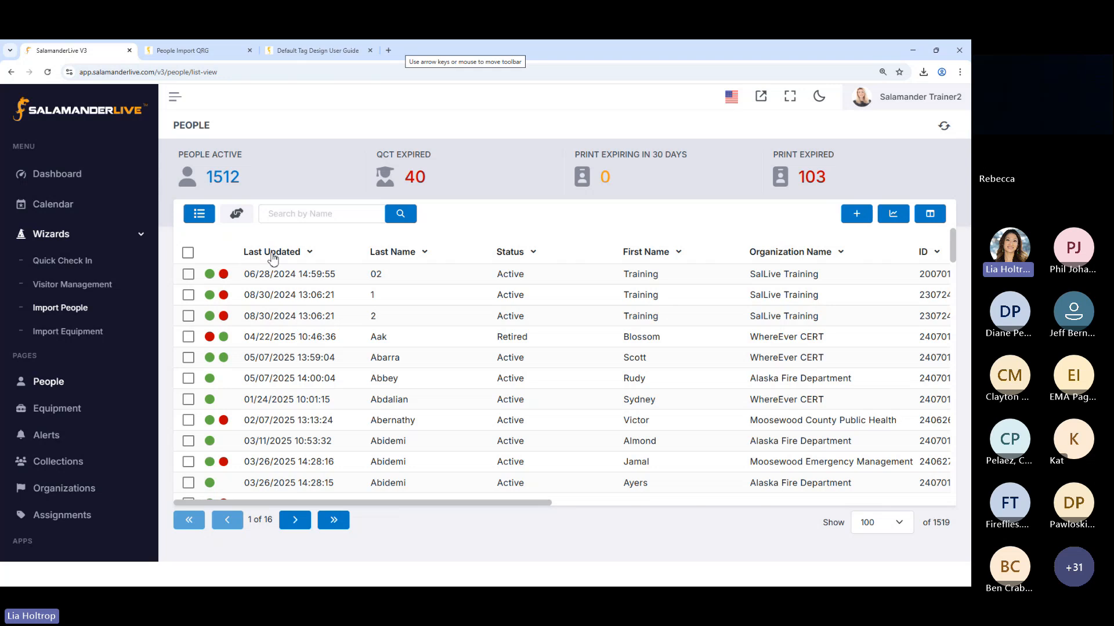
click(294, 258)
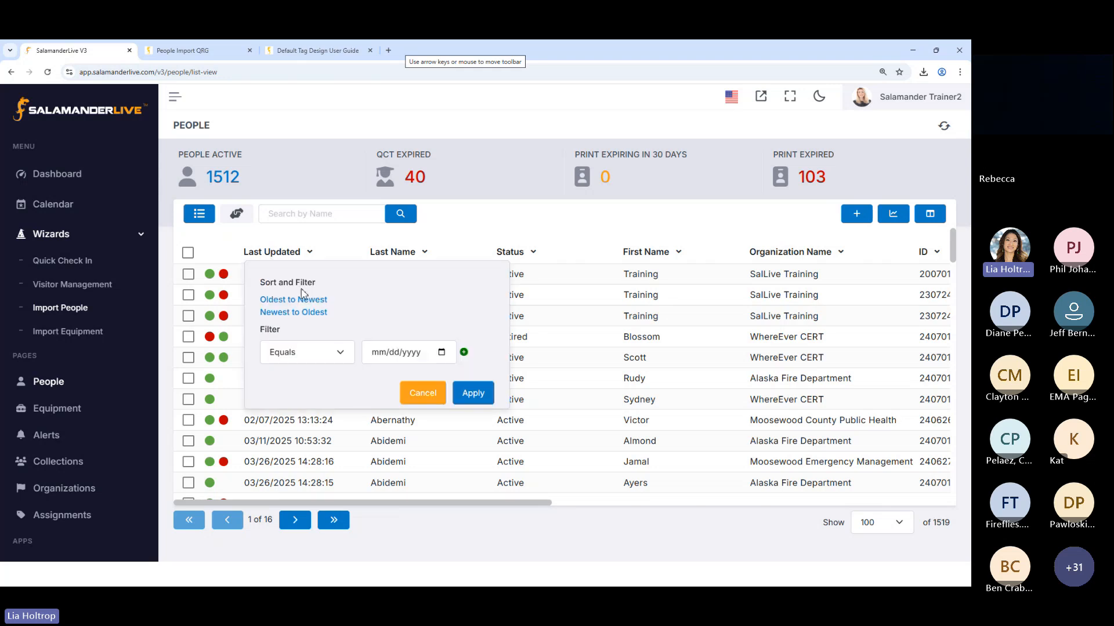
click(279, 313)
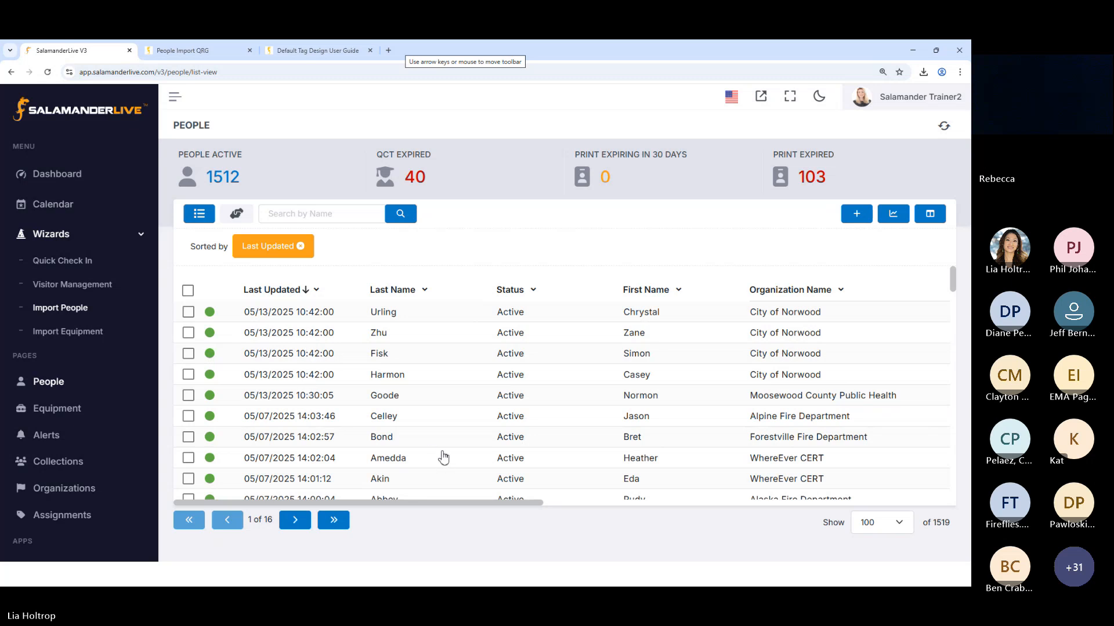
drag(424, 505, 597, 522)
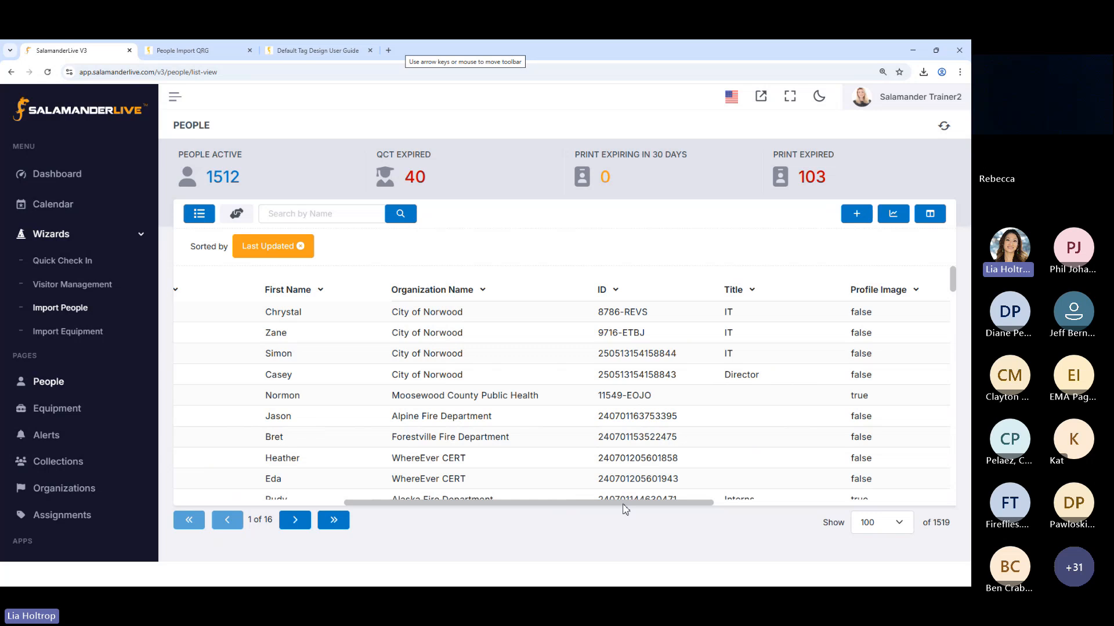
drag(623, 505, 398, 515)
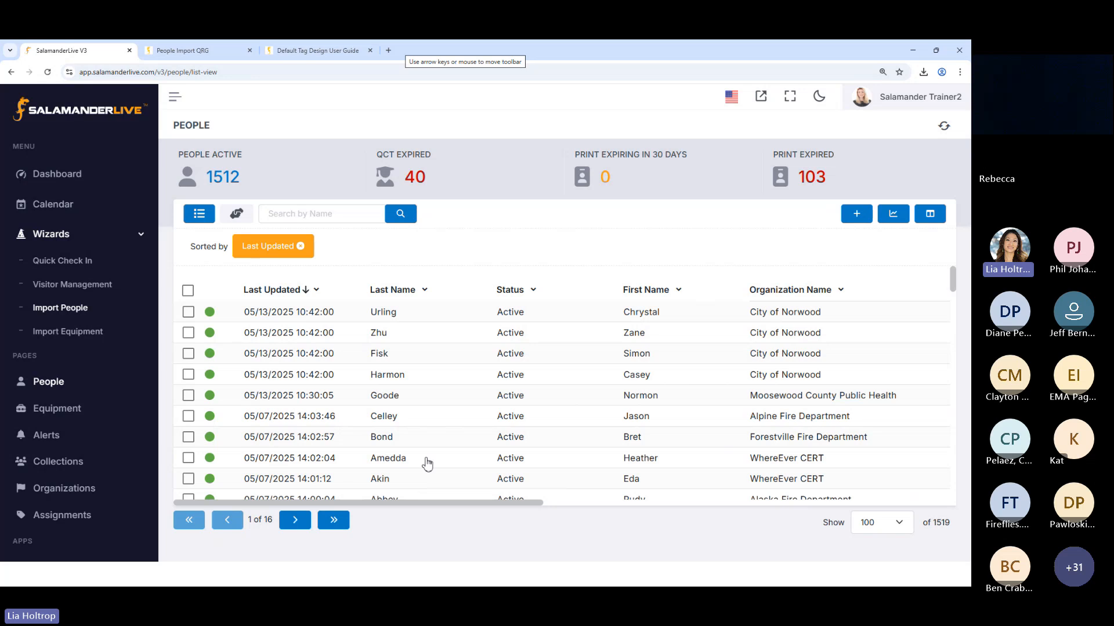
View the first listed person's profile and its edit form, and return to the People list without changes
click(391, 317)
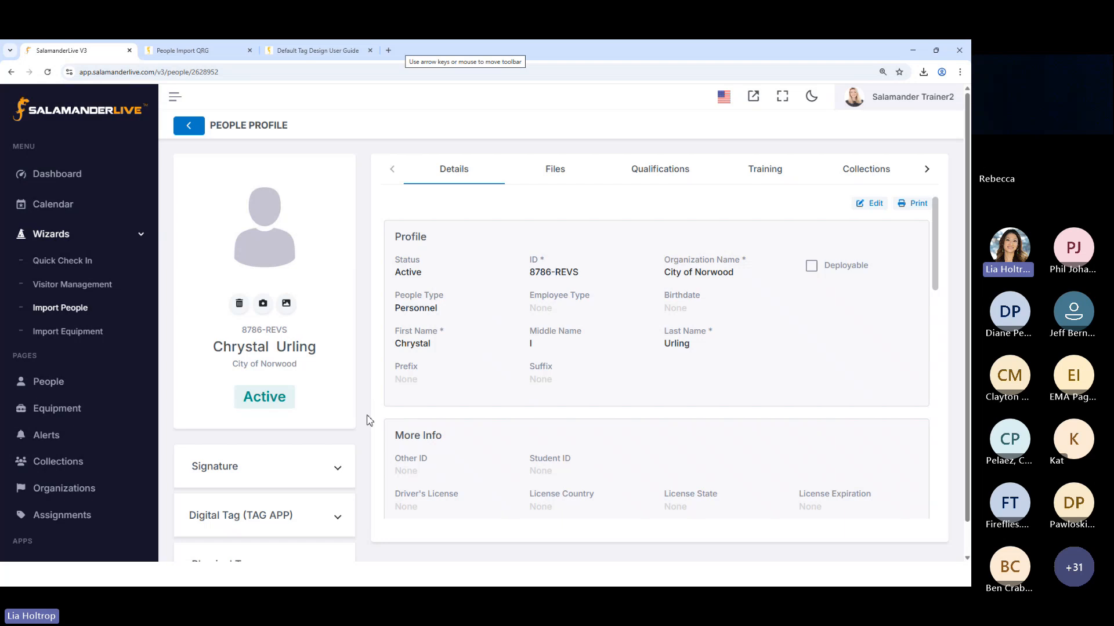
click(868, 204)
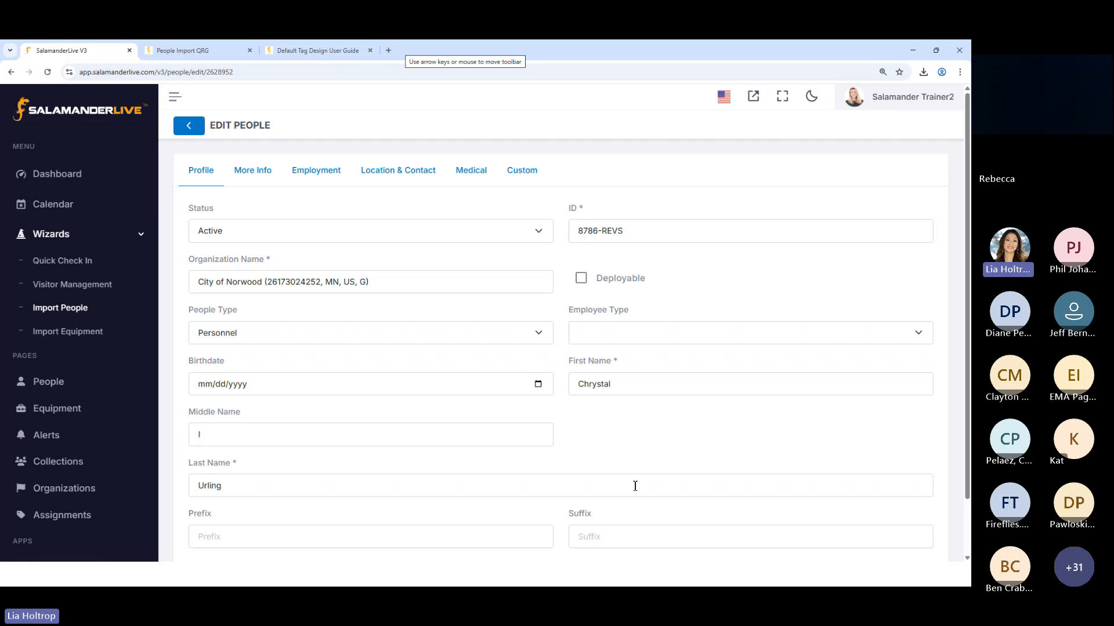
click(186, 127)
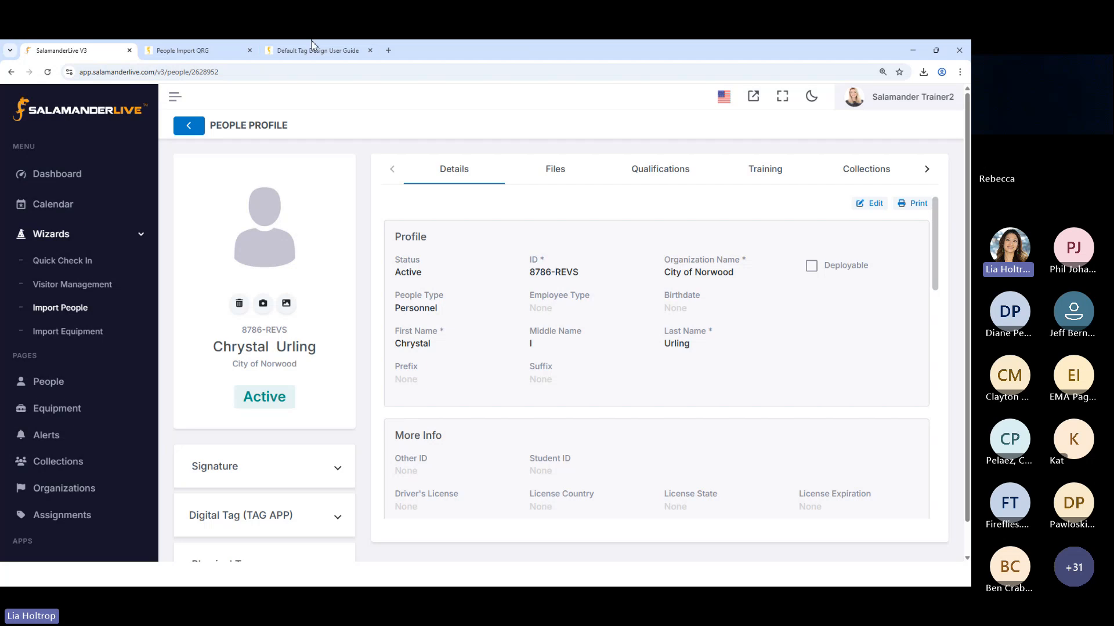
click(189, 125)
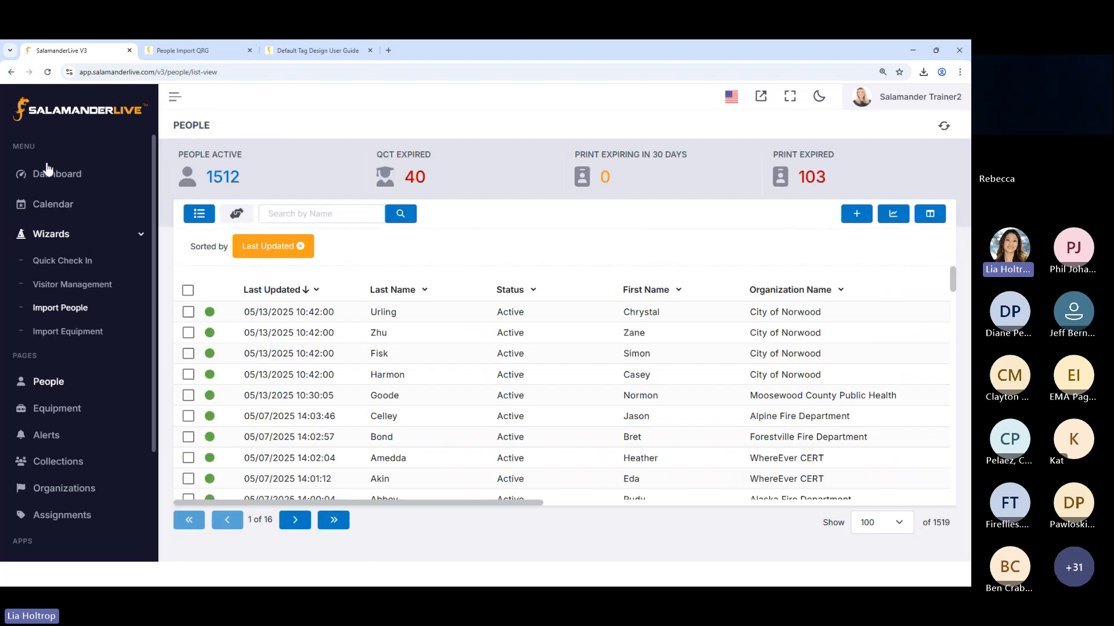
Select the first two people, examine the fields available in Edit Multiple, and cancel the form
click(189, 313)
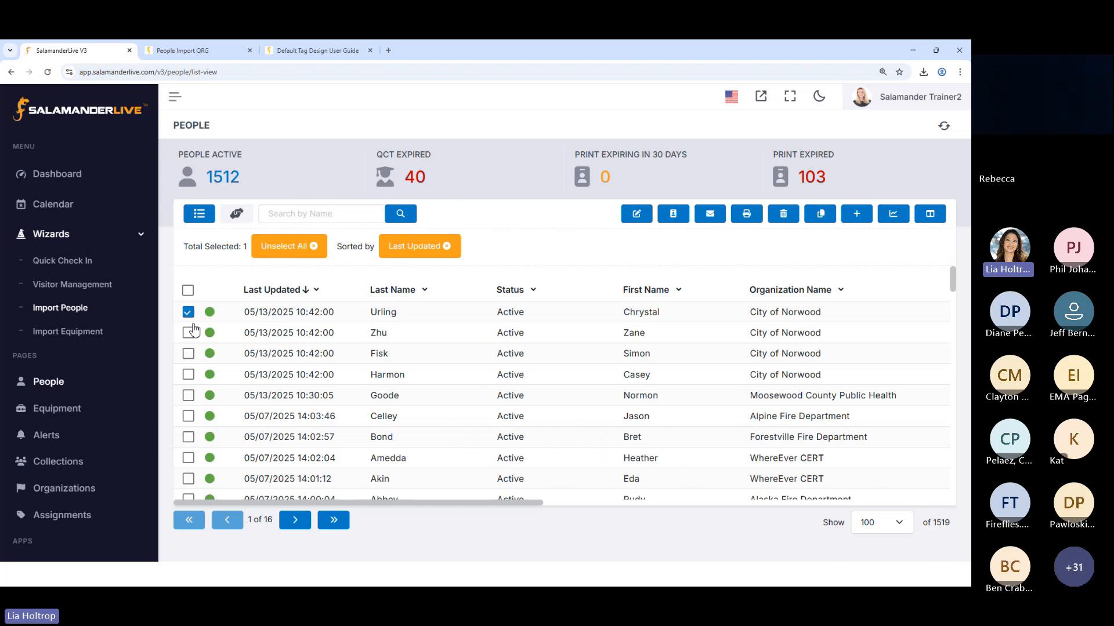
click(189, 333)
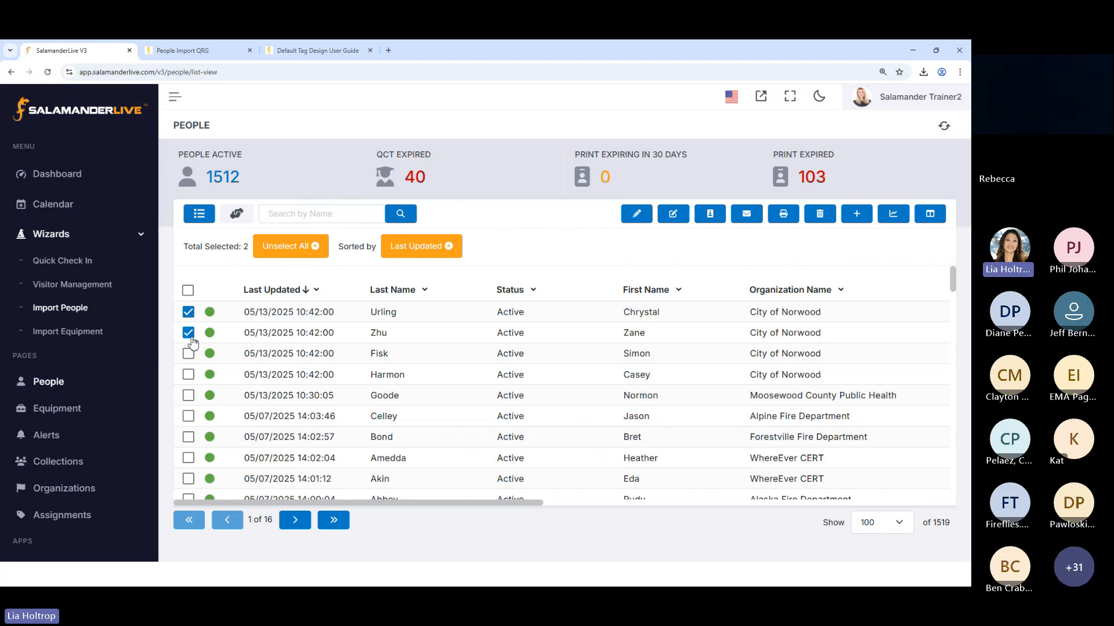
click(632, 221)
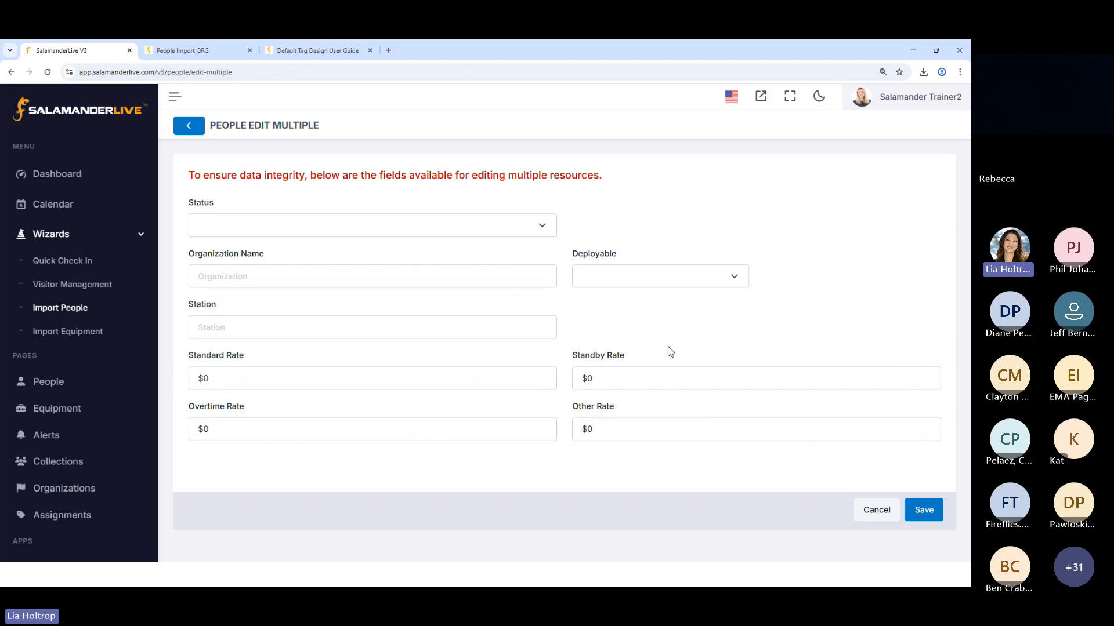
click(881, 514)
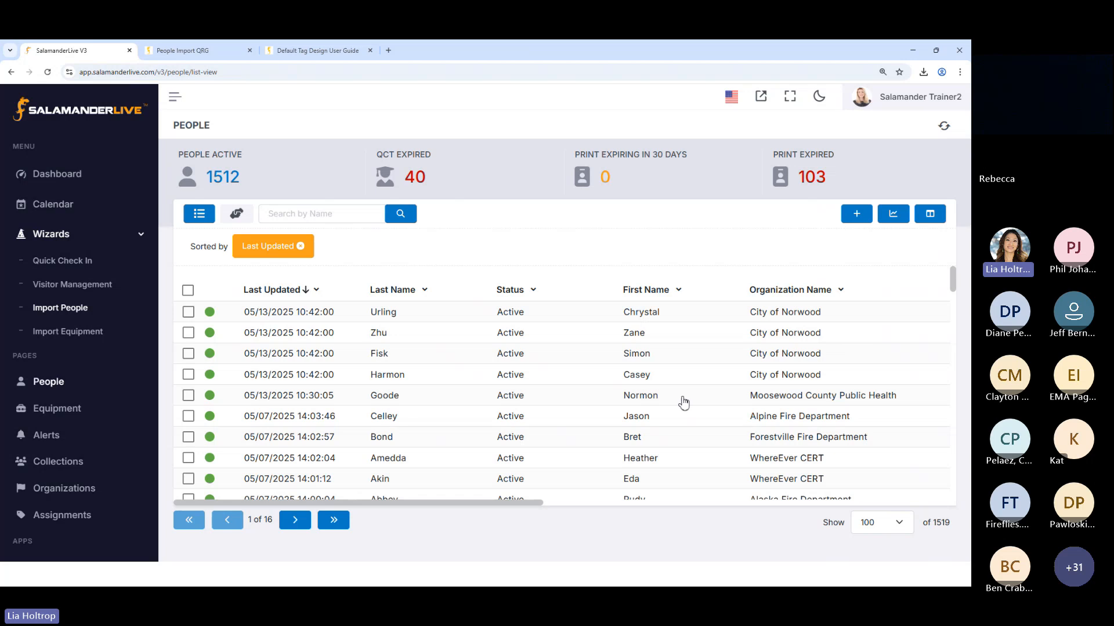
Select the first five people in the list, from the four City of Norwood records through the Moosewood County Public Health record
click(188, 312)
click(188, 333)
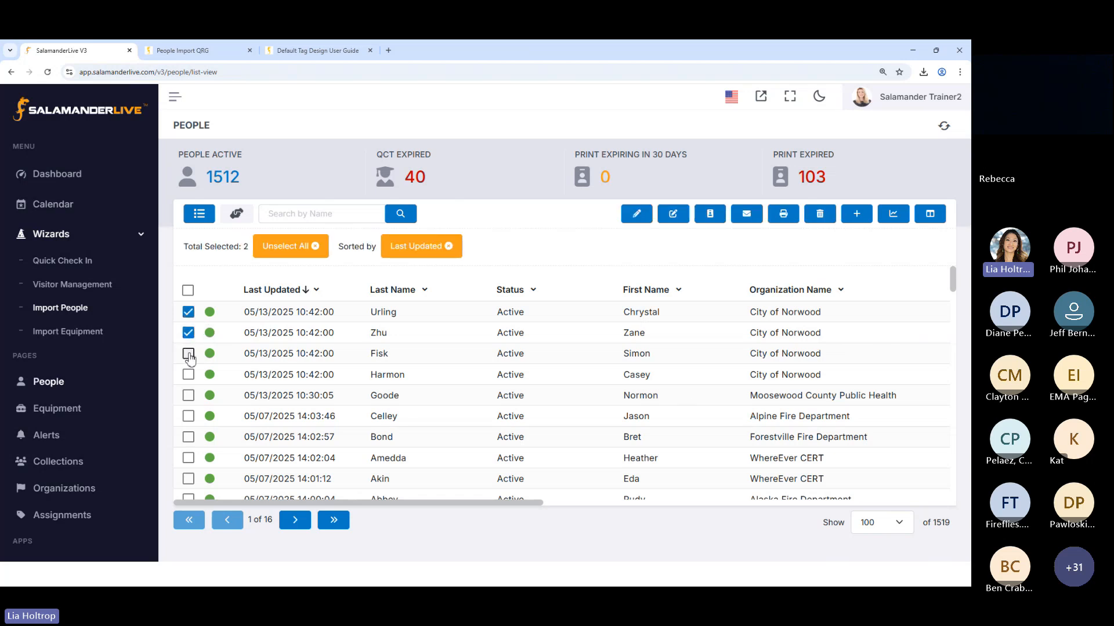
click(188, 353)
click(188, 374)
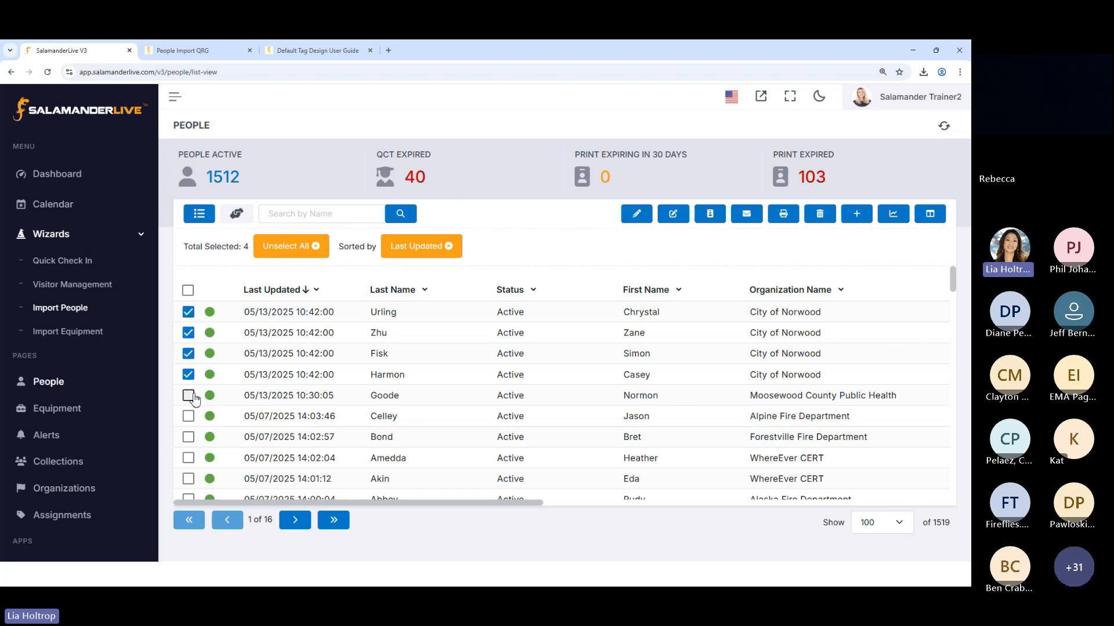
click(189, 396)
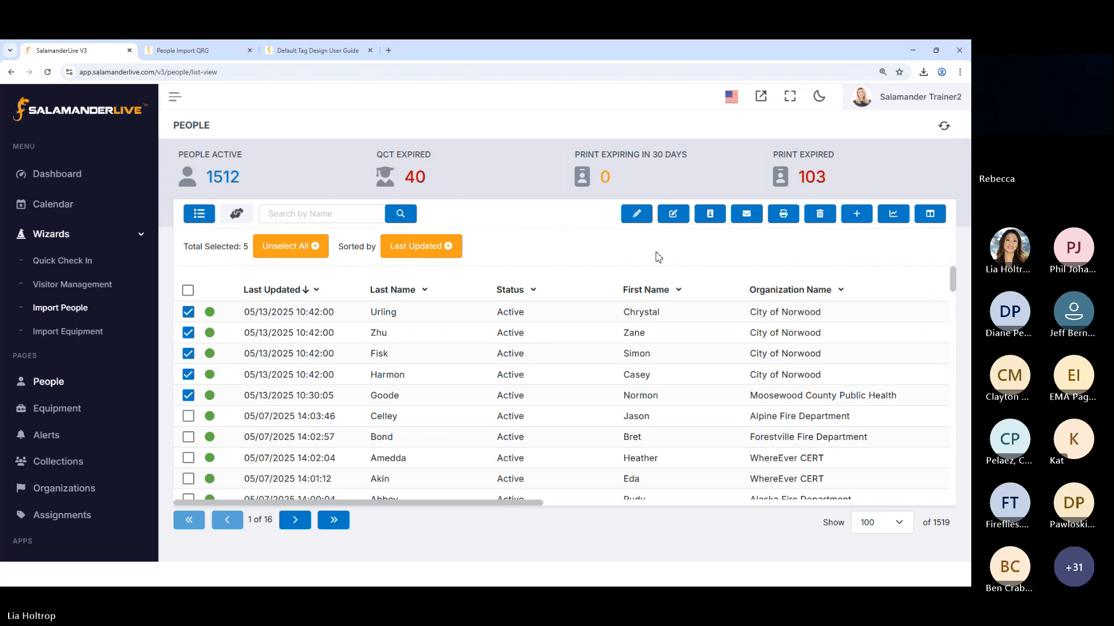
Export the selected people with the Import CSV report and open the downloaded PeopleImportCSV (51).csv in Excel
click(898, 215)
scroll(520, 218, down, 3)
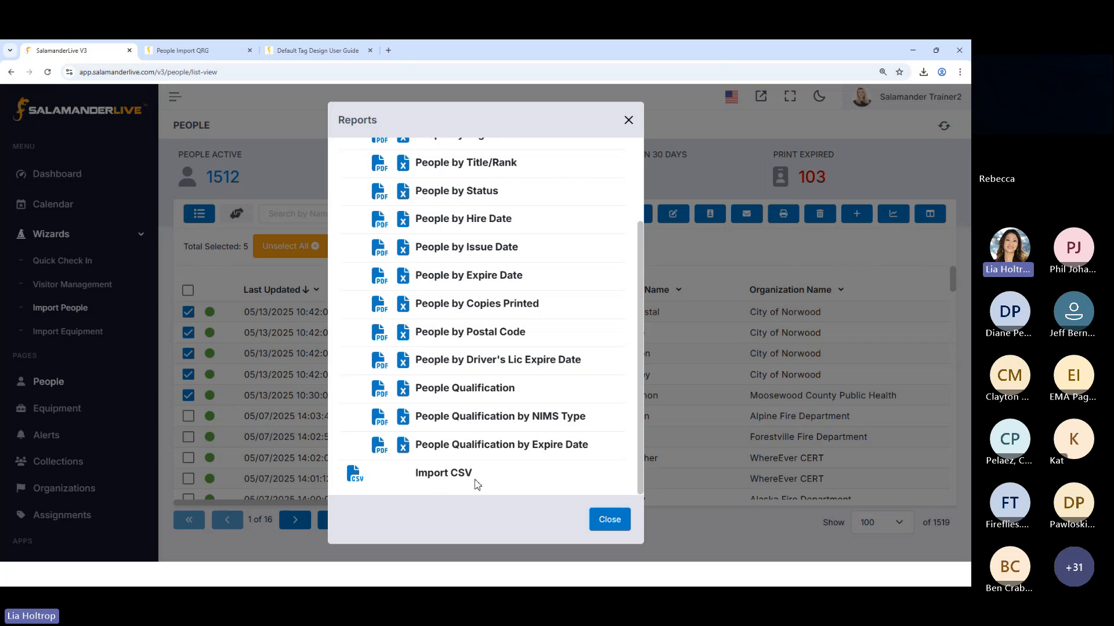
click(355, 480)
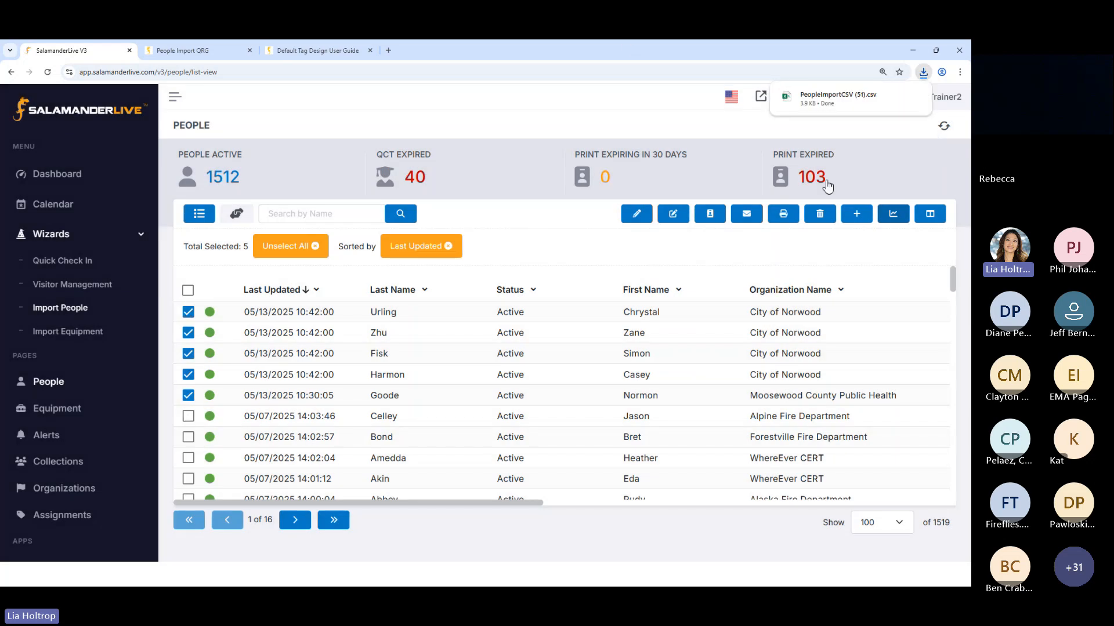
click(816, 102)
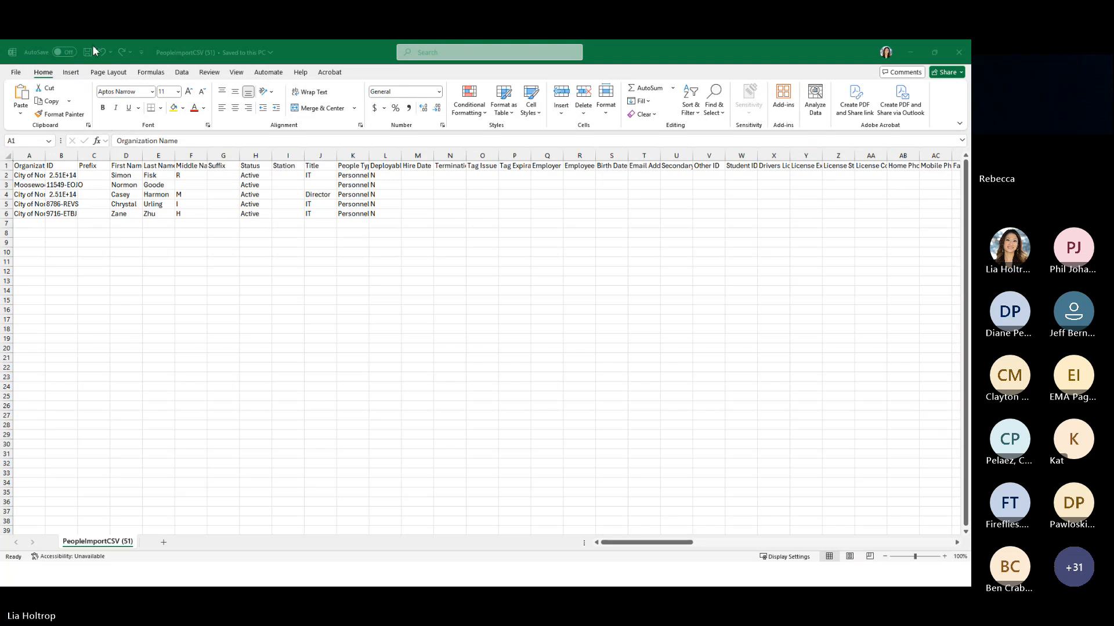
Fit all column widths to their contents and enlarge the worksheet to 160% from the Organization Name column onward
click(9, 157)
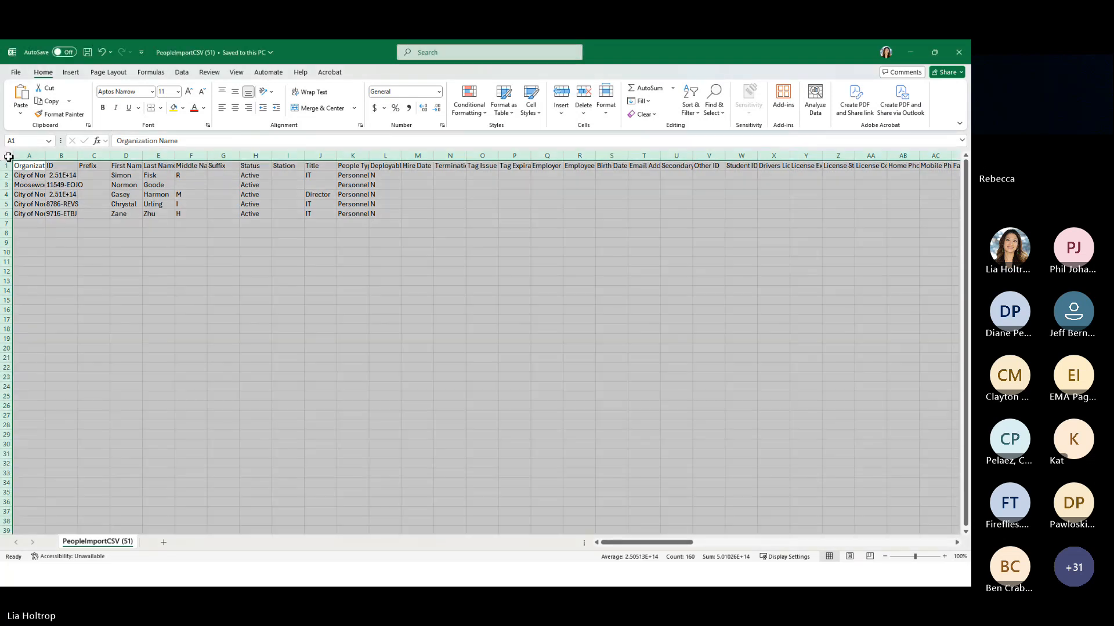
double_click(46, 156)
click(204, 261)
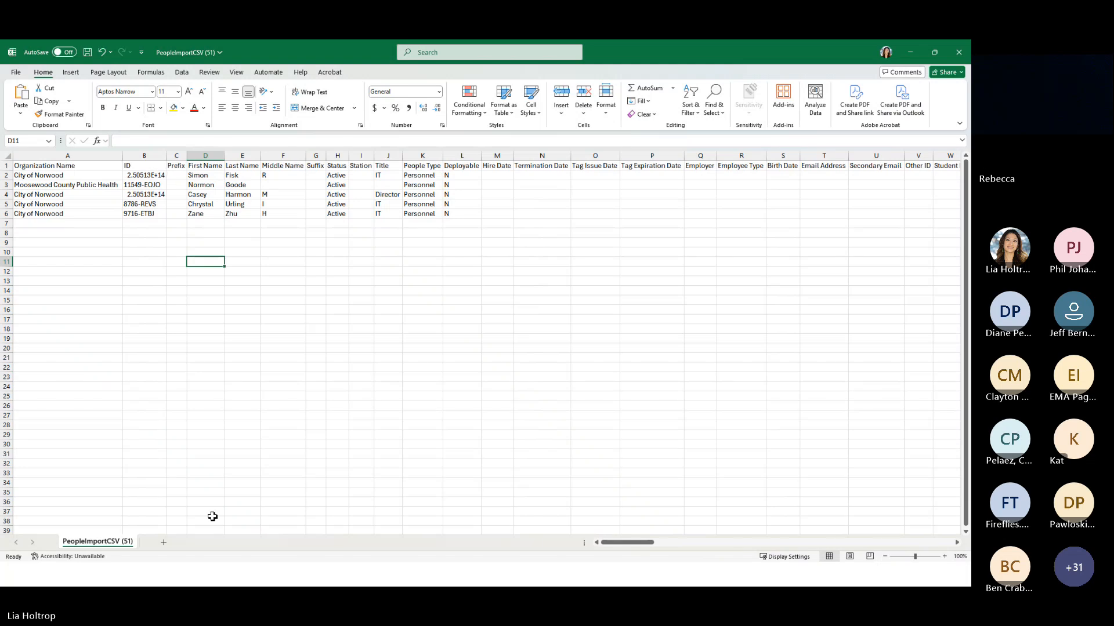
scroll(307, 516, up, 2)
scroll(307, 517, up, 1)
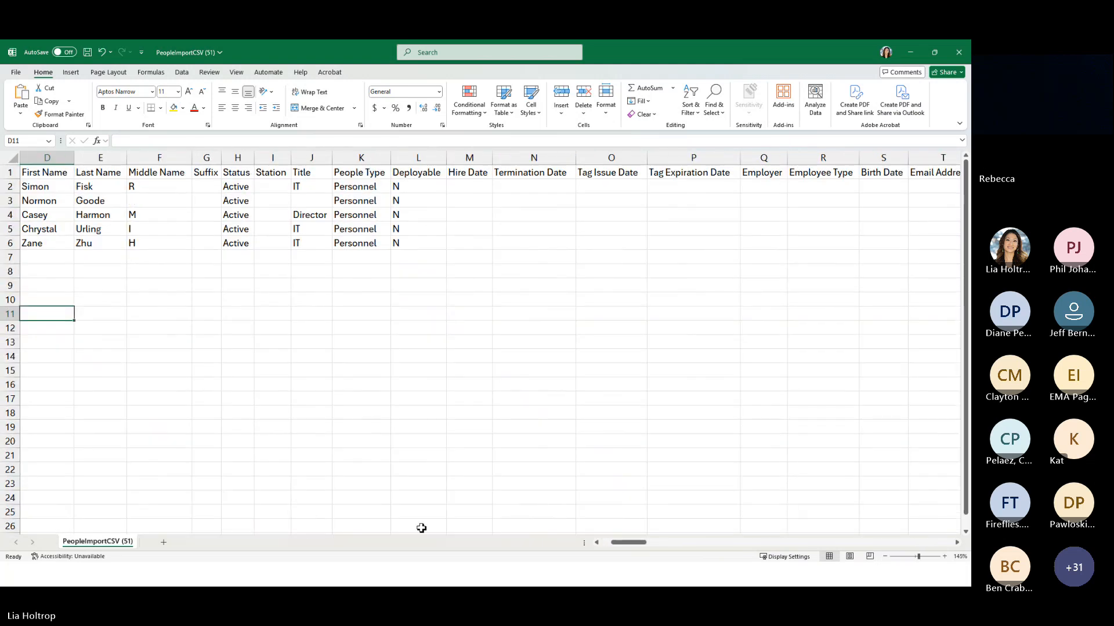
drag(630, 543, 618, 542)
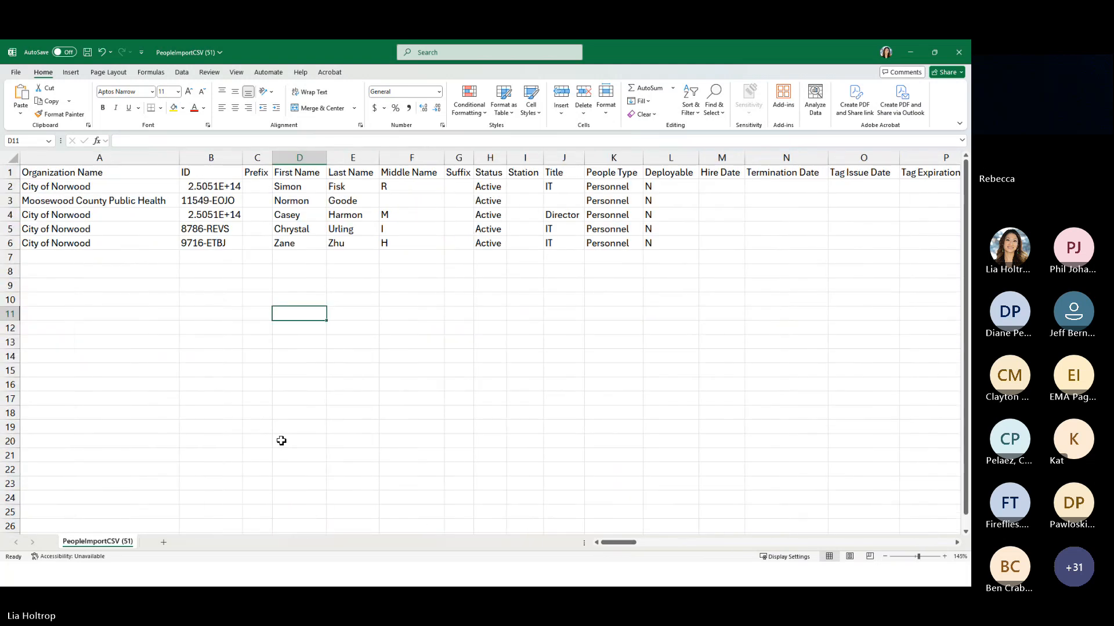
scroll(236, 398, up, 1)
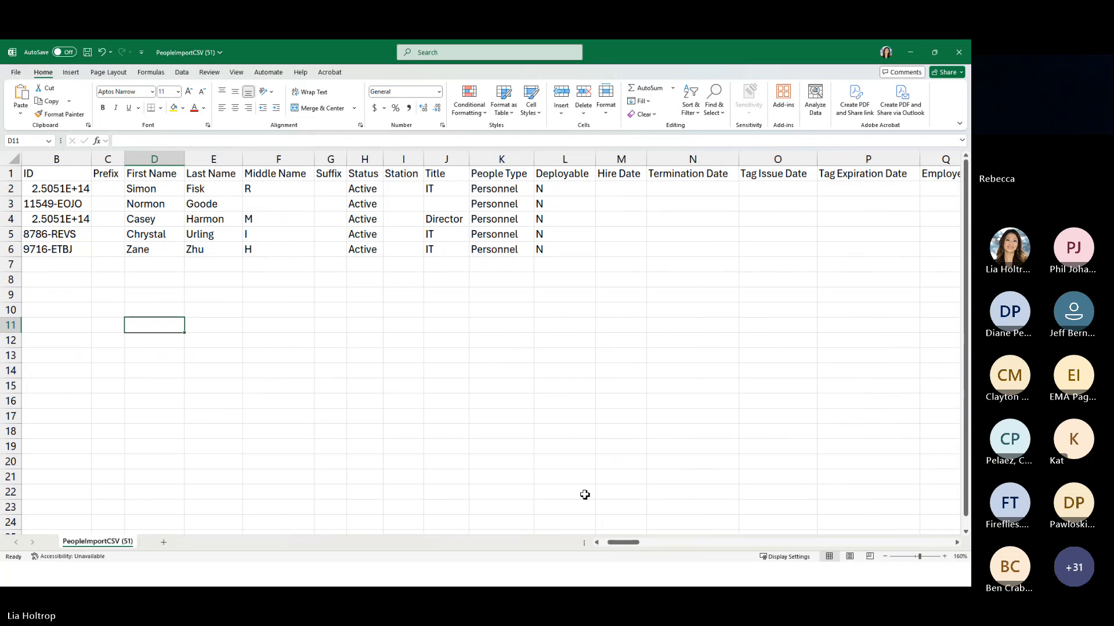
drag(623, 543, 617, 542)
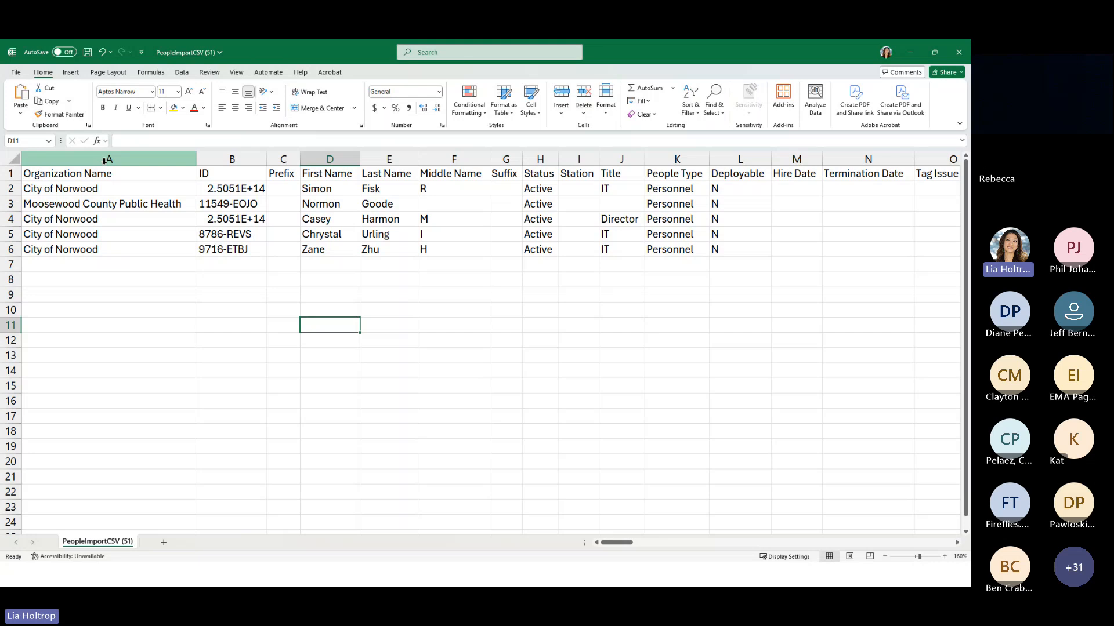
Format the ID column as Number with no decimal places
click(251, 159)
click(168, 160)
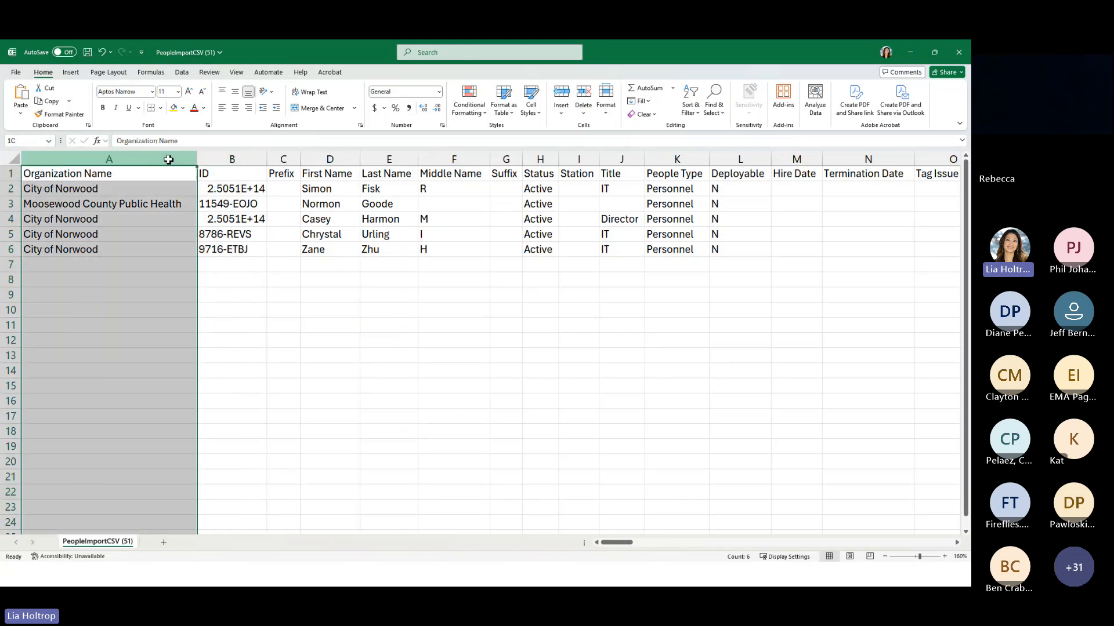
drag(169, 160, 228, 159)
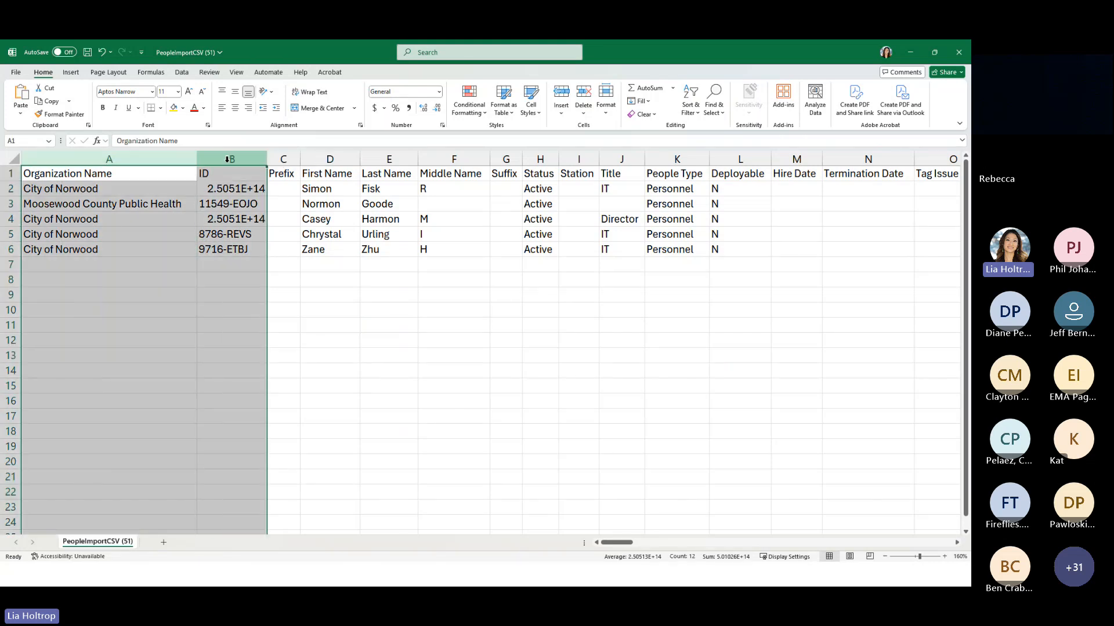
click(232, 216)
click(235, 158)
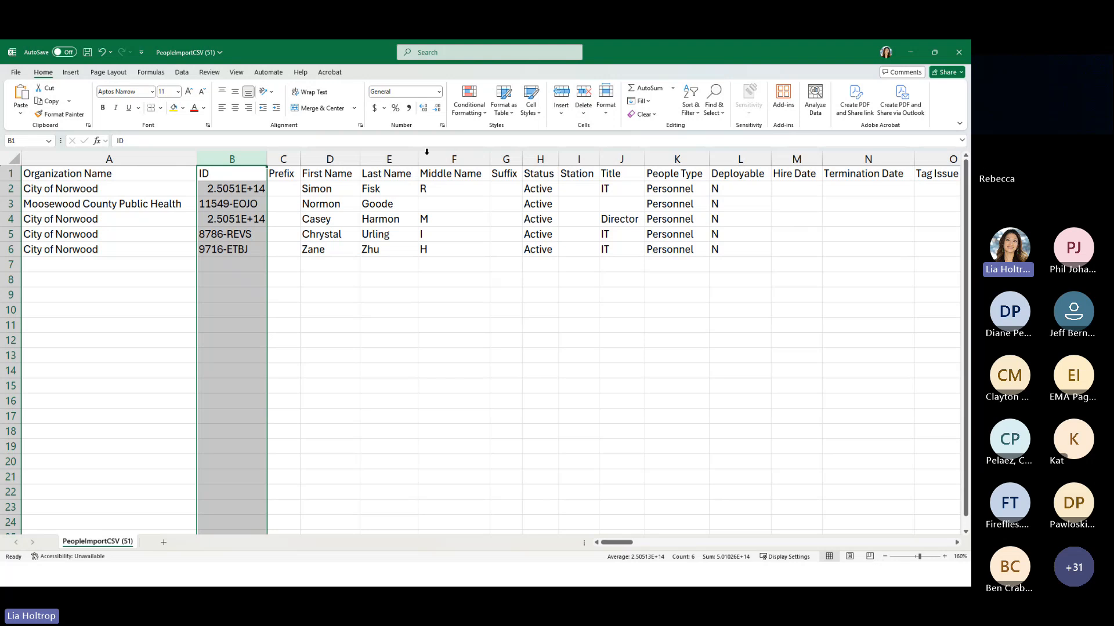
click(438, 92)
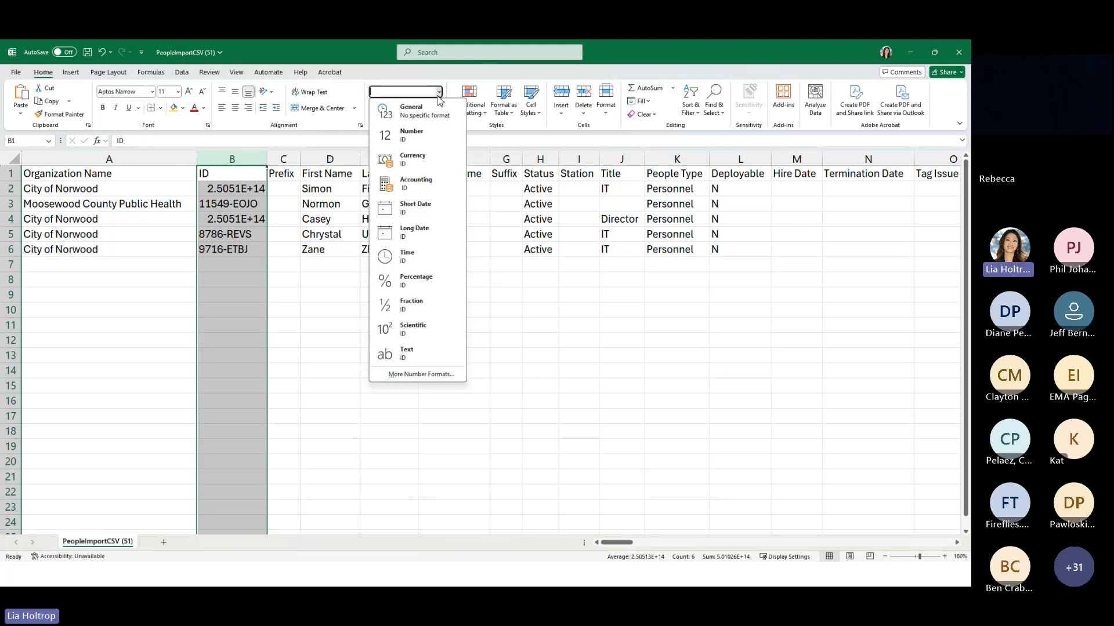
click(413, 135)
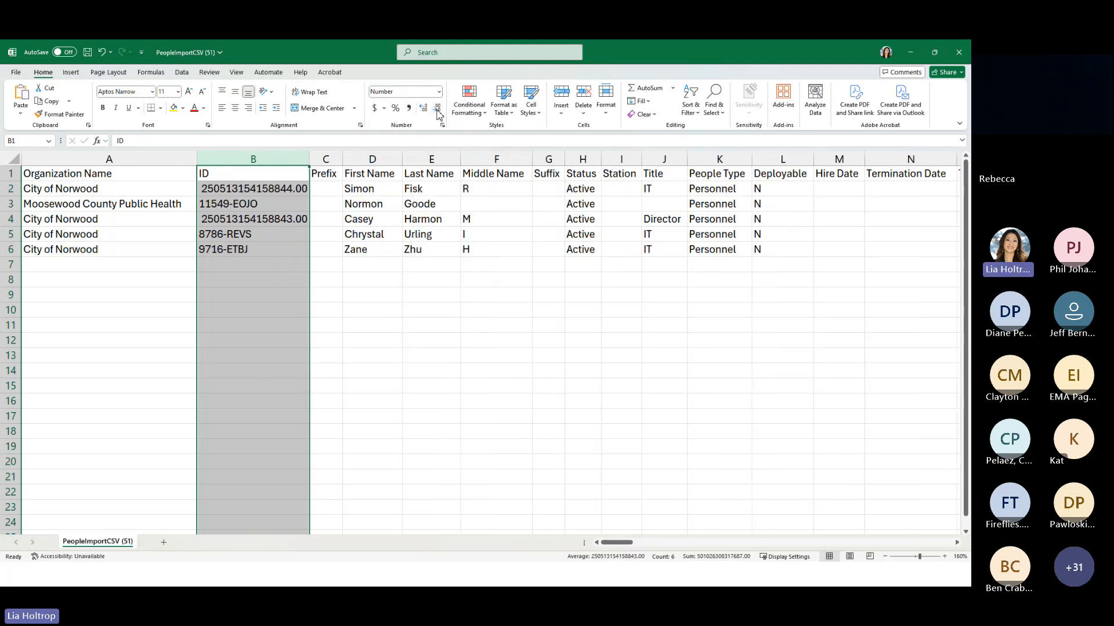
click(436, 108)
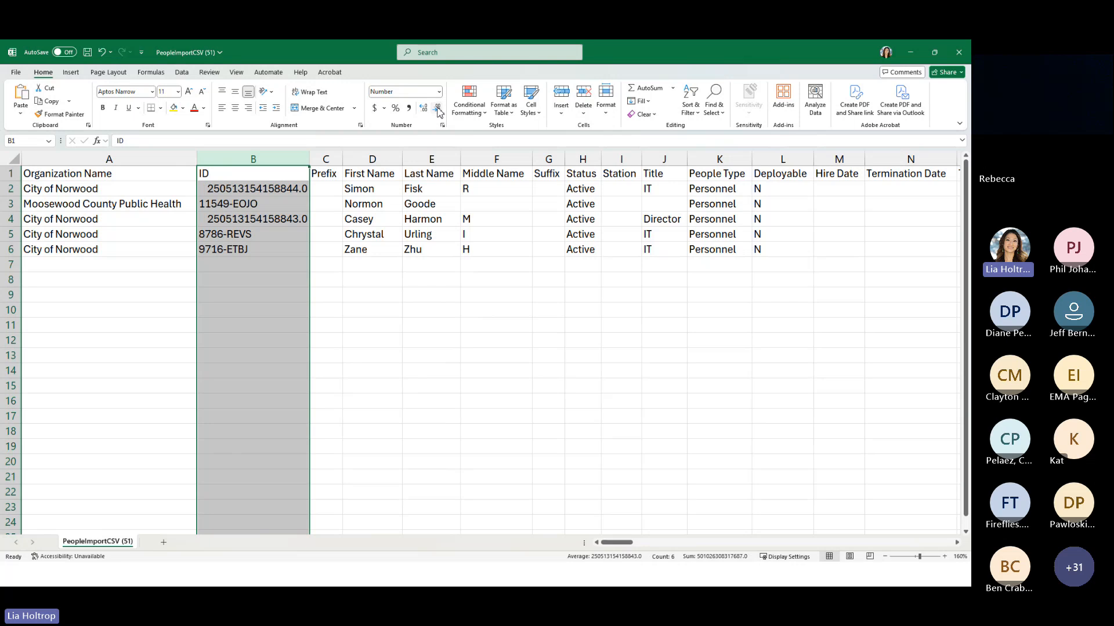
click(437, 108)
click(278, 286)
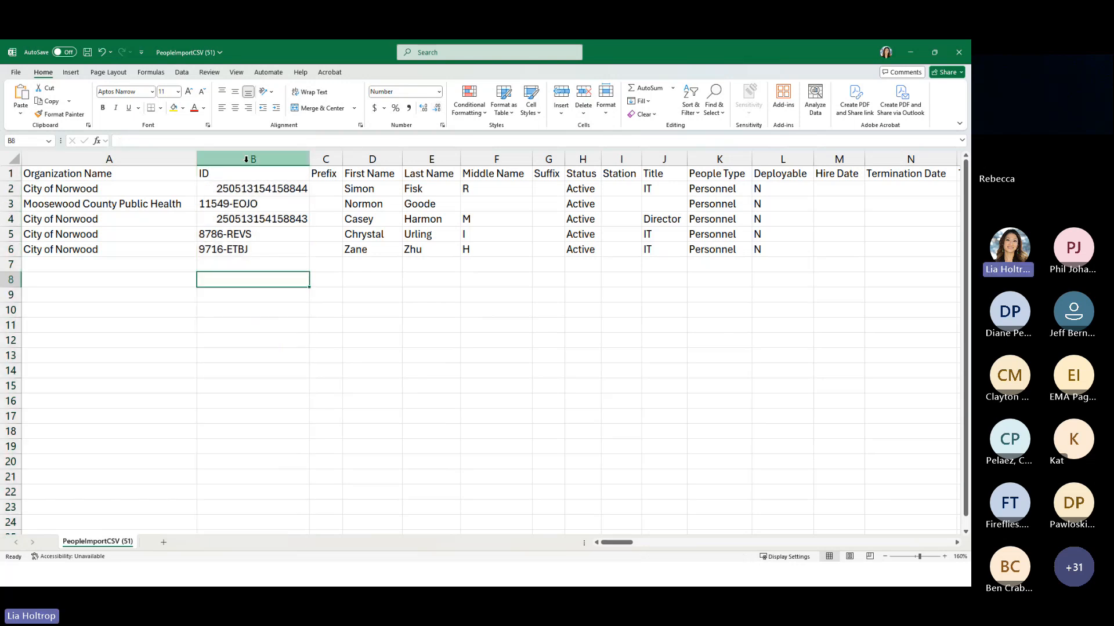
Try a different last name for the person in row 5 and restore the original one
click(107, 175)
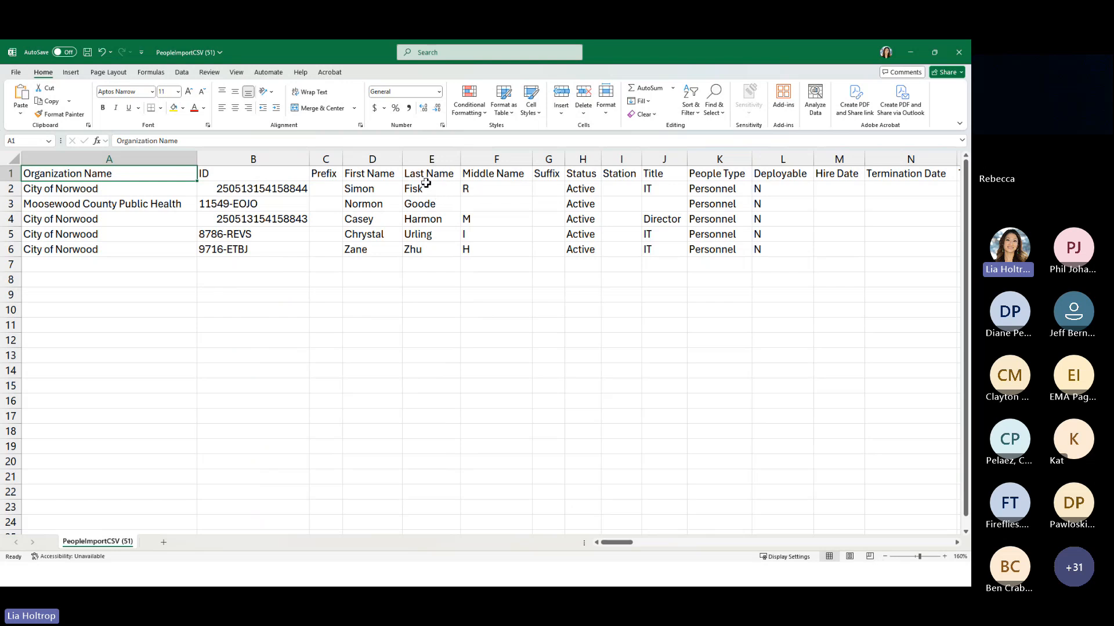
click(430, 239)
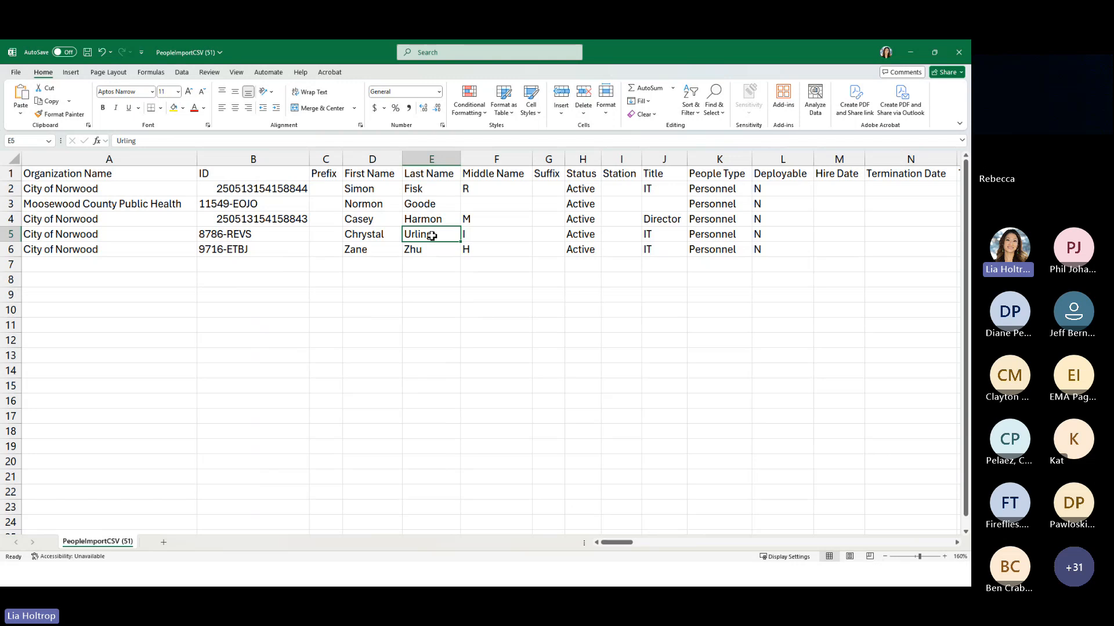
text(M)
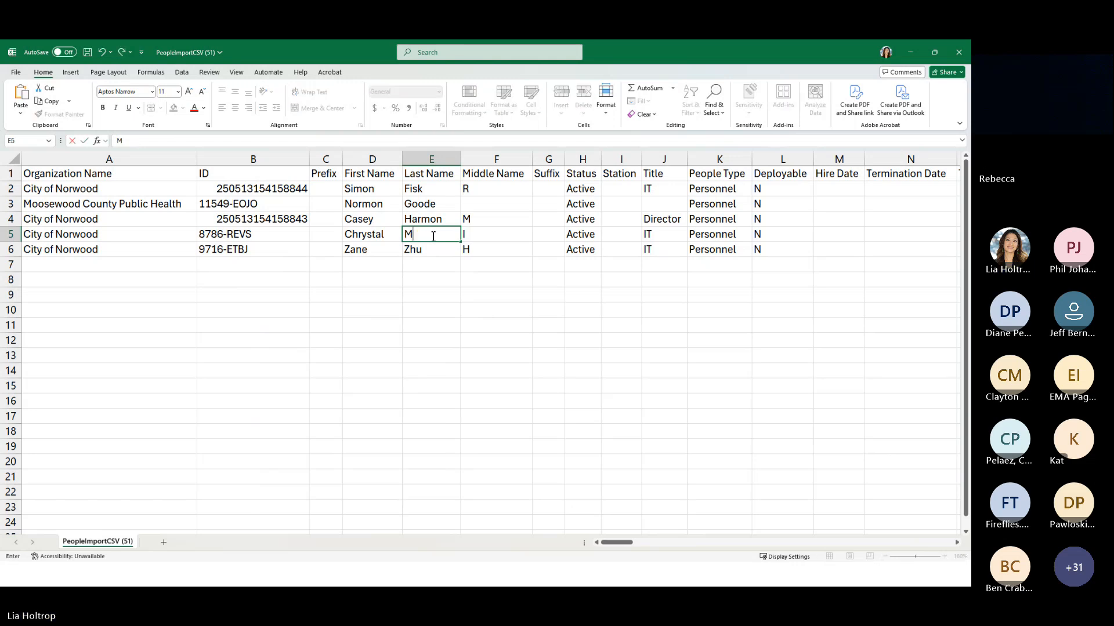
text(oore)
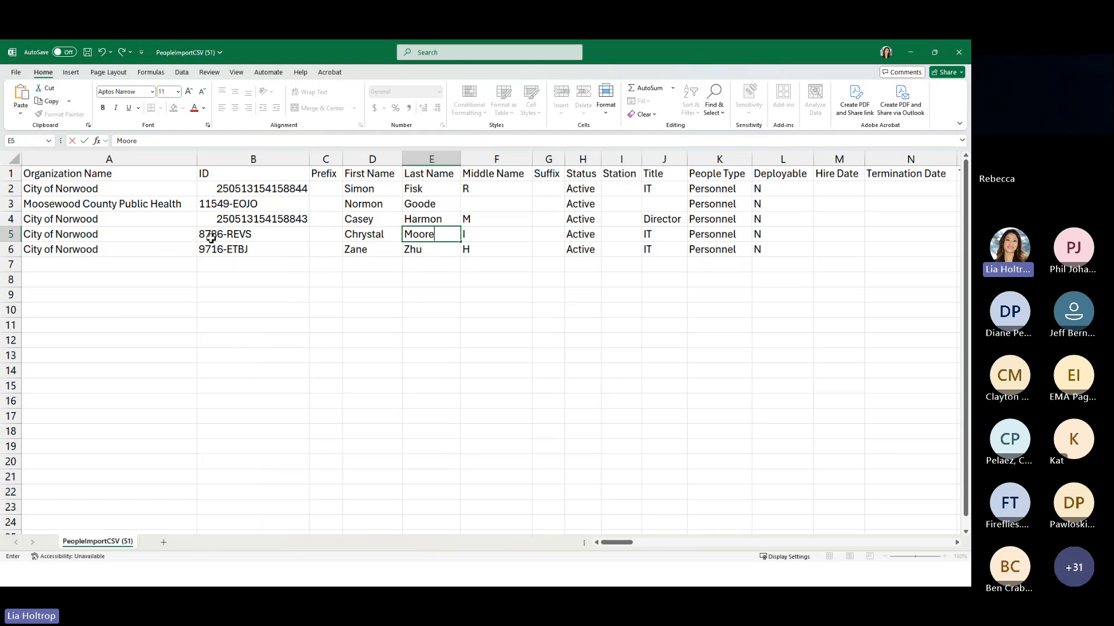
drag(436, 235, 388, 238)
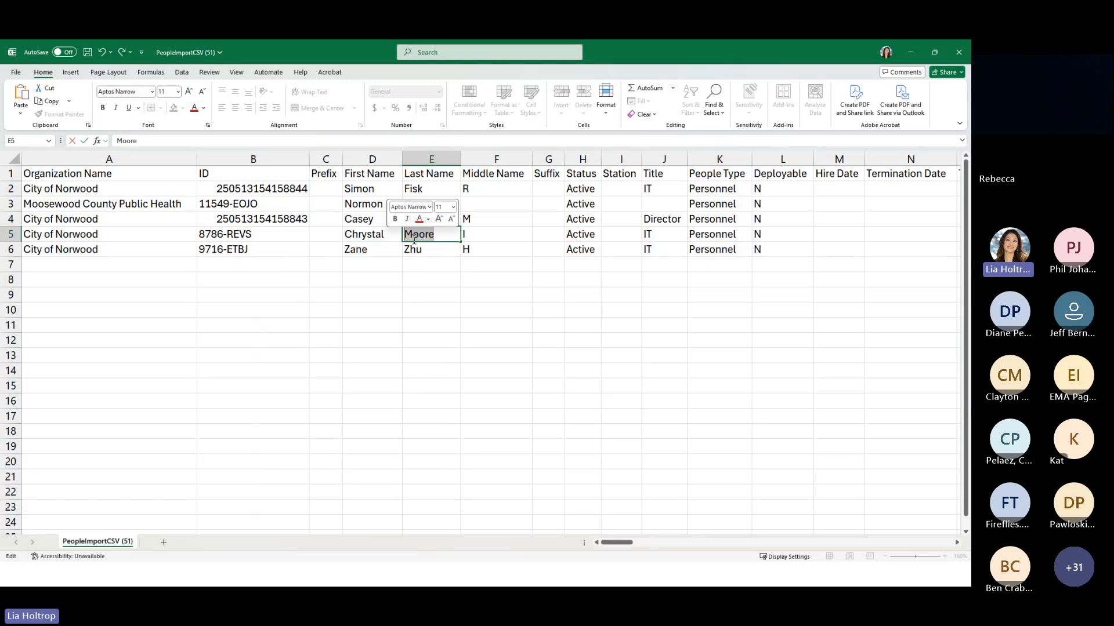
text(Urling)
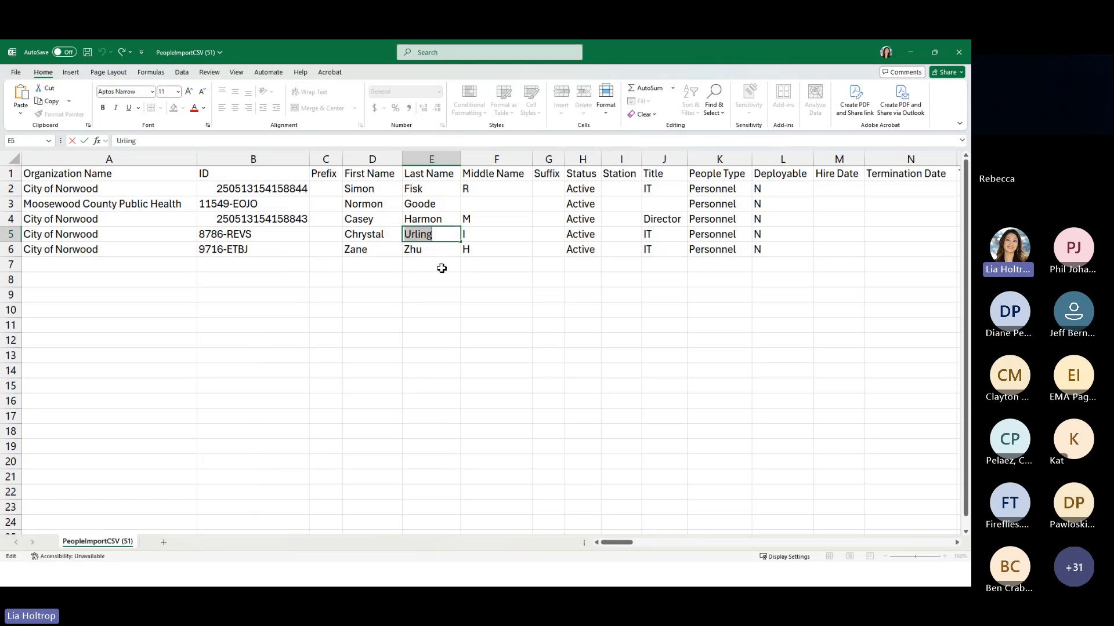
Replace the ID in cell B5 with a different personnel ID
click(250, 238)
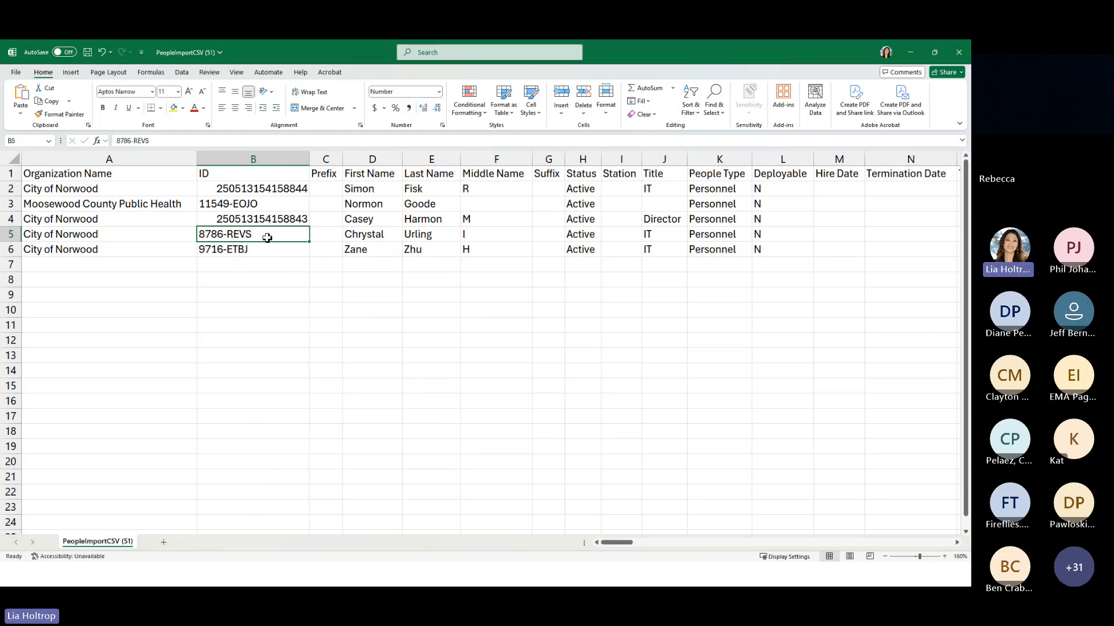
double_click(228, 235)
drag(229, 235, 266, 238)
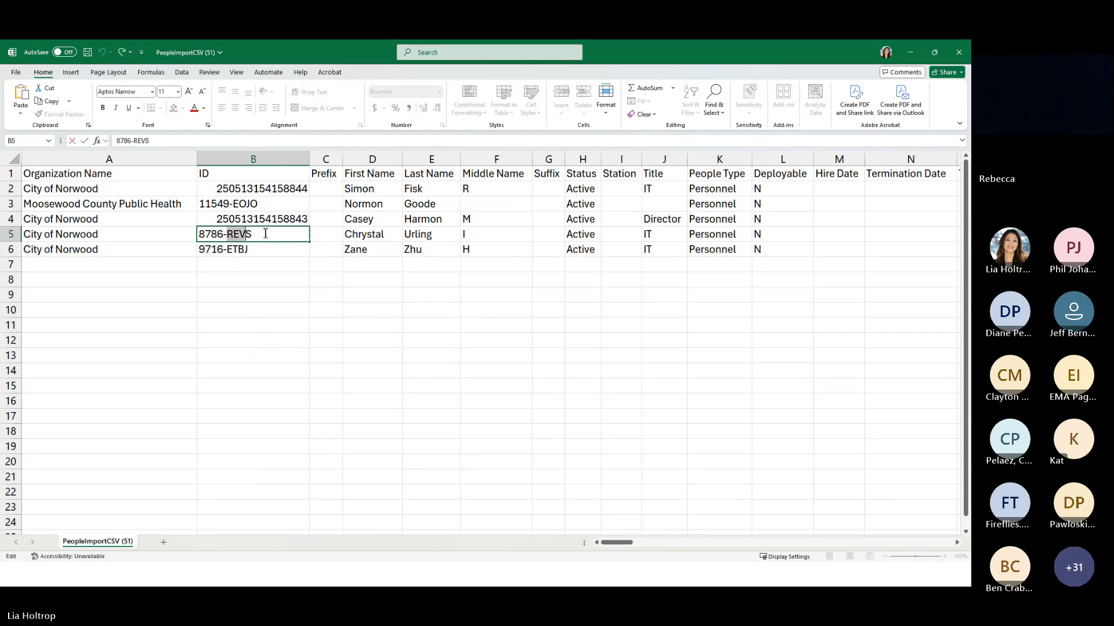
key(BackSpace)
key(BackSpace)
key(BackSpace)
key(BackSpace)
key(BackSpace)
key(BackSpace)
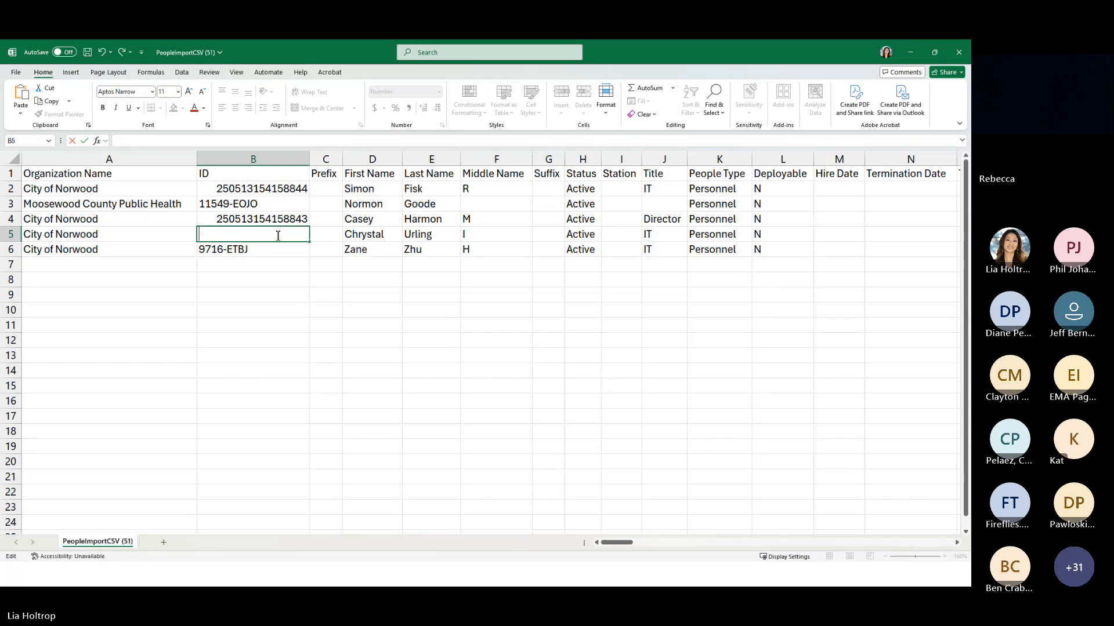
text(4848-REIN)
click(254, 255)
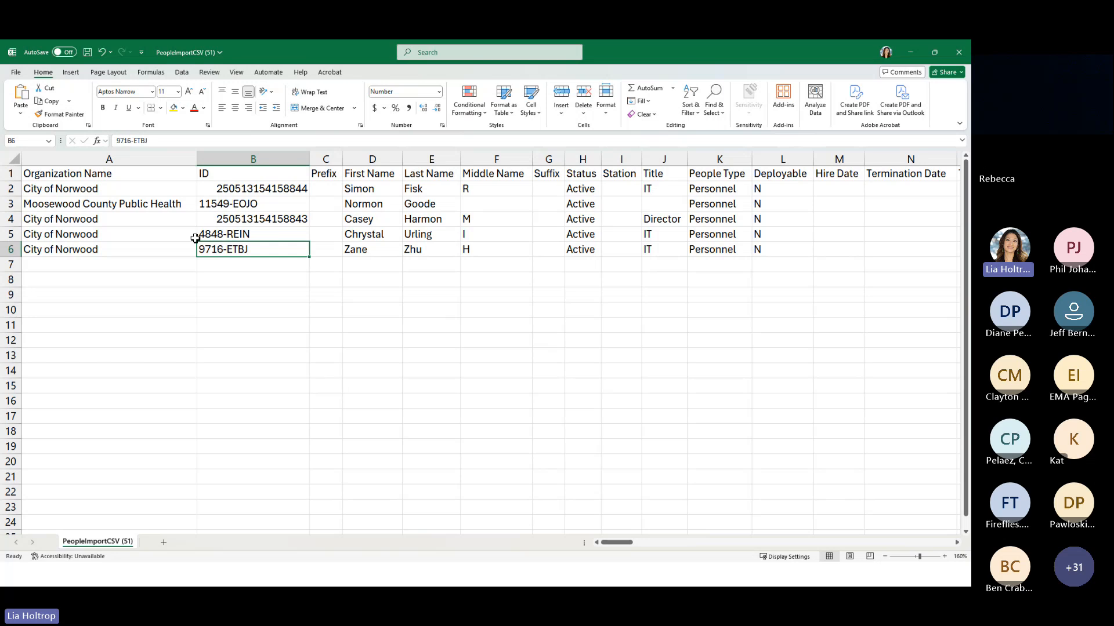
click(219, 236)
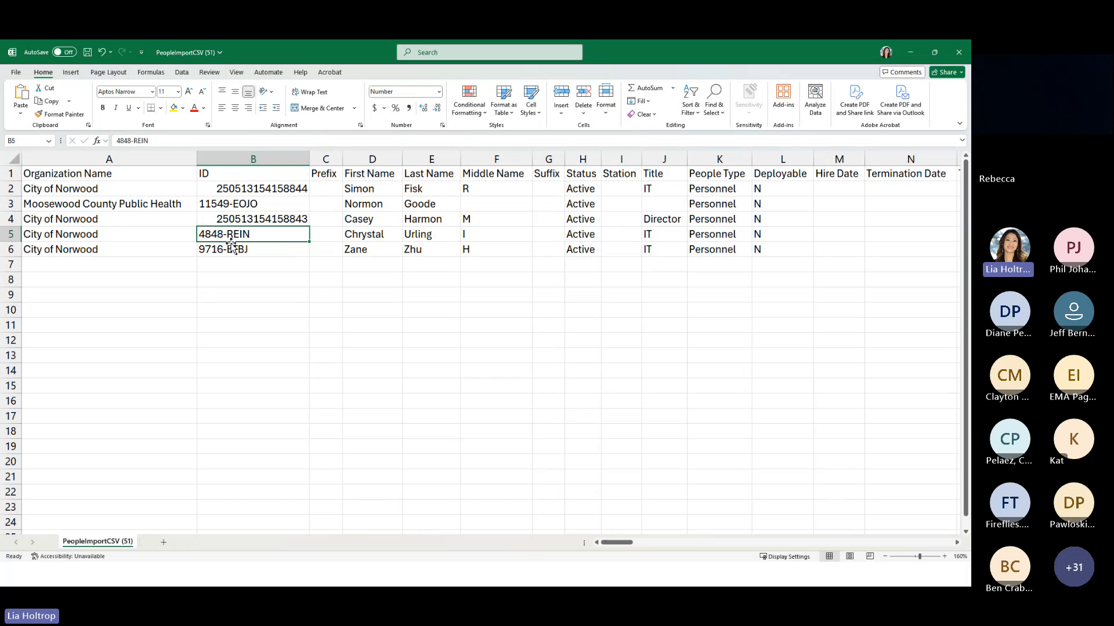
Switch to SalamanderLive, open the profile of the first person in the list and open it for editing to examine the ID field
key(alt+Tab)
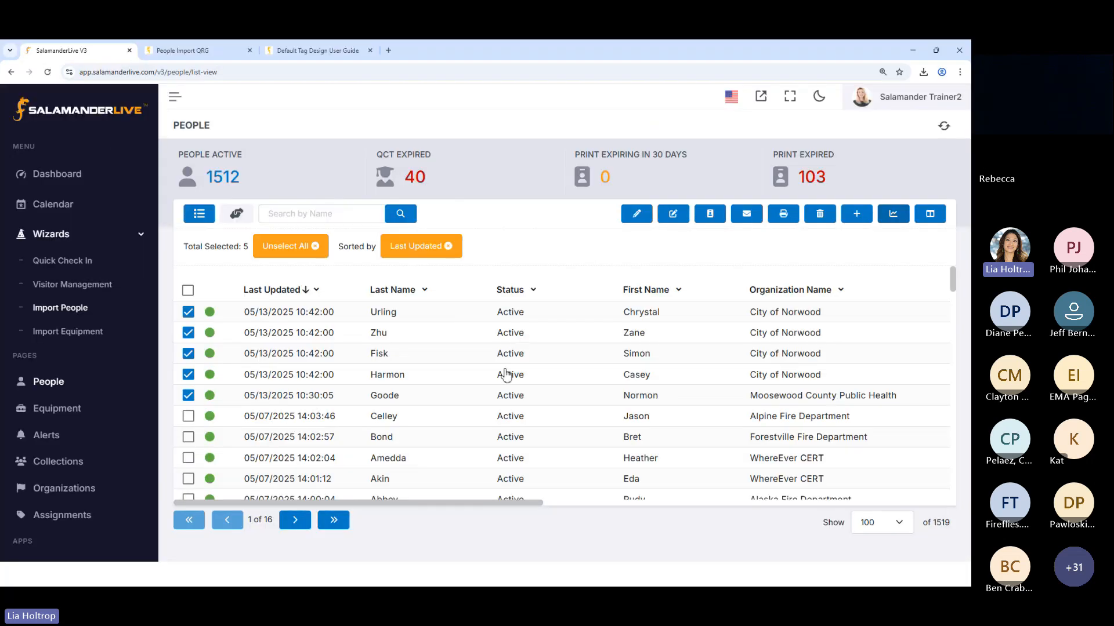
click(650, 316)
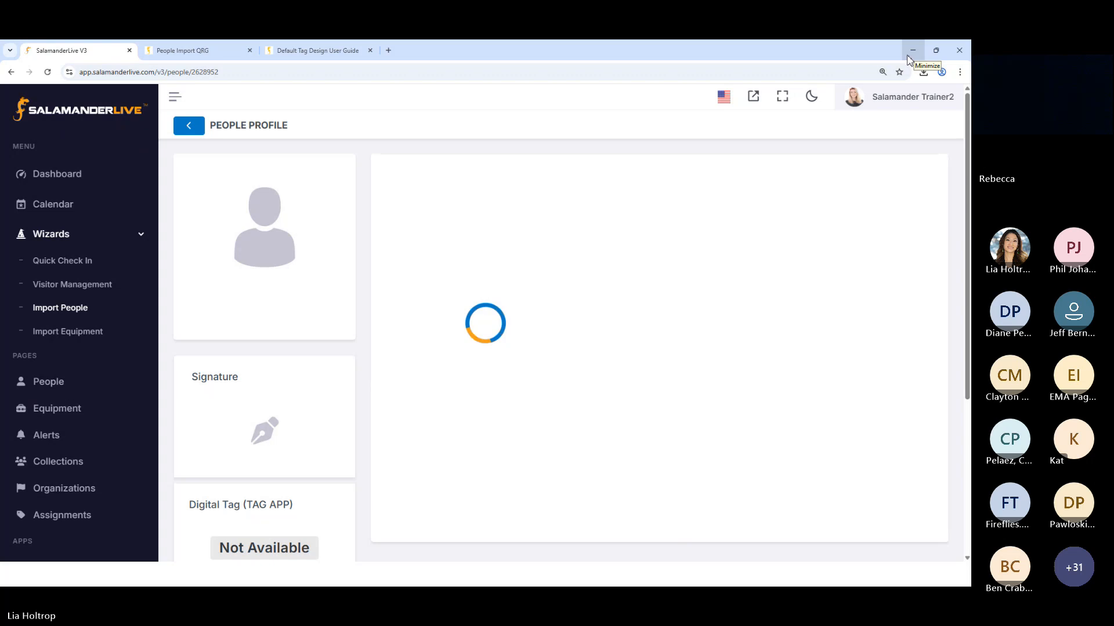
click(47, 73)
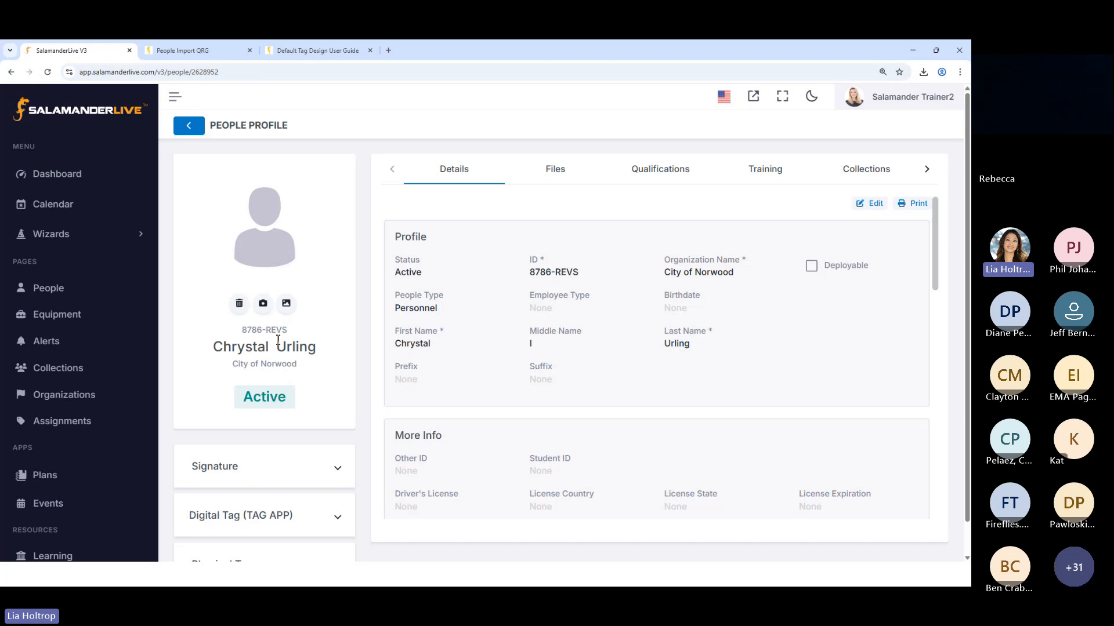
click(867, 206)
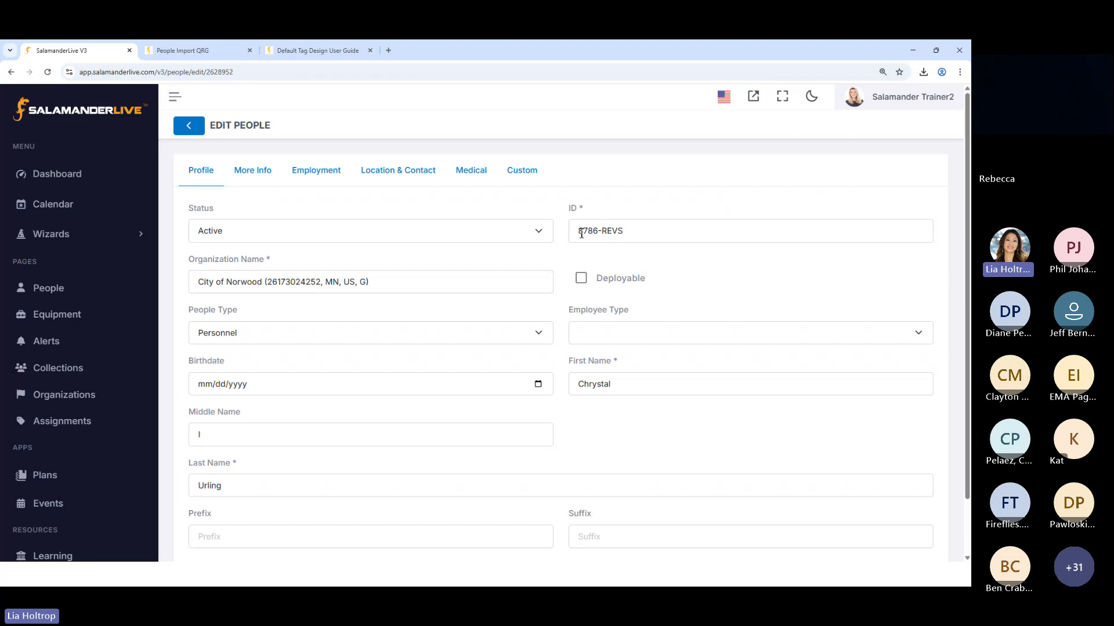
Return to the exported people sheet in Excel and undo the ID change in cell B5
click(912, 52)
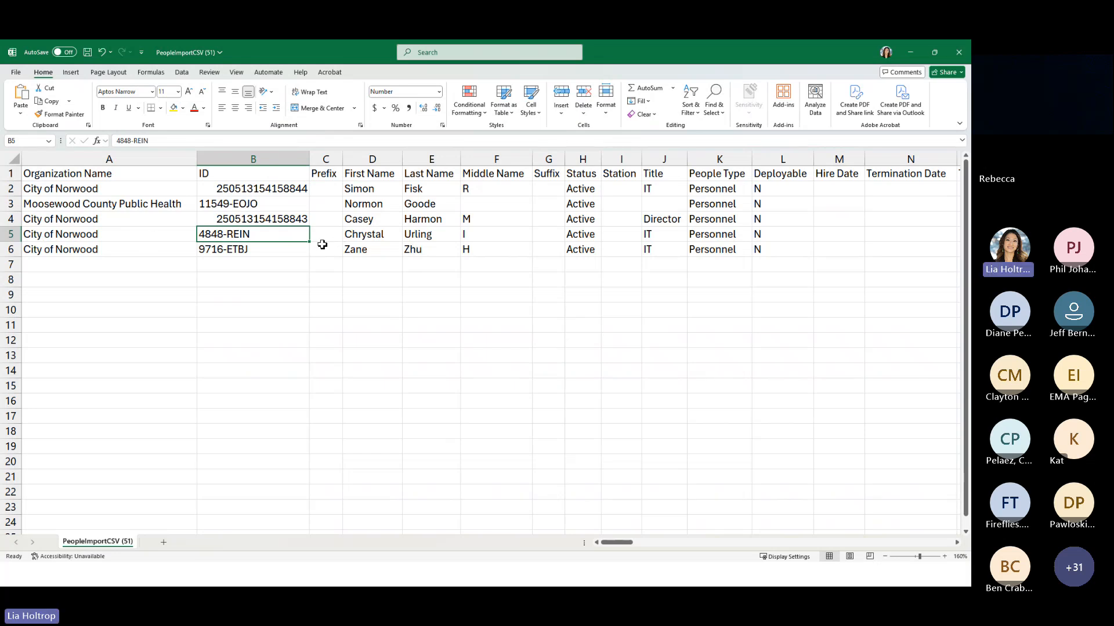
click(103, 53)
Go back to the person's profile in SalamanderLive, examine its details and reopen its edit form
click(910, 56)
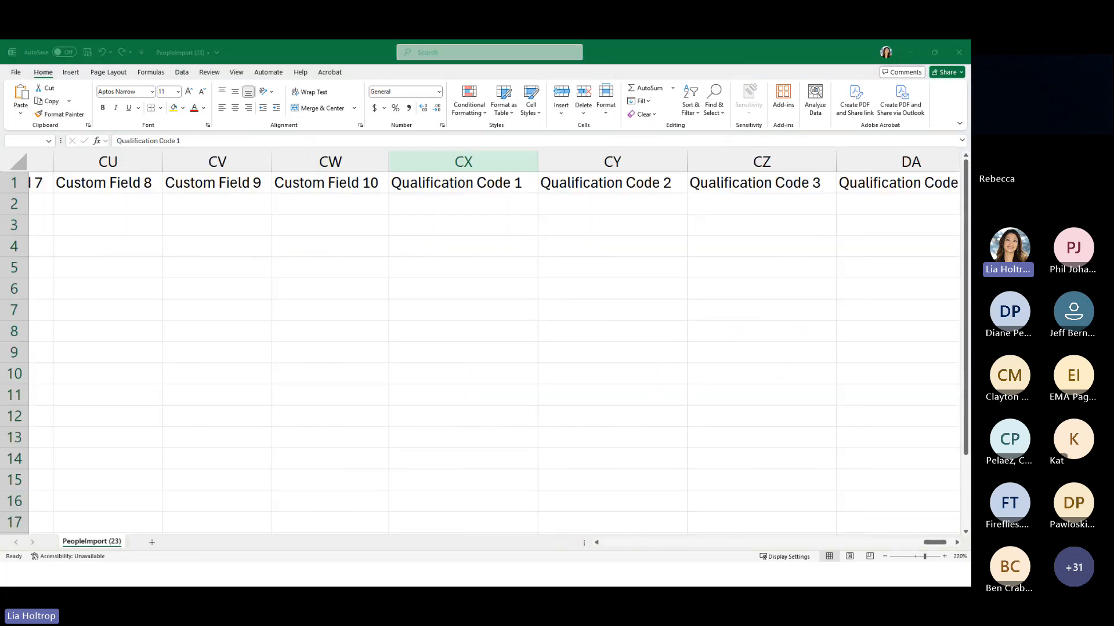
key(alt+Tab)
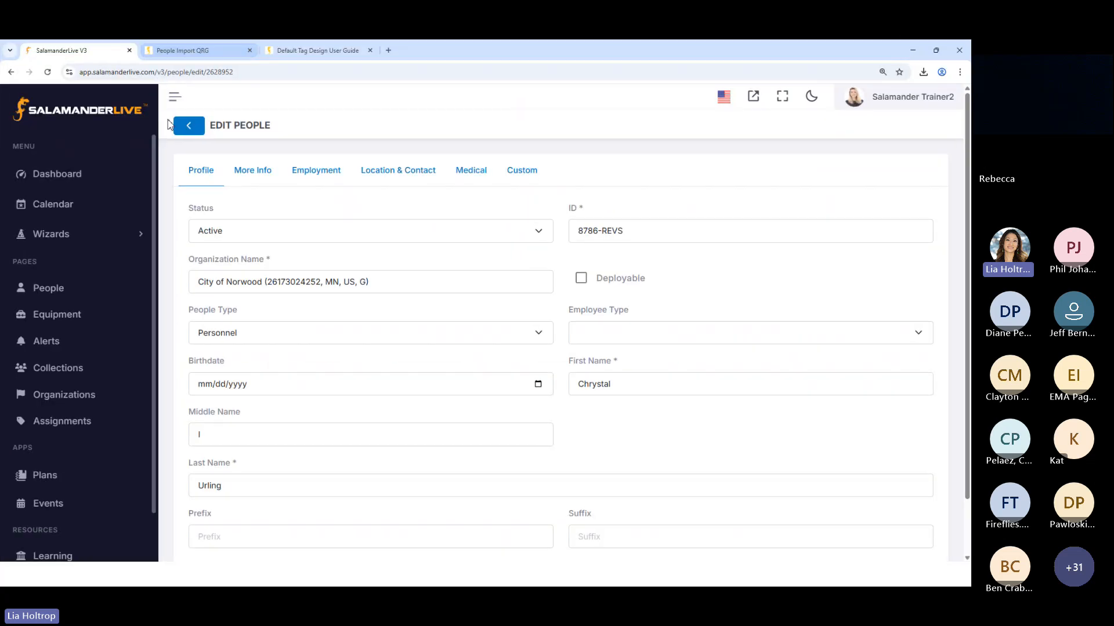
click(182, 125)
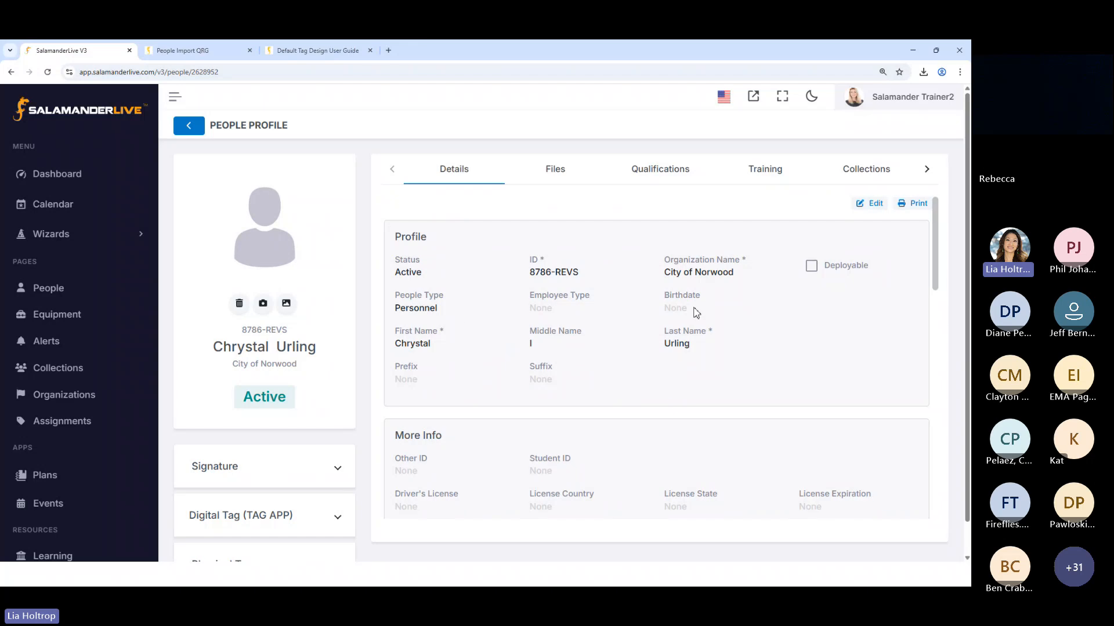
click(870, 203)
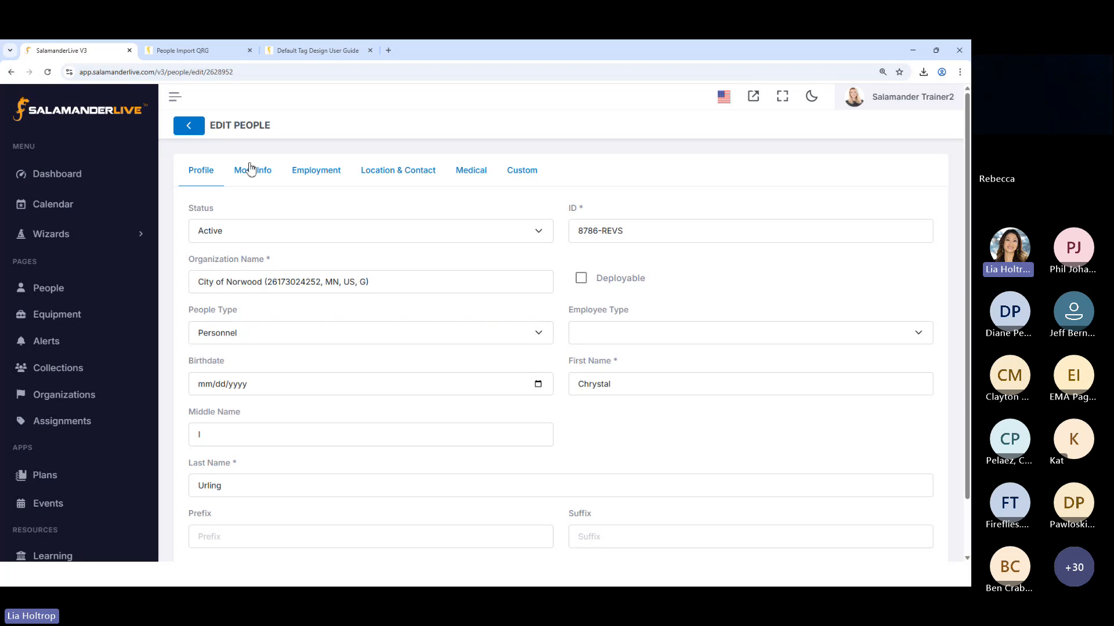
Switch to the PeopleImport (23) sheet in Excel and clear the IDs in cells B5 and B4
click(907, 53)
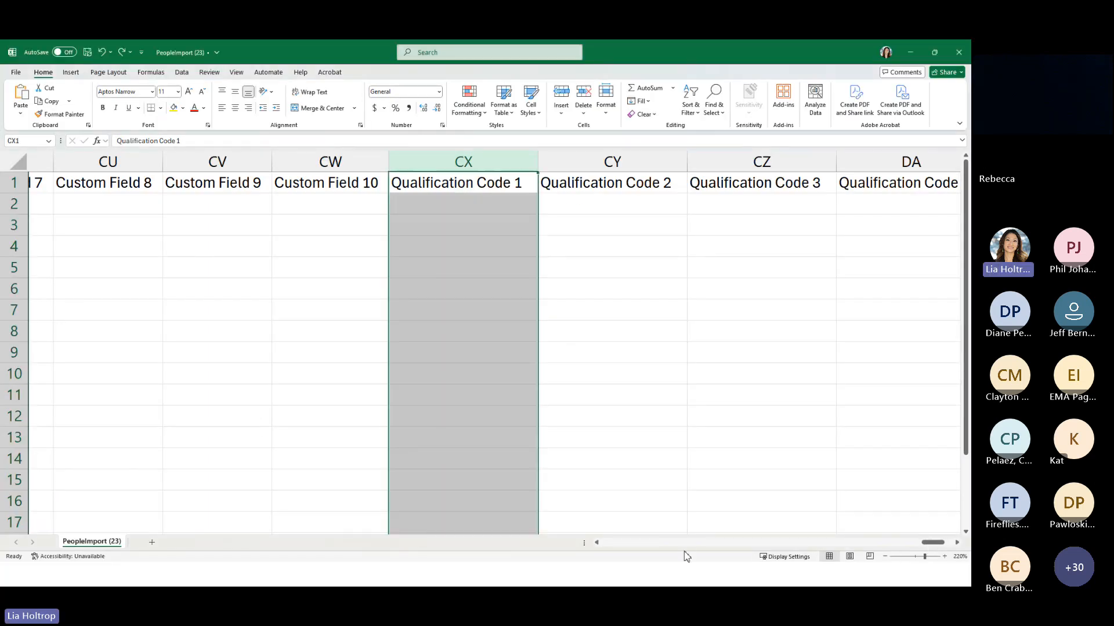
drag(929, 545, 609, 544)
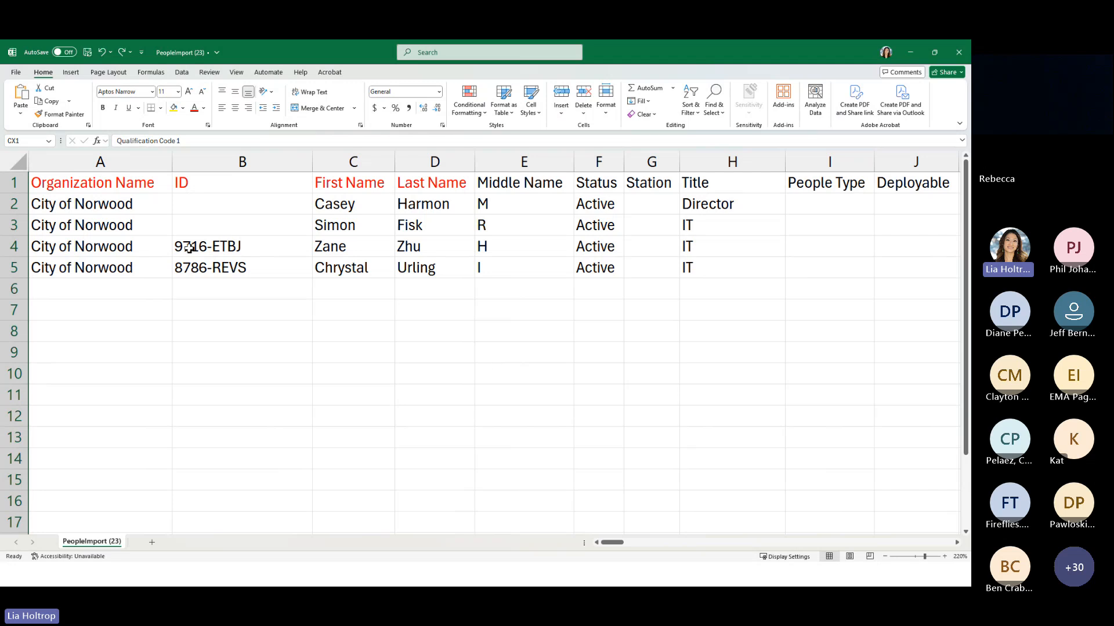
click(214, 273)
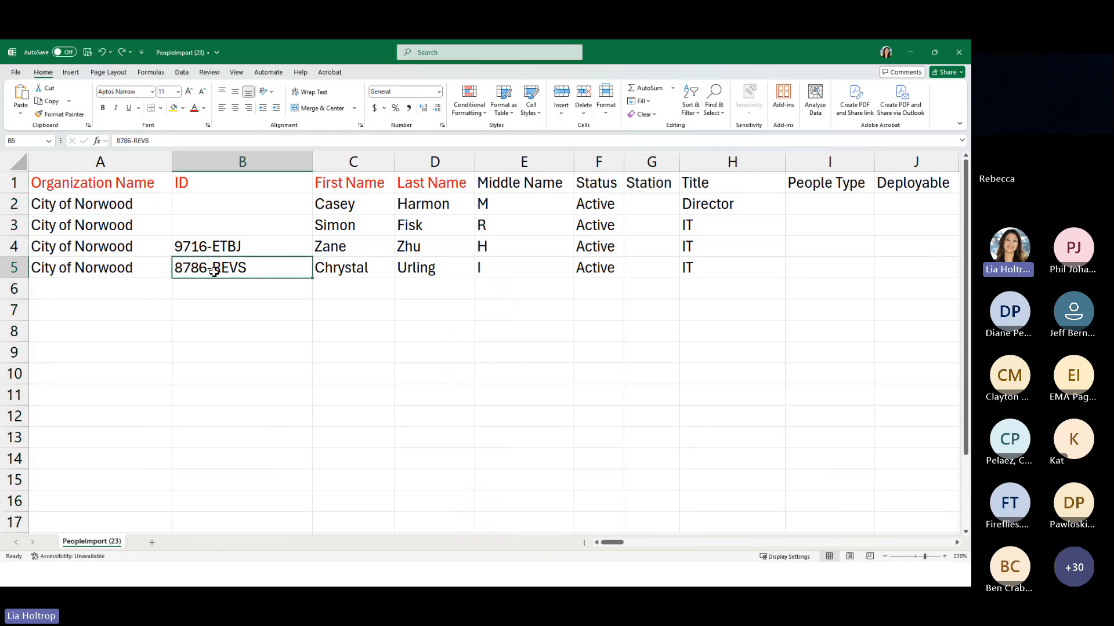
key(Delete)
click(229, 246)
key(Delete)
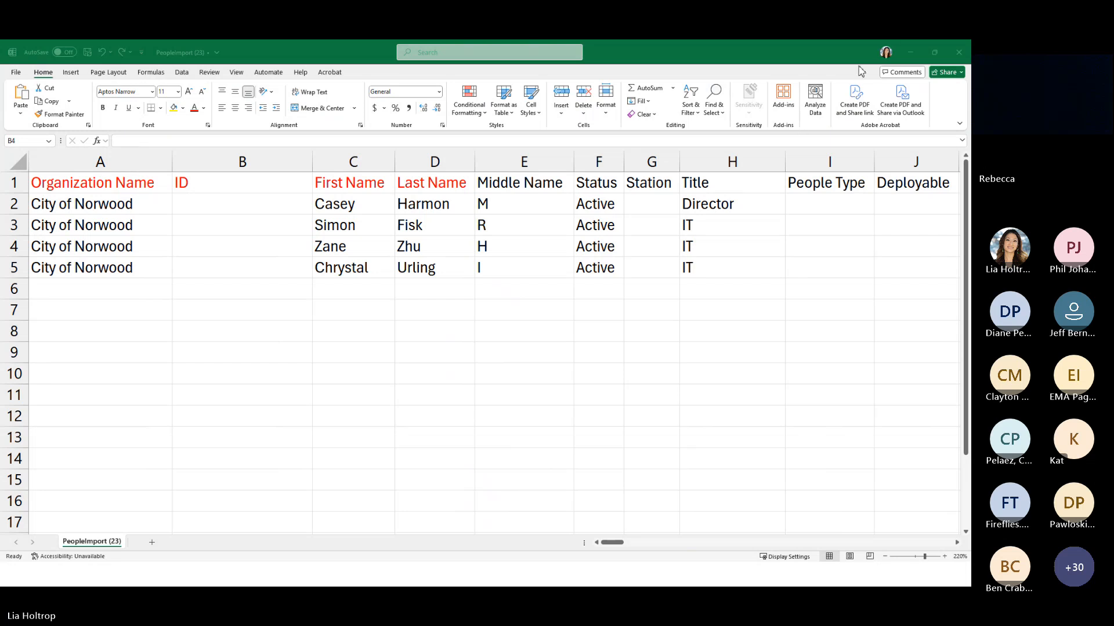
Return to the PeopleImportCSV (51) sheet and set Deployable to Y for all five people in L2:L6
click(910, 53)
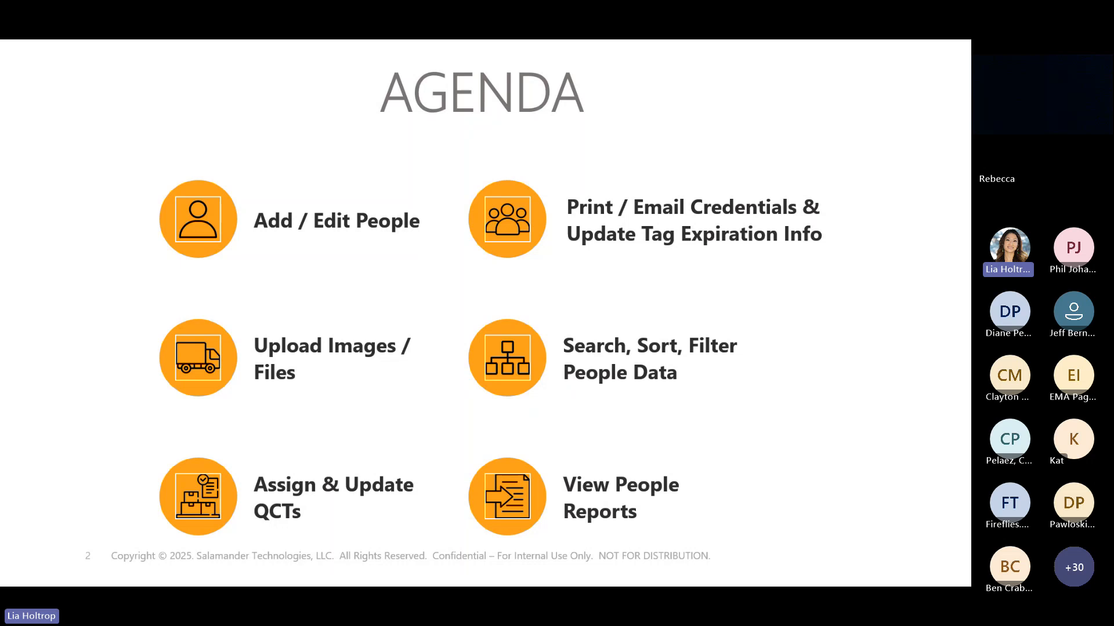
key(alt+Tab)
click(307, 293)
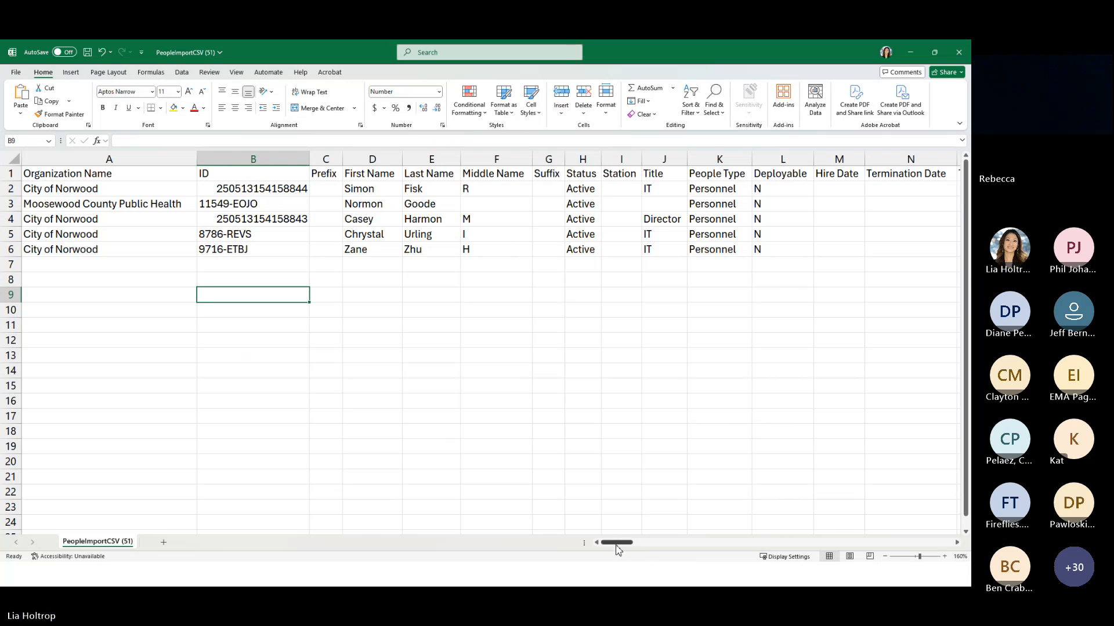
drag(616, 545, 622, 545)
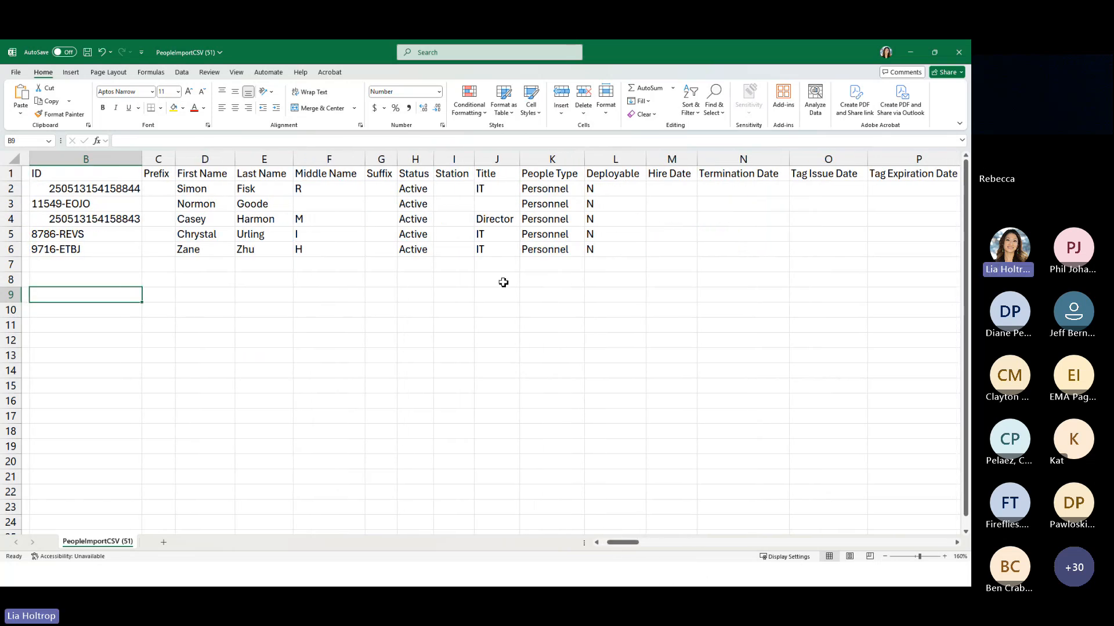
click(613, 190)
text(y)
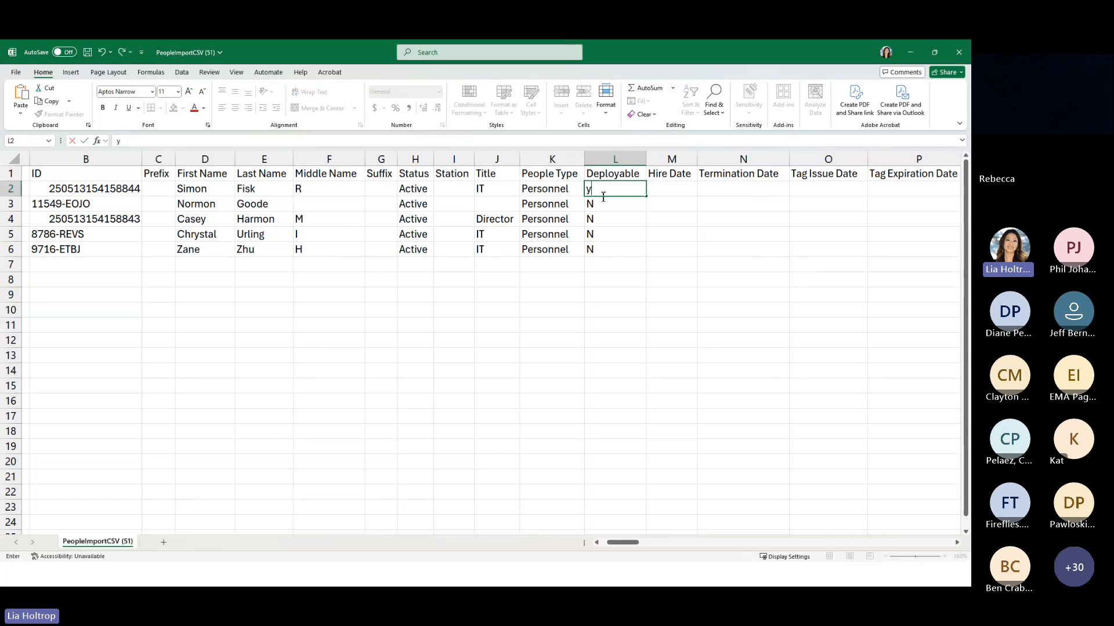
key(BackSpace)
text(Y)
drag(648, 199, 648, 253)
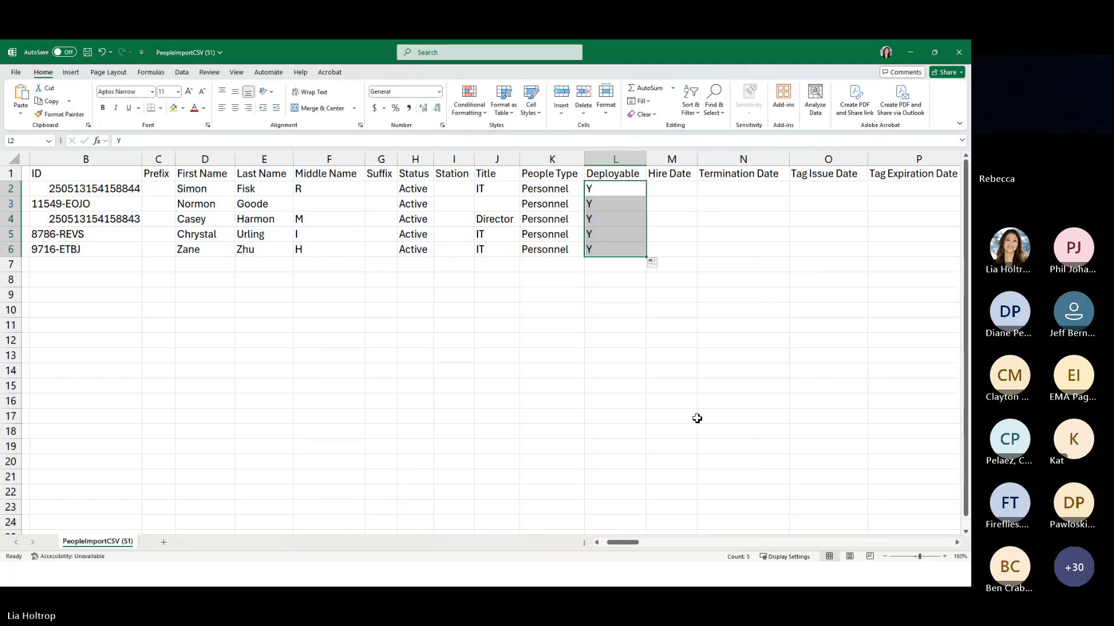
Enter a sample e-mail address in cell T2 and fit the Email Address column to its contents
drag(628, 546, 656, 545)
click(455, 191)
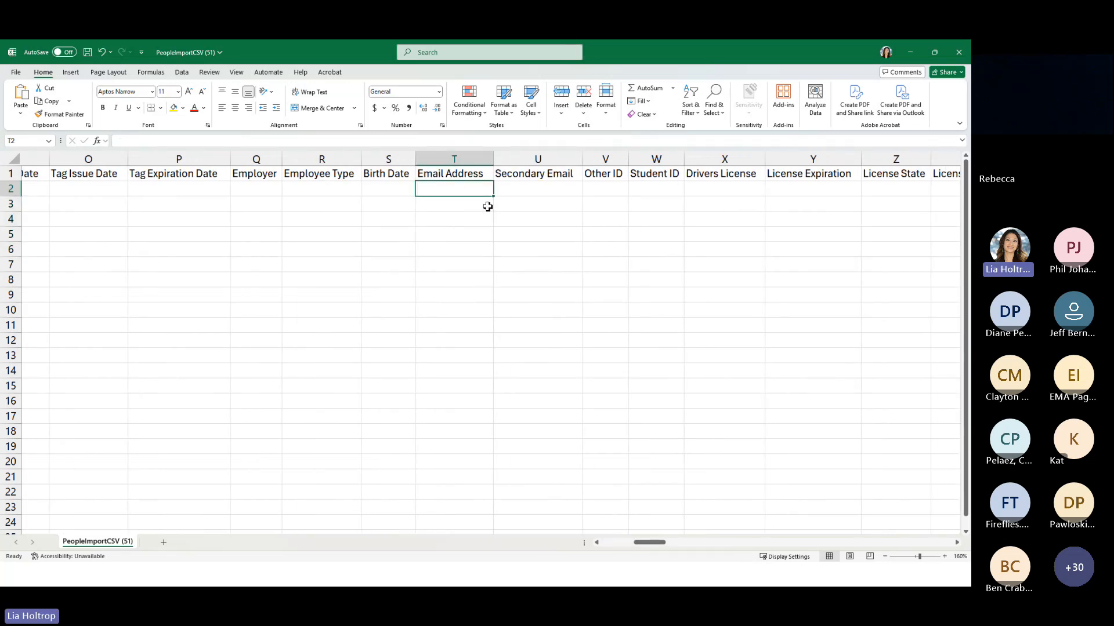
text(test)
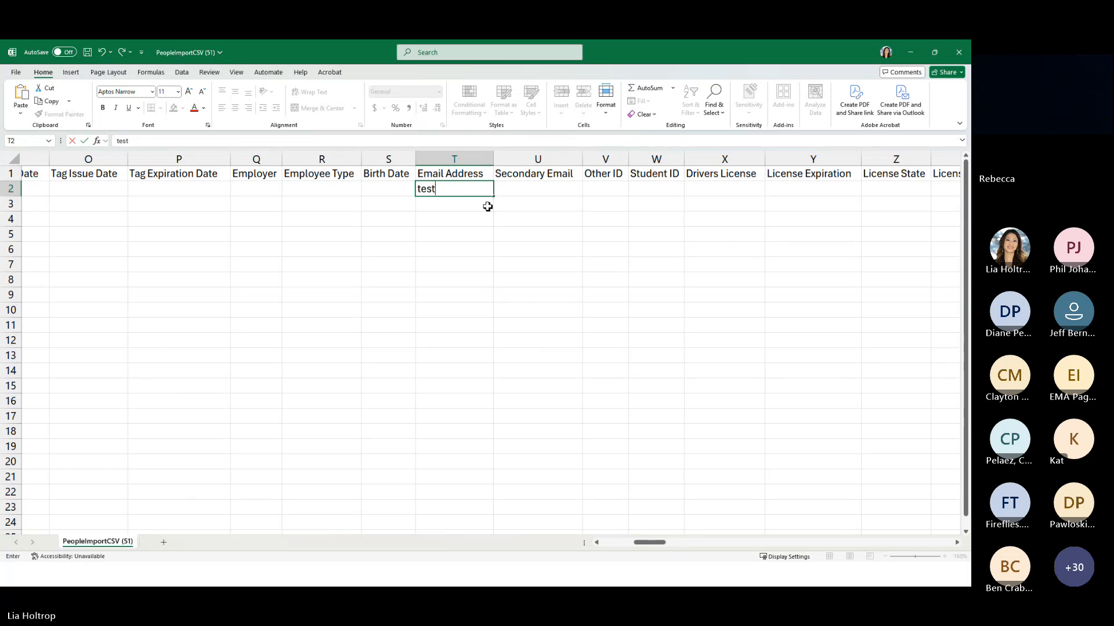
text(@yahoo.com)
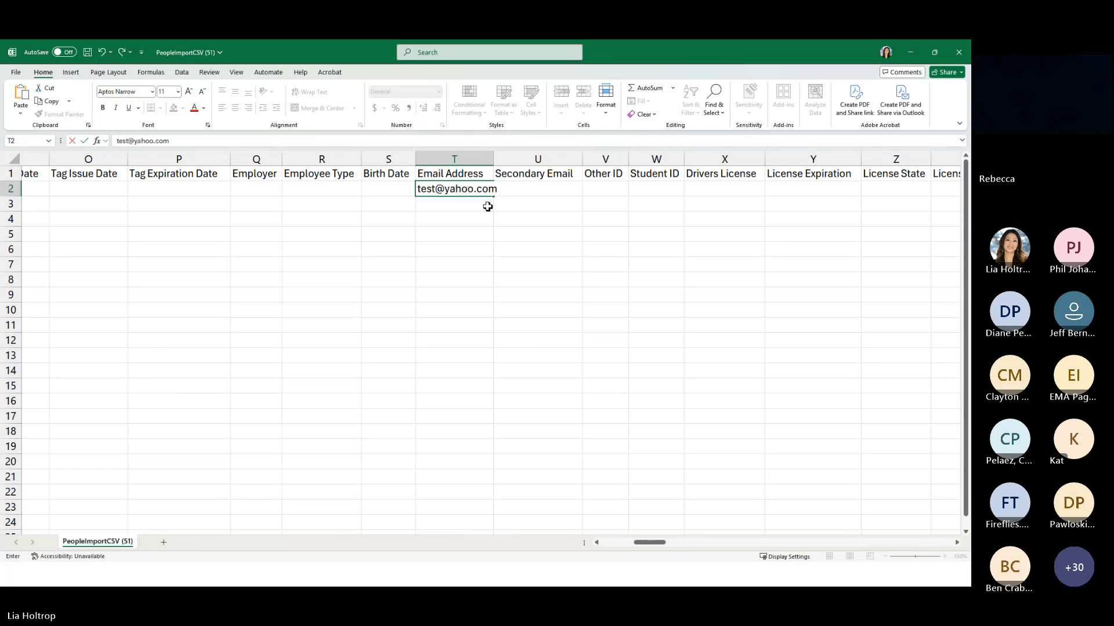
double_click(494, 160)
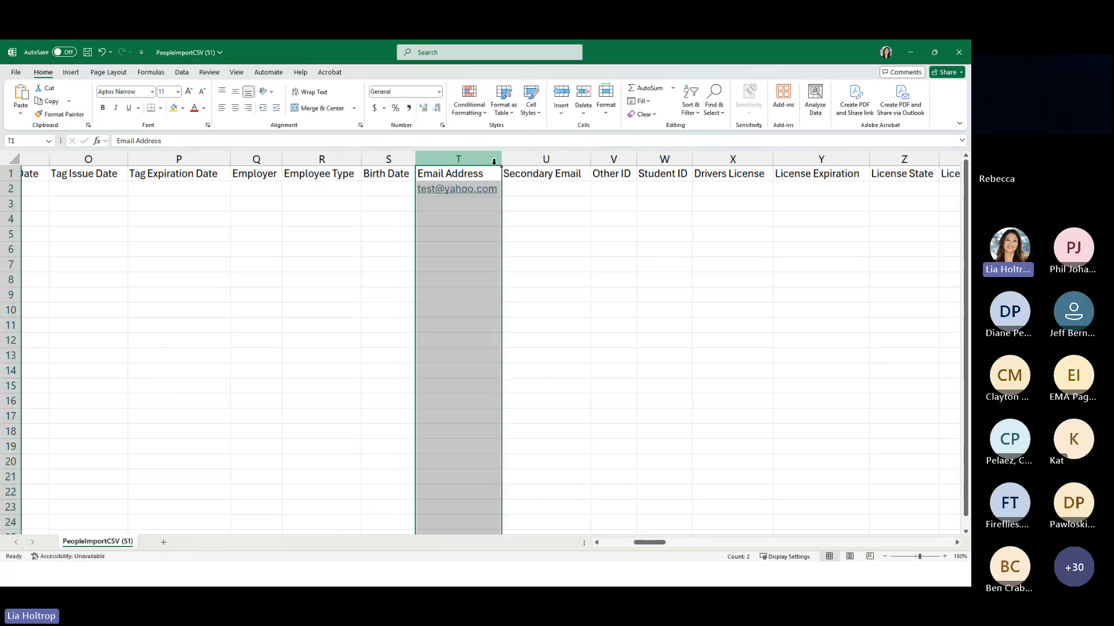
click(503, 197)
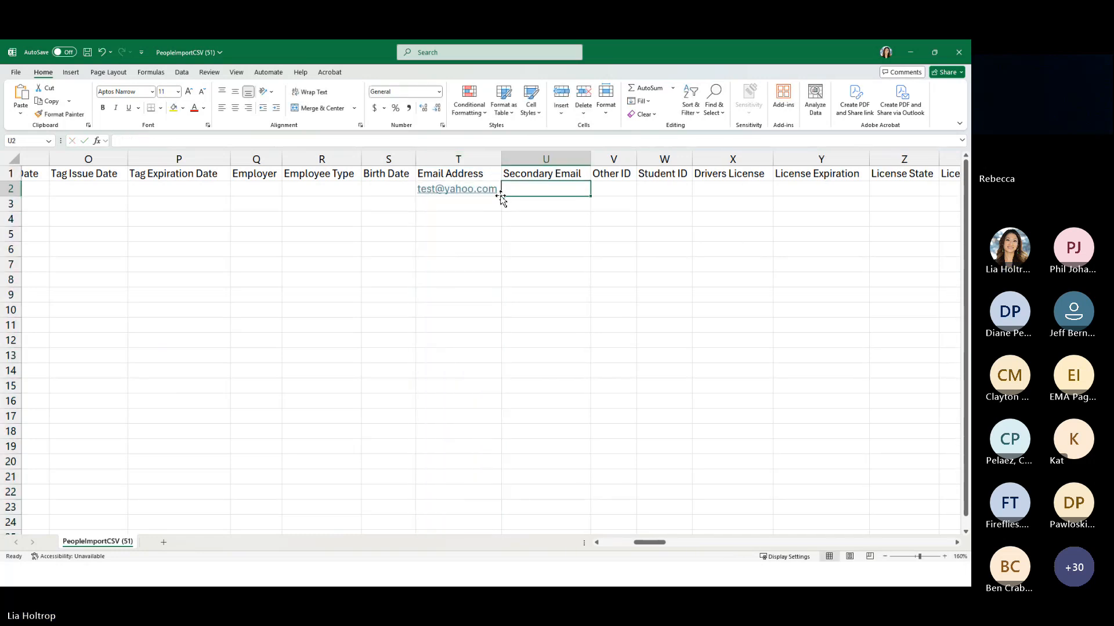
Copy the sample e-mail address from T2 down through T5 in the Email Address column
drag(502, 196, 499, 195)
click(508, 334)
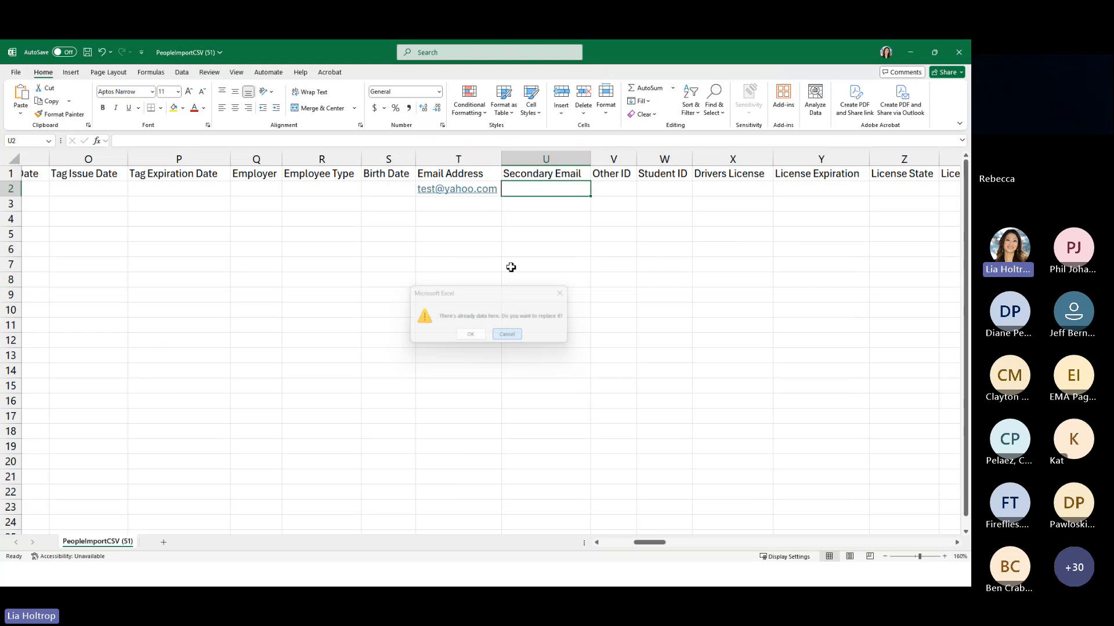
click(497, 192)
drag(501, 196, 497, 239)
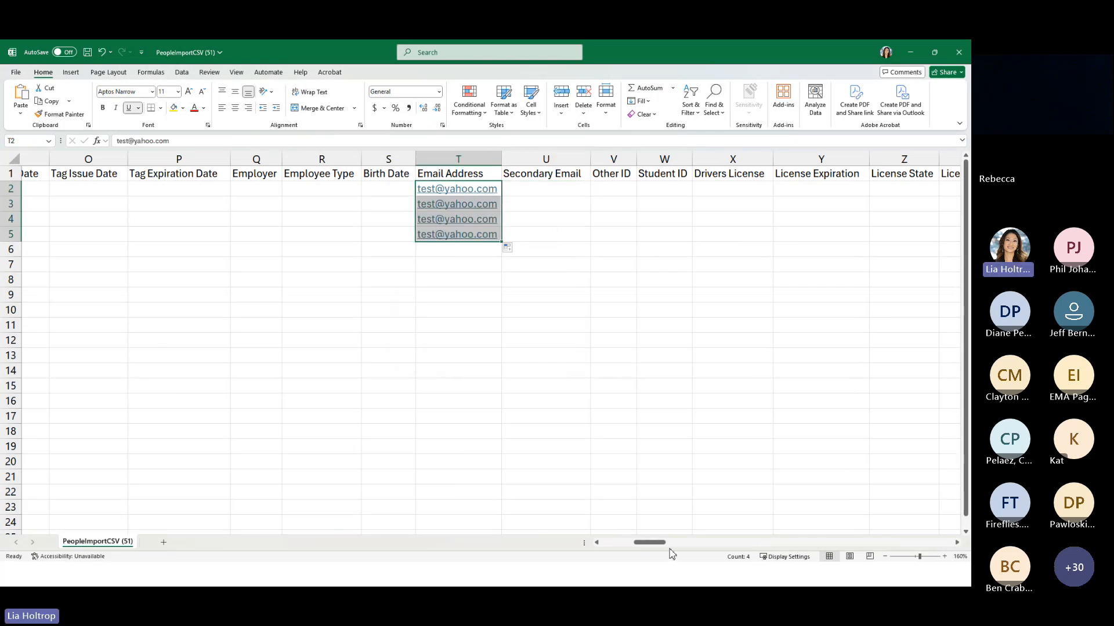
Enter a sample mobile phone number in cell AC2 and fill the series down through AC5
drag(660, 544, 680, 546)
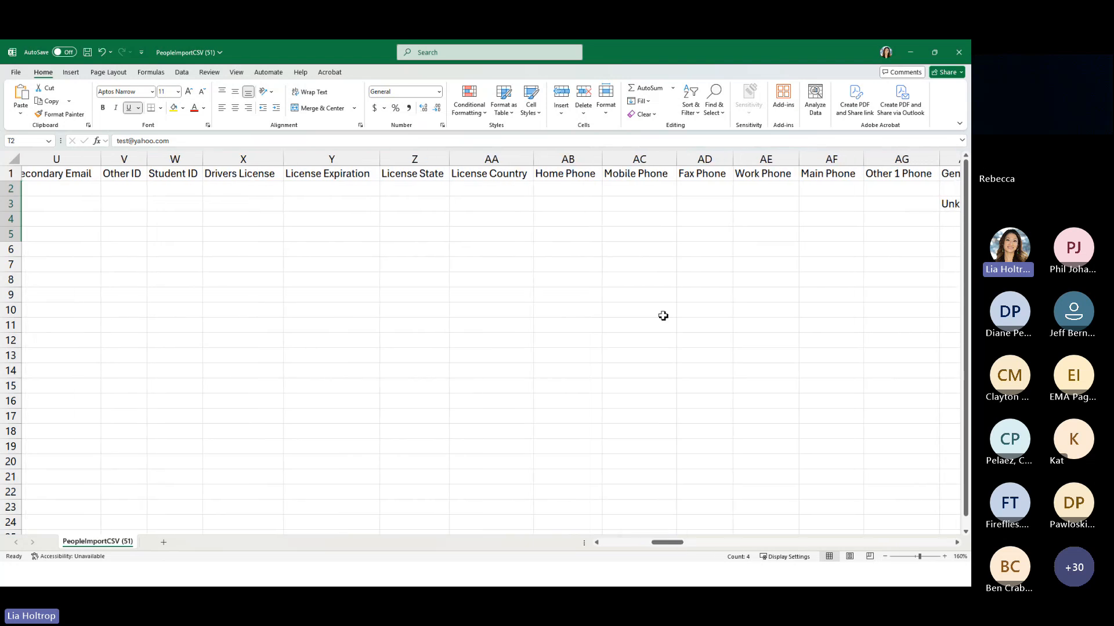
click(649, 192)
text(888)
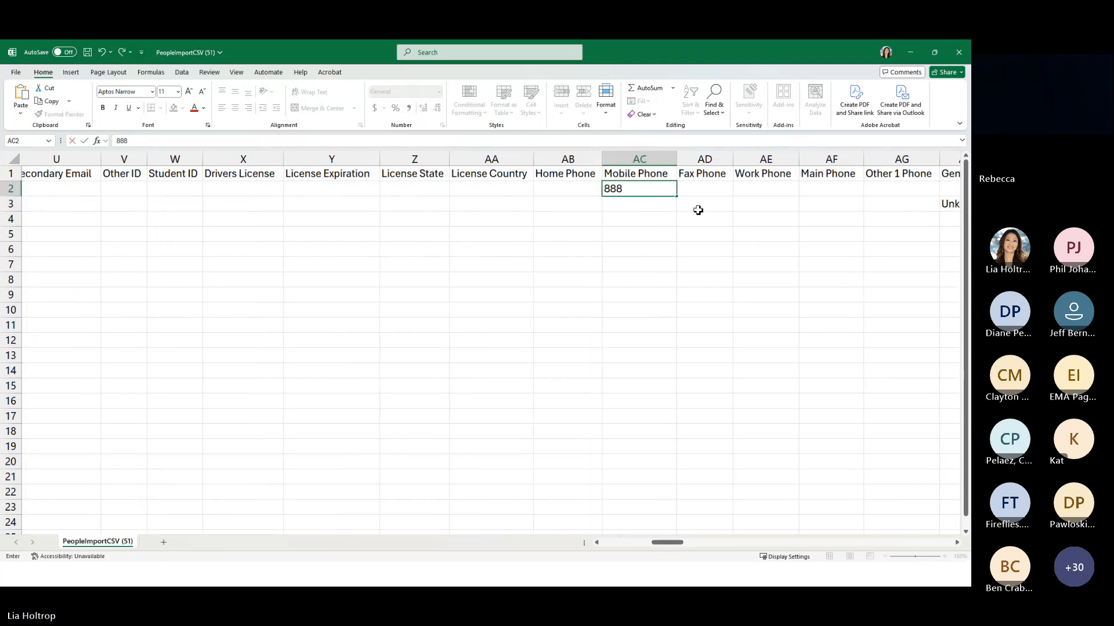
text(-888-8888)
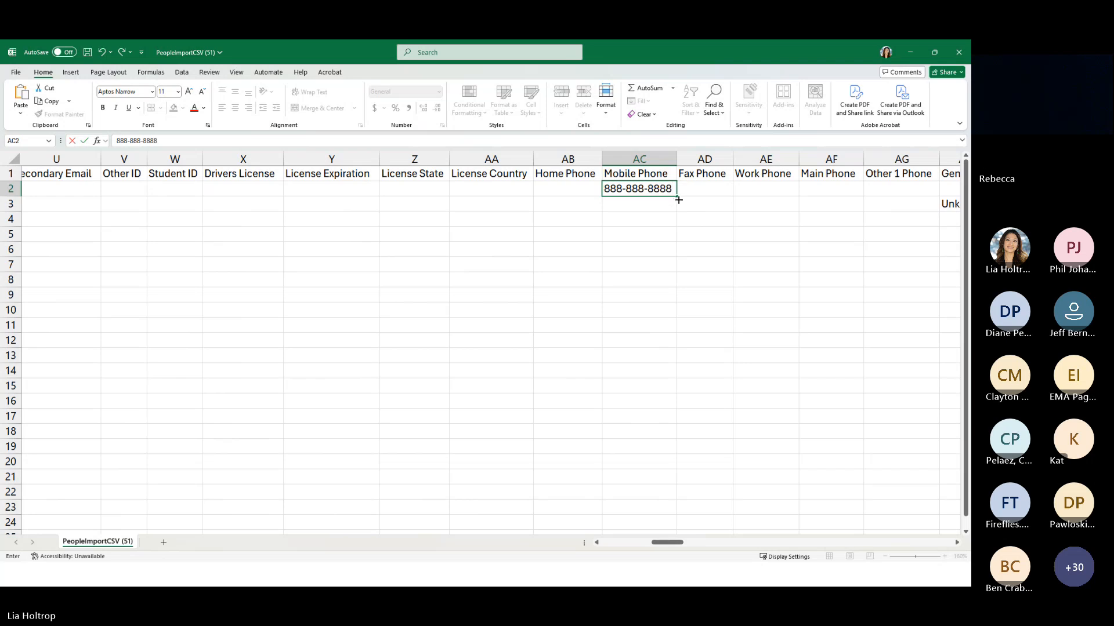
drag(679, 200, 677, 239)
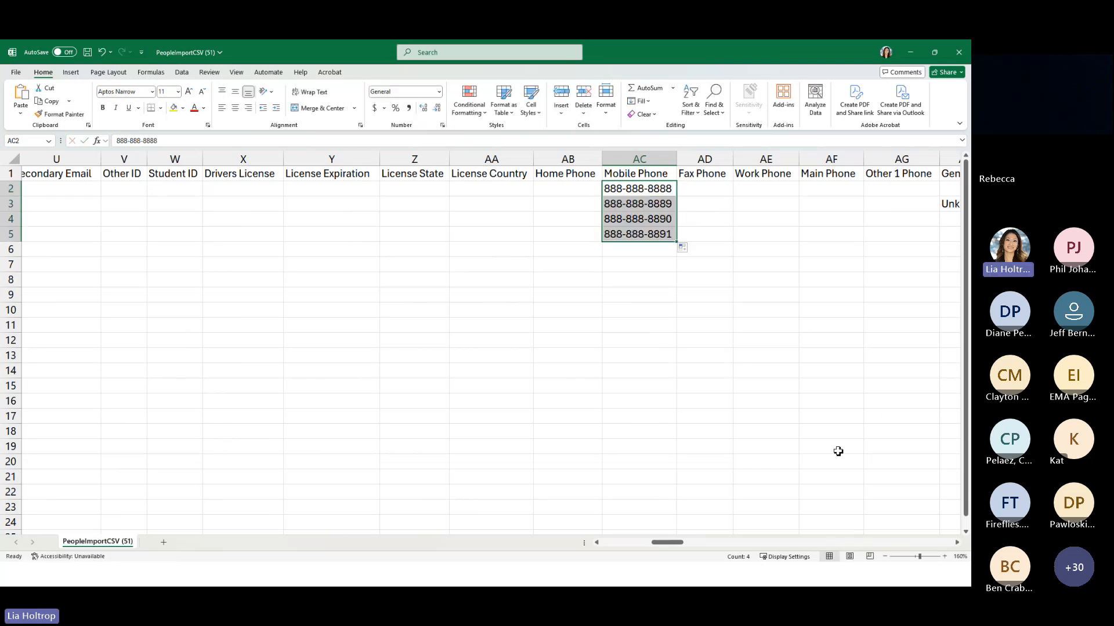
Return to the Email Address column and extend the sample e-mail address to the fifth person in T6
drag(677, 543, 644, 542)
click(699, 249)
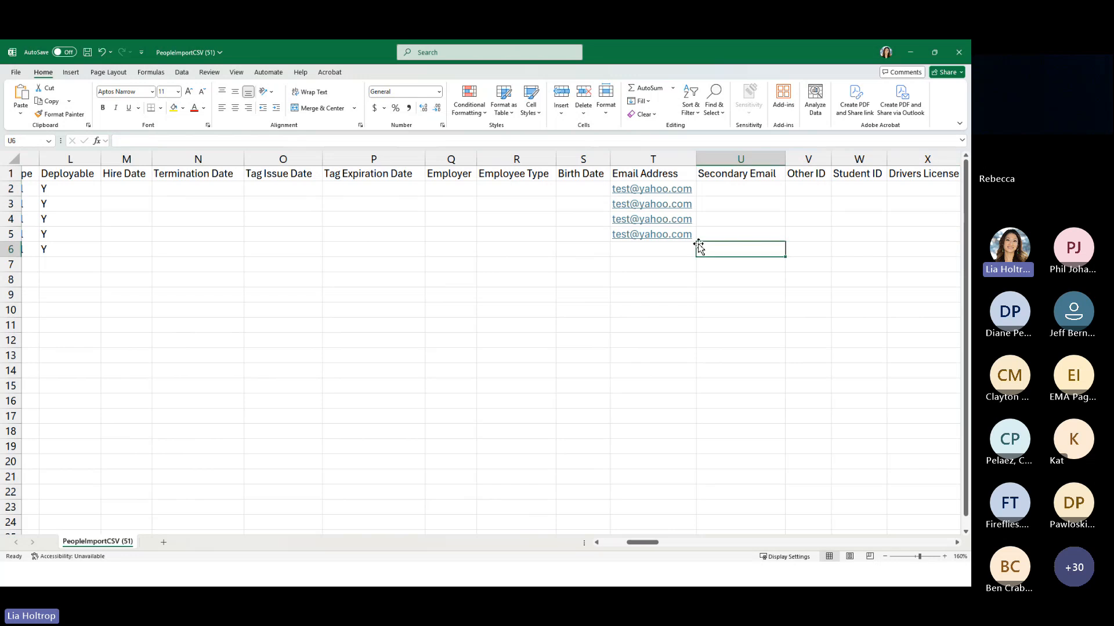
drag(699, 248, 695, 239)
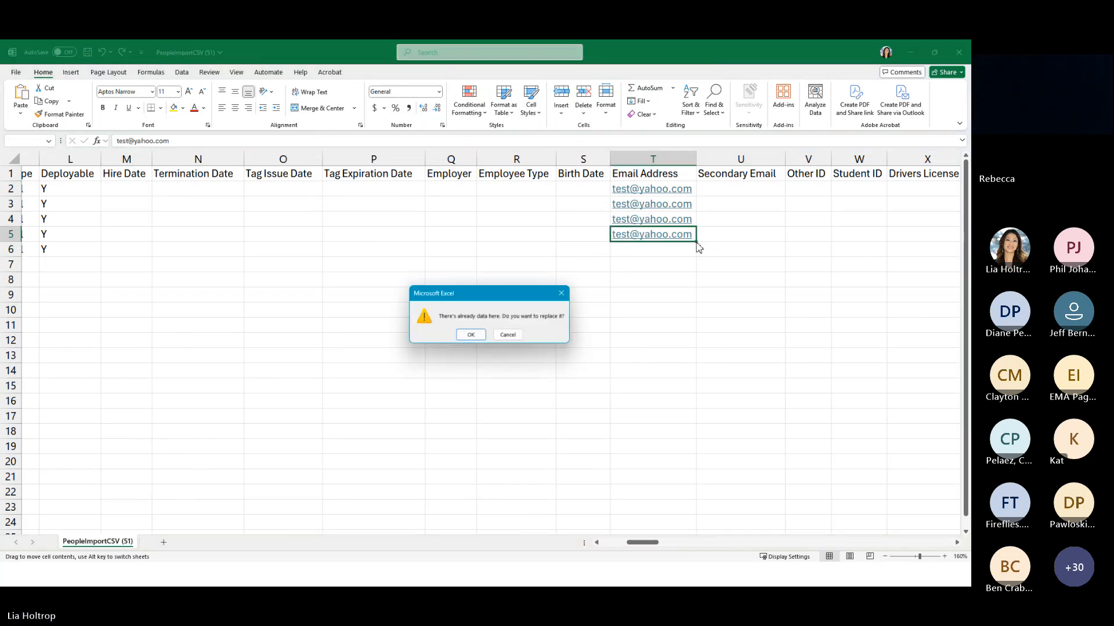
click(524, 335)
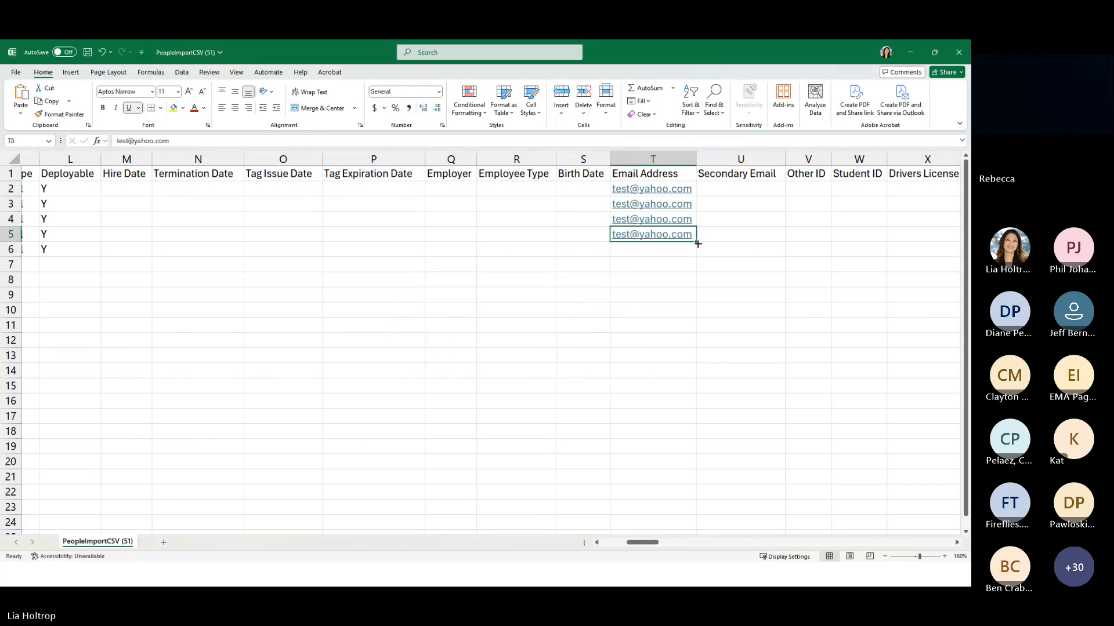
drag(697, 243, 696, 256)
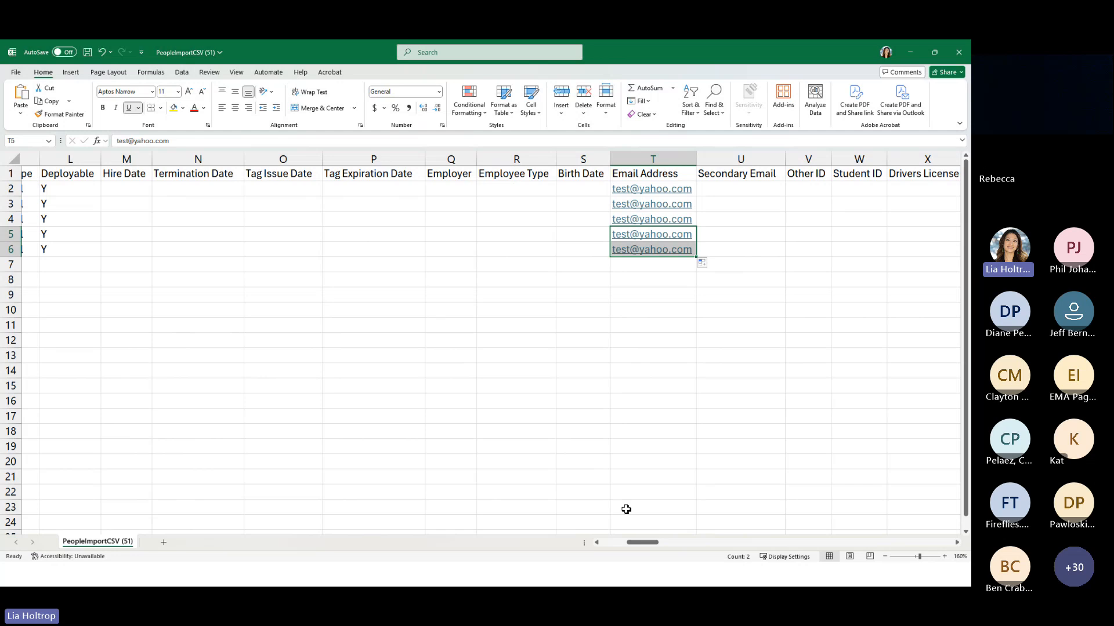
Continue the Mobile Phone series from AC5 to the fifth person in AC6
drag(656, 543, 683, 544)
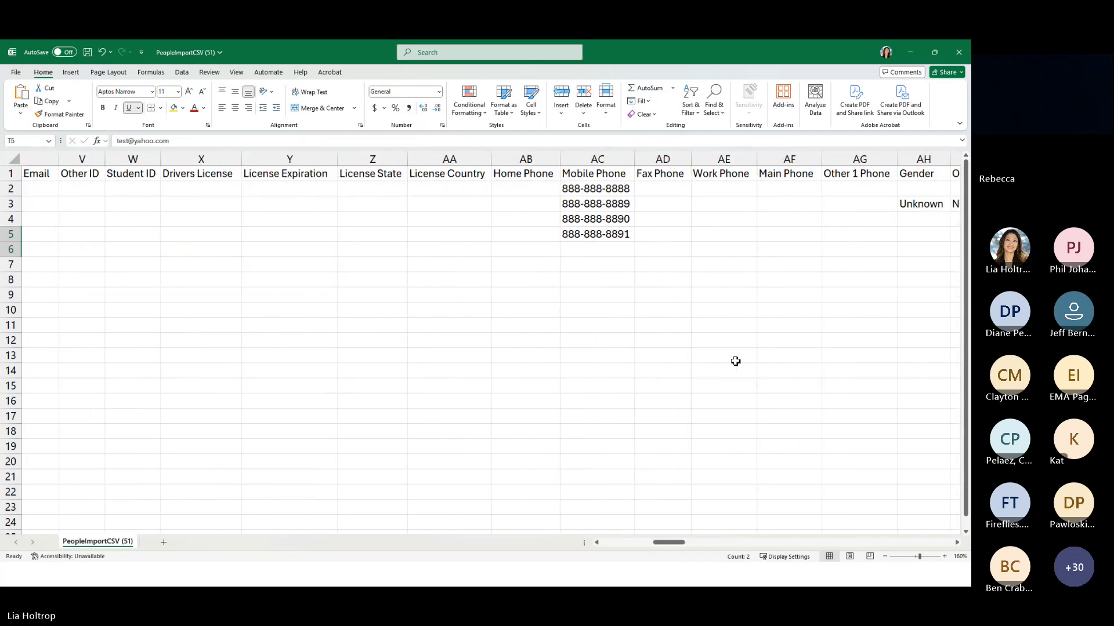
click(633, 241)
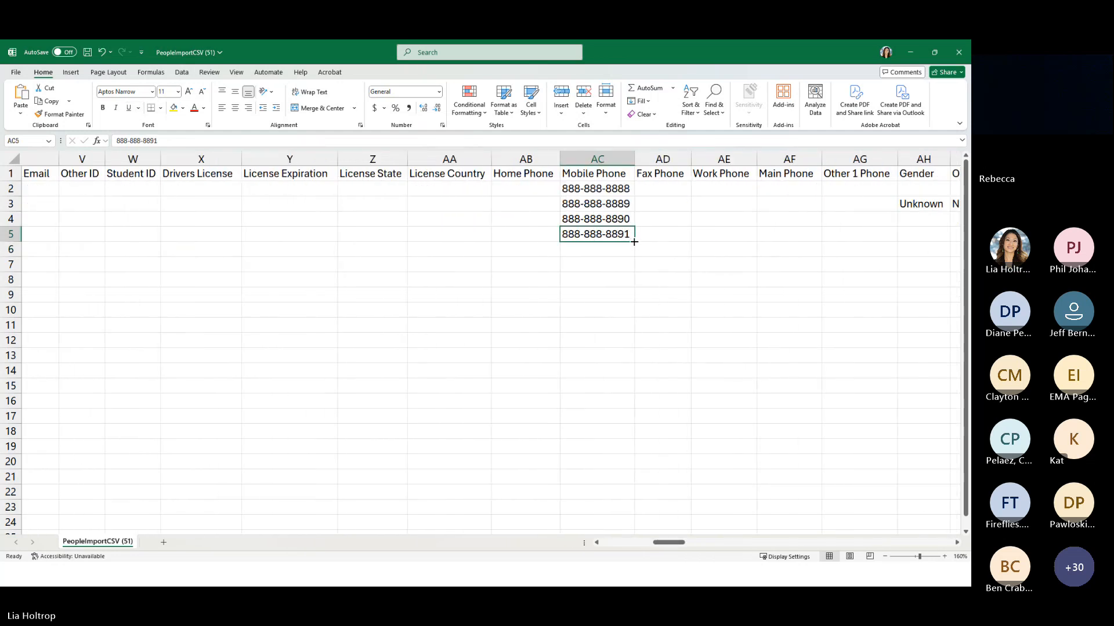
drag(634, 242, 633, 255)
Save the sheet to the Desktop folder as PeopleImportCSV (51) in CSV (Comma delimited) format
drag(670, 543, 547, 545)
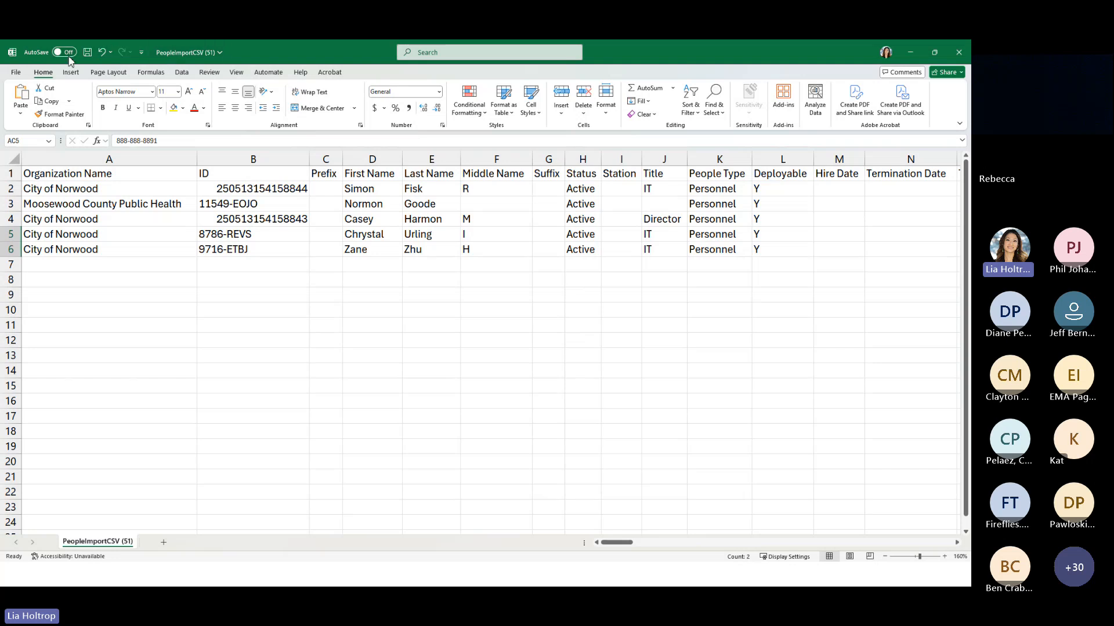
click(16, 72)
click(30, 206)
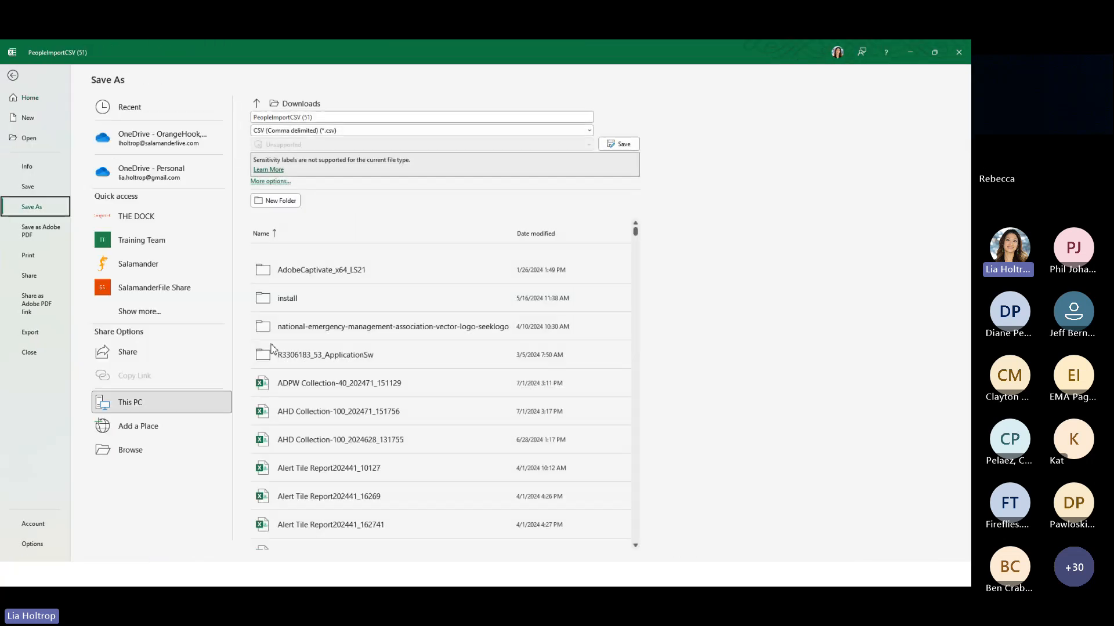
click(145, 451)
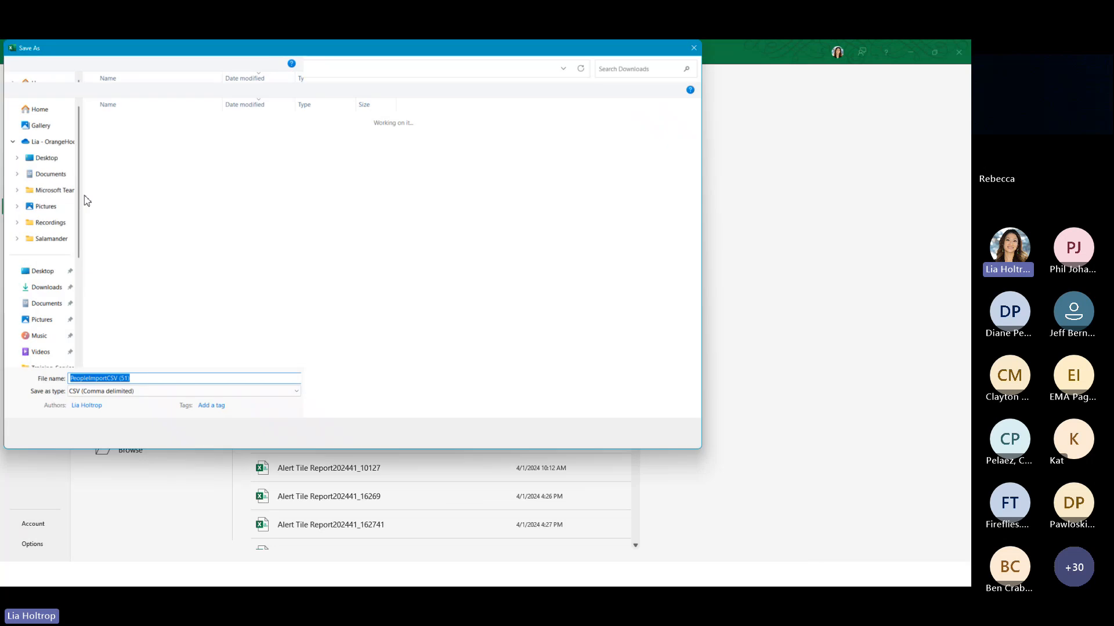
click(55, 155)
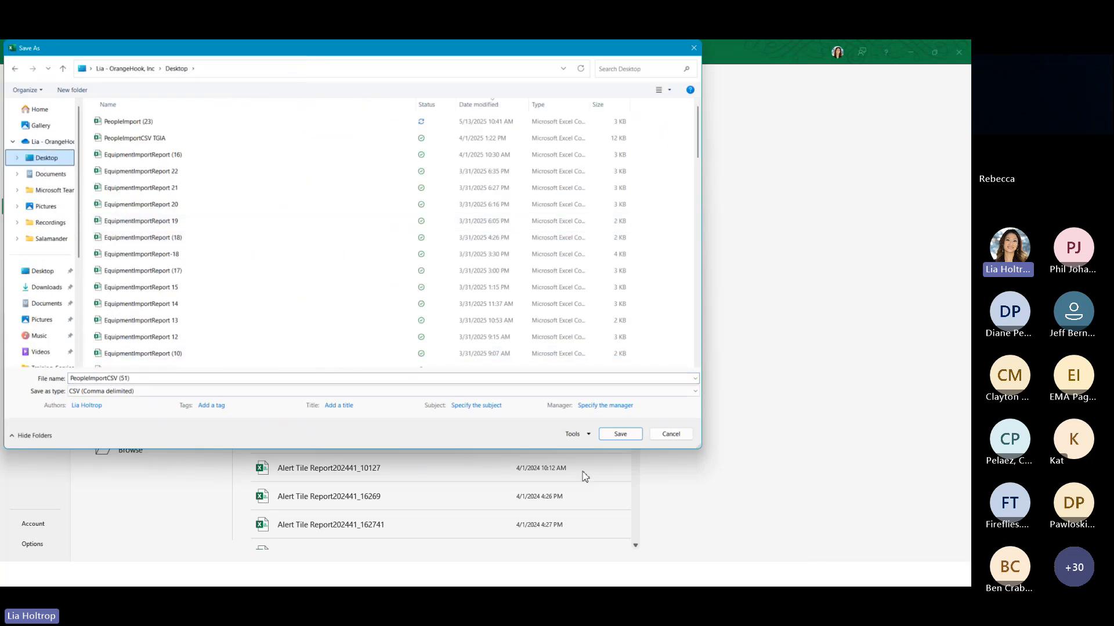
click(634, 435)
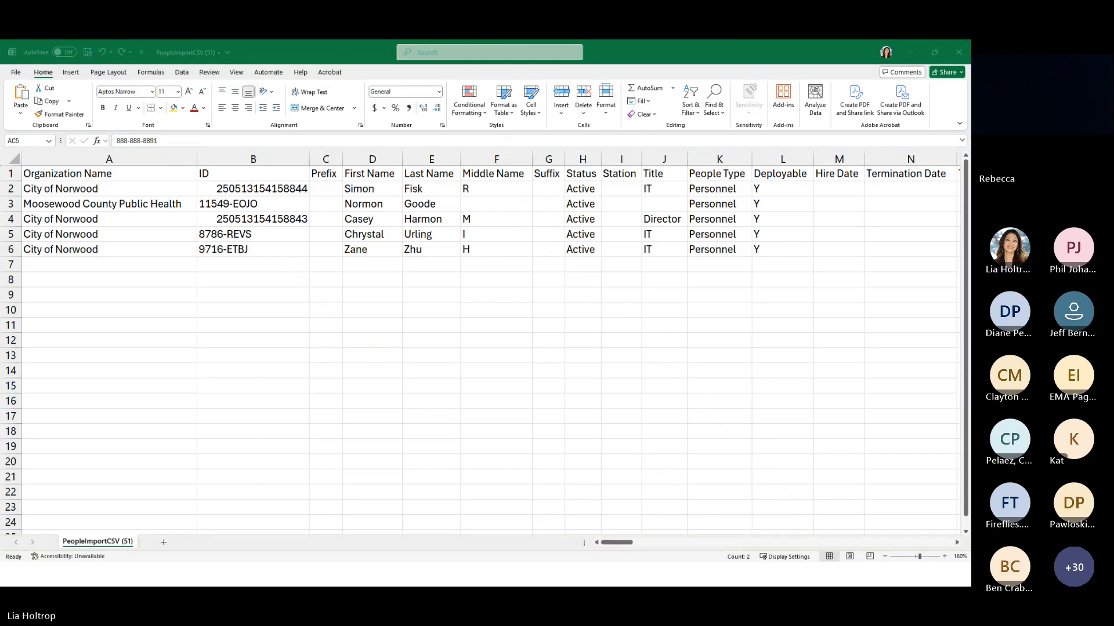
Switch to SalamanderLive and upload PeopleImportCSV (51).csv through the Import People wizard
key(alt+Tab)
click(58, 234)
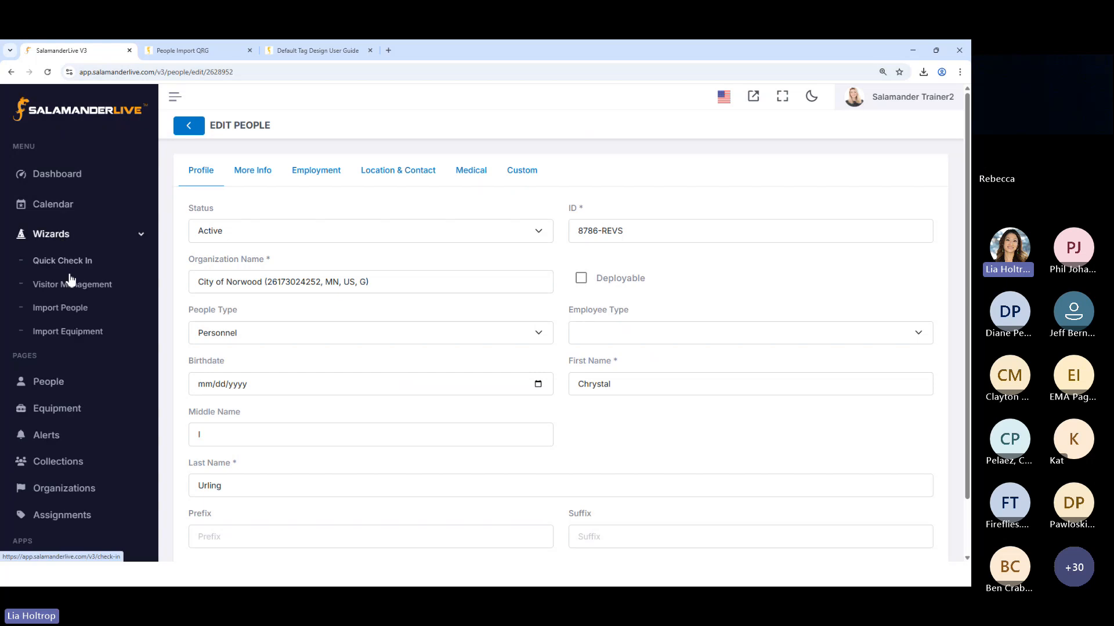
click(61, 307)
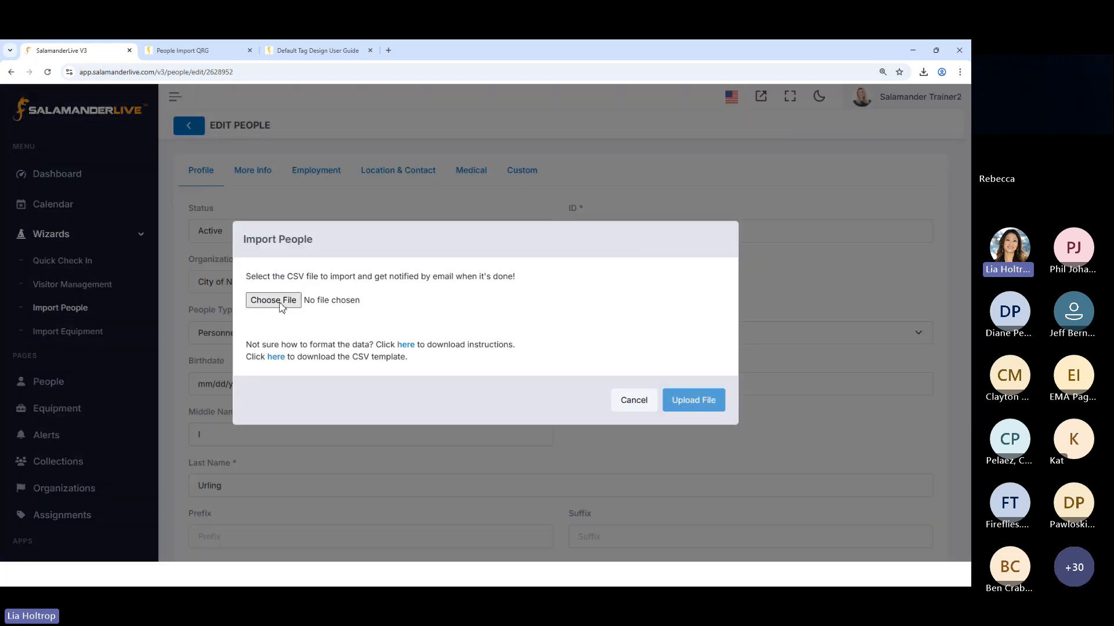
click(280, 303)
double_click(143, 123)
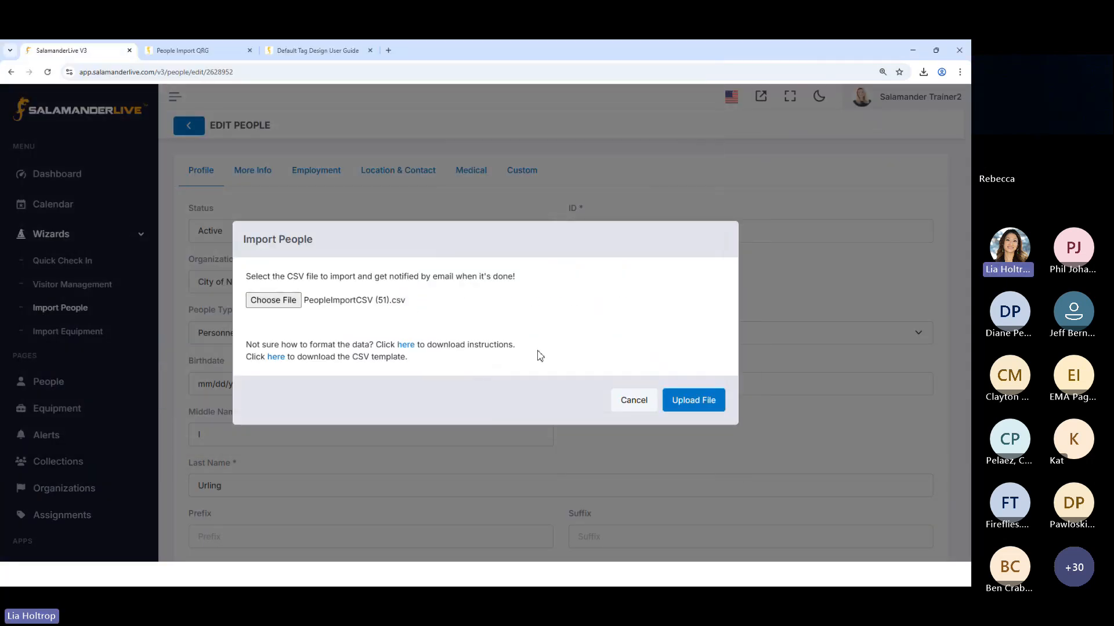
click(685, 400)
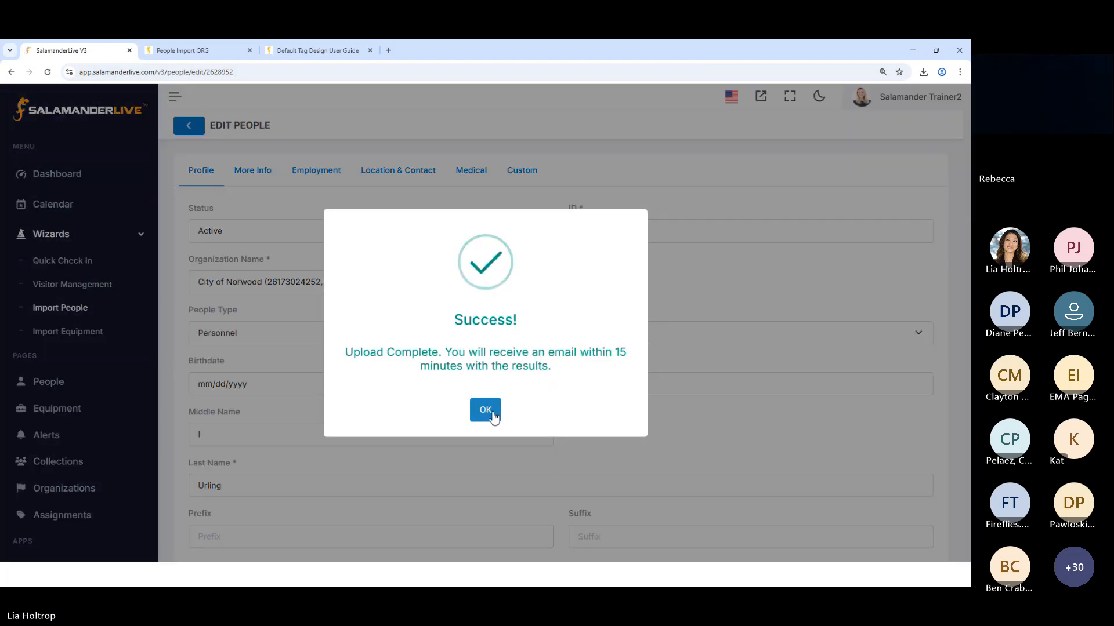
click(491, 413)
Open the People list and read the import results e-mail for PeopleImportCSV (51).csv
click(58, 382)
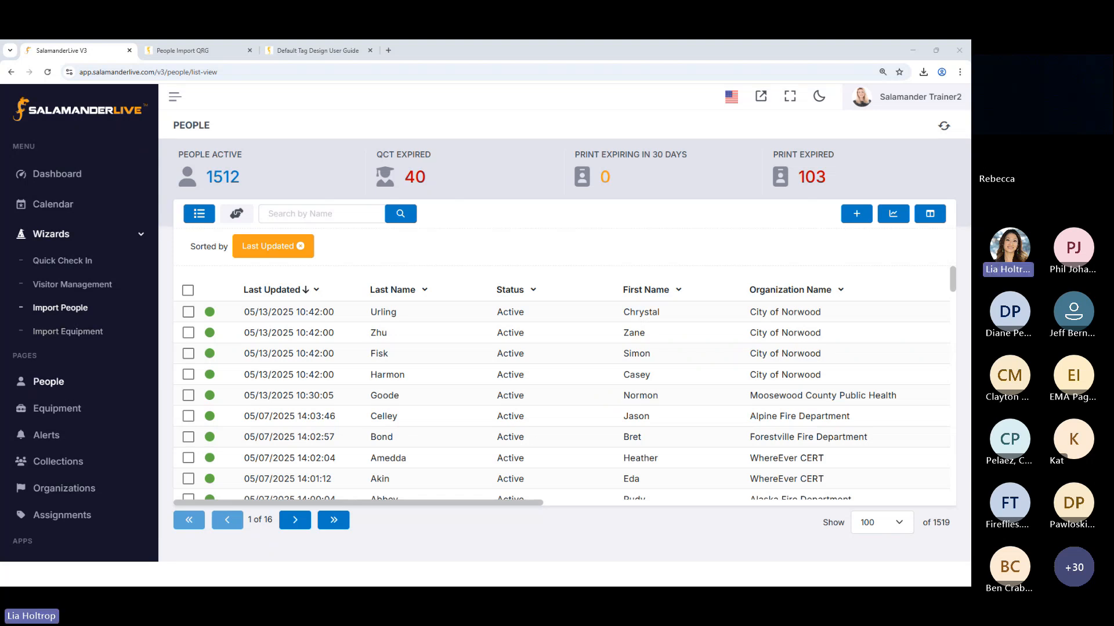
drag(0, 174, 549, 75)
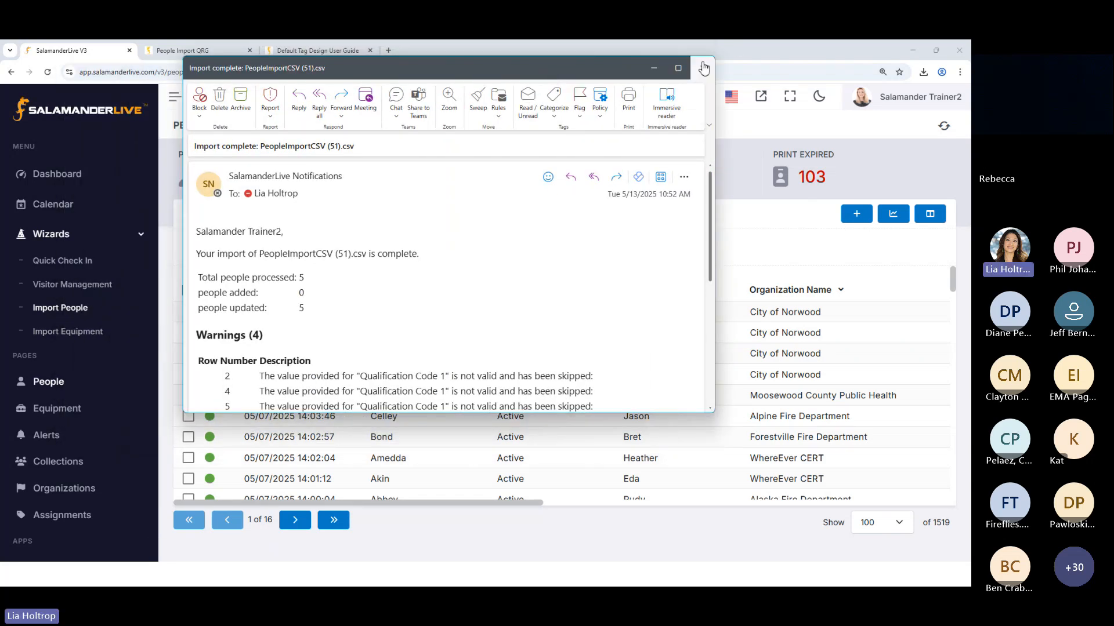
click(678, 69)
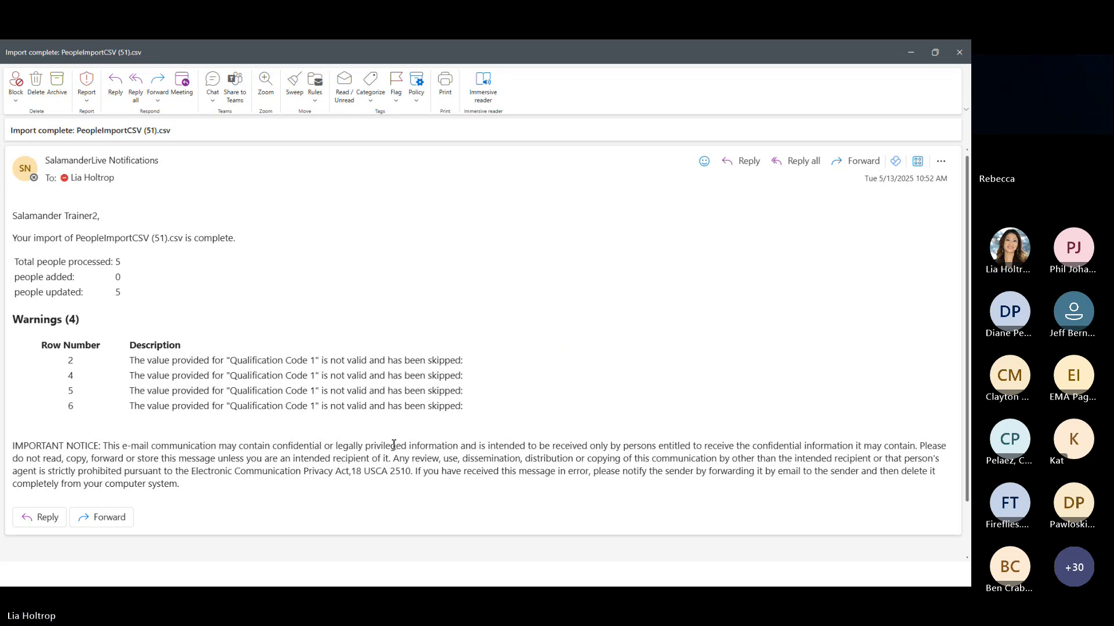
click(911, 58)
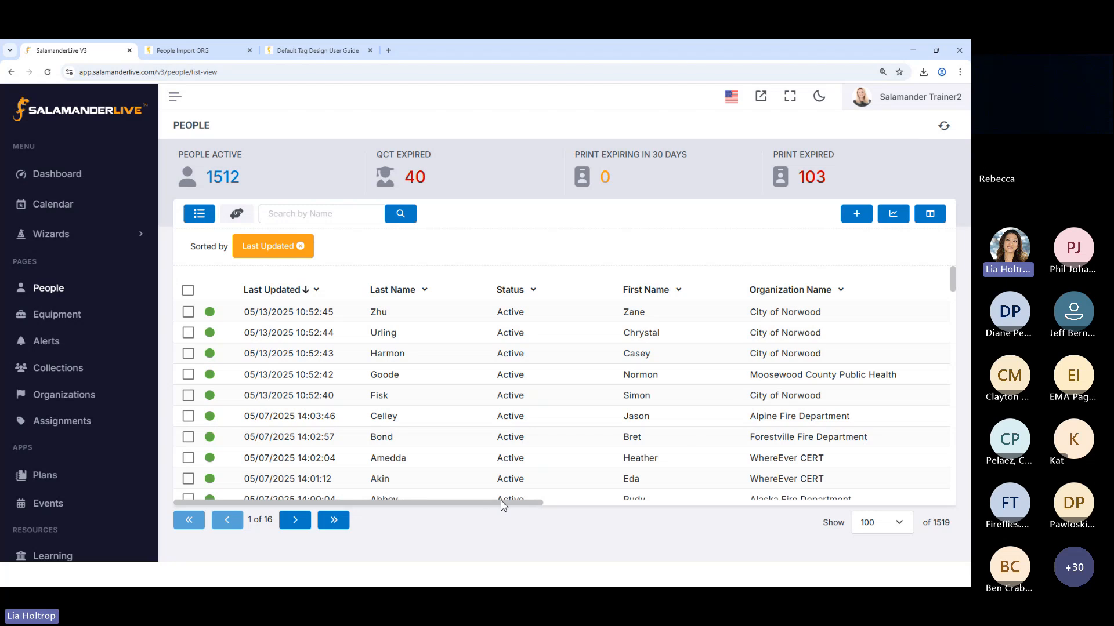
Add the Deployable, Mobile Phone and Email columns to the People list
drag(502, 503, 836, 534)
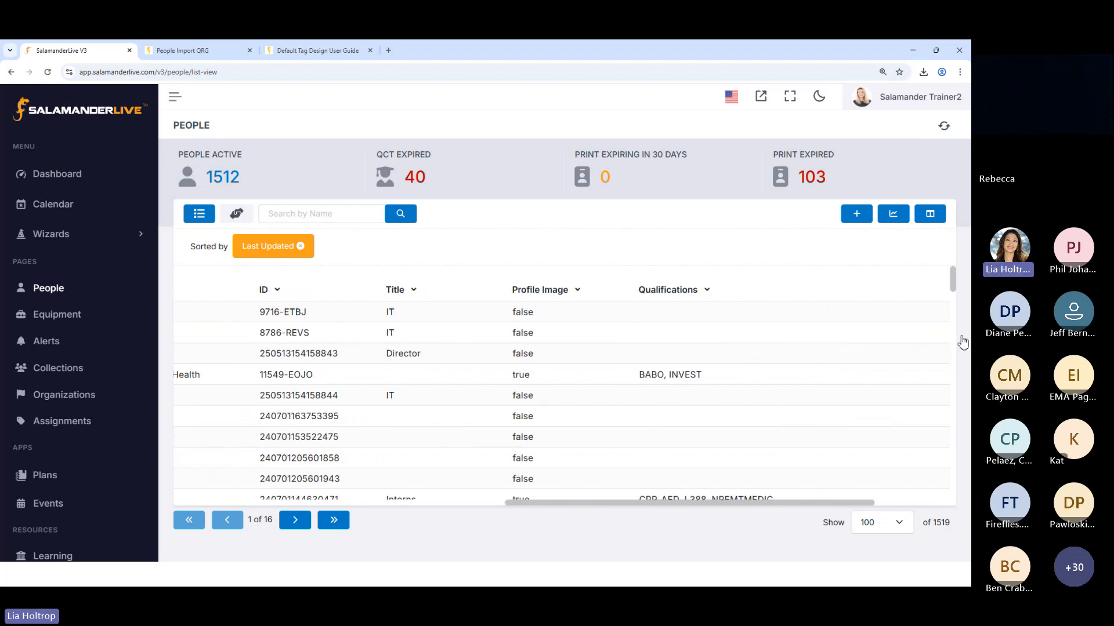
click(929, 213)
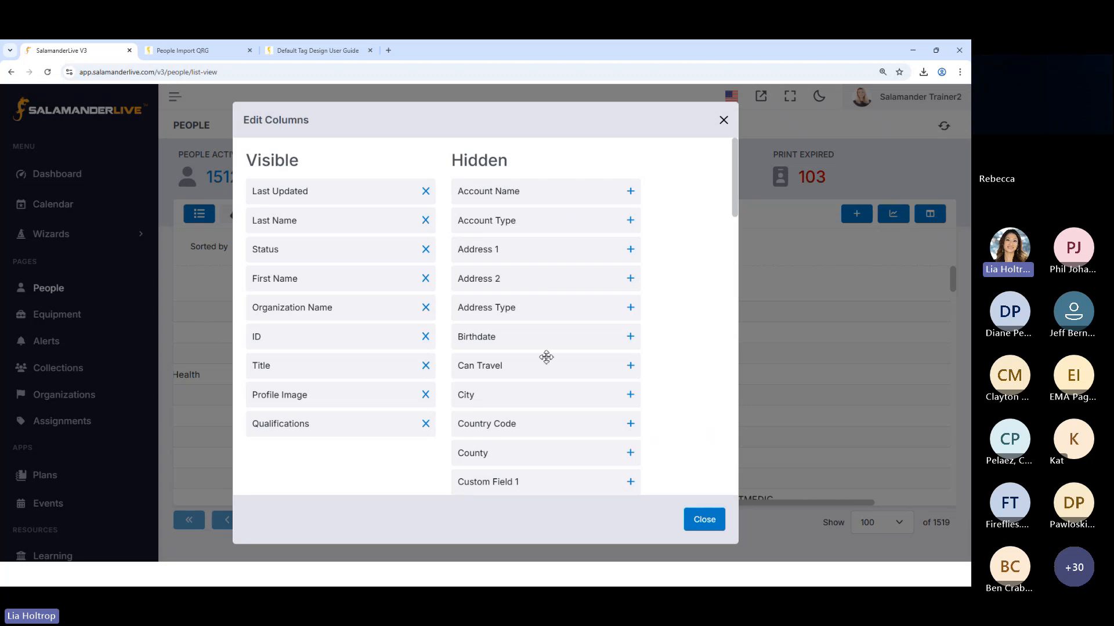
scroll(547, 357, down, 2)
scroll(546, 357, down, 5)
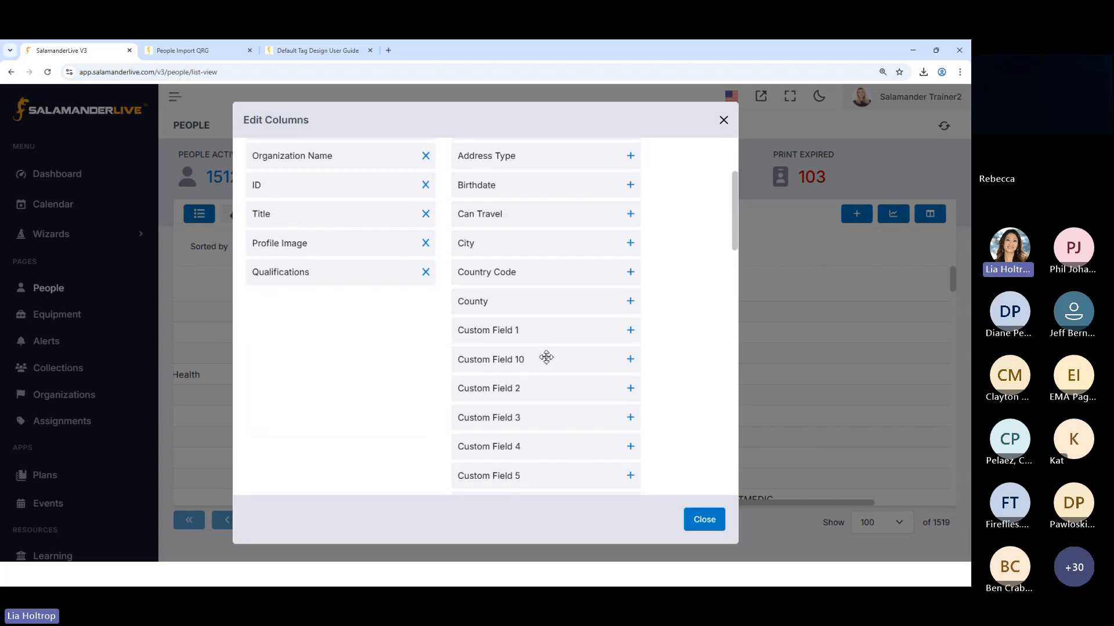
scroll(547, 356, down, 1)
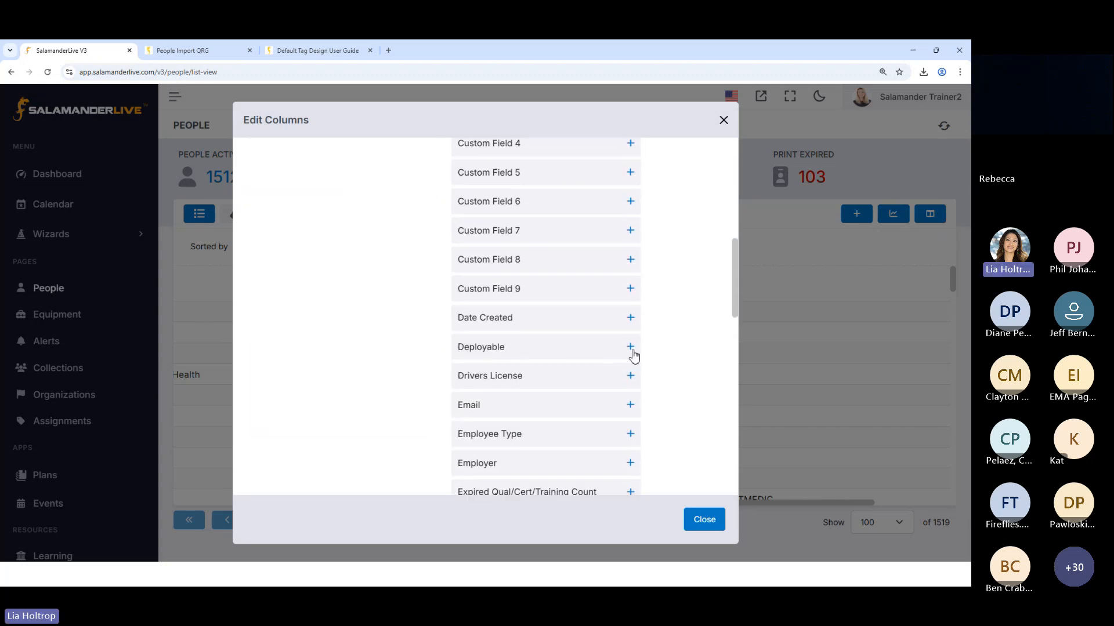
click(629, 346)
scroll(614, 358, down, 4)
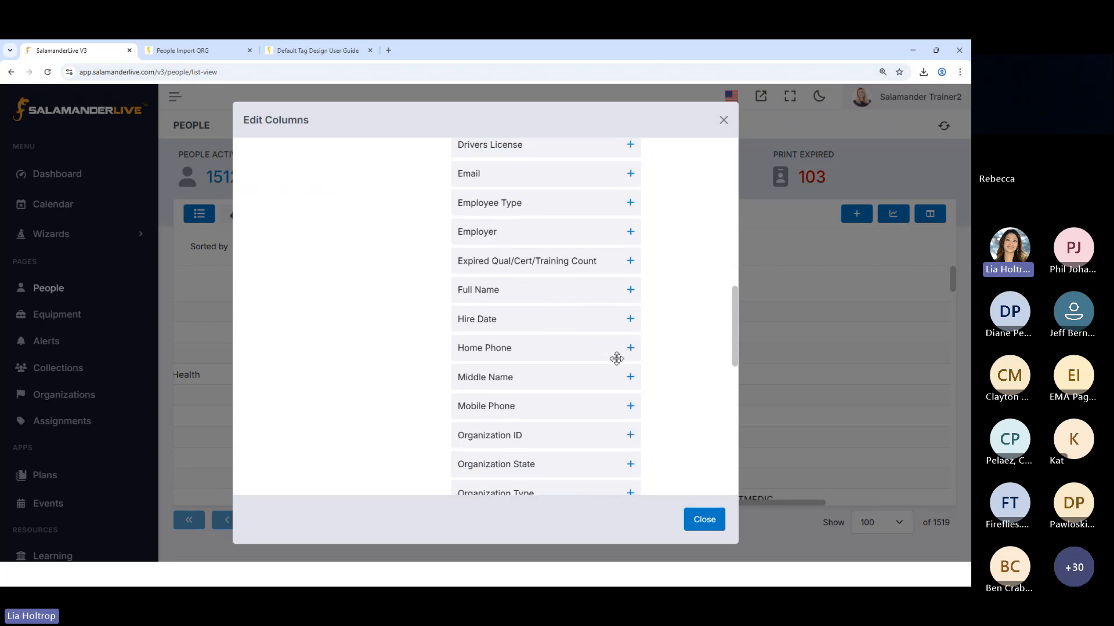
click(630, 407)
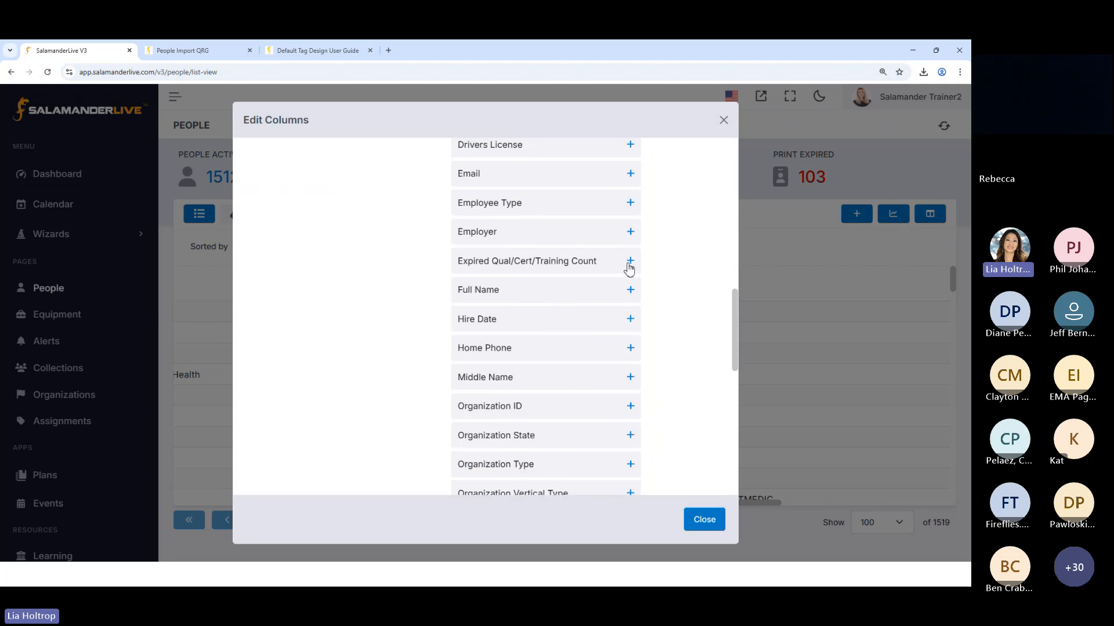
click(630, 173)
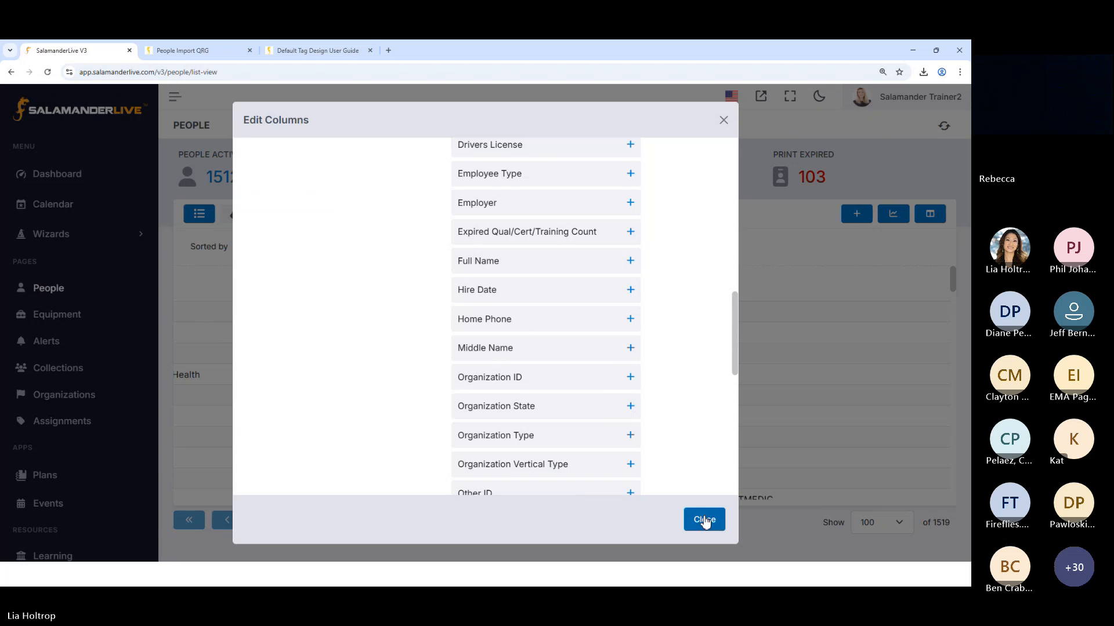
click(705, 519)
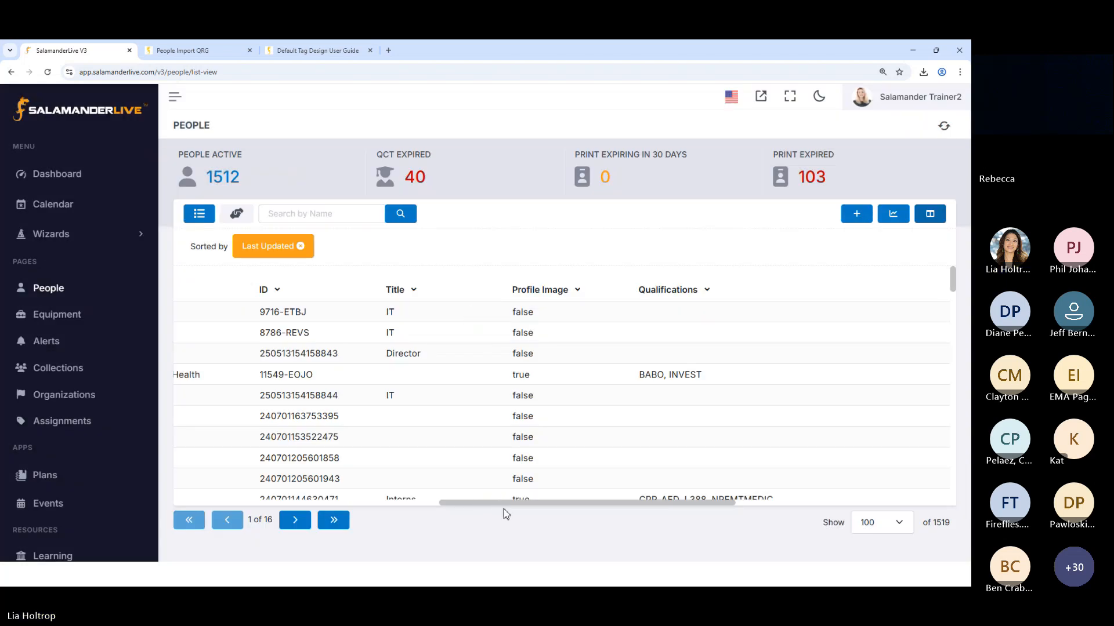
Check the Deployable, Mobile Phone and Email values of the most recently updated people in the list
drag(515, 504, 754, 522)
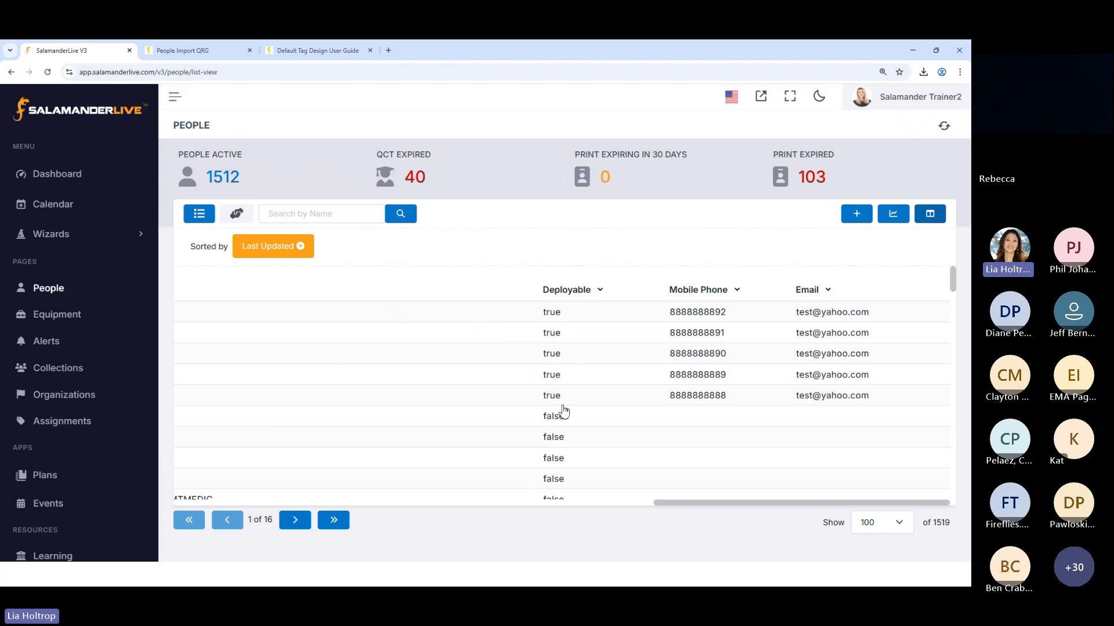
drag(673, 503, 184, 504)
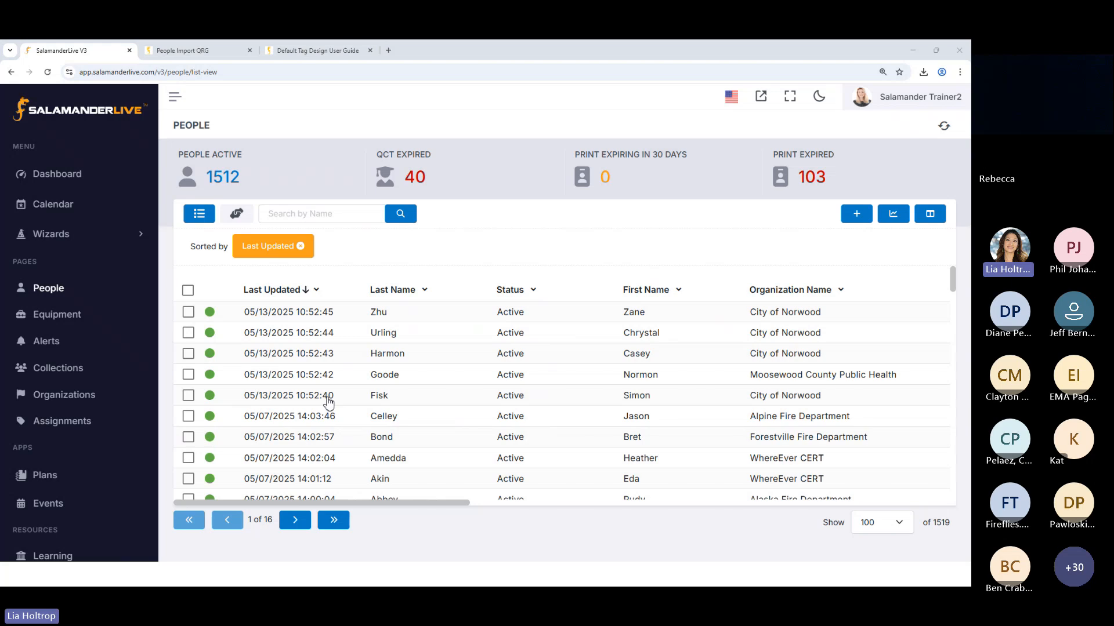
scroll(457, 506, right, 4)
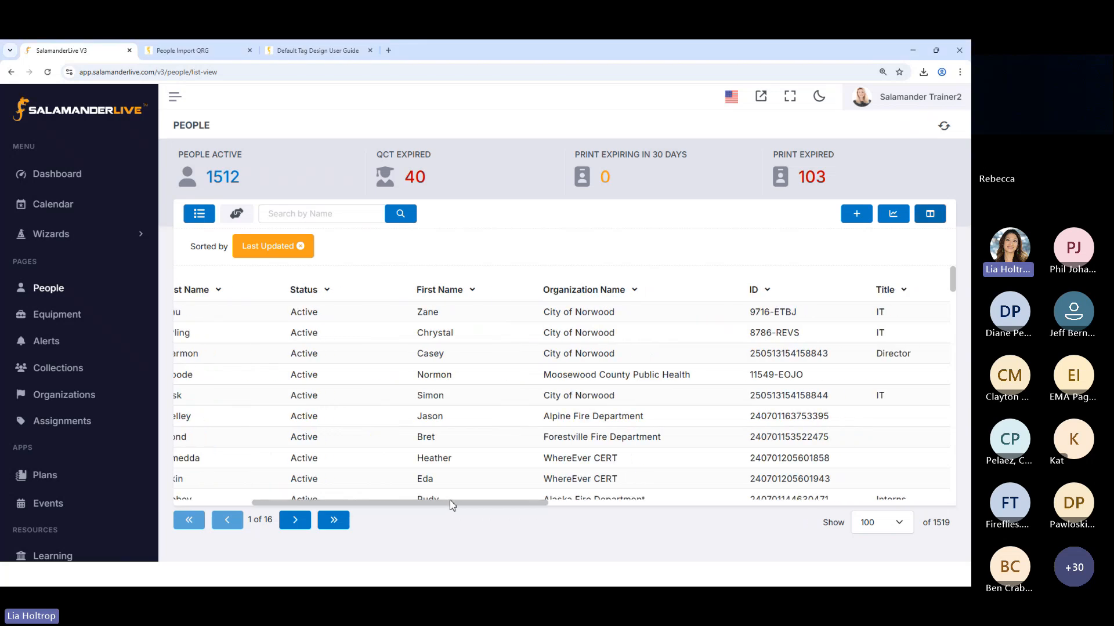
Filter the People list to profiles whose Email starts with the training e-mail address and check the filtered Email values
drag(451, 502, 841, 510)
scroll(821, 413, down, 4)
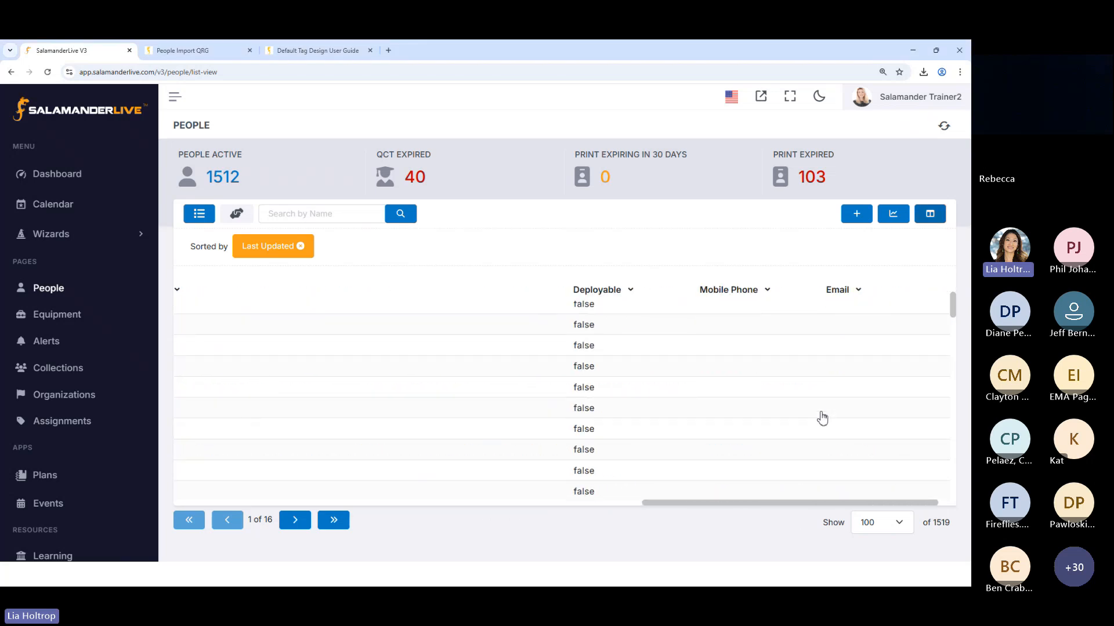
scroll(822, 418, up, 3)
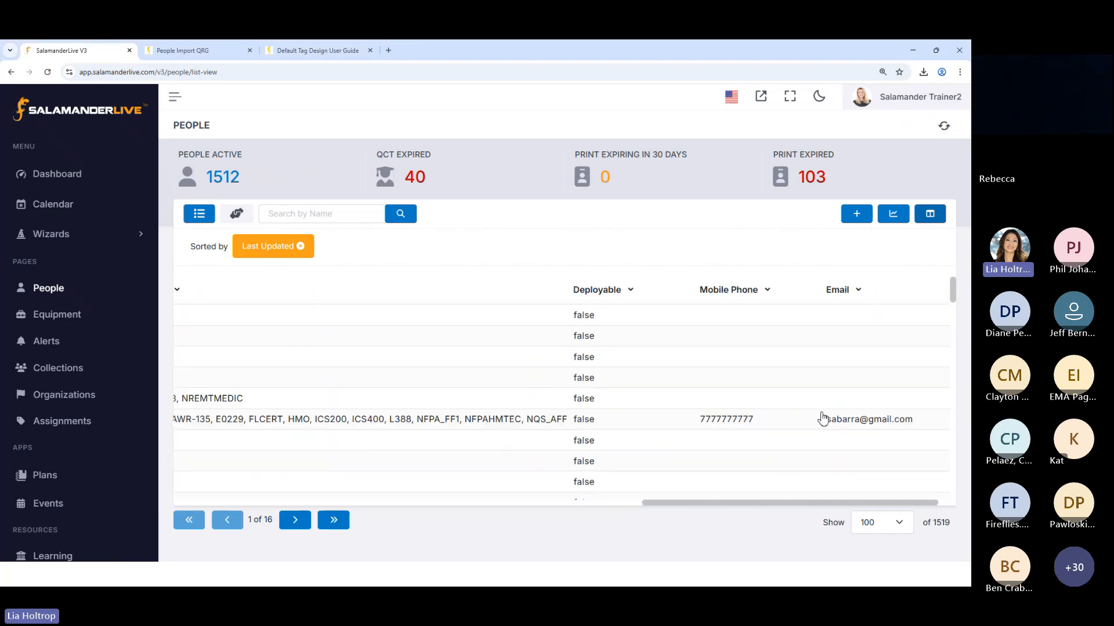
click(846, 296)
click(765, 318)
text(train)
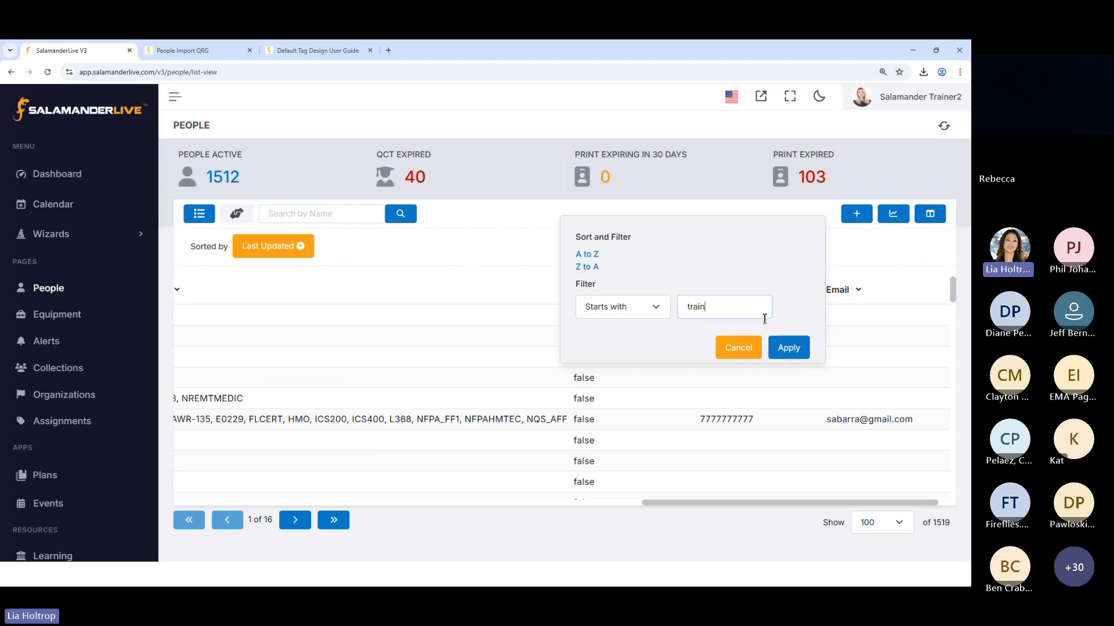
text(ing)
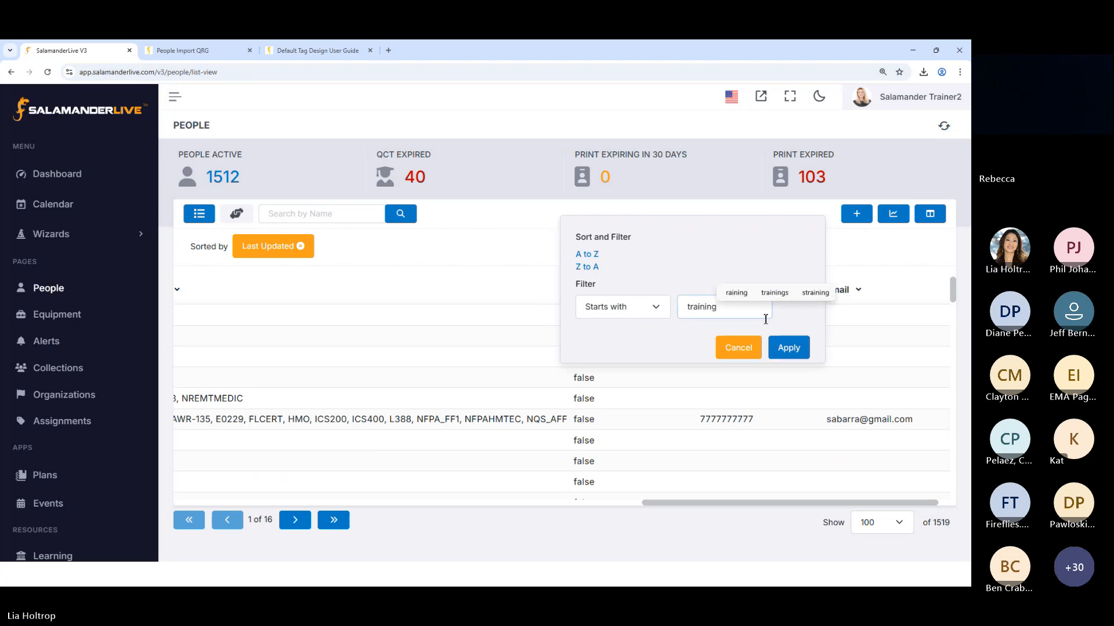
click(751, 338)
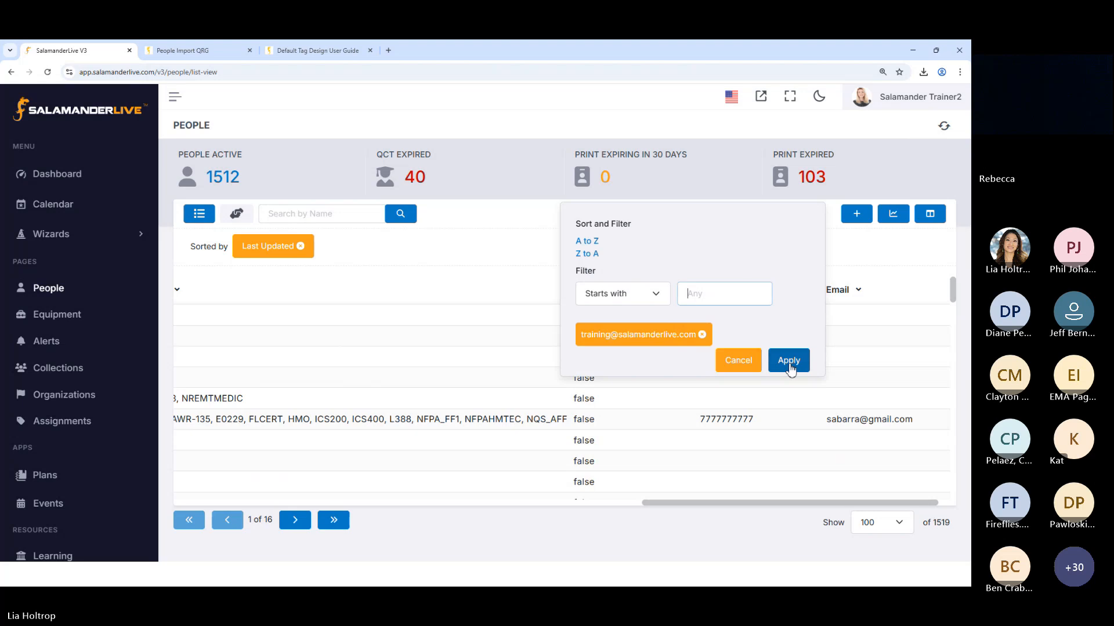
click(788, 361)
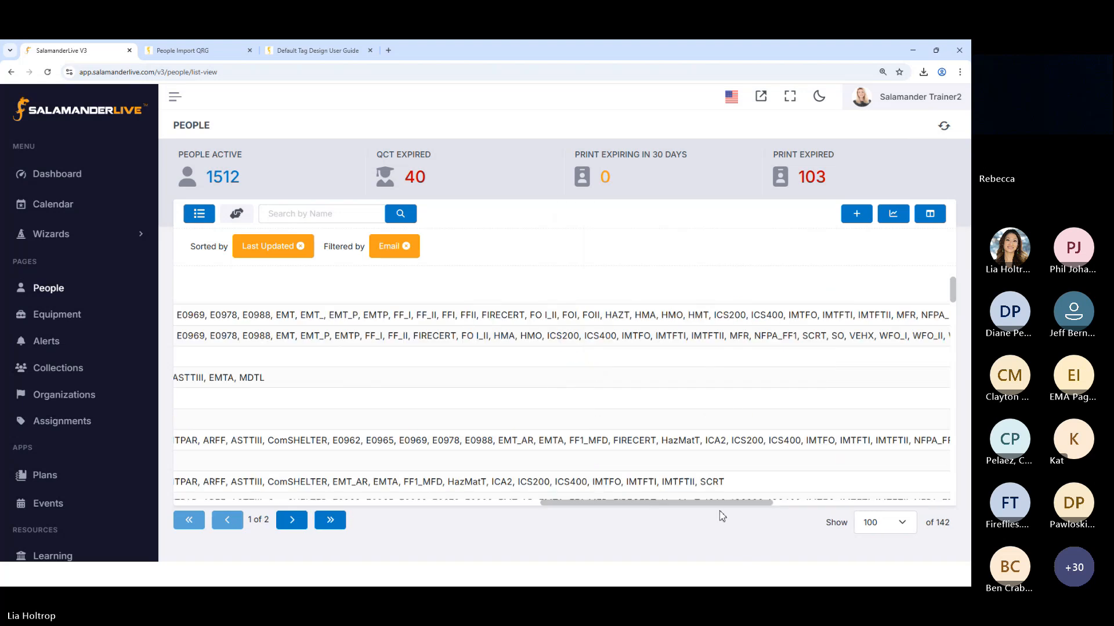
drag(721, 503, 931, 515)
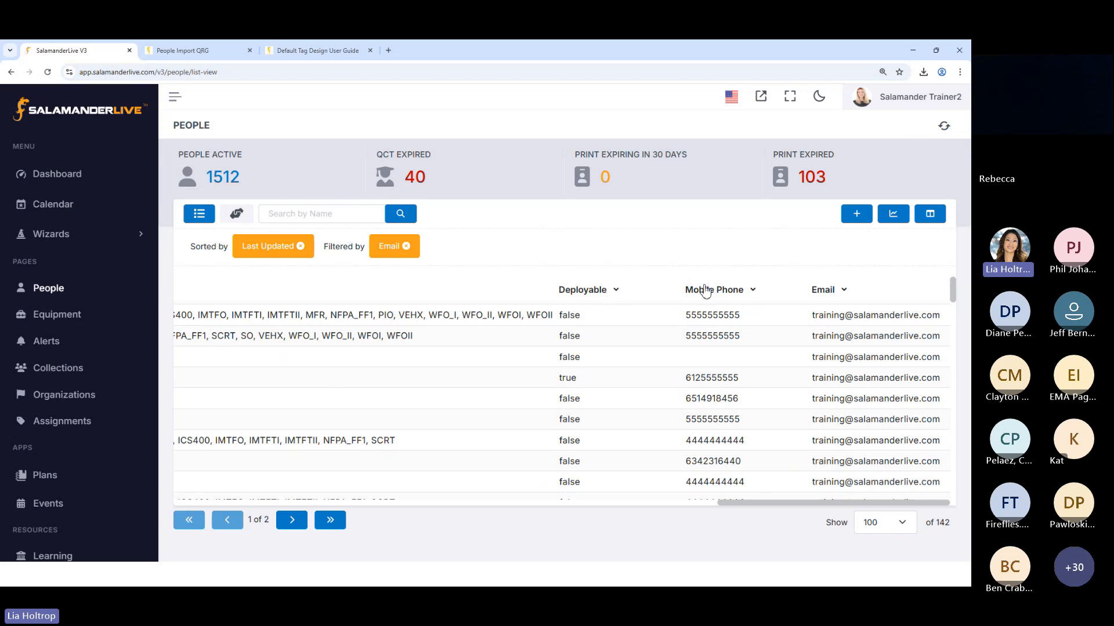
click(822, 292)
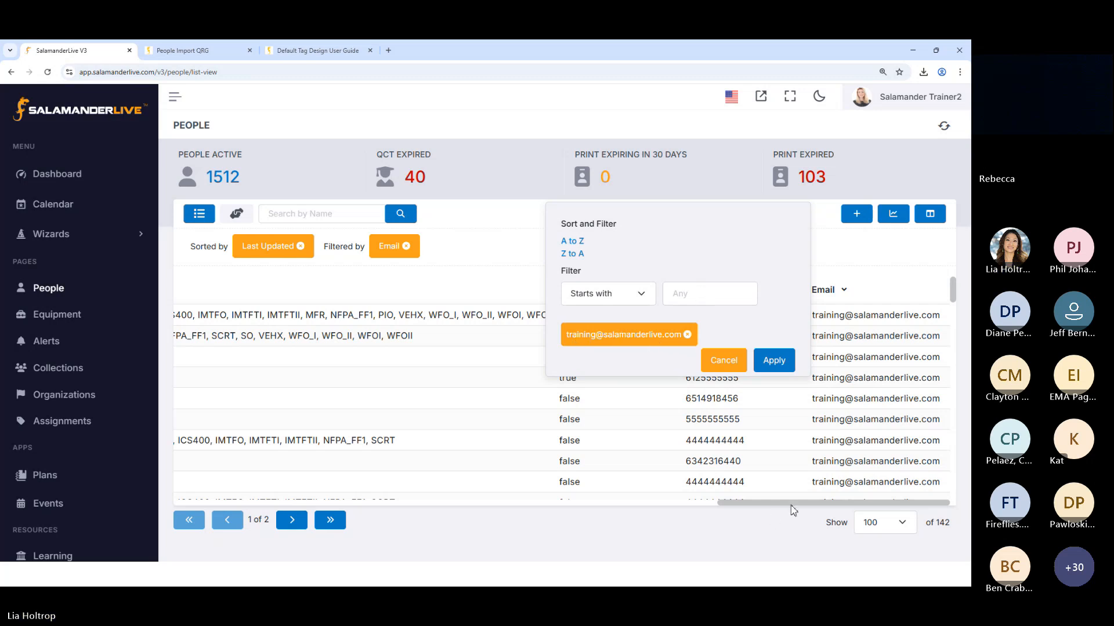
drag(791, 503, 161, 422)
click(188, 315)
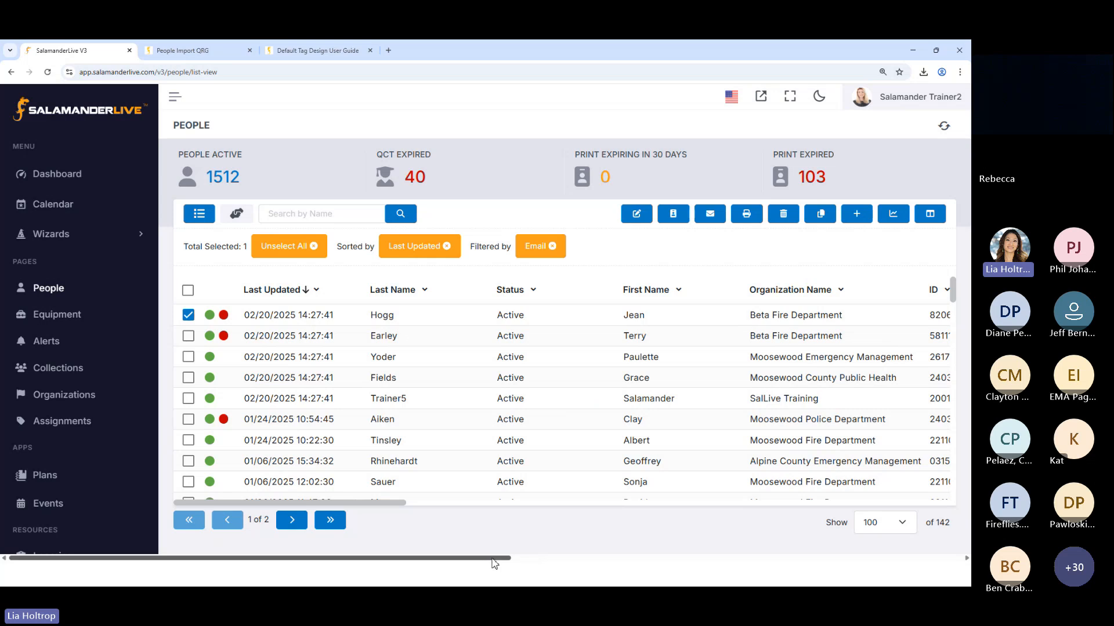
drag(493, 560, 485, 528)
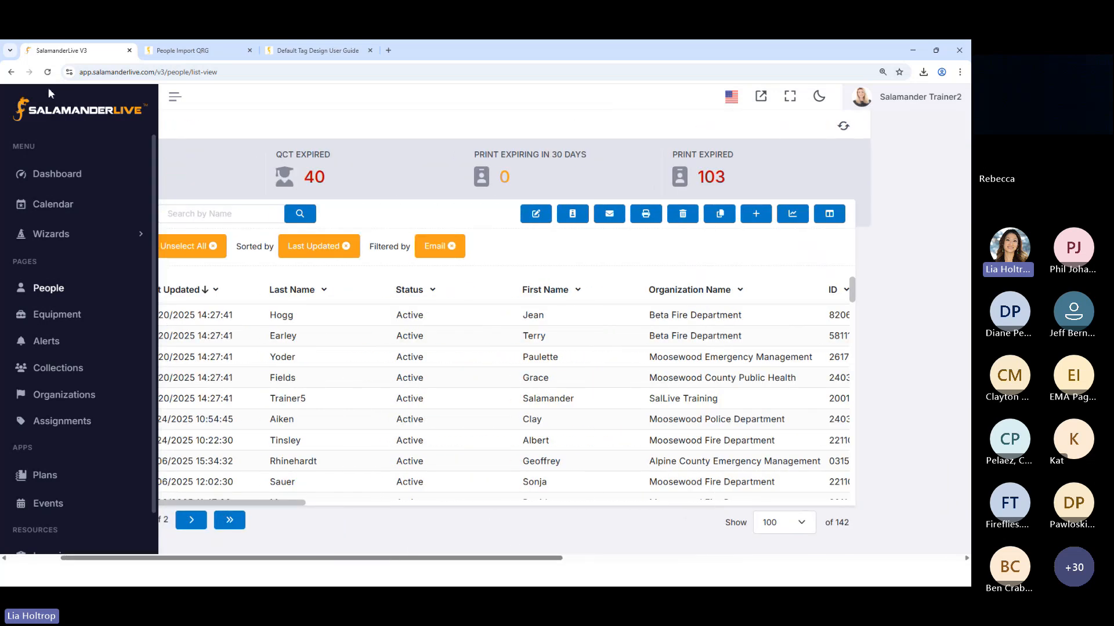
click(47, 72)
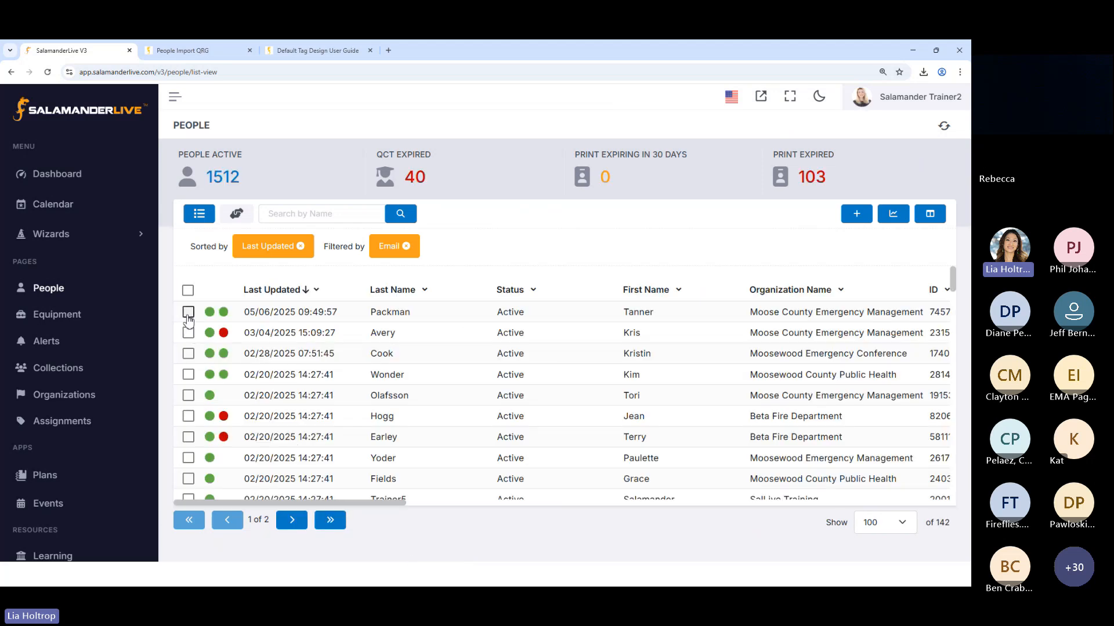
Send credential e-mails to the two most recently updated people in the filtered list
click(188, 313)
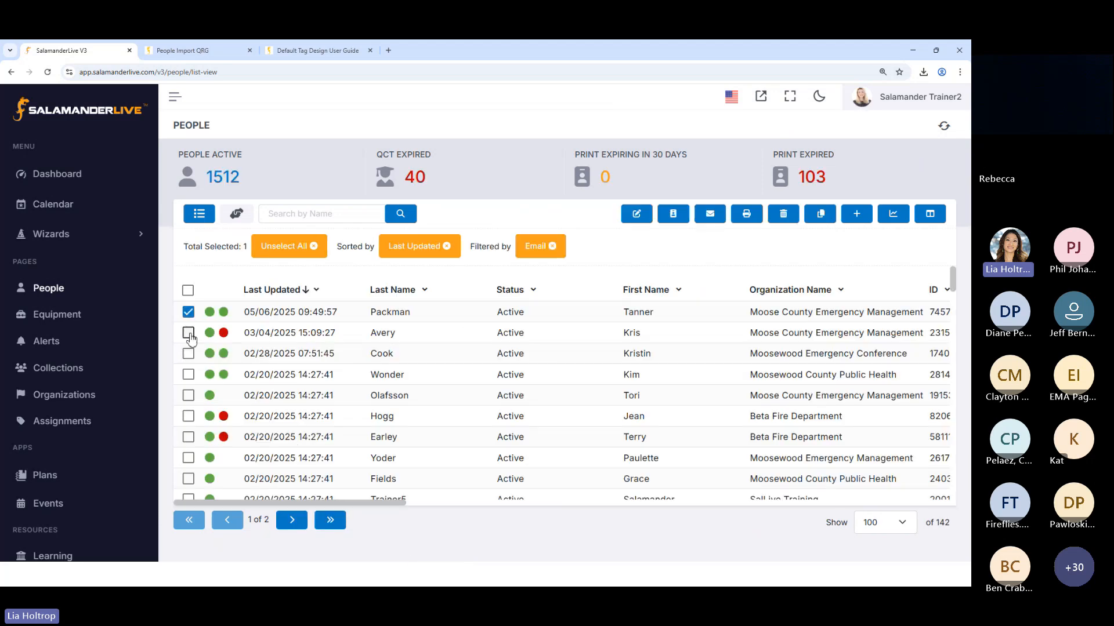
click(188, 333)
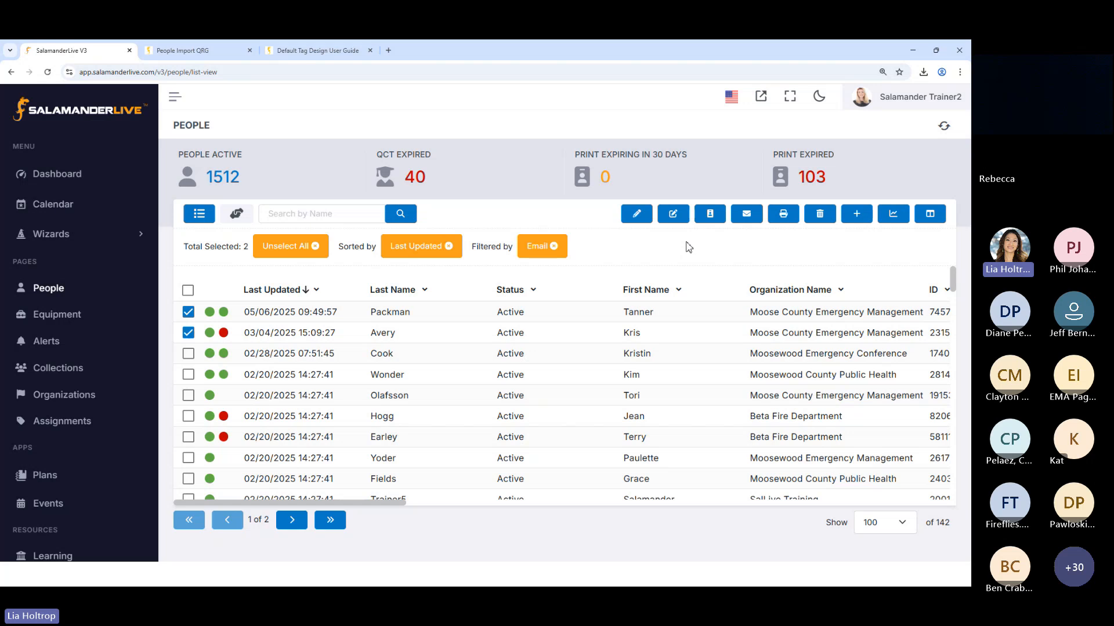
click(712, 220)
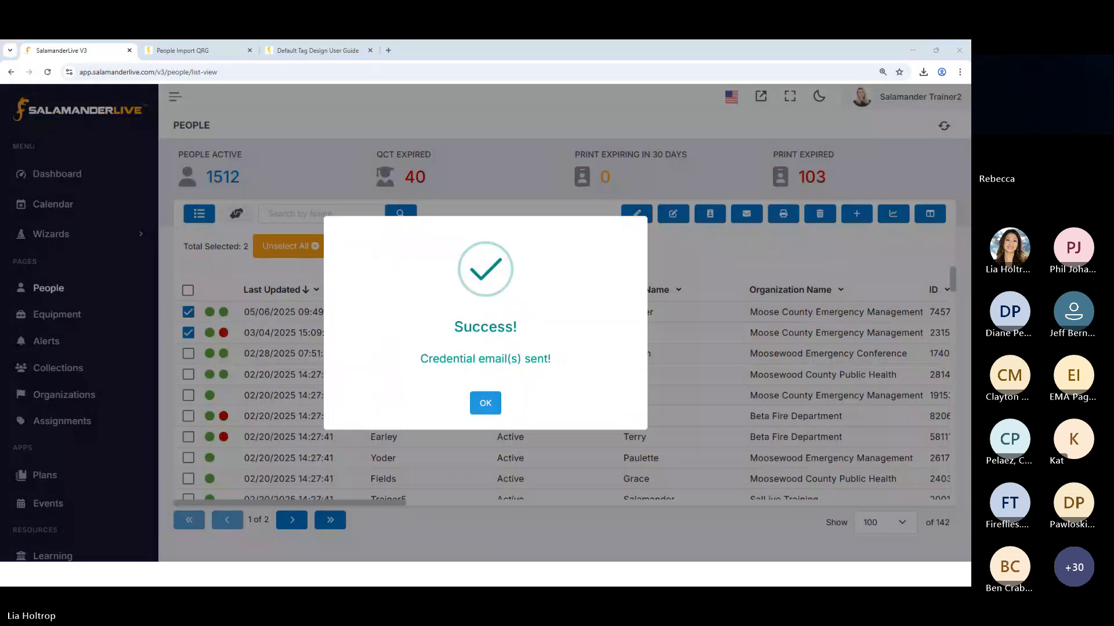
Read the received credential e-mail in a maximized window through to its barcode and QR code, and return to the People list
drag(464, 65, 521, 65)
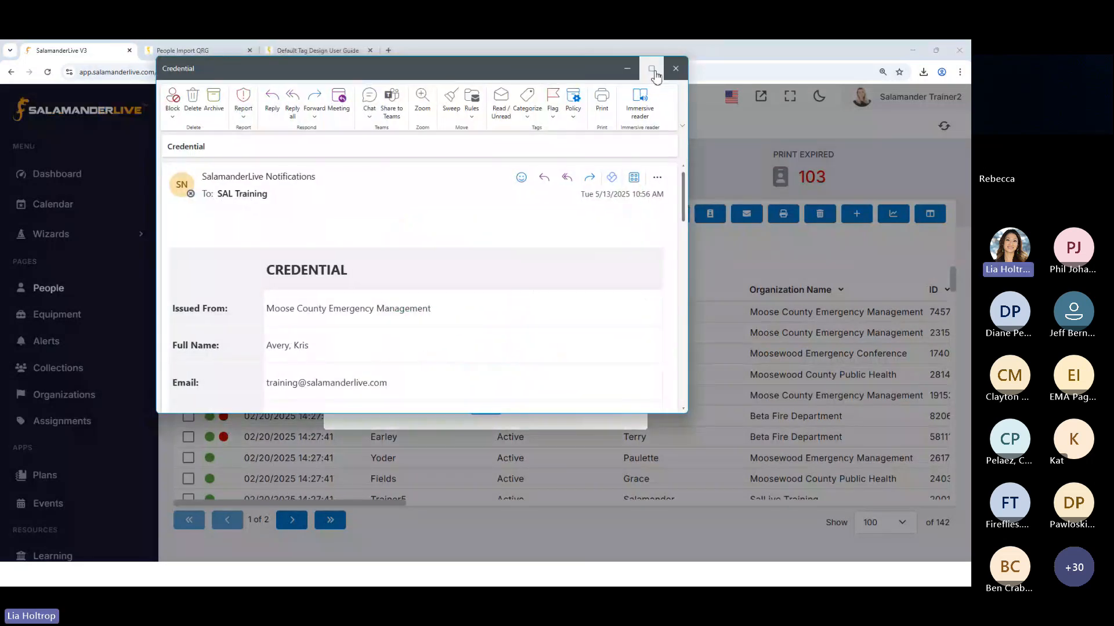
click(654, 69)
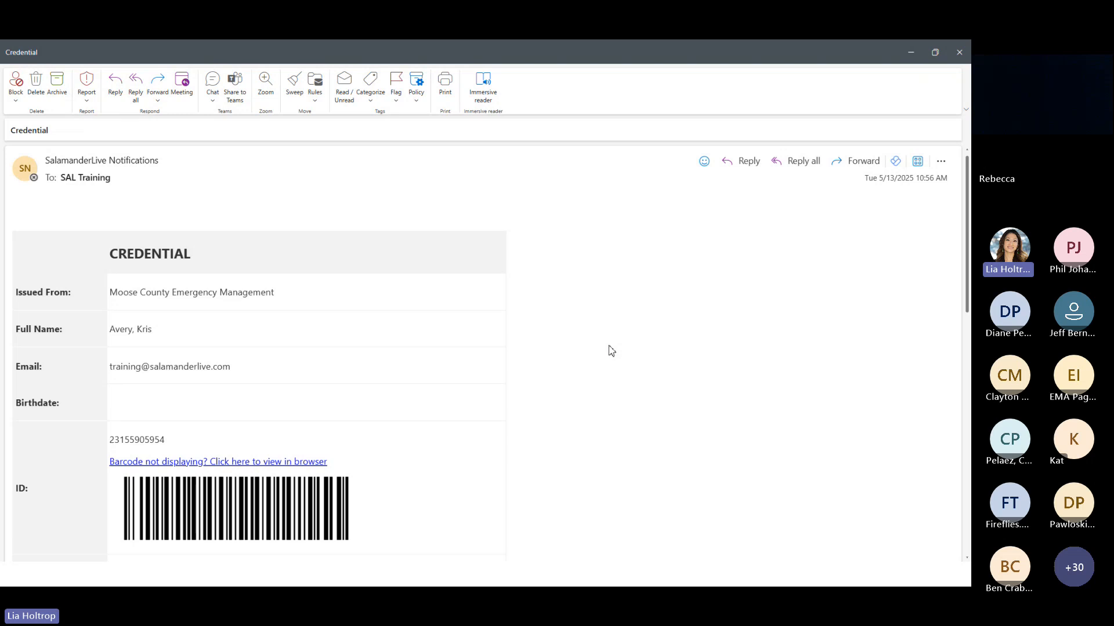
scroll(612, 350, down, 5)
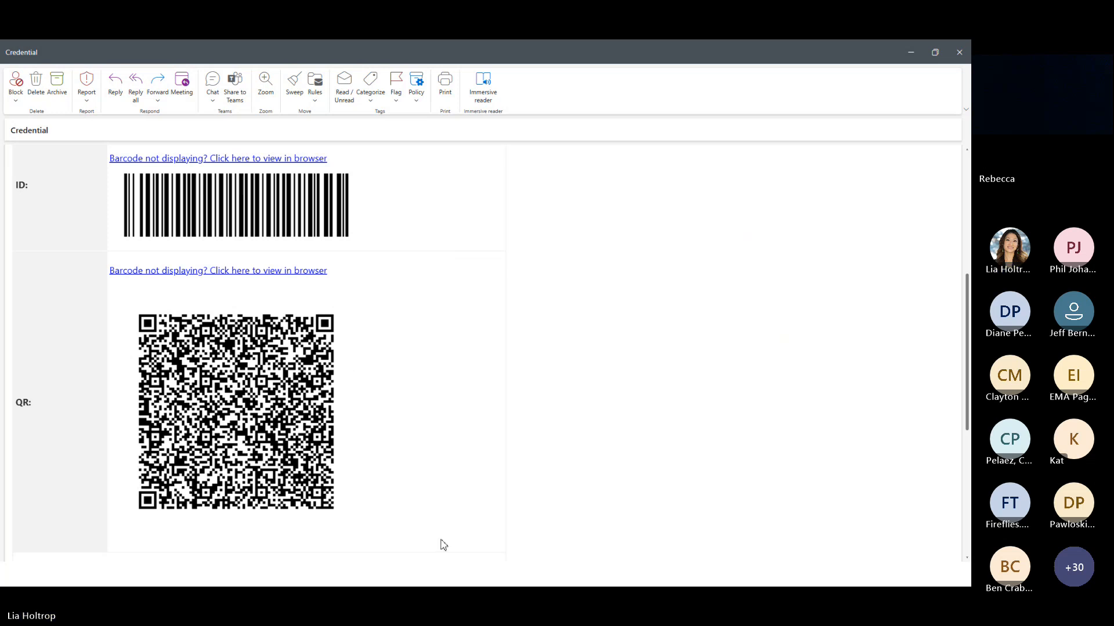
click(958, 52)
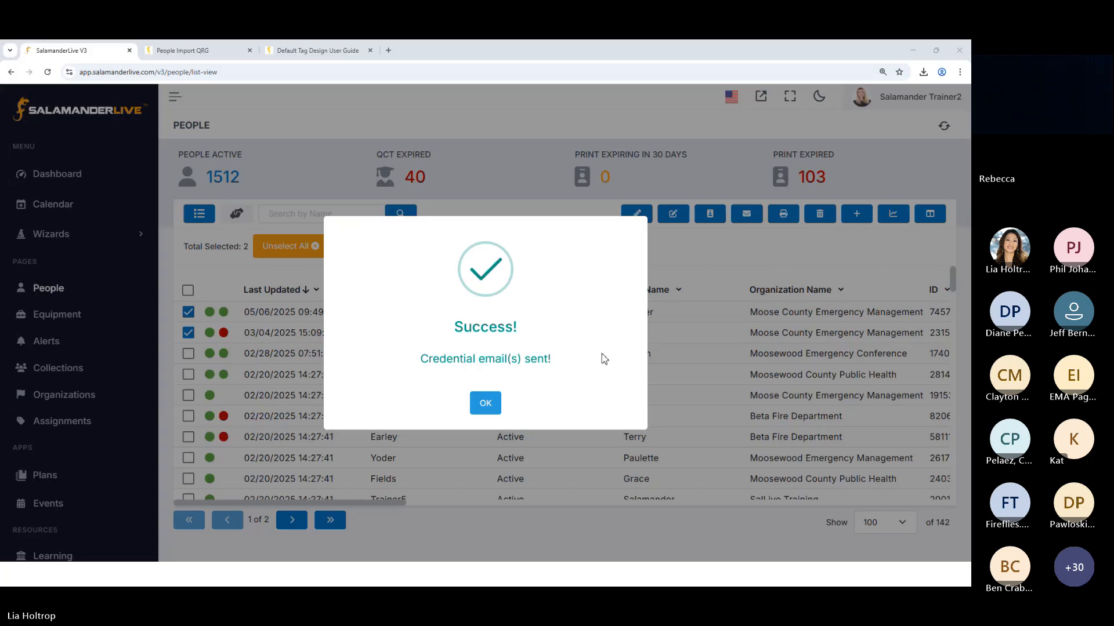
click(491, 410)
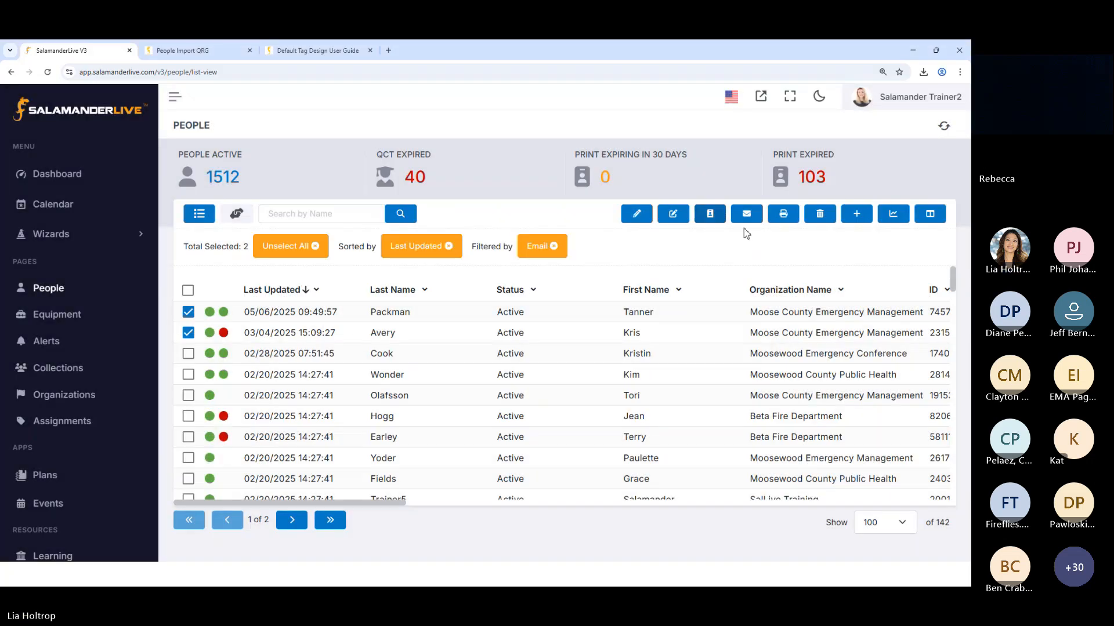
Start the Print command for the two selected people
click(783, 216)
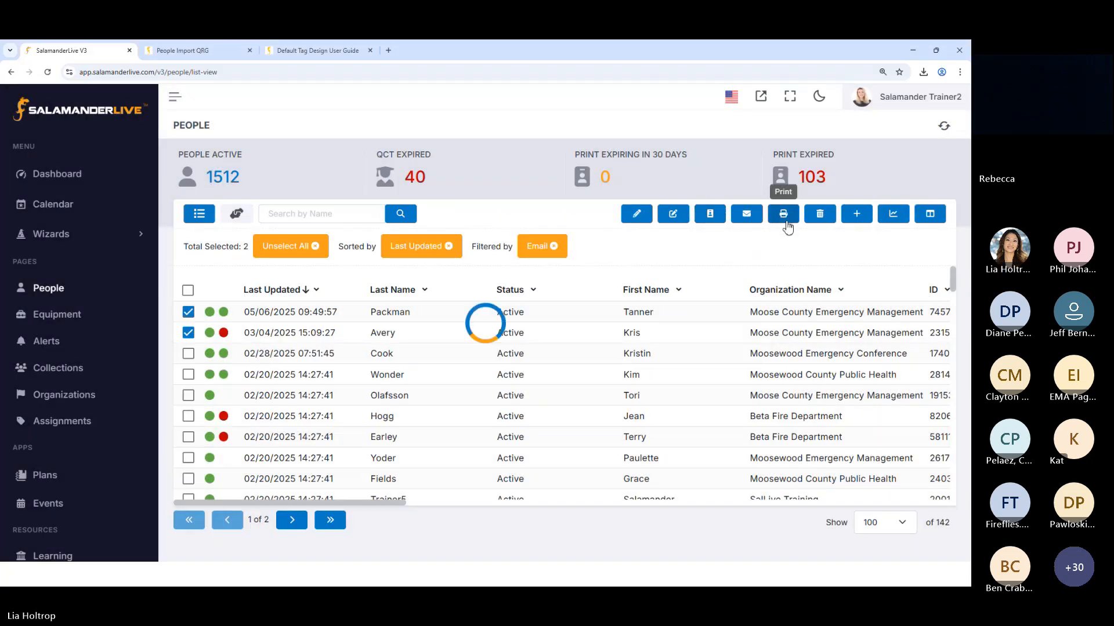
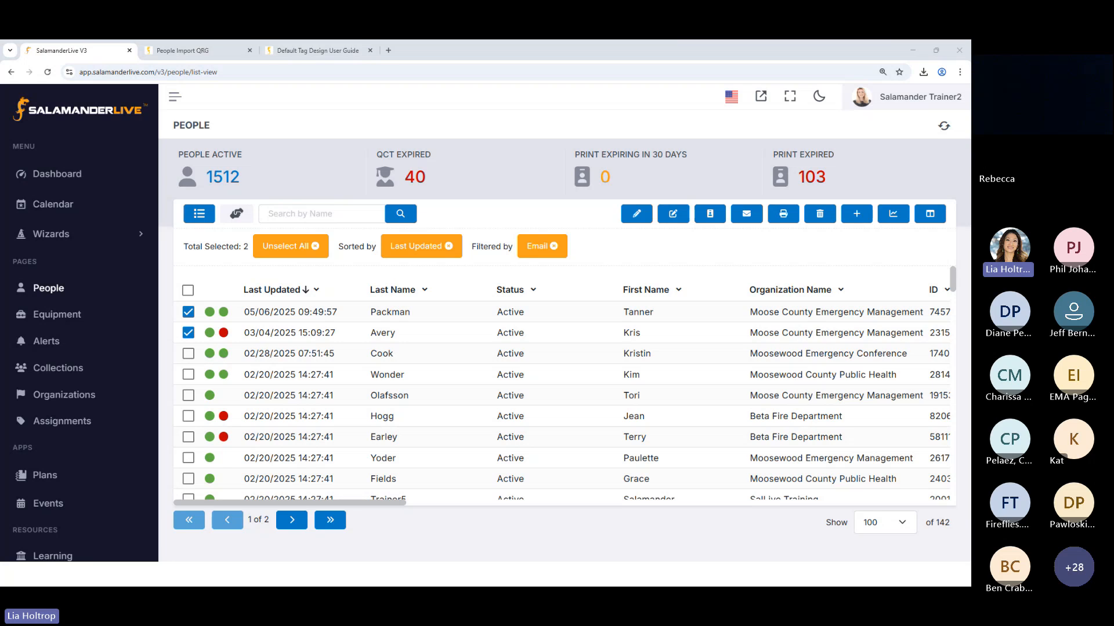
Examine the available printers and the full list of People tag designs in the Print window
drag(610, 137, 638, 97)
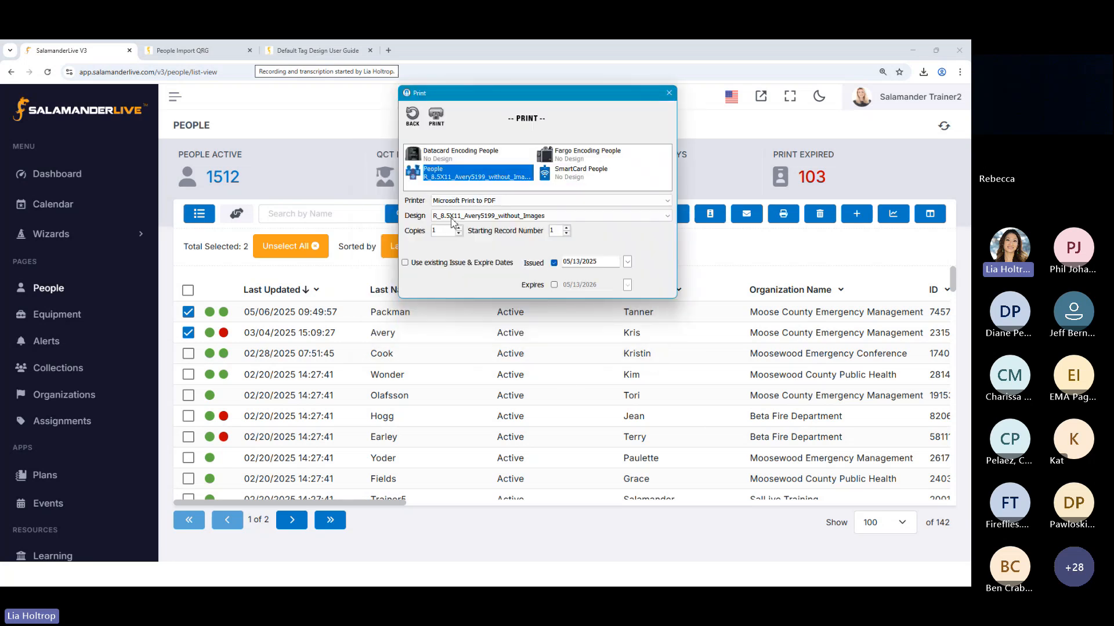
click(501, 205)
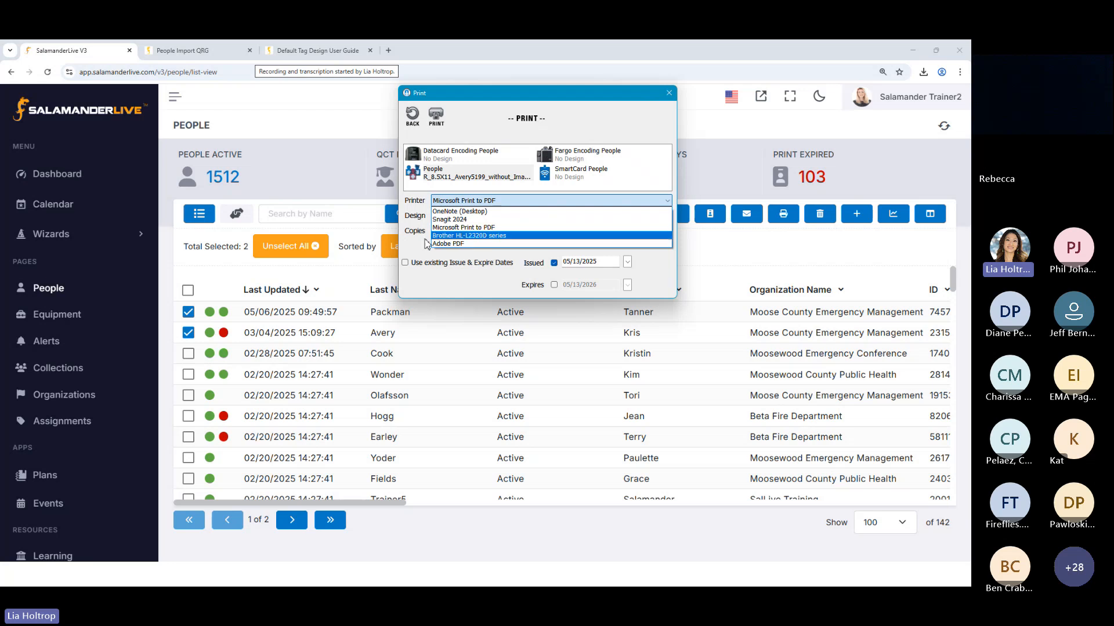
click(417, 246)
click(498, 215)
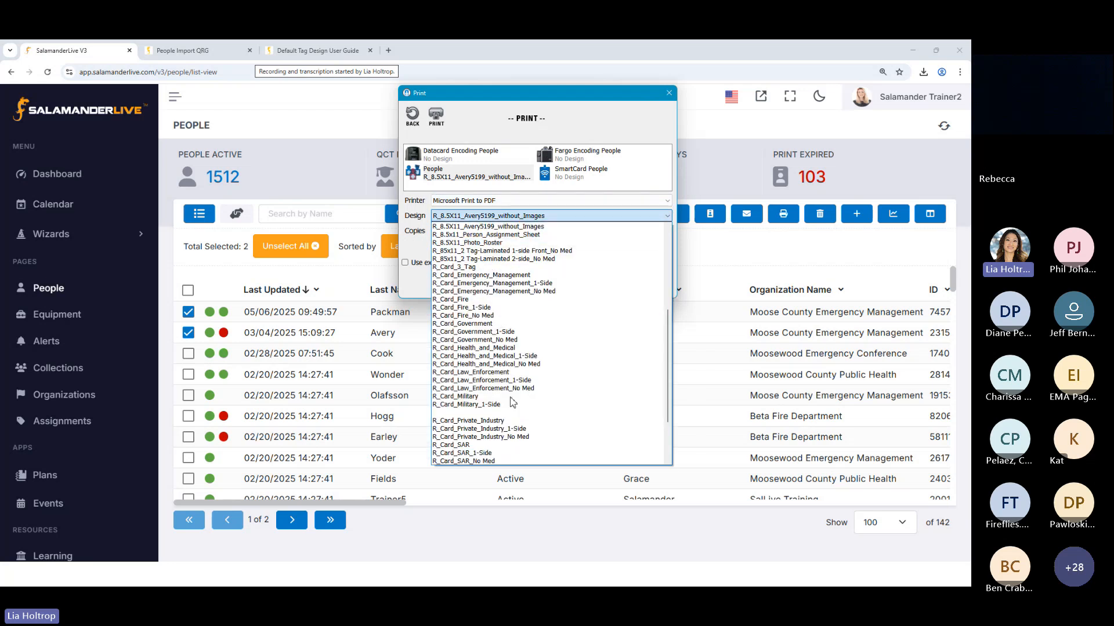
scroll(548, 259, down, 3)
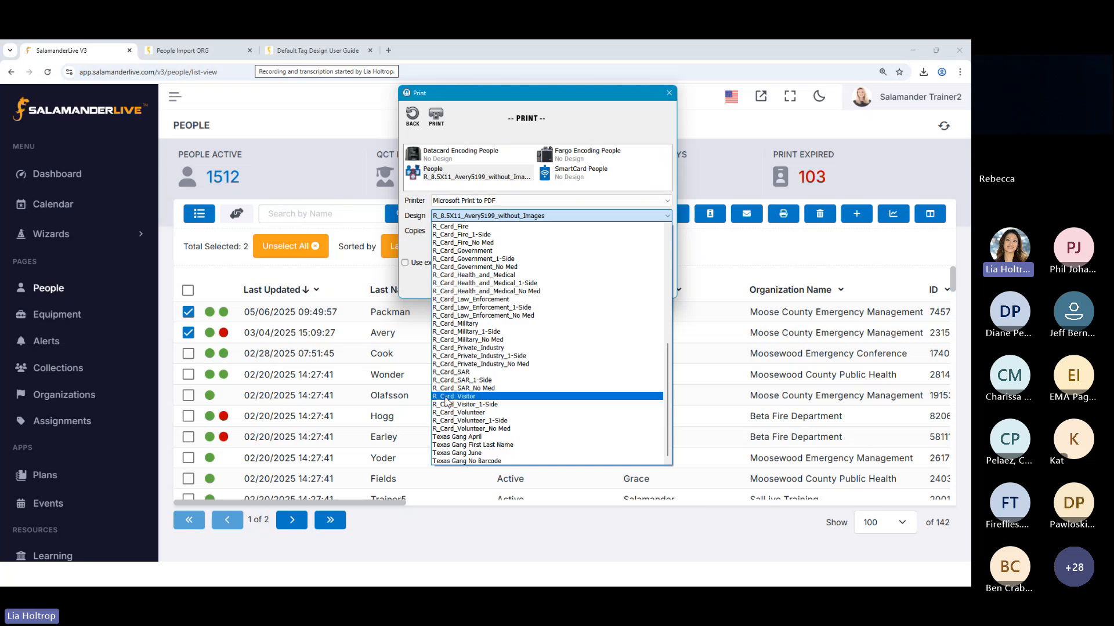
scroll(452, 319, up, 2)
scroll(451, 318, up, 4)
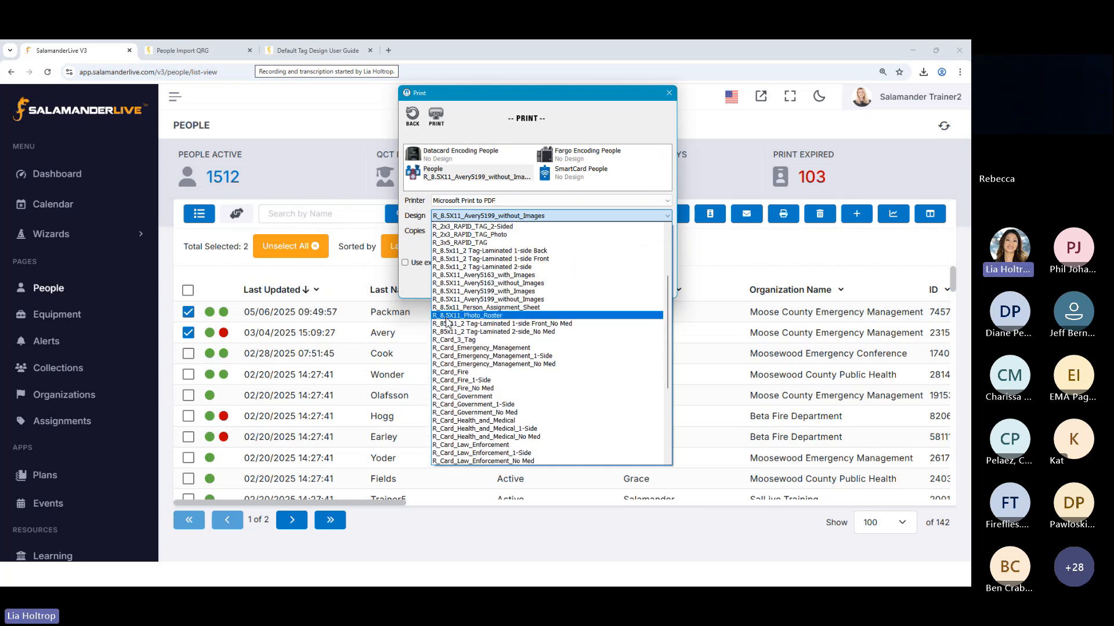
scroll(449, 354, up, 3)
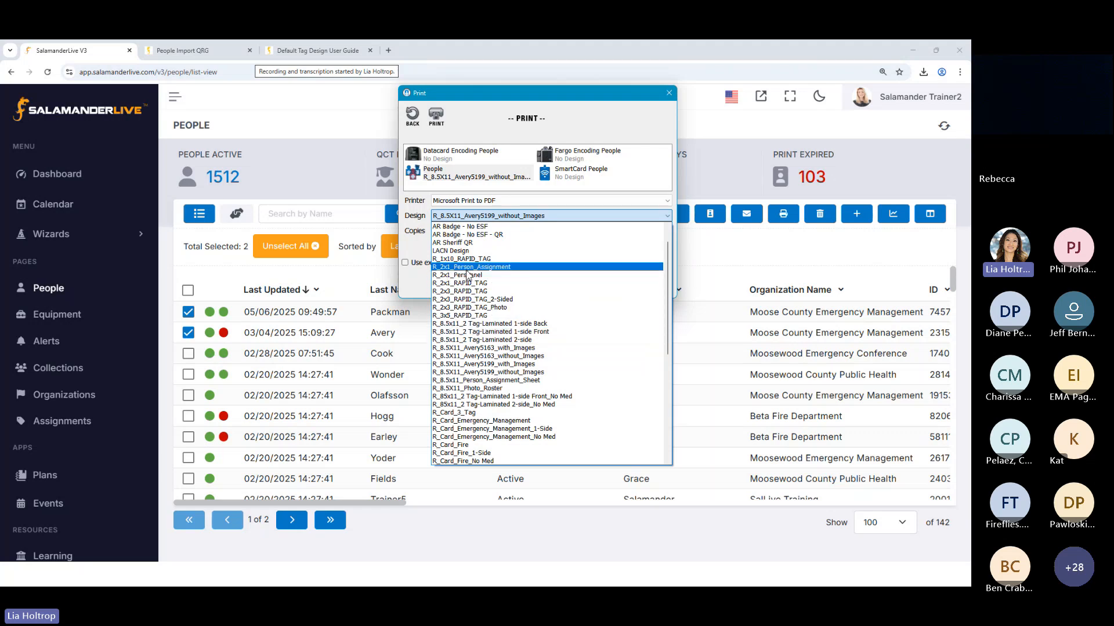
scroll(468, 281, up, 1)
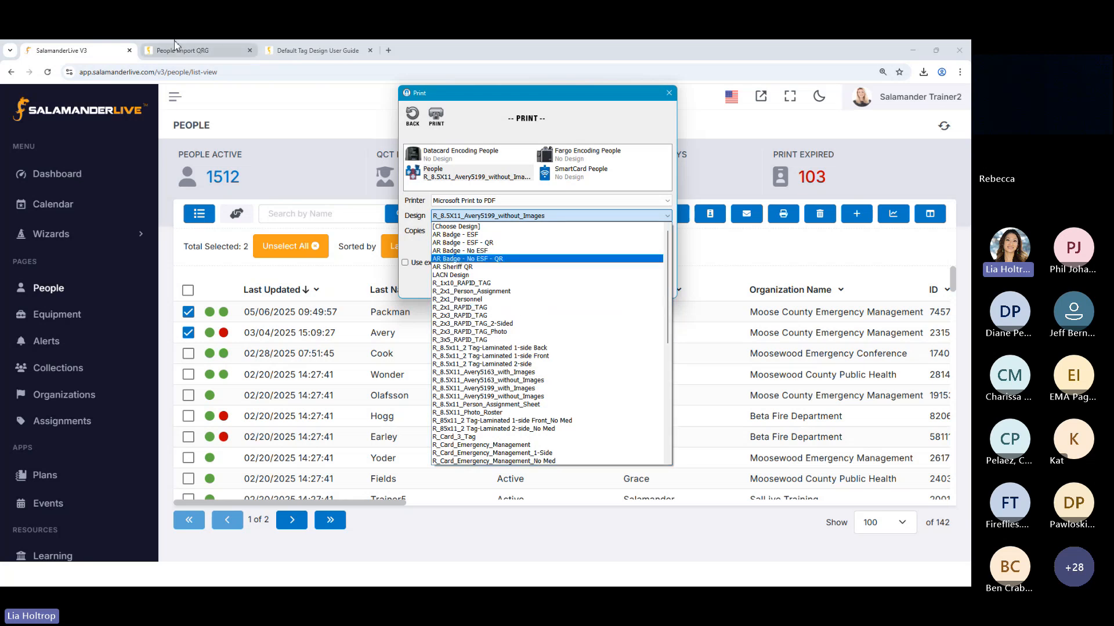
Review the R_Card sample fronts and backs in the Default Tag Design User Guide, then close the Print window and return to the People list
click(314, 51)
click(314, 51)
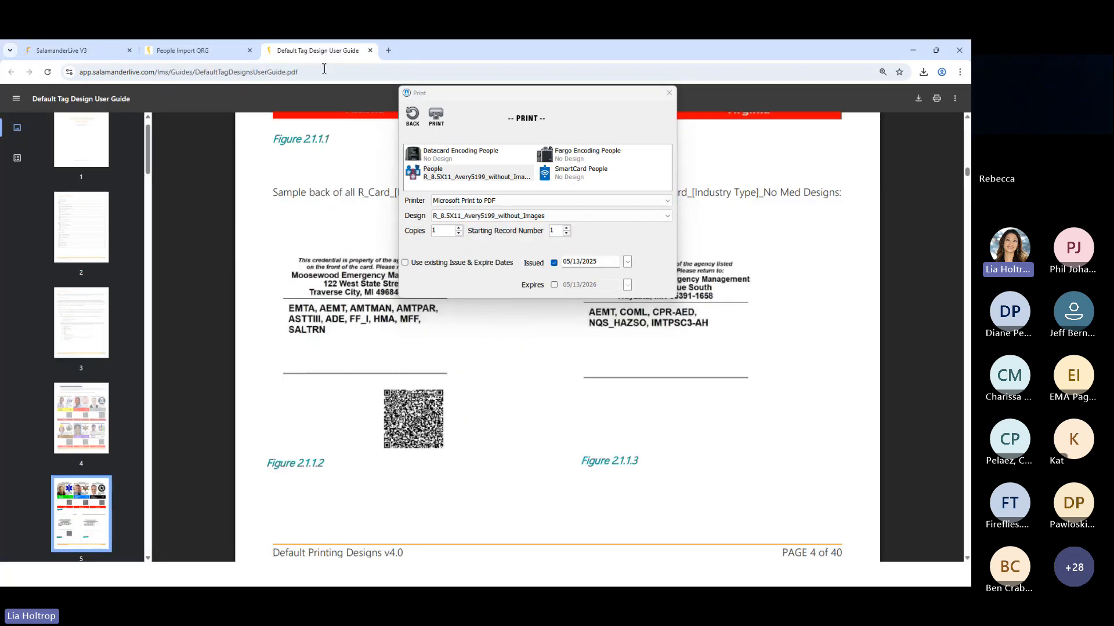
scroll(542, 418, up, 10)
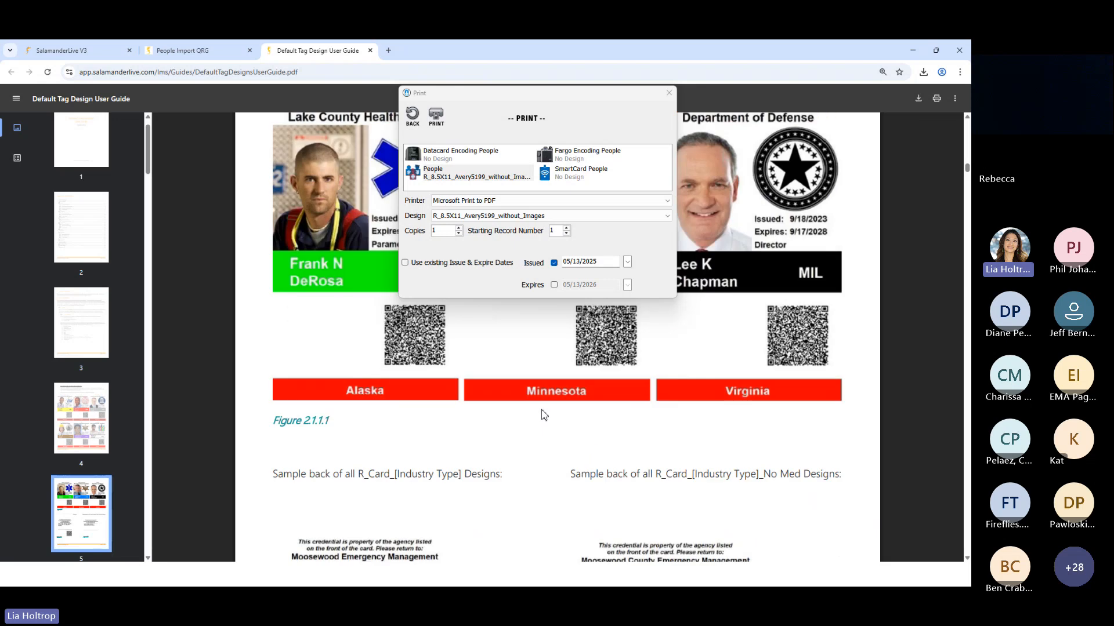
scroll(545, 413, down, 5)
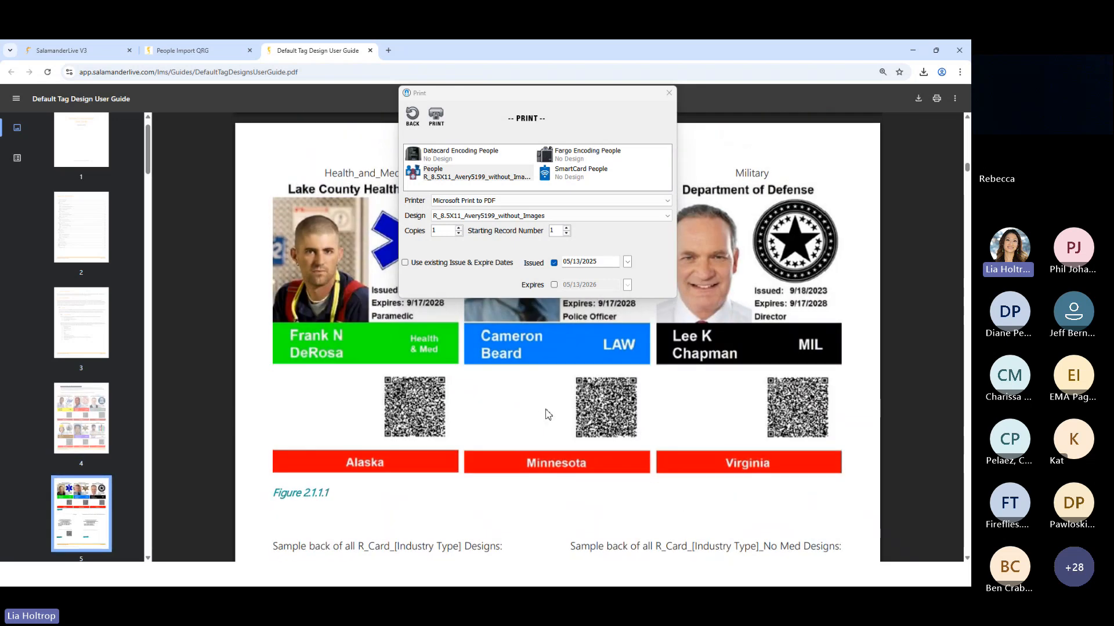
scroll(548, 414, down, 4)
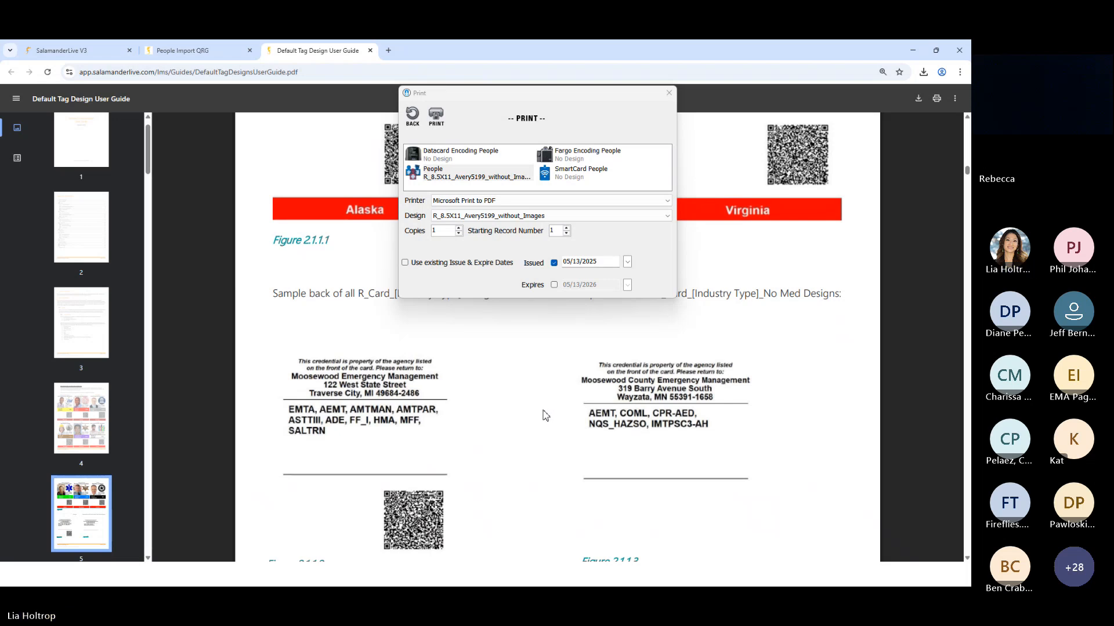
scroll(544, 412, down, 5)
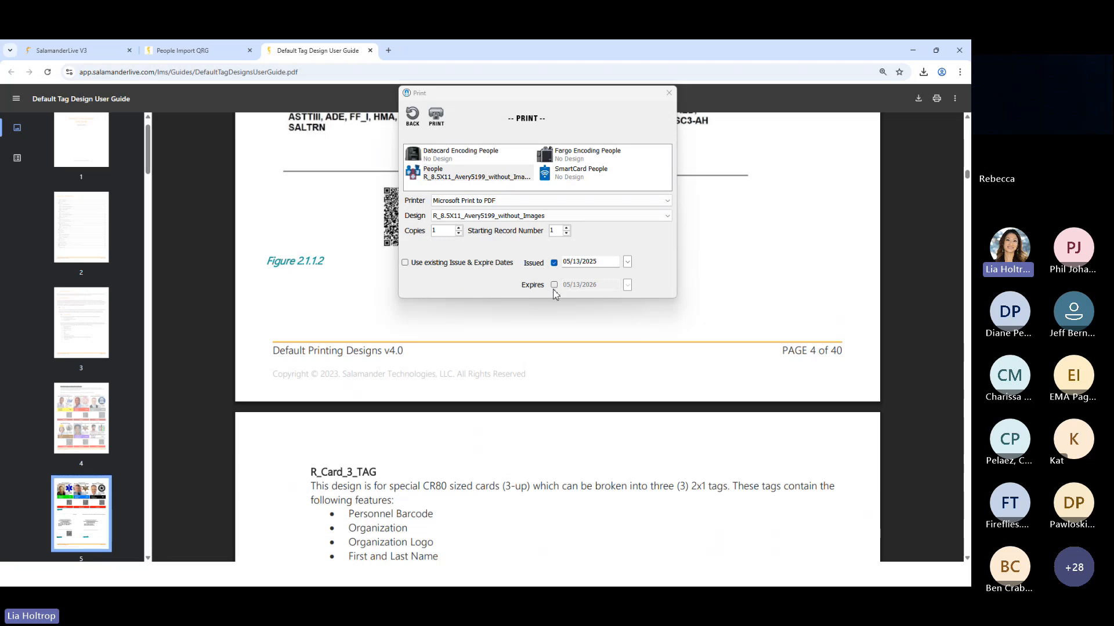
click(669, 93)
click(61, 51)
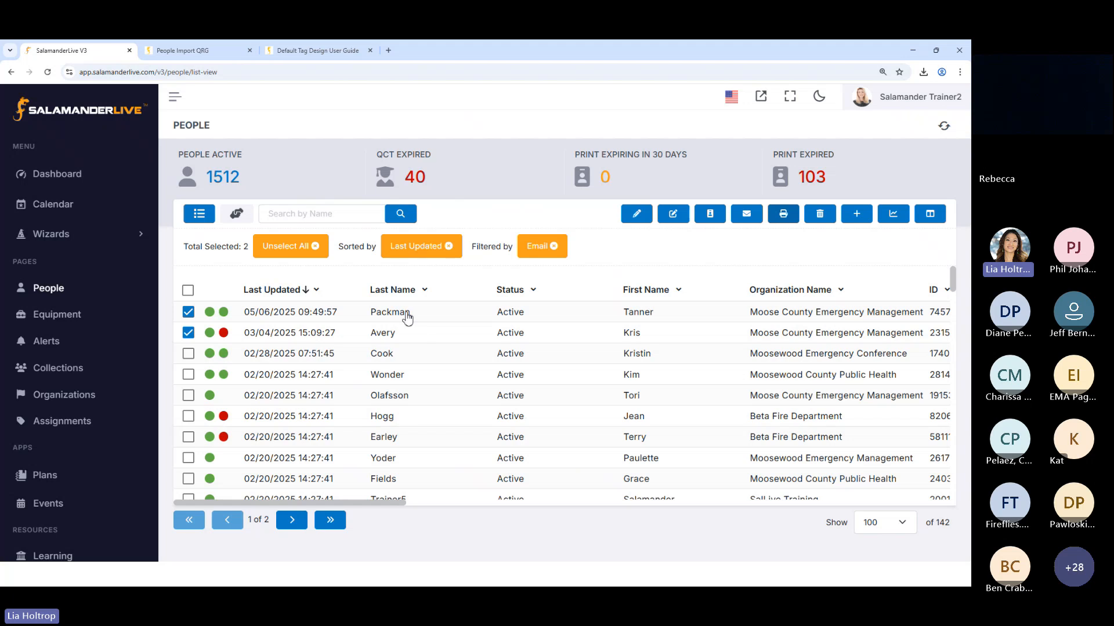
Check the Physical Tag details in the most recently updated person's profile and return to the People list
click(509, 313)
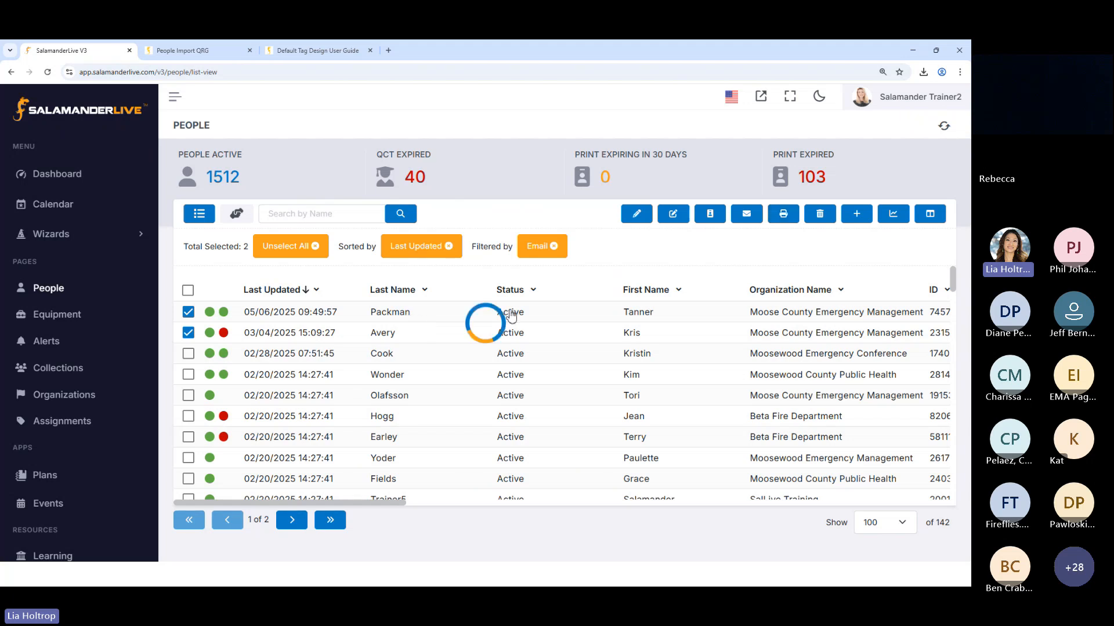
scroll(281, 452, down, 1)
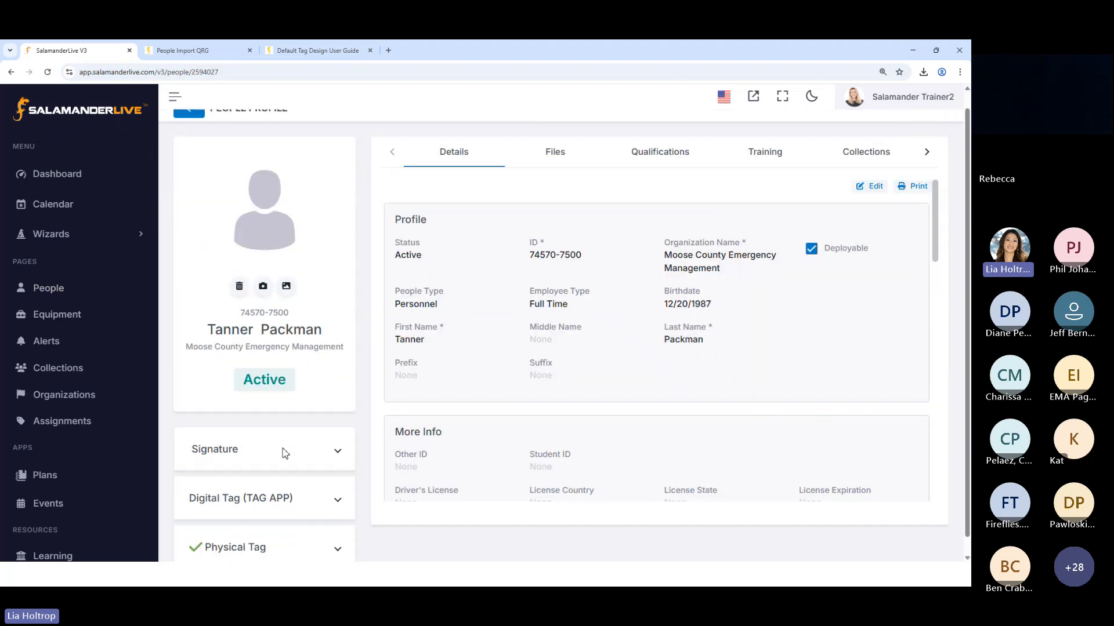
scroll(280, 542, down, 1)
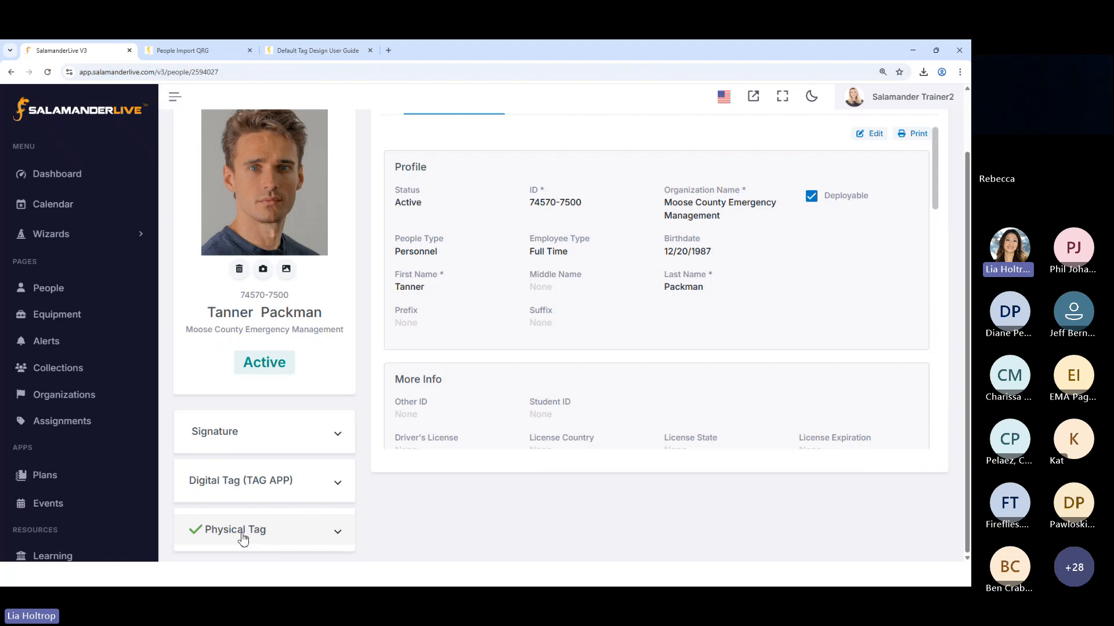
click(337, 534)
scroll(336, 532, down, 5)
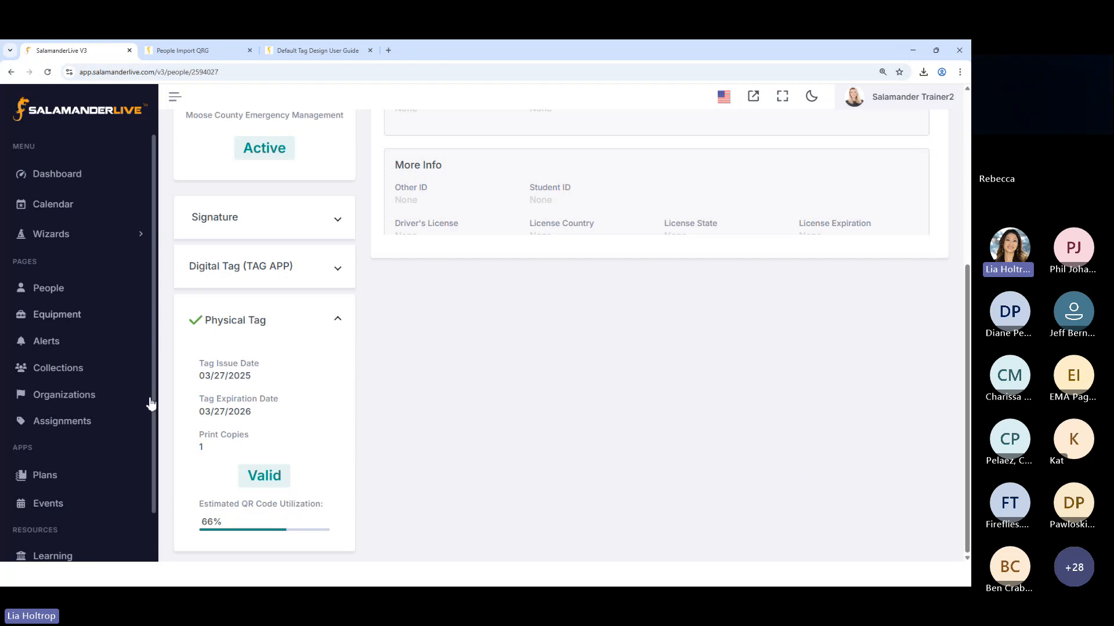
scroll(268, 350, up, 5)
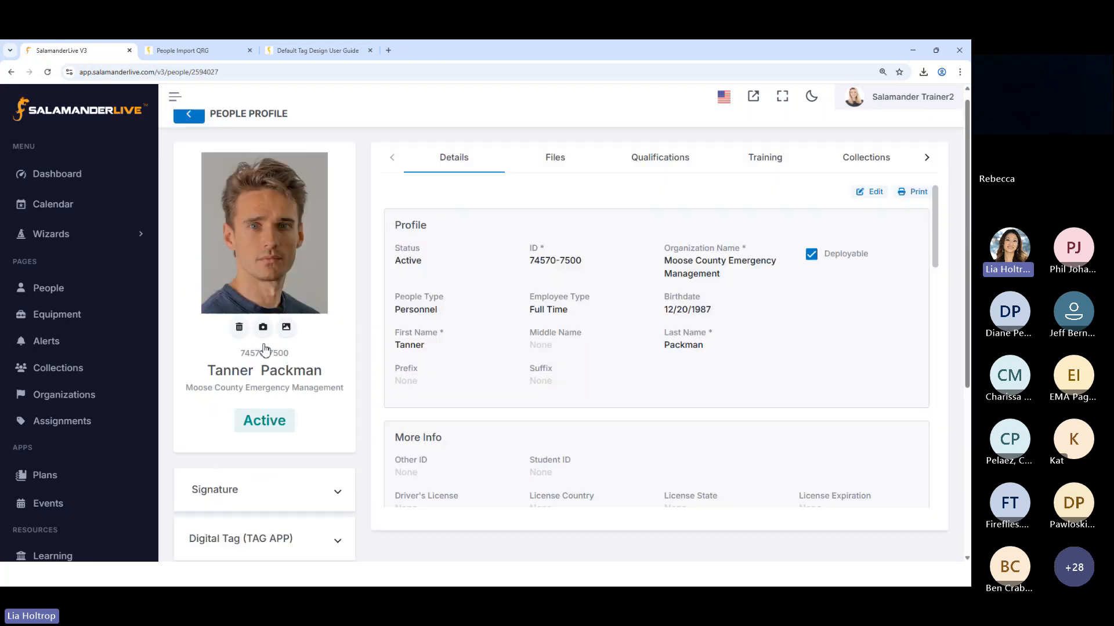
click(186, 125)
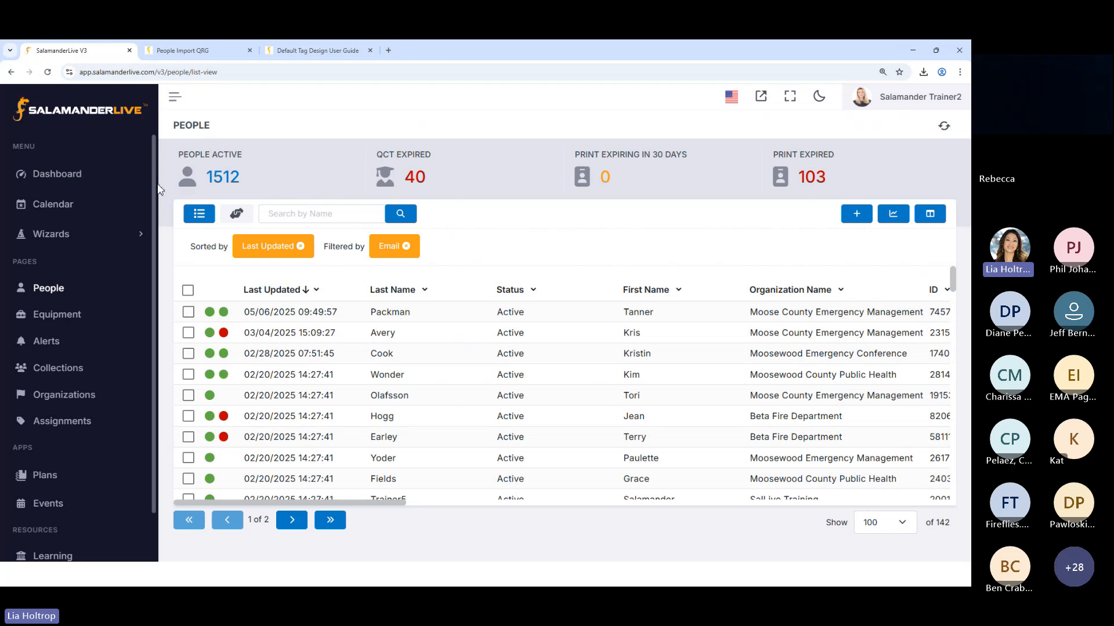
Open the first listed Beta Fire Department person's profile and examine the Physical Tag details, highlighting the Tag Expiration Date
click(371, 417)
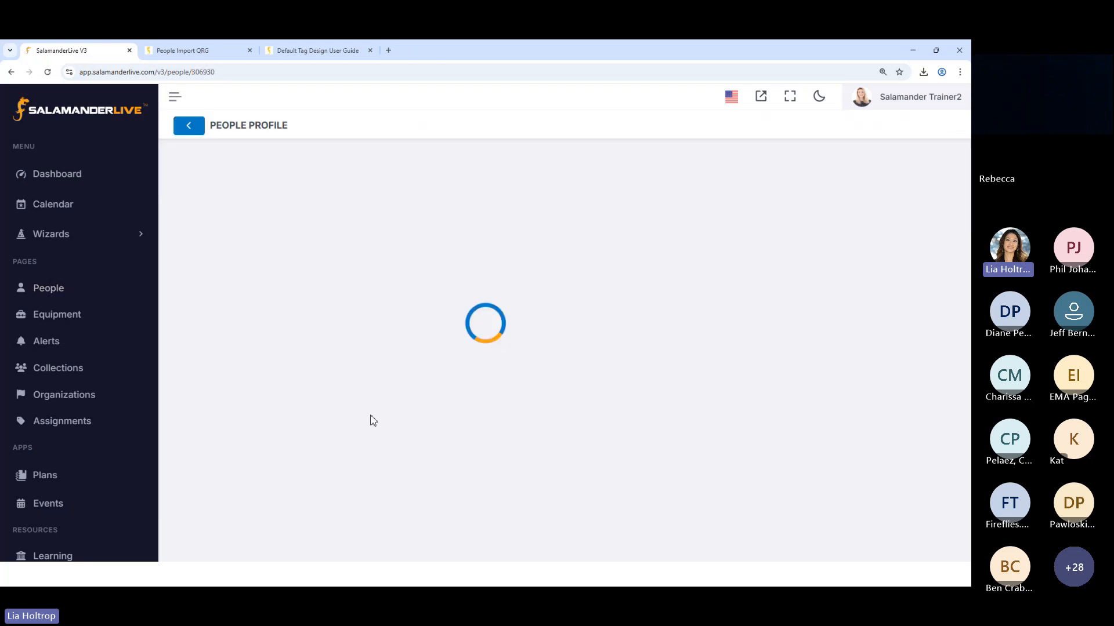
scroll(314, 418, down, 1)
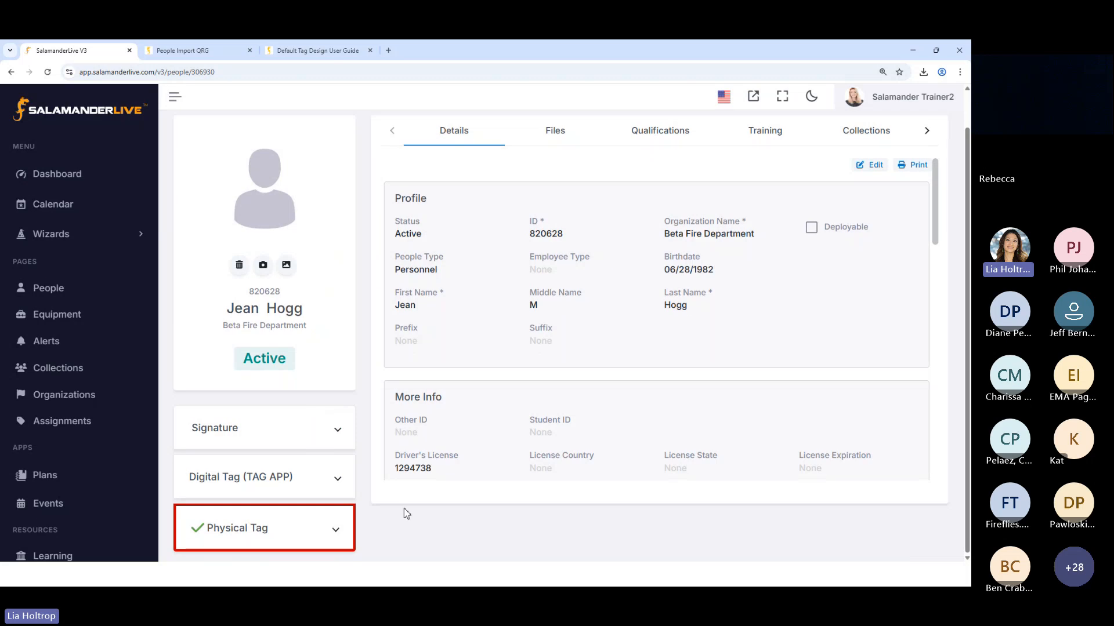
scroll(348, 540, down, 1)
click(331, 531)
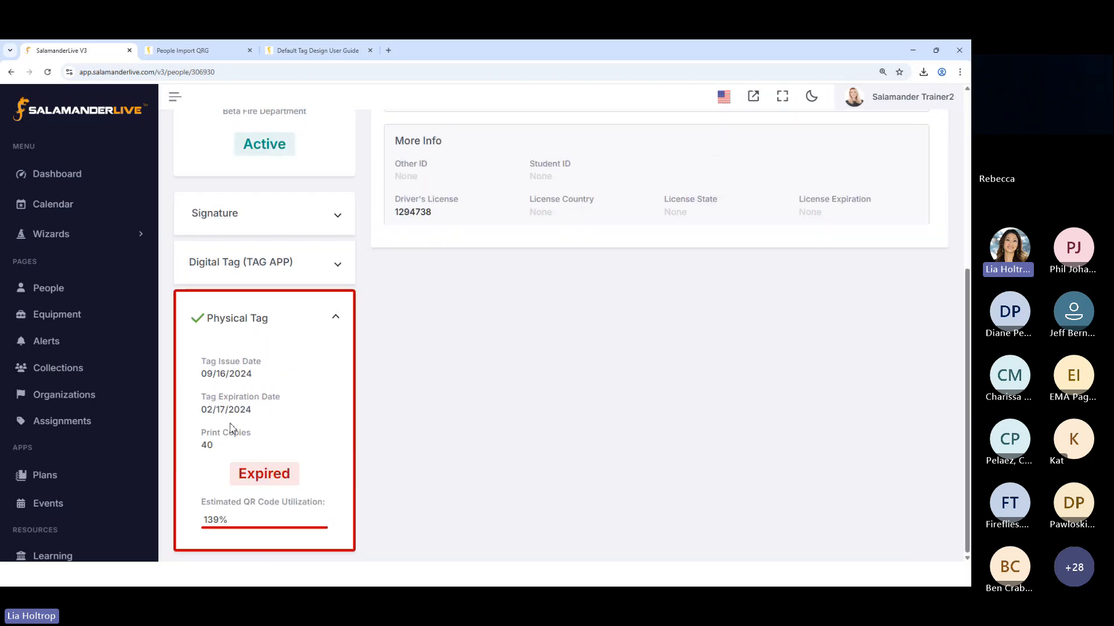
drag(201, 413, 252, 413)
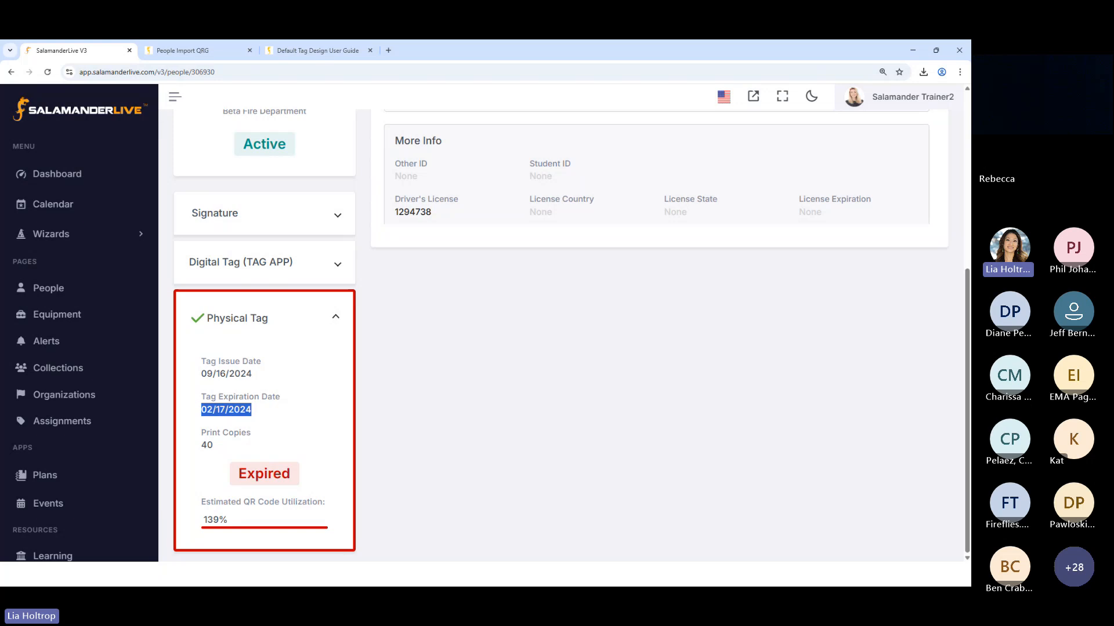
Switch to the presentation to check its Agenda slide and return to the profile in SalamanderLive
click(490, 575)
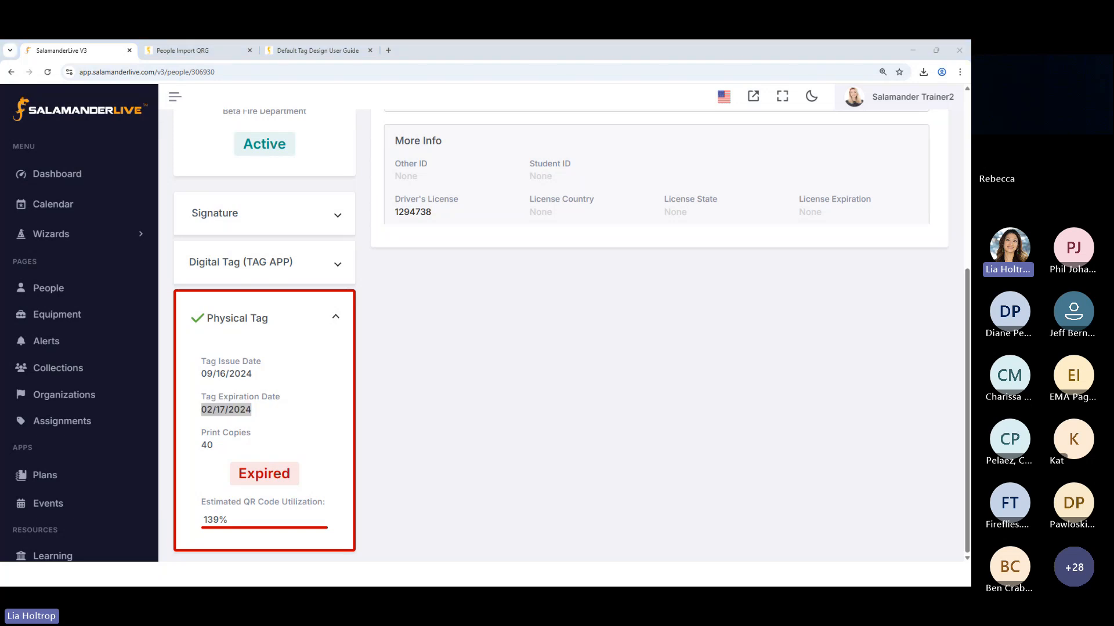
click(491, 513)
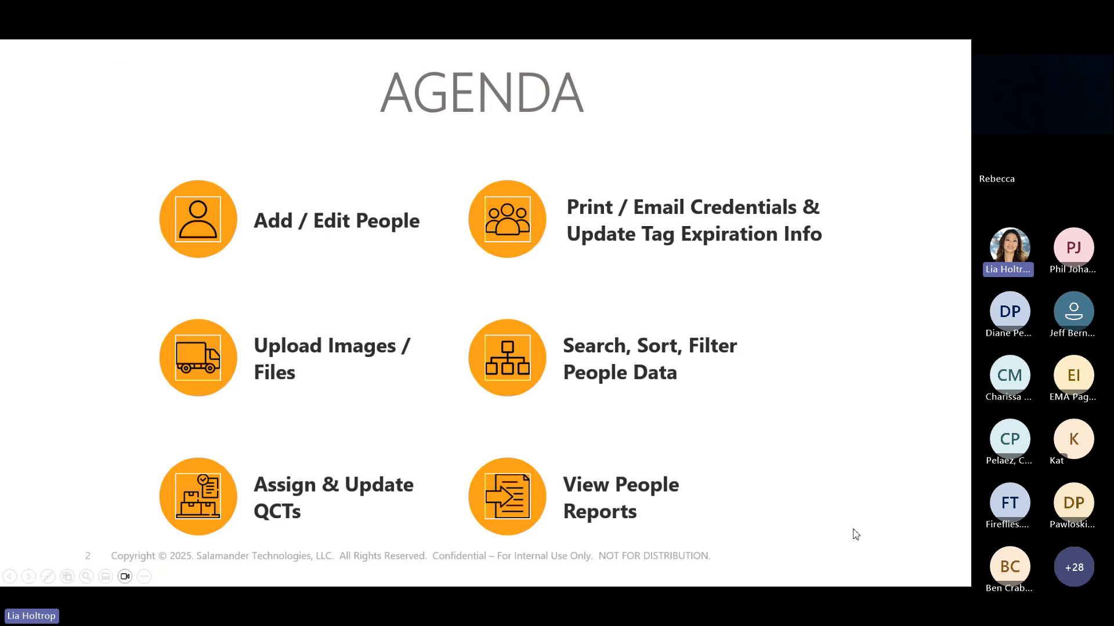
key(alt+Tab)
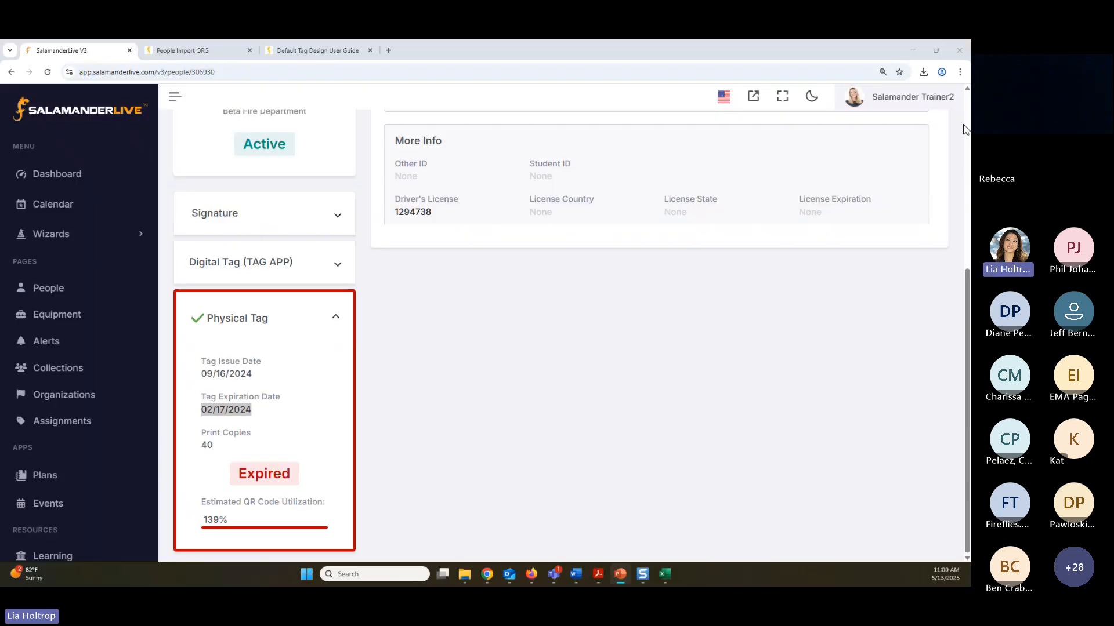
Return to the People list and clear its Last Updated sort and Email filter
scroll(336, 440, up, 5)
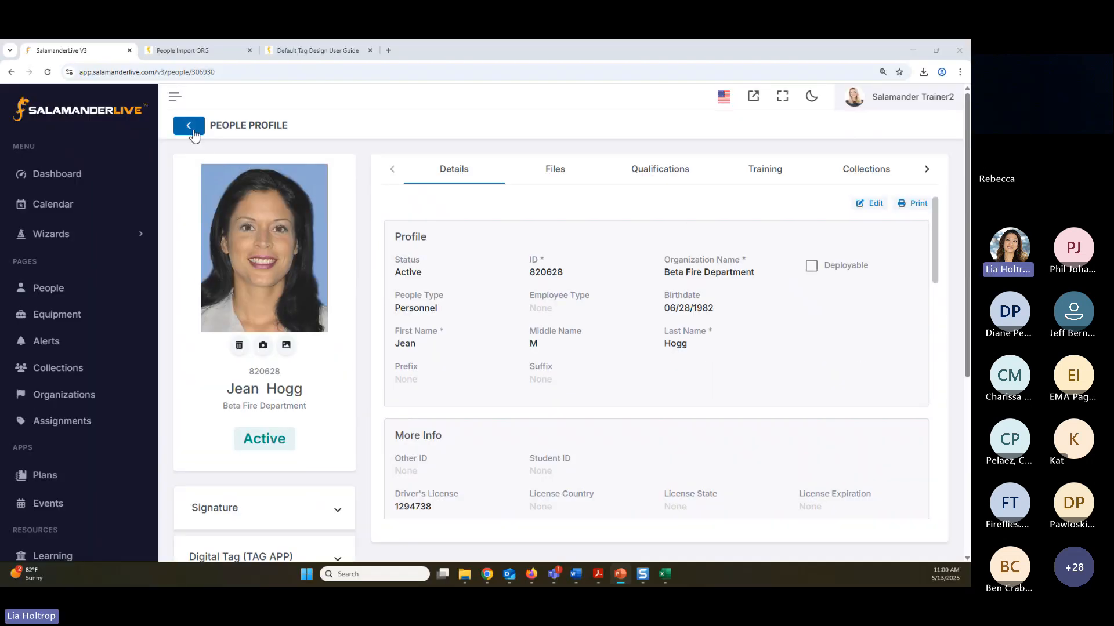
click(186, 125)
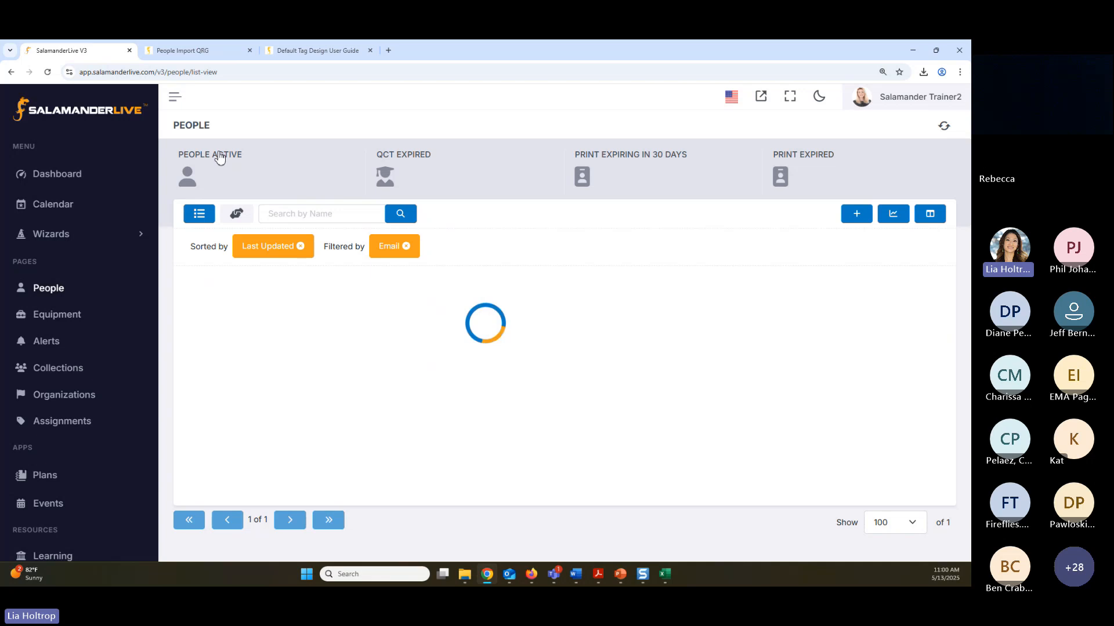
click(300, 246)
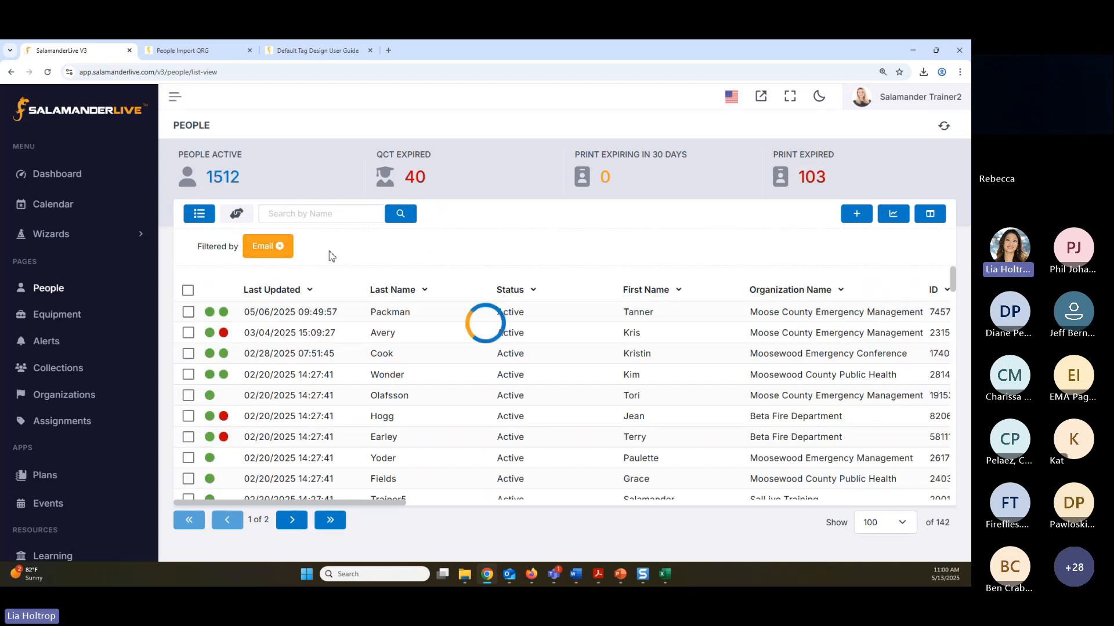
click(281, 246)
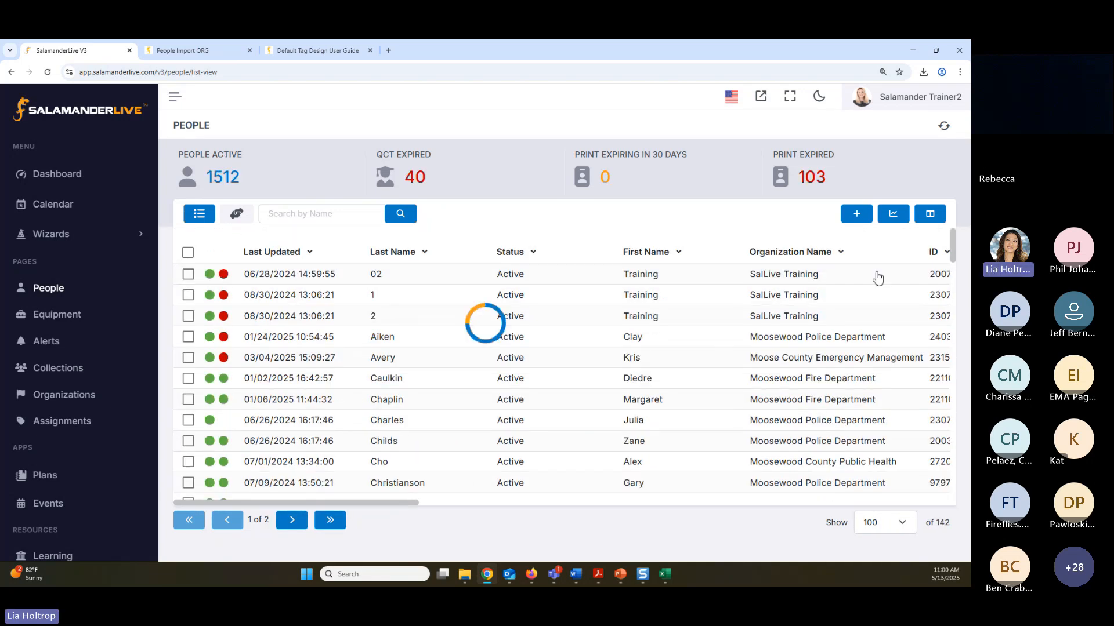
Review the available People reports from CSV Export through Import CSV, and close the Reports window
click(893, 219)
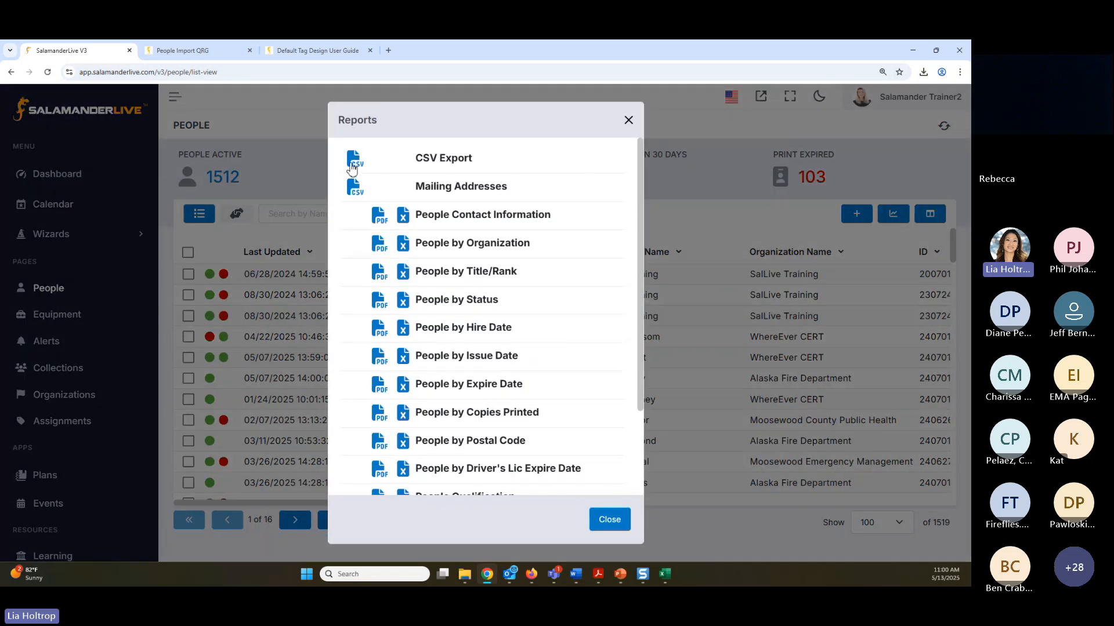
scroll(469, 309, down, 2)
scroll(469, 310, down, 1)
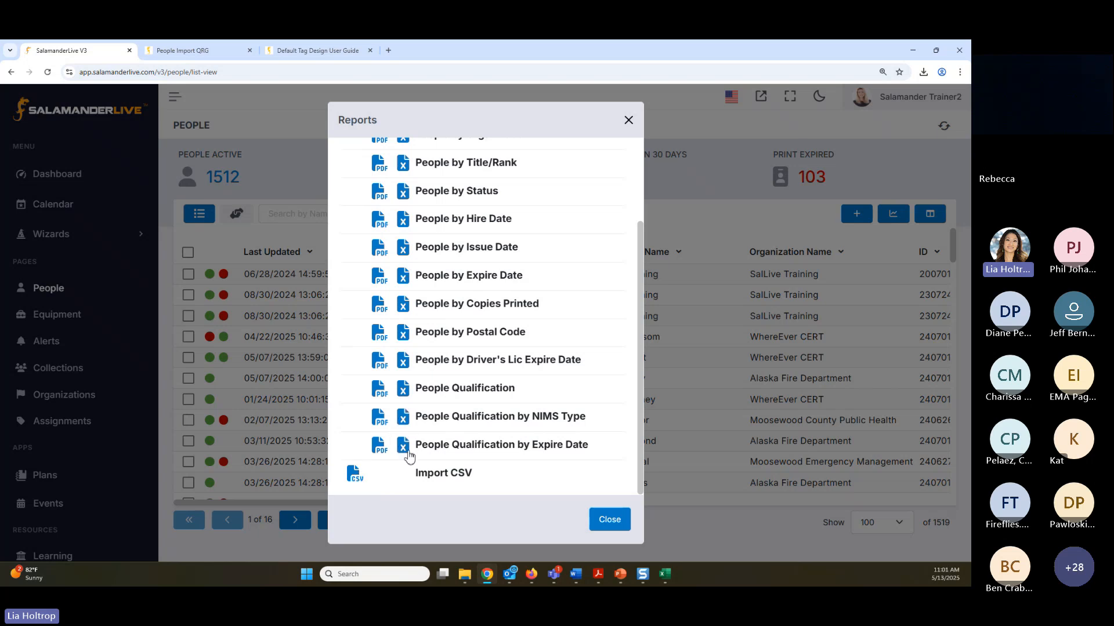
scroll(408, 455, up, 3)
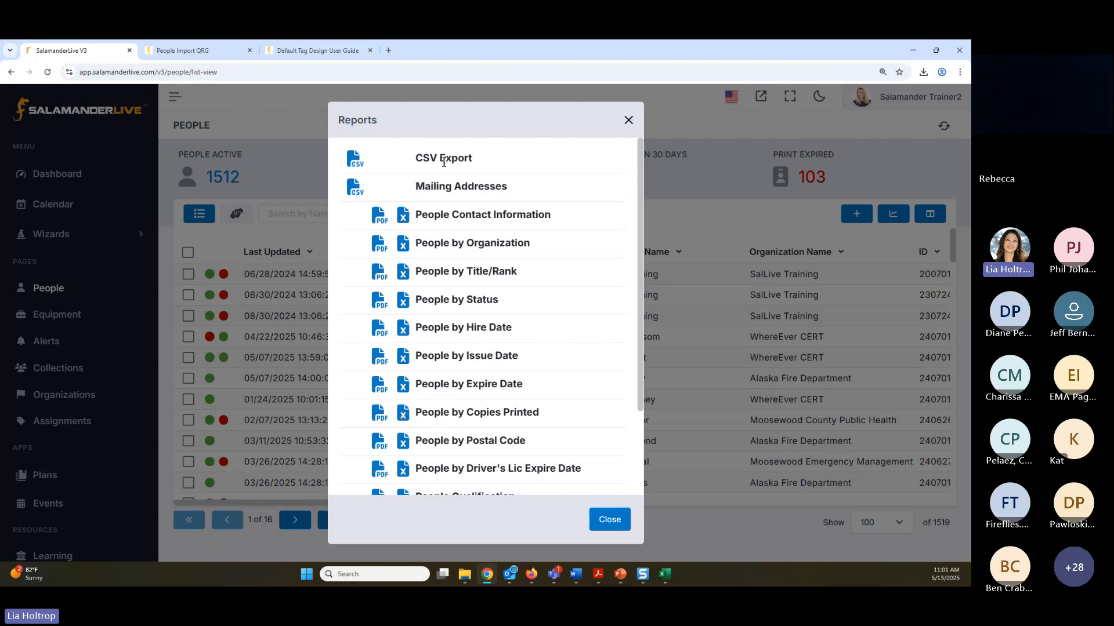
click(609, 519)
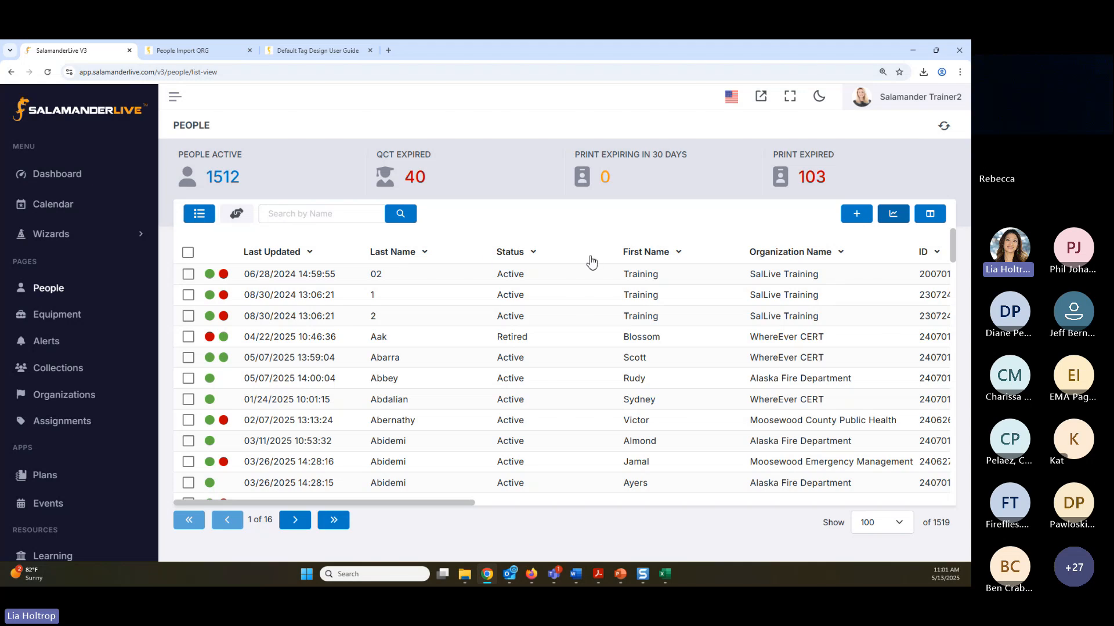
Review the current and available columns in the People list's Edit Columns window and close it without changing any
click(929, 214)
scroll(547, 302, down, 5)
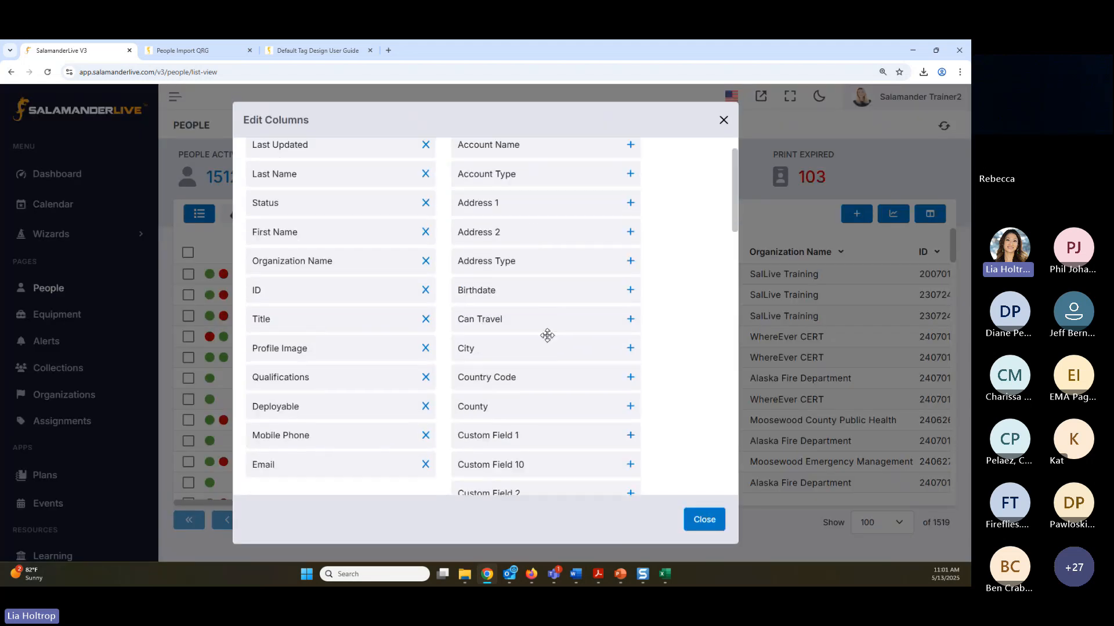
scroll(569, 406, down, 5)
click(704, 519)
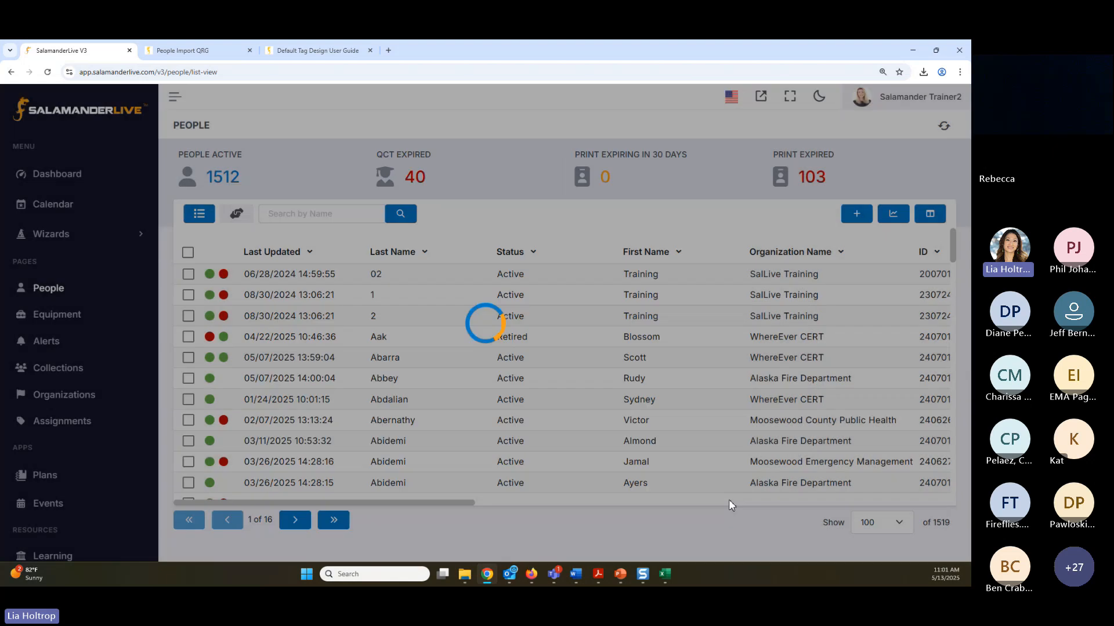
Reopen the People Reports window, look through the contact, organization, expiration and qualification reports again, and close it
click(893, 214)
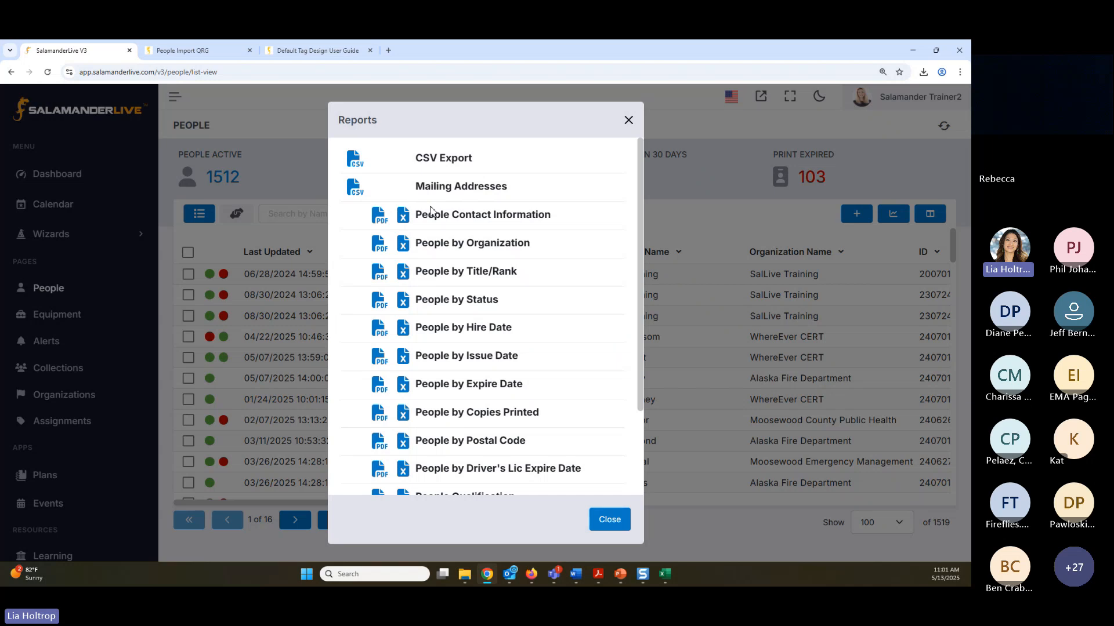
scroll(439, 229, down, 2)
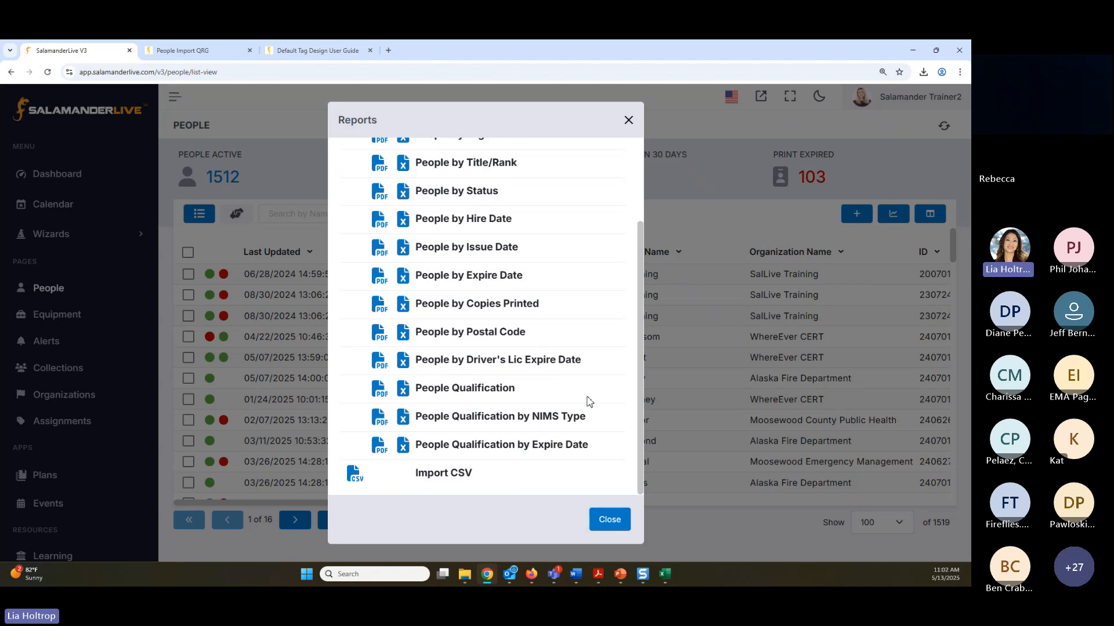
scroll(464, 443, up, 3)
scroll(464, 443, down, 1)
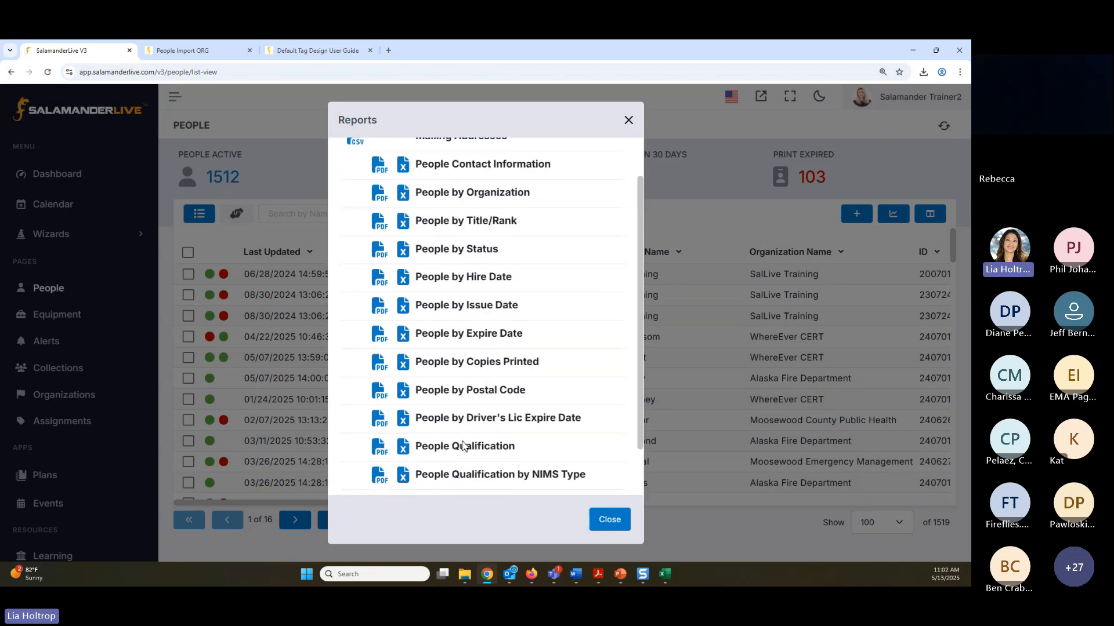
scroll(465, 442, up, 1)
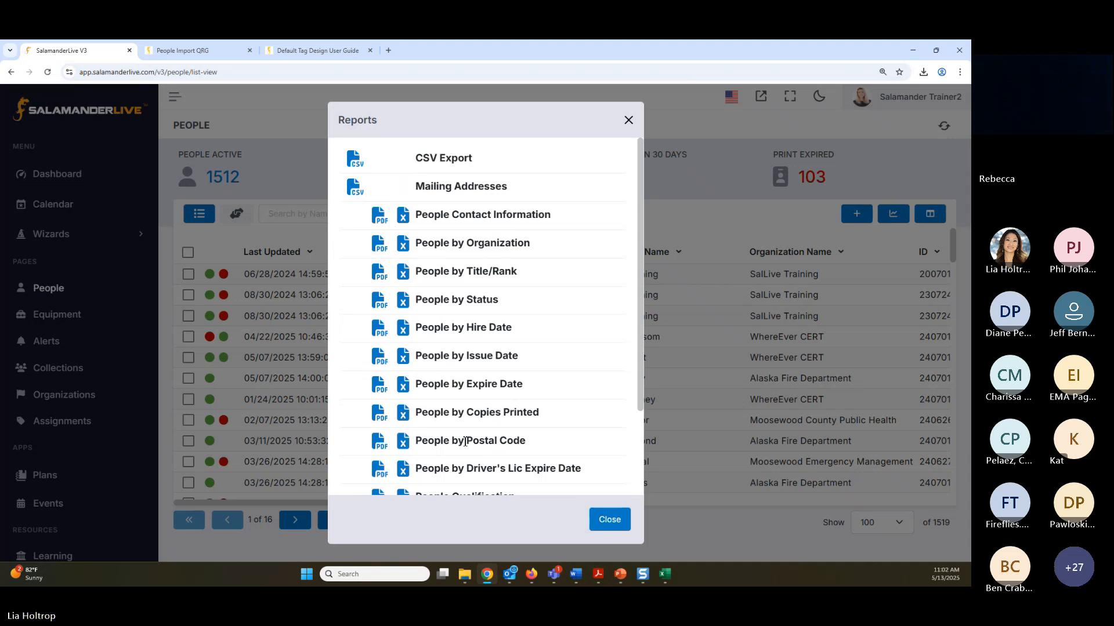
click(609, 520)
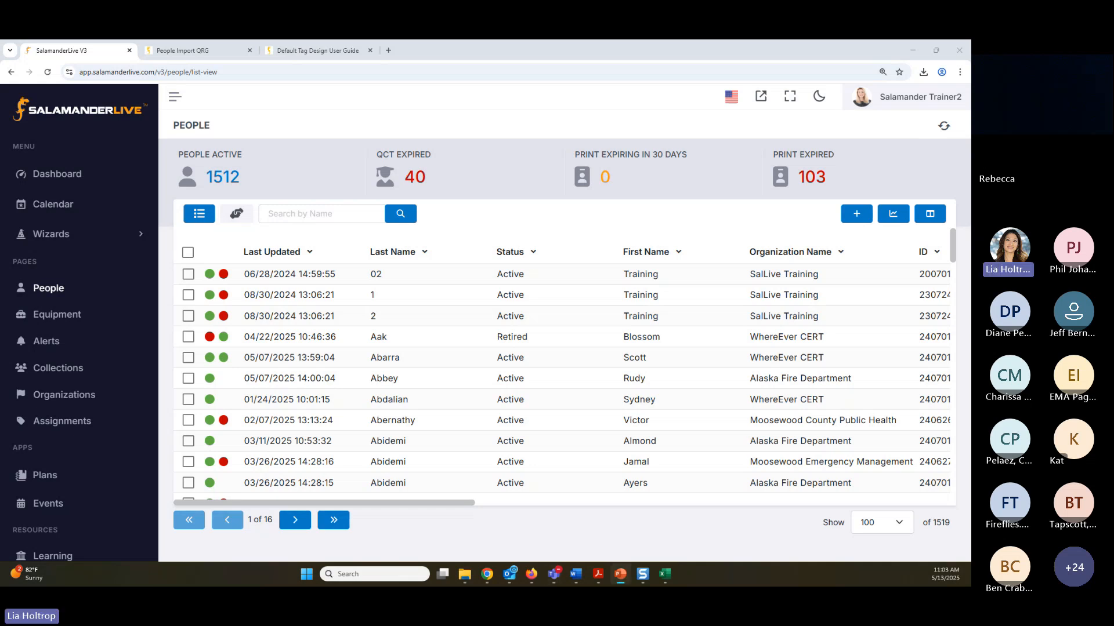
Switch to the PowerPoint presentation, start the slide show from the Agenda slide and advance to the closing Thank You slide
key(shift+F5)
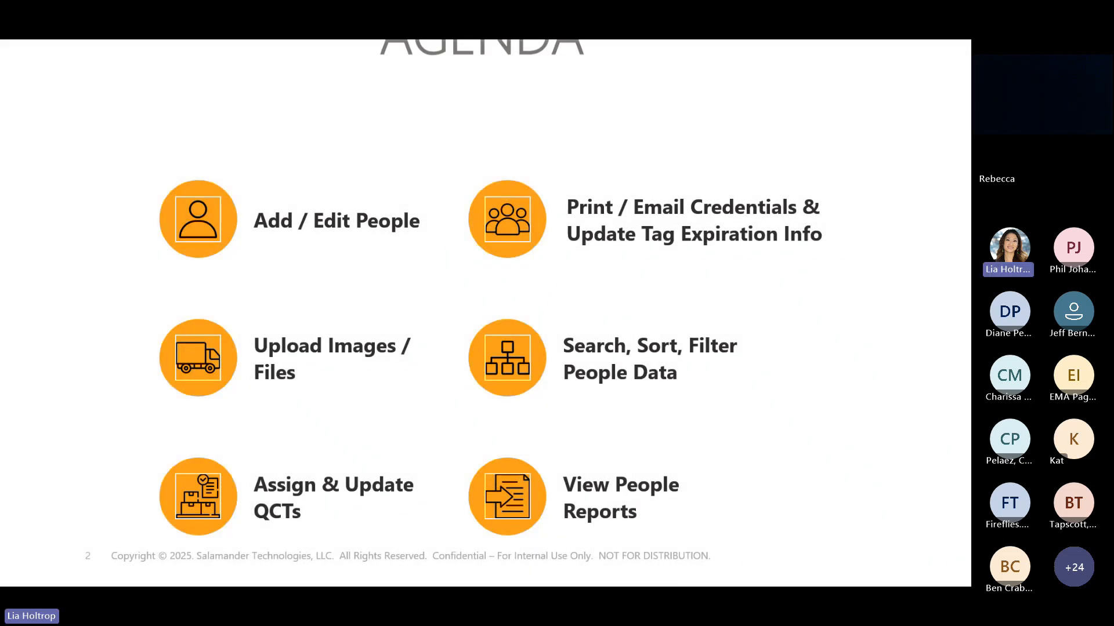
key(Right)
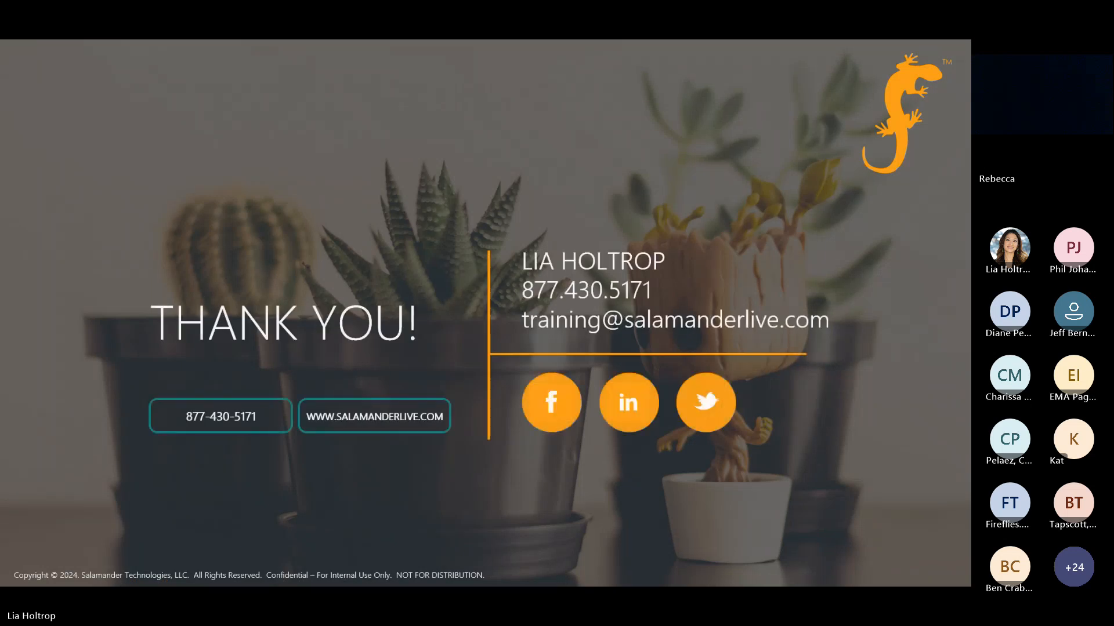
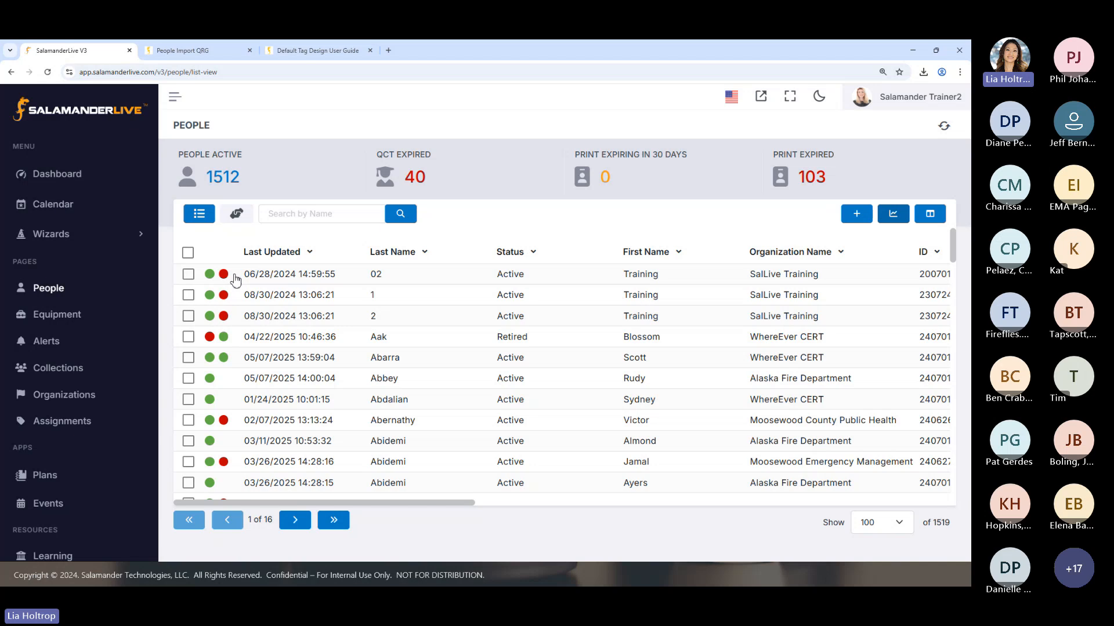
Highlight the People list's total record count and open the profile of the retired WhereEver CERT member
drag(935, 527, 955, 529)
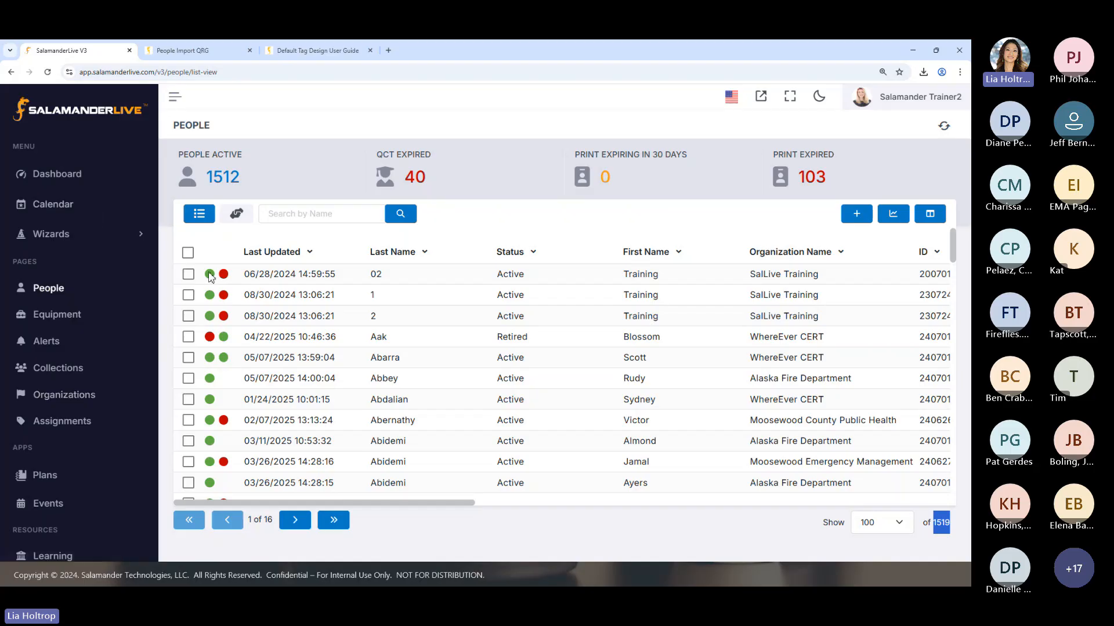
click(386, 337)
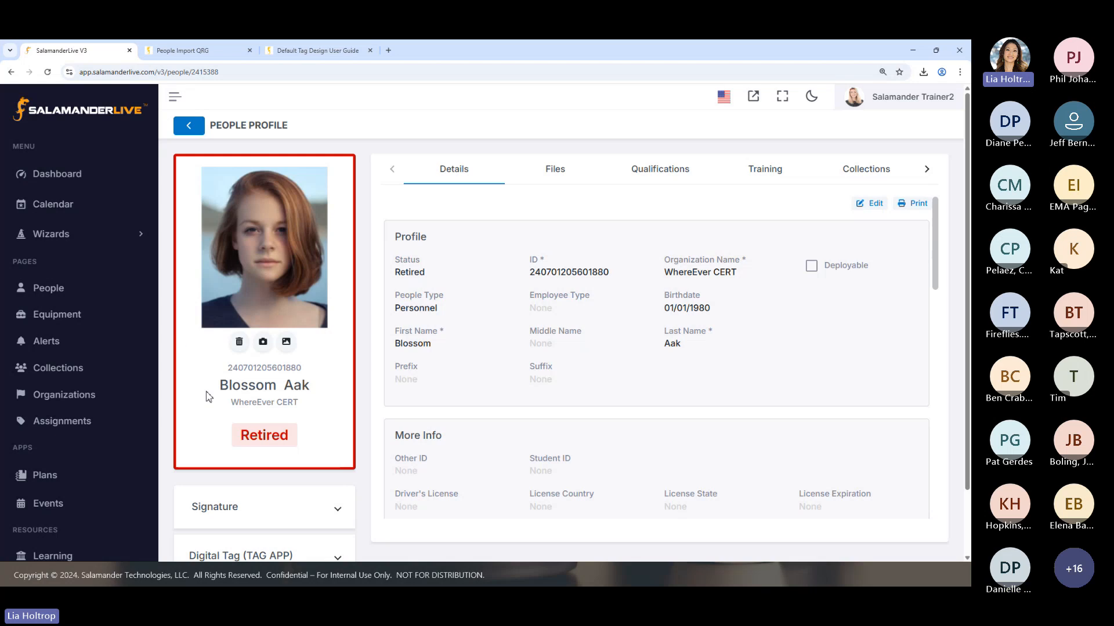
View the Anywhere Fire Department profile from the Organizations list and return to the list
click(88, 400)
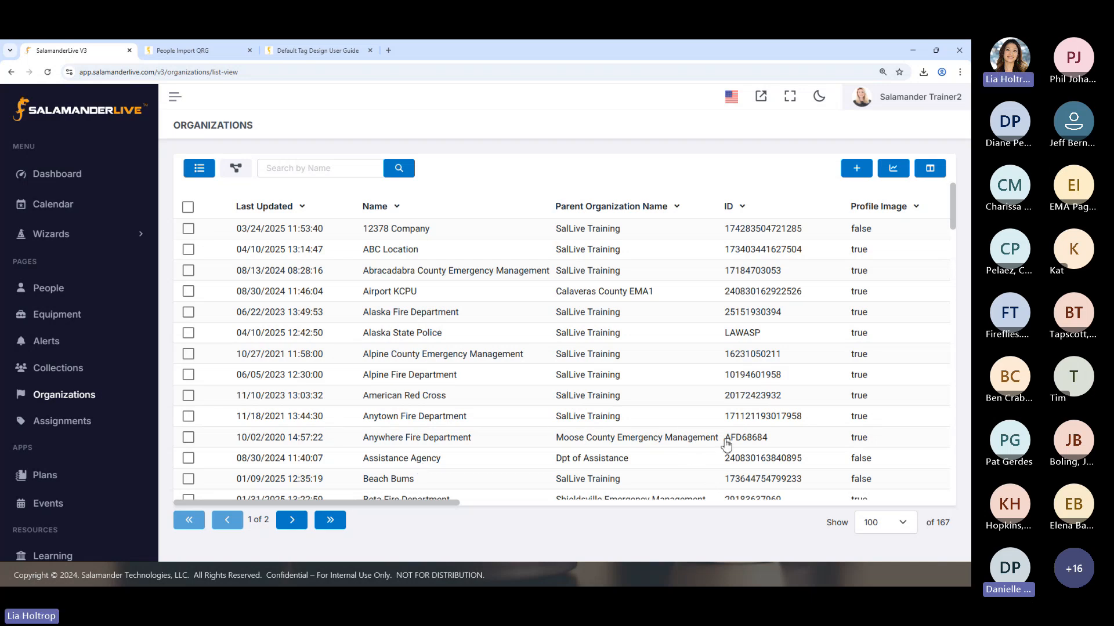
click(615, 438)
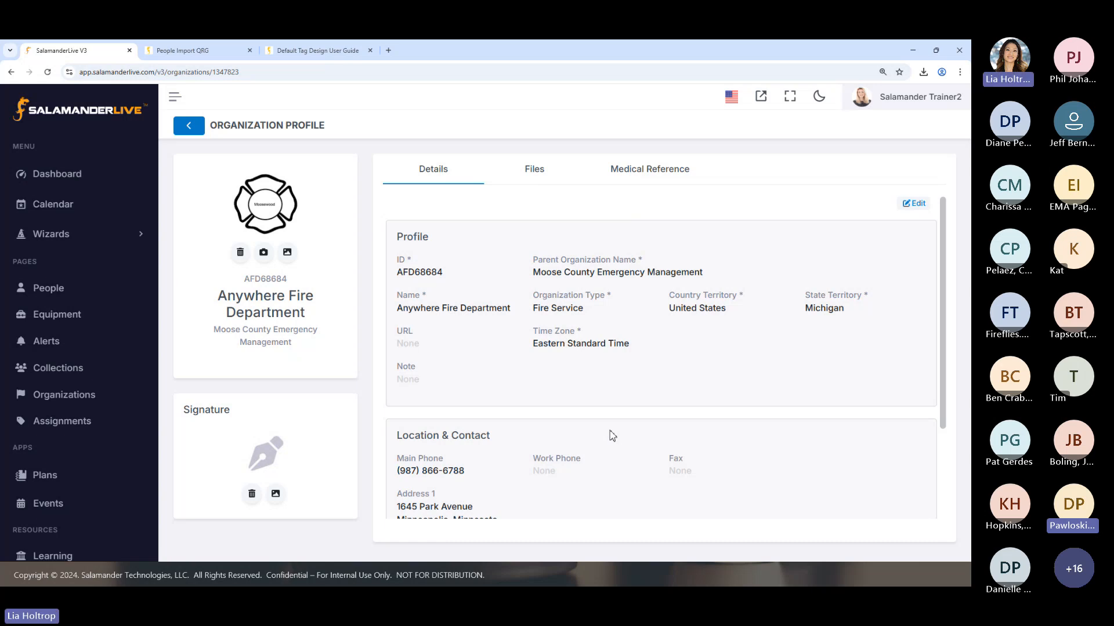
click(194, 126)
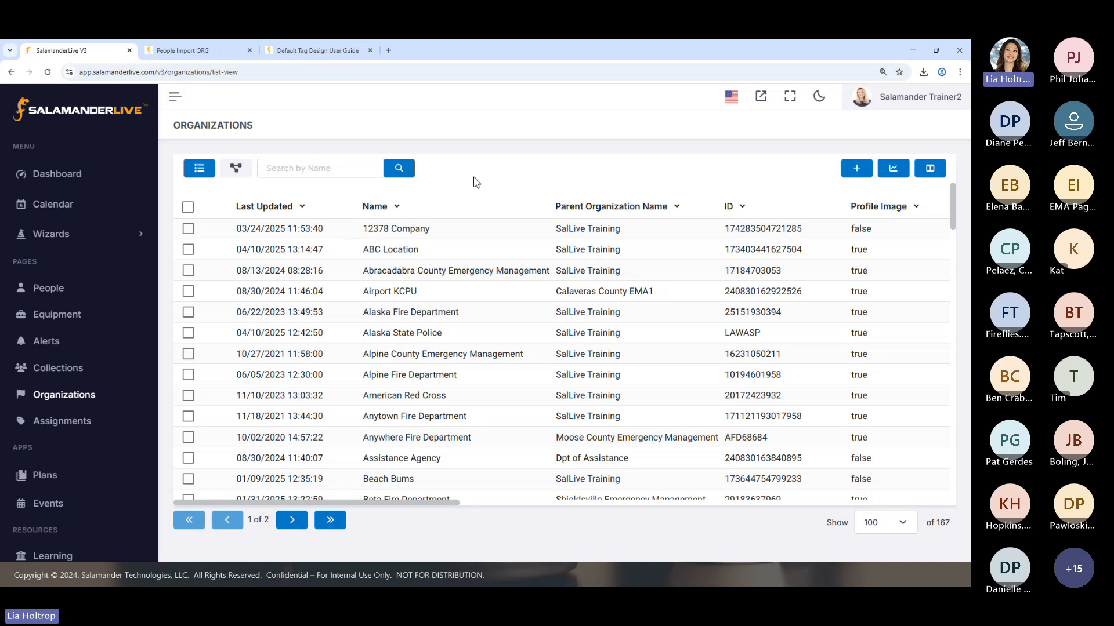
Open the account's Security Users list to review its users
scroll(139, 383, down, 1)
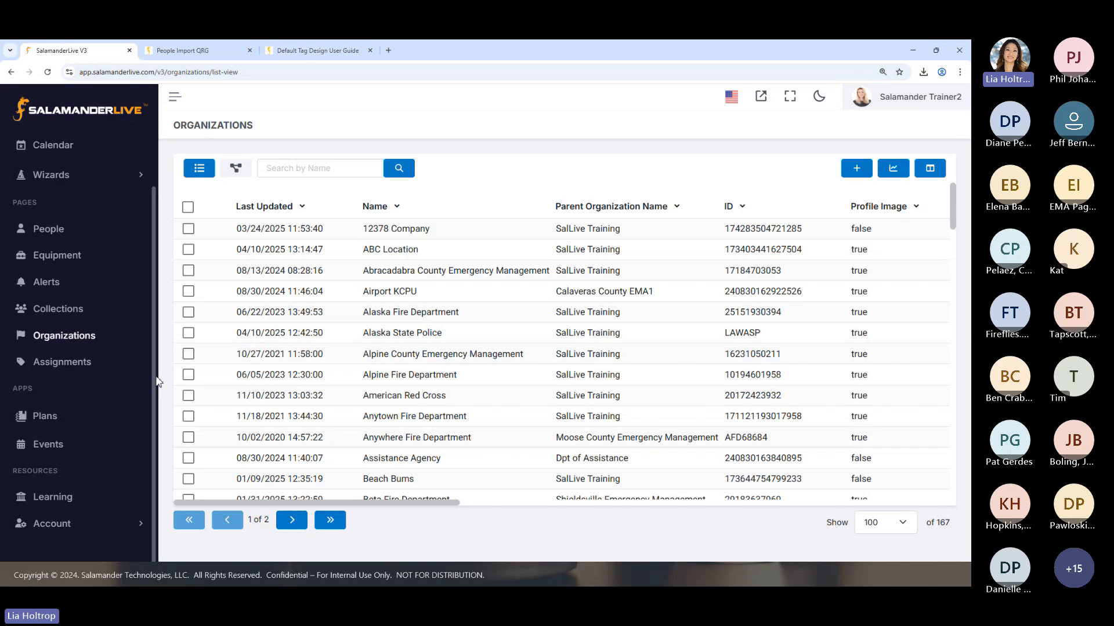
click(58, 527)
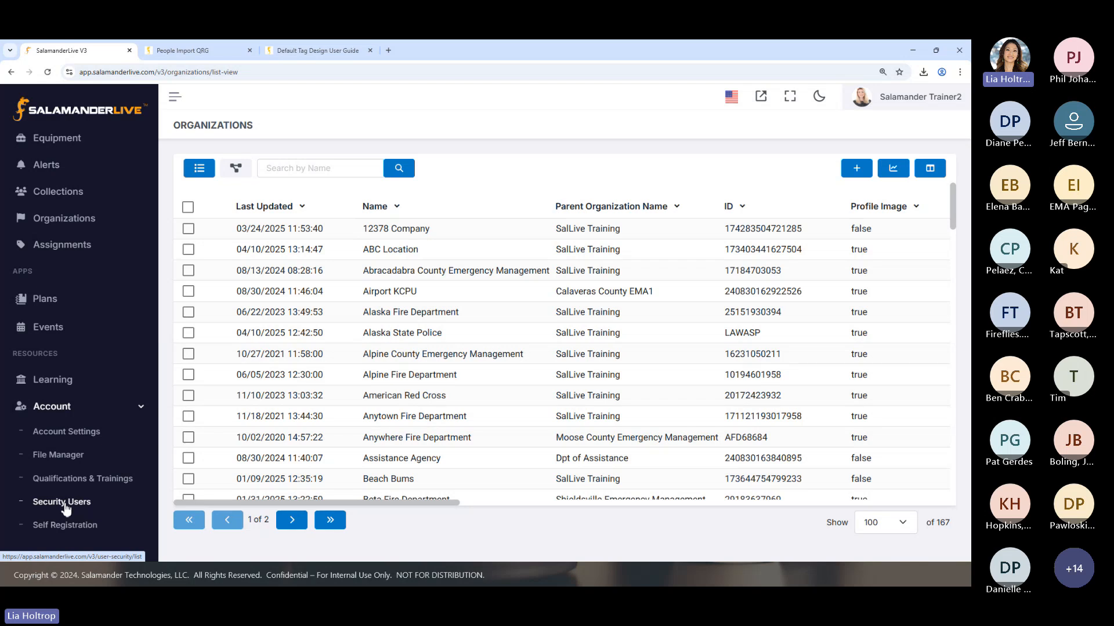
click(64, 502)
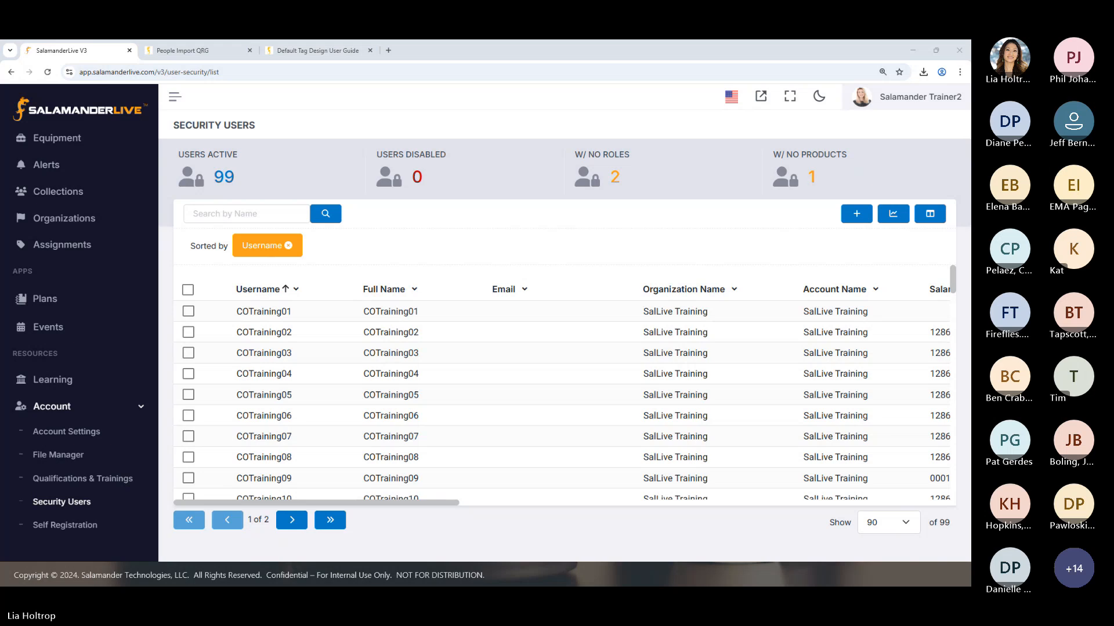
Return to the People list, view the profile of its first active WhereEver CERT member, and go back
scroll(80, 249, up, 1)
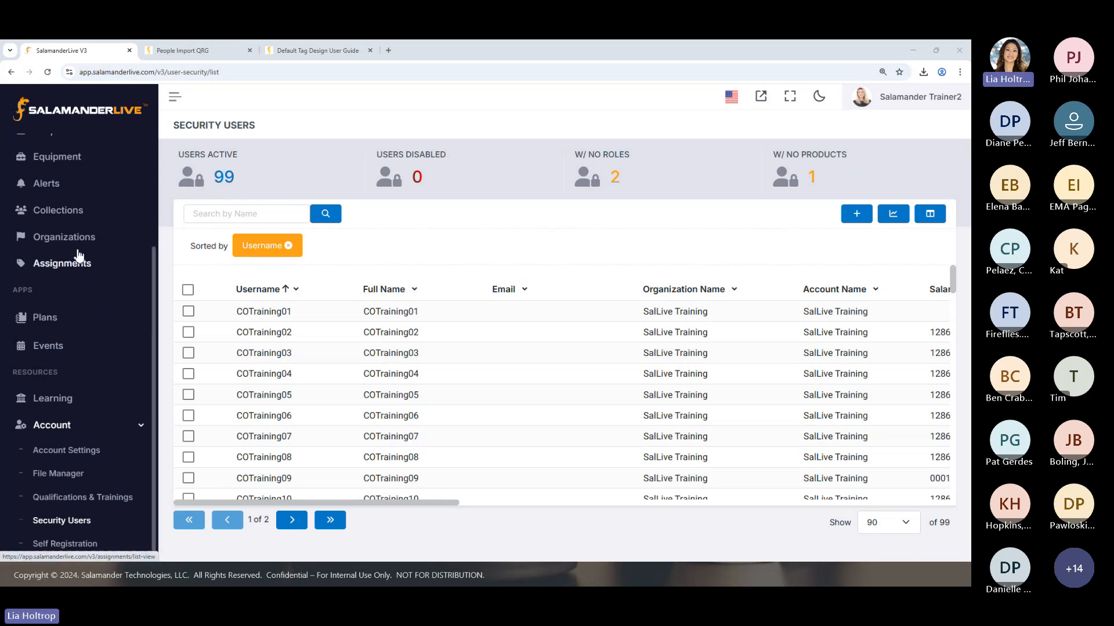
click(23, 161)
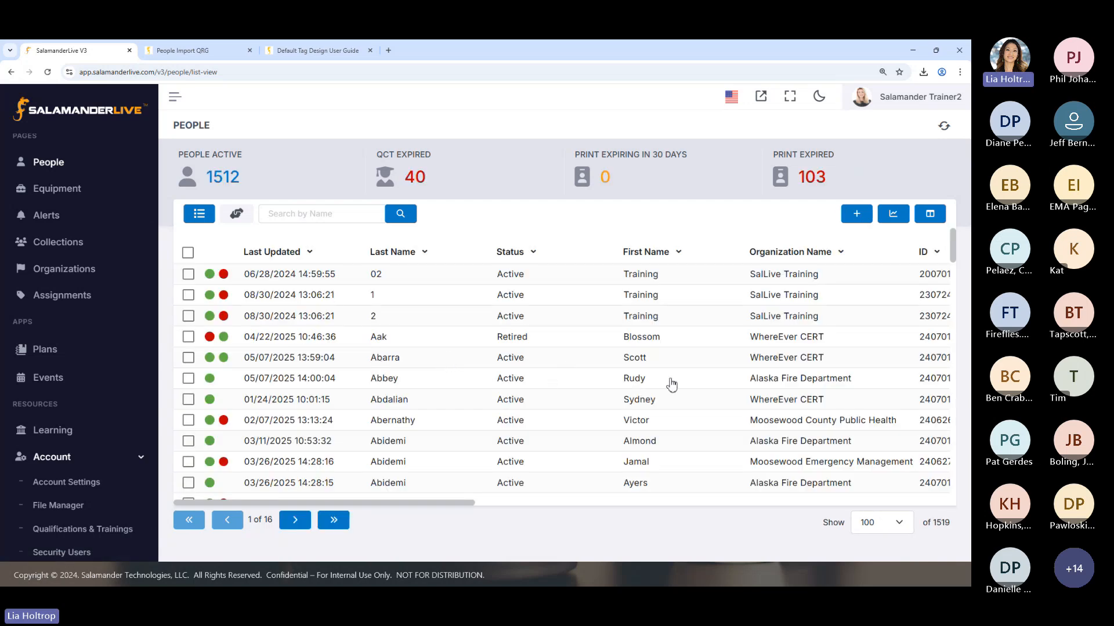
click(632, 360)
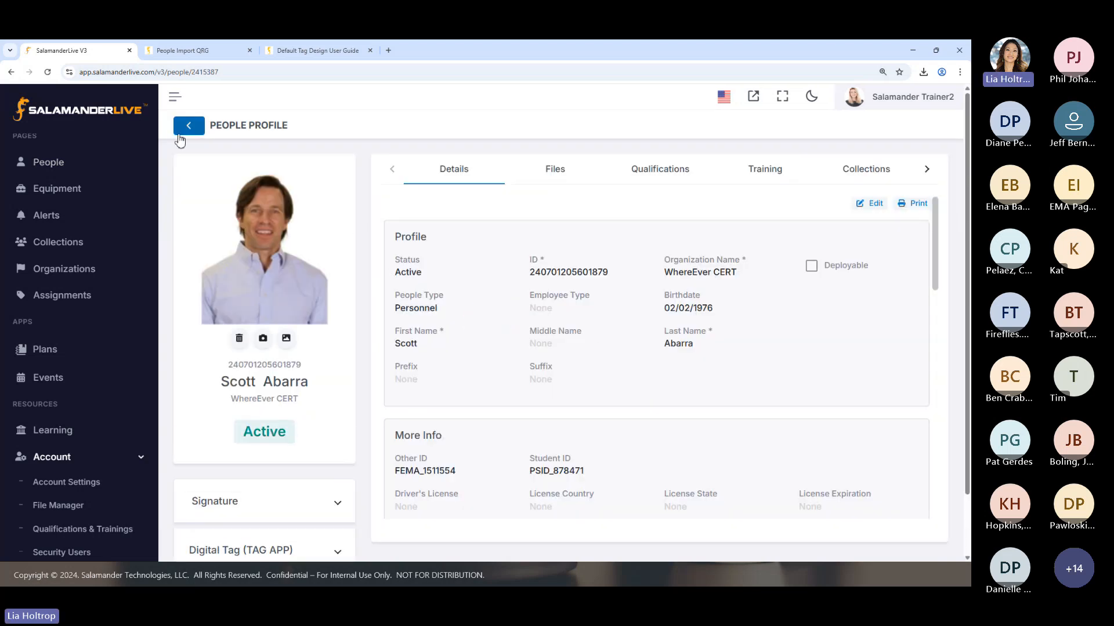
click(188, 125)
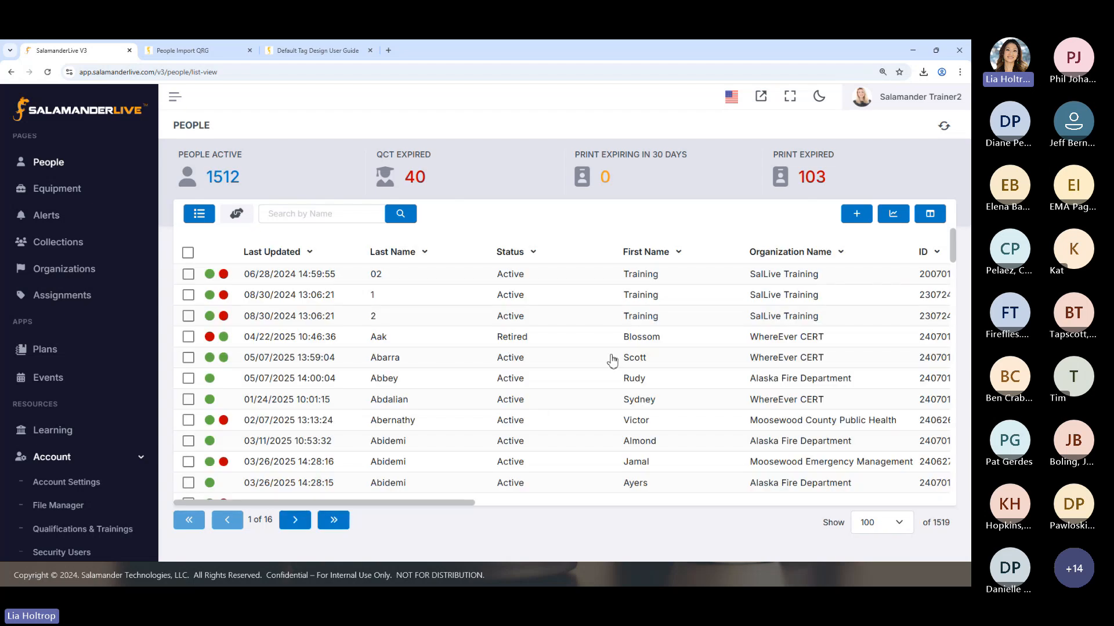
Create 3 copies of the first active WhereEver CERT member's record in the People list
click(187, 357)
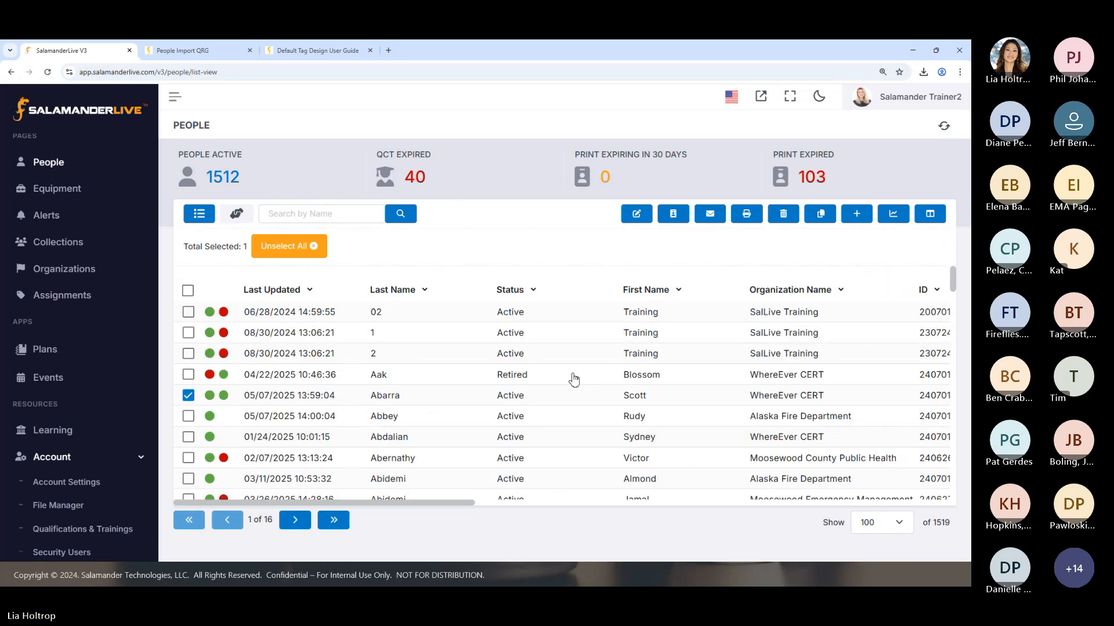
click(820, 214)
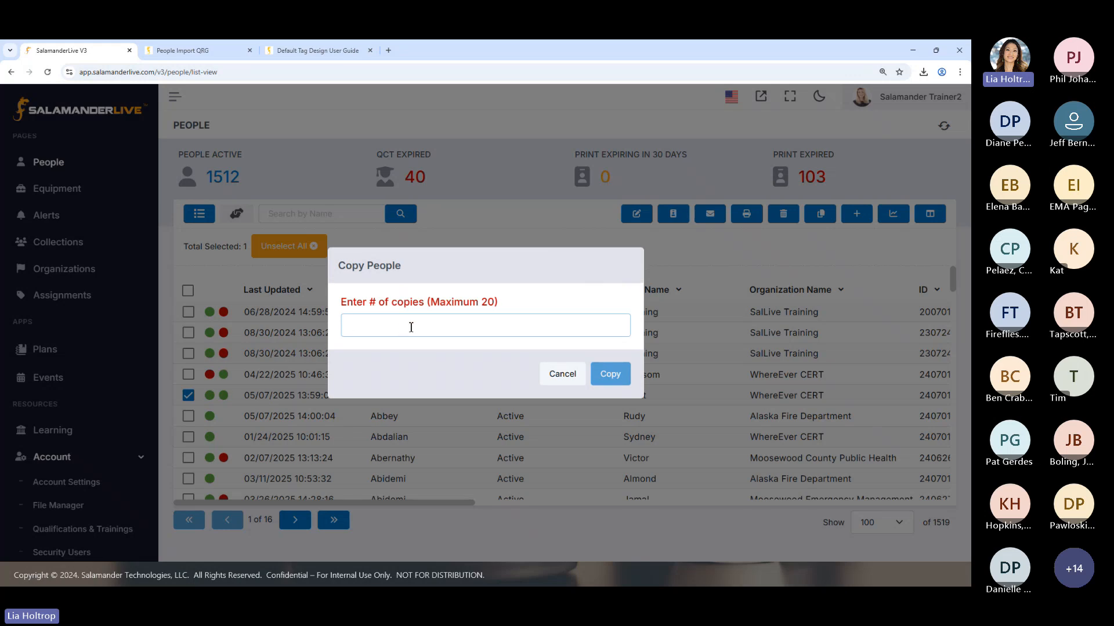
text(3)
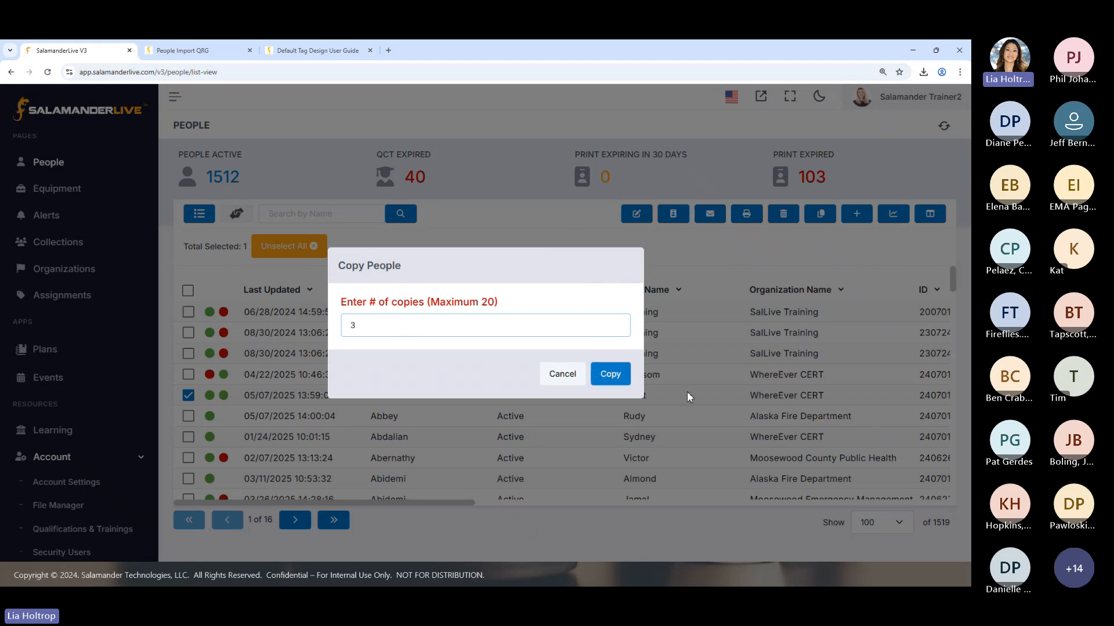
click(609, 376)
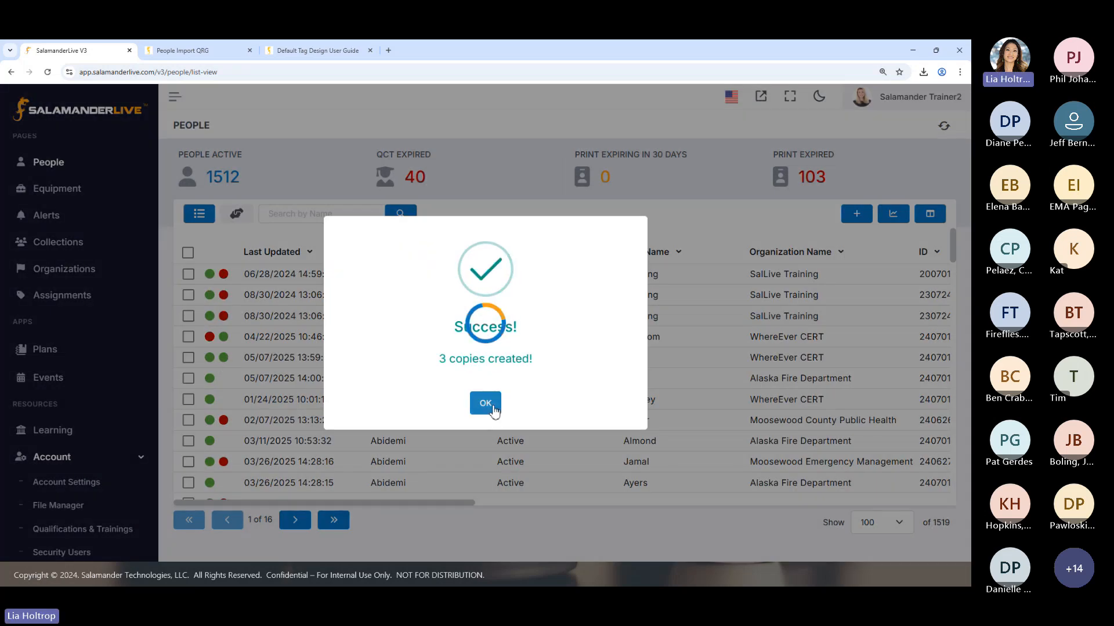
click(485, 403)
Sort the People list by Last Updated from newest to oldest and view the first copied record's profile
click(293, 255)
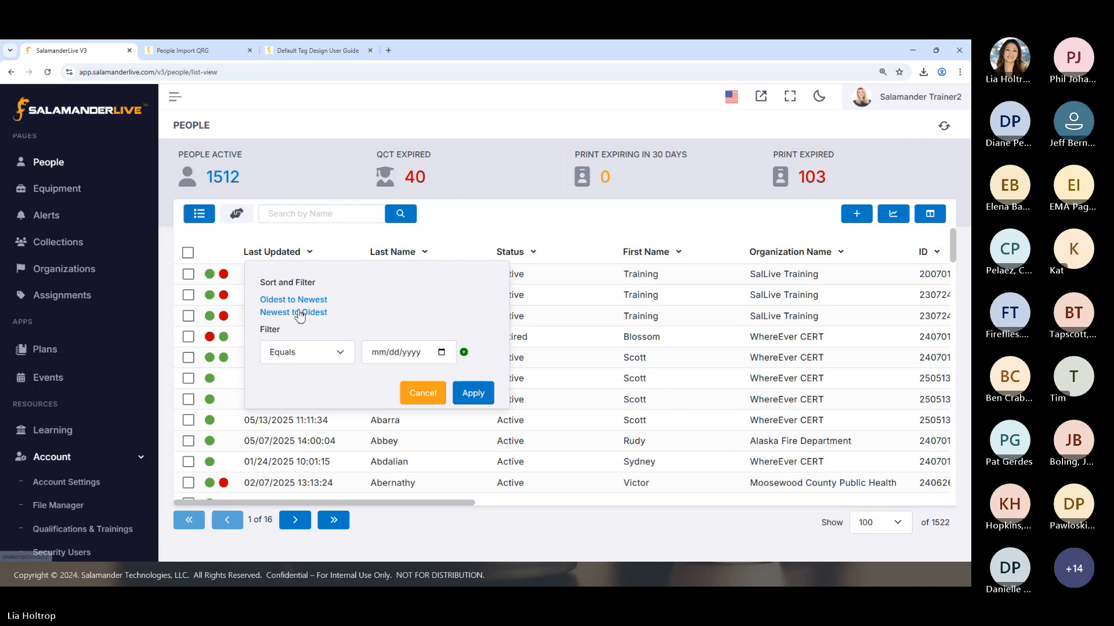
click(299, 314)
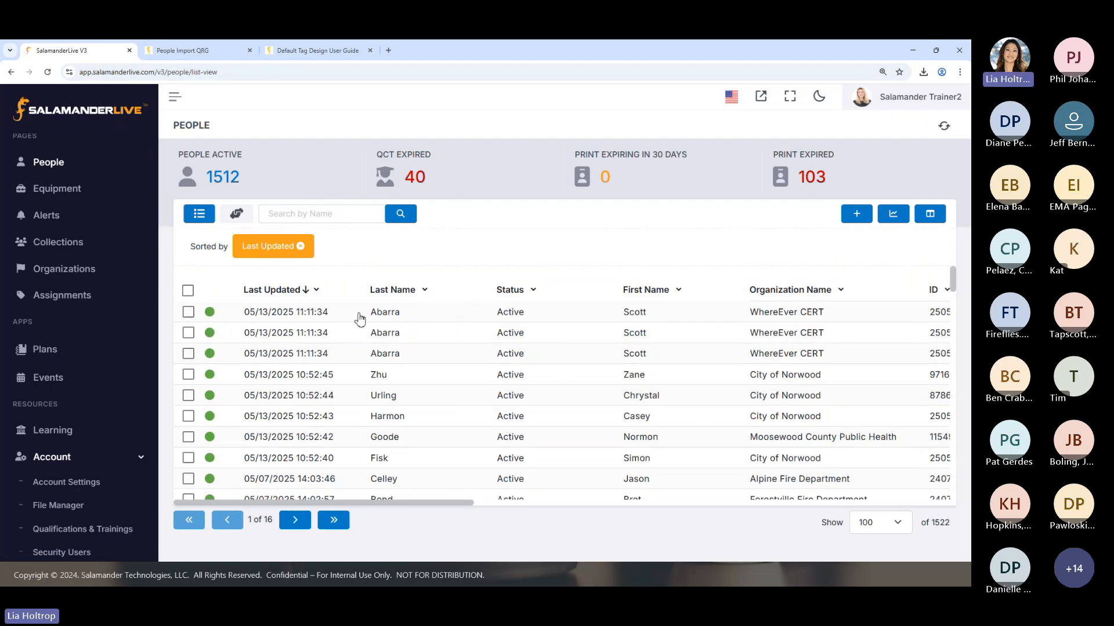
click(393, 318)
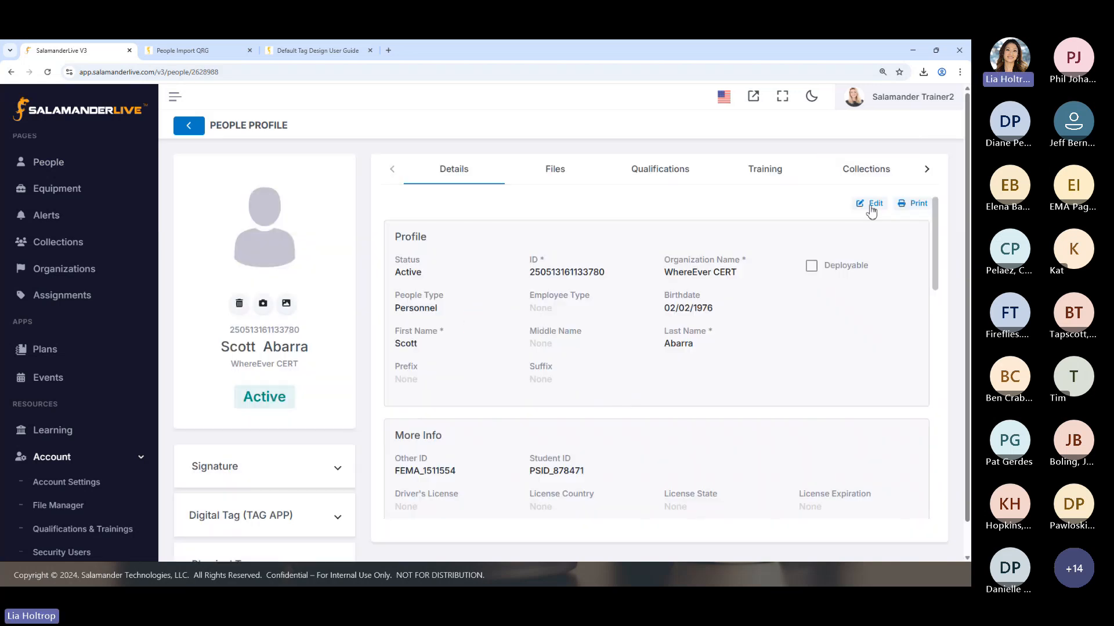
click(188, 125)
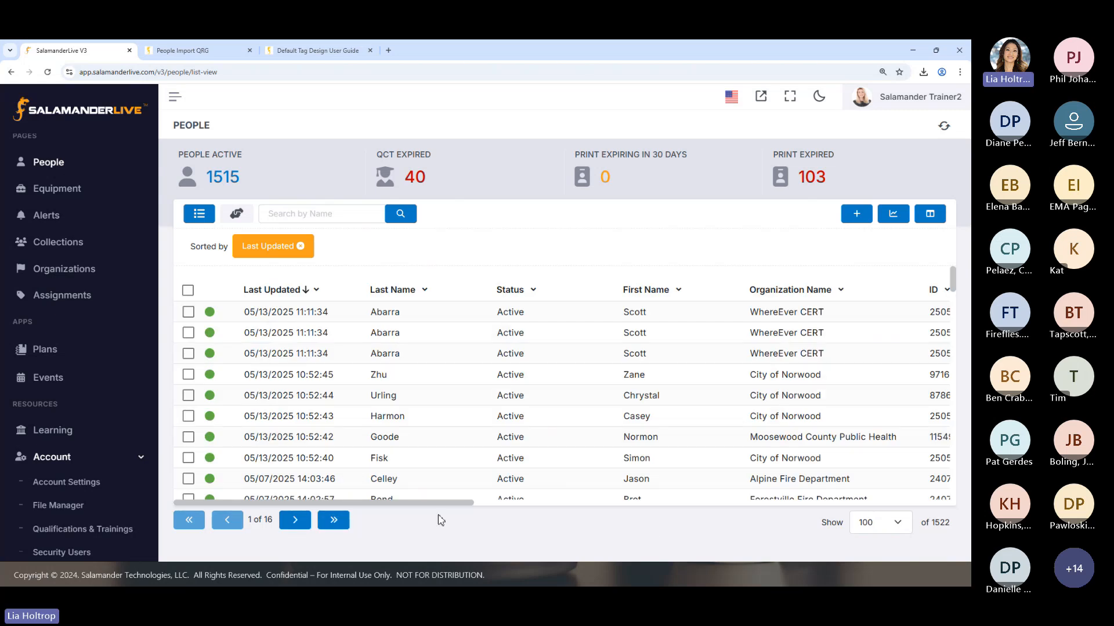
Change the first copied record's organization to Moosewood Fire Department, accept clearing its physical tag details, and save the profile
drag(450, 502, 528, 512)
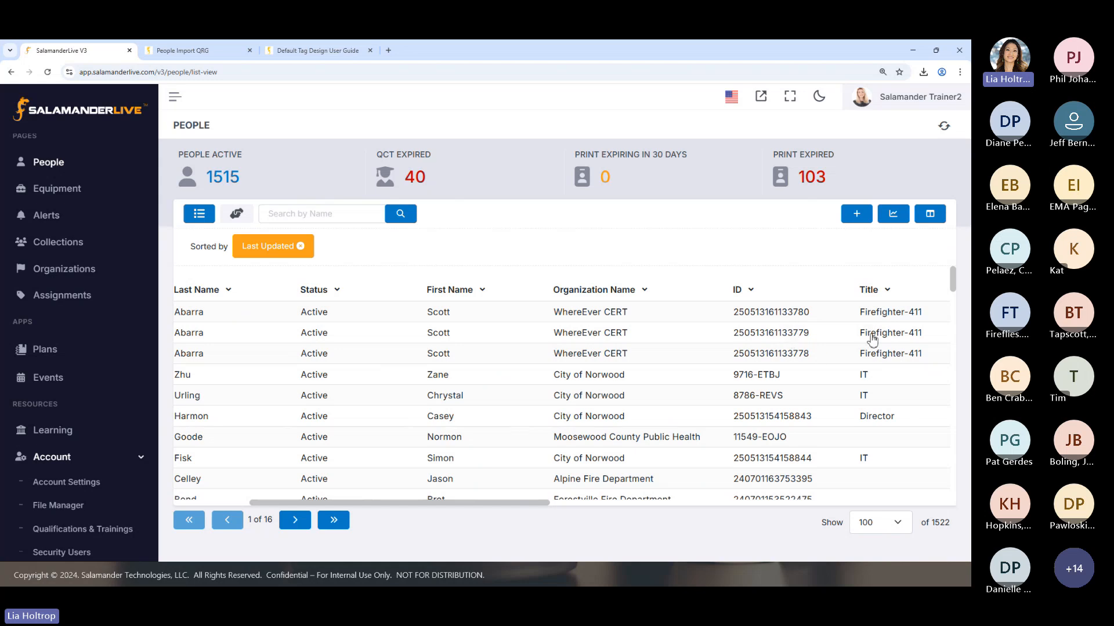
click(441, 317)
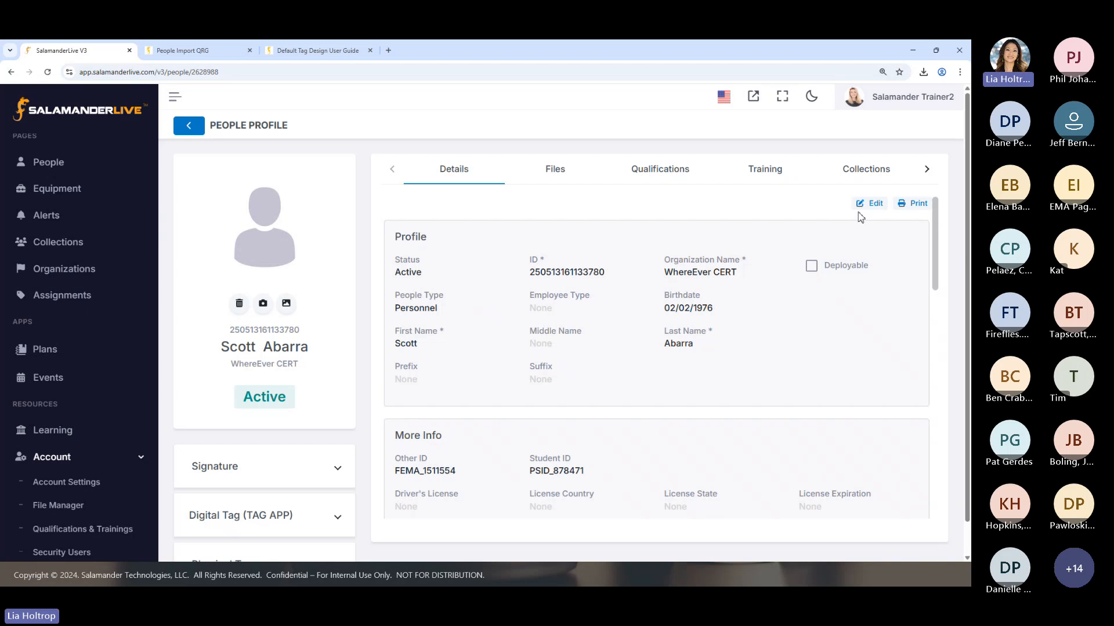
click(869, 204)
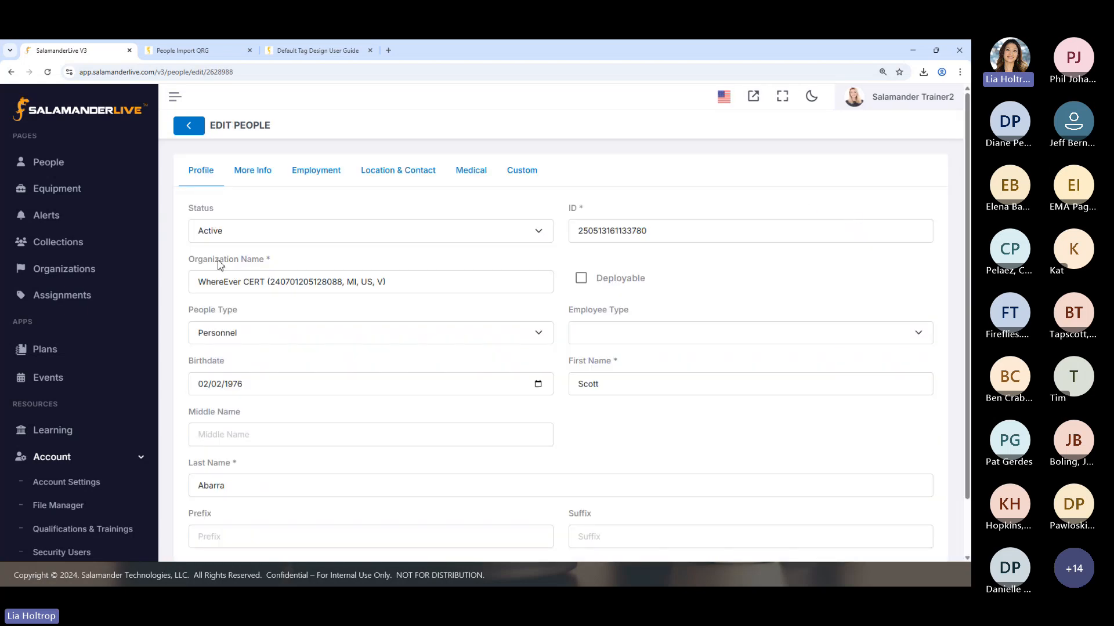
drag(401, 283, 124, 278)
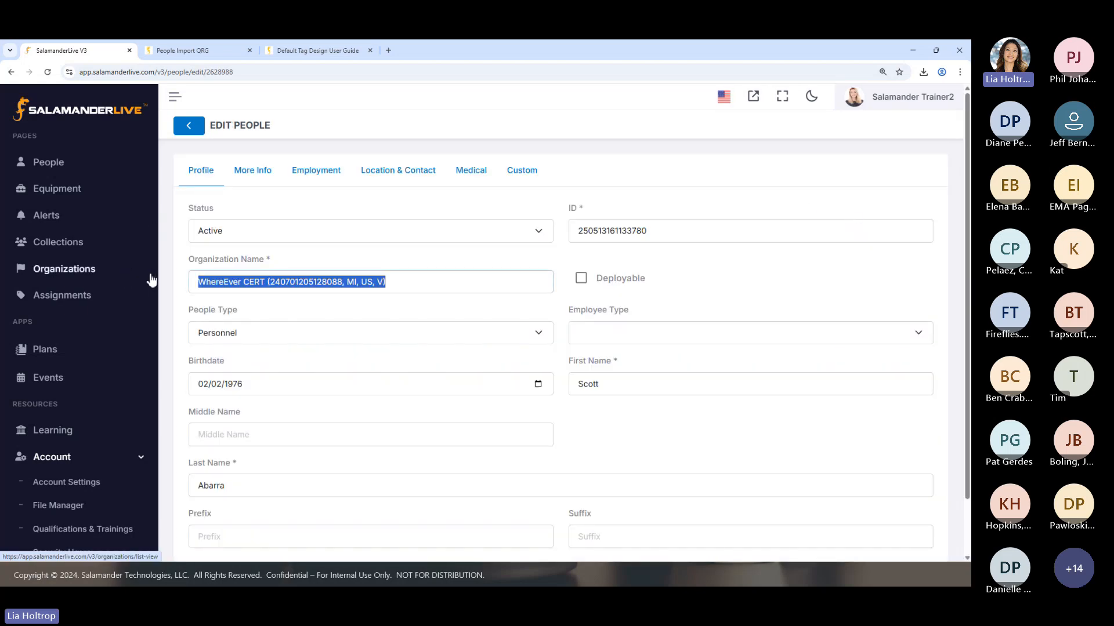
text(mooo)
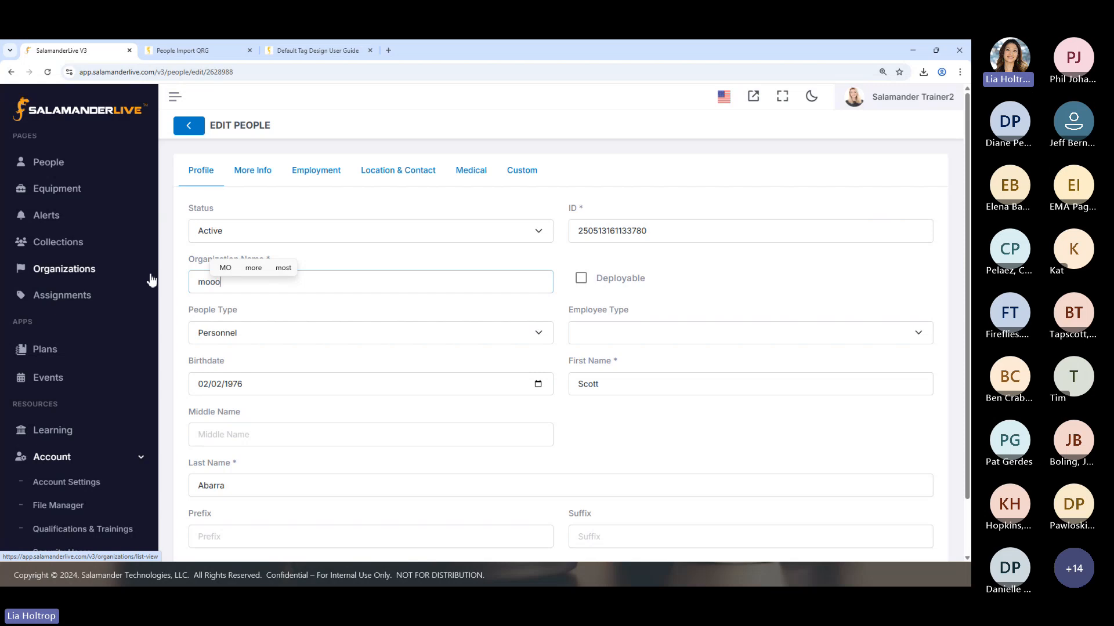
key(BackSpace)
text(se)
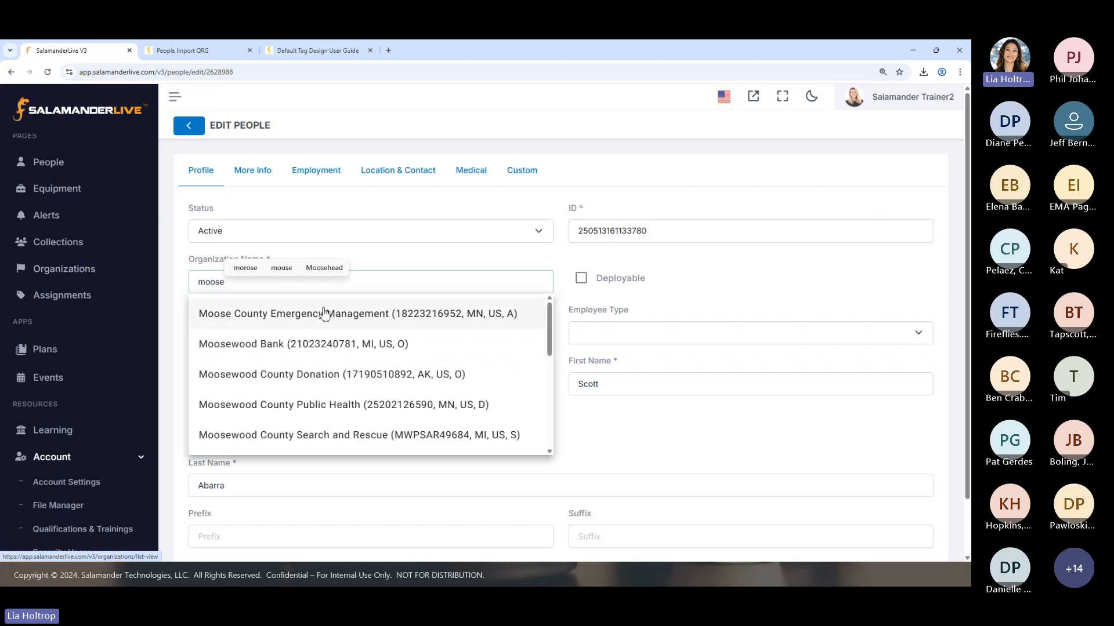
drag(549, 339, 550, 432)
click(319, 385)
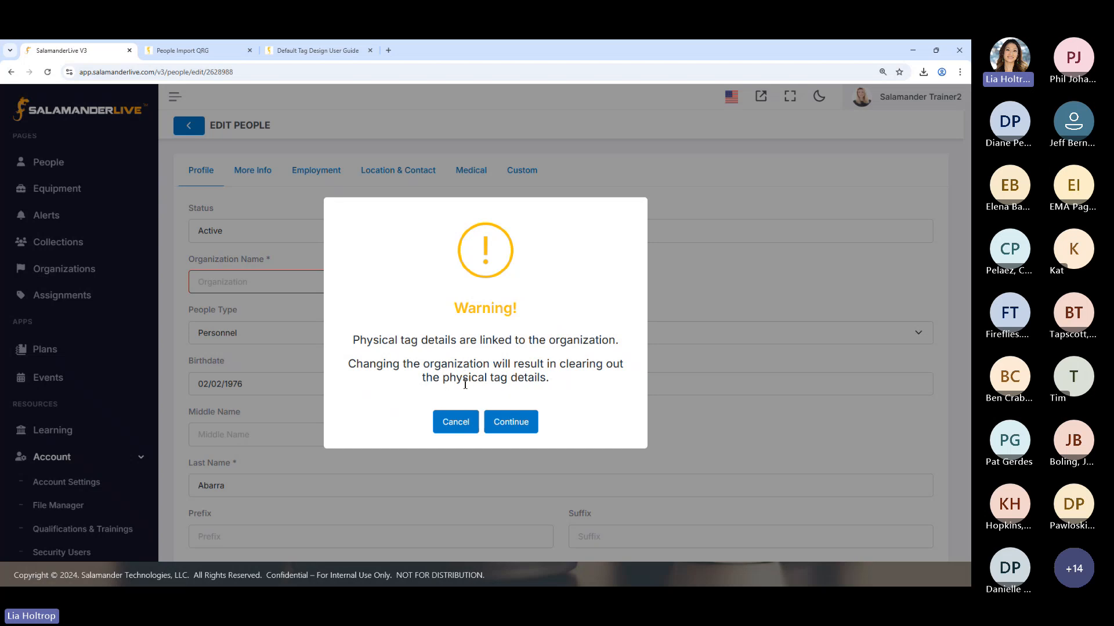
click(511, 422)
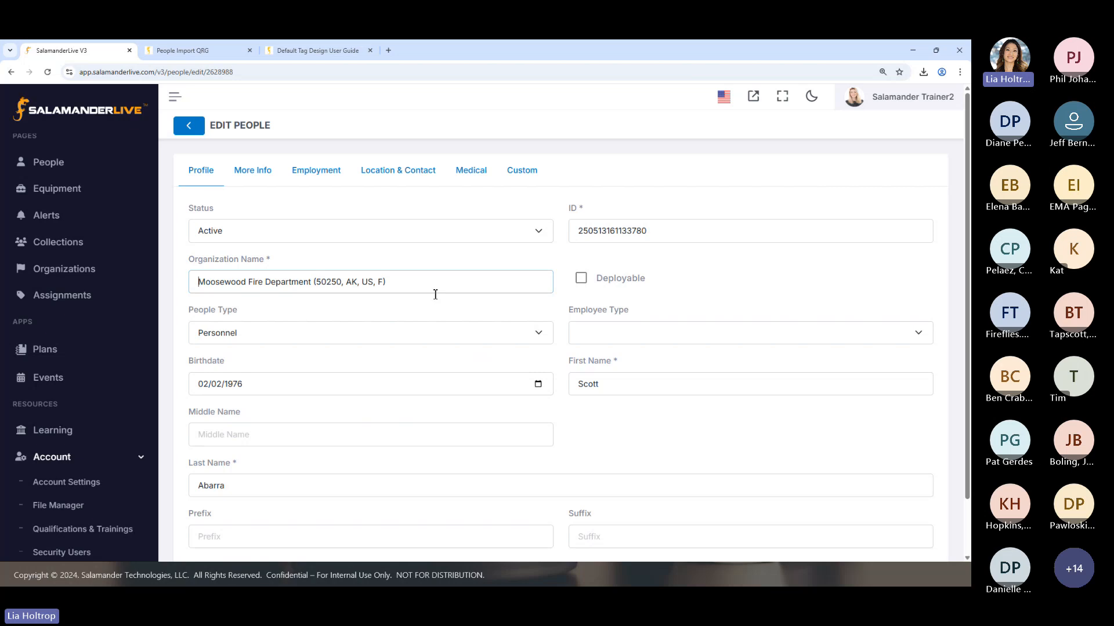
scroll(435, 294, down, 2)
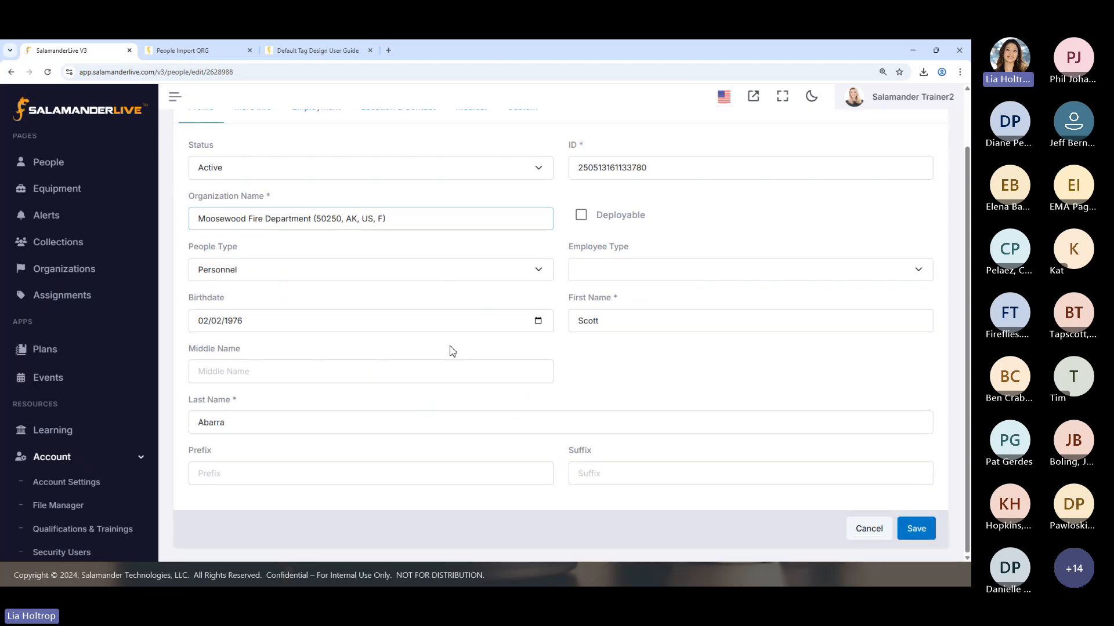
click(920, 529)
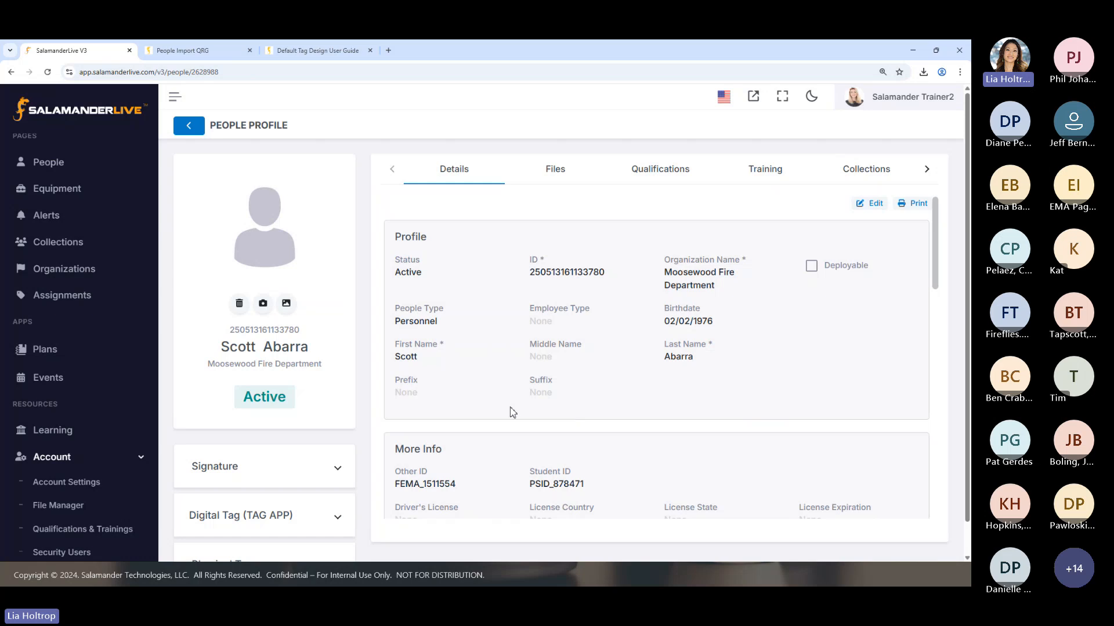
Check the Qualifications and Training of the copy assigned to Moosewood Fire Department and return to the People list
click(653, 173)
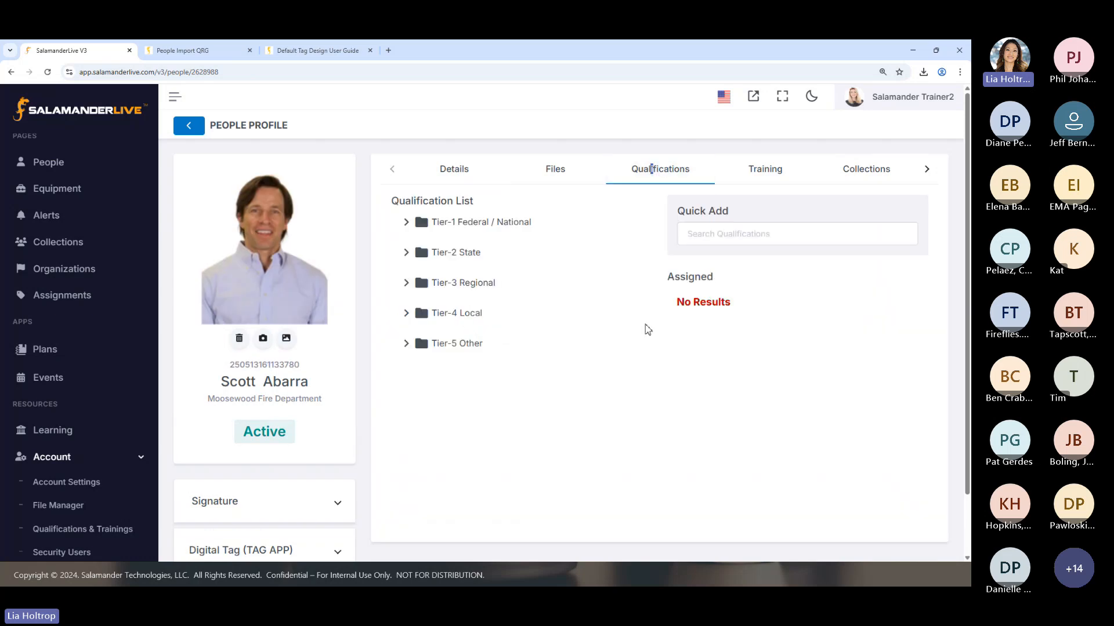
click(749, 179)
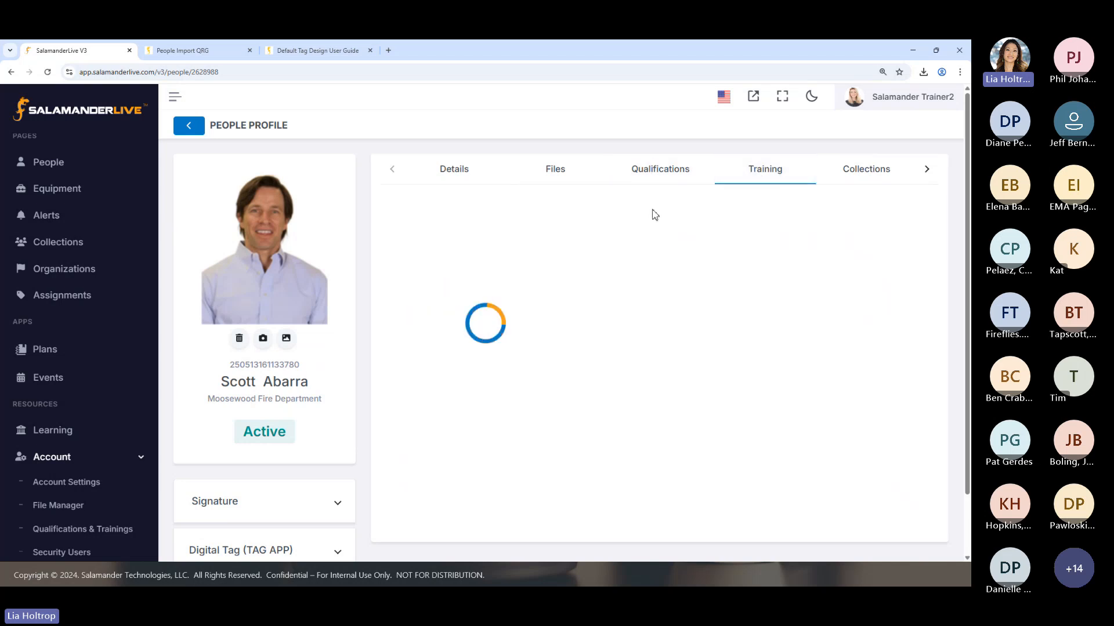
click(188, 125)
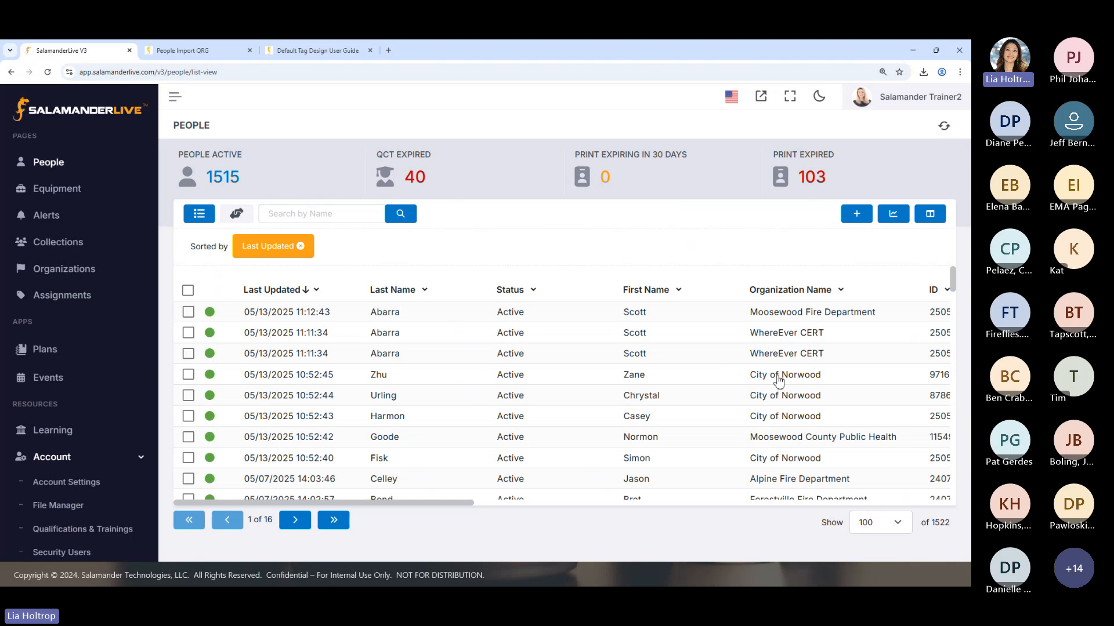
Check the assigned qualifications of the last WhereEver CERT copy and return to the People list
click(767, 351)
click(663, 177)
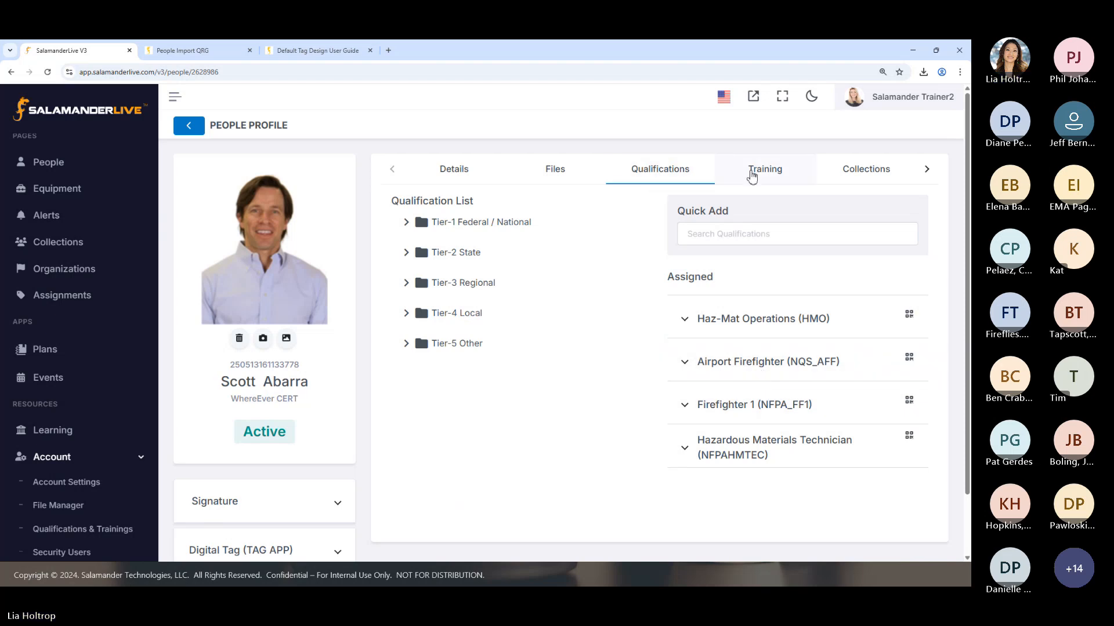
click(187, 126)
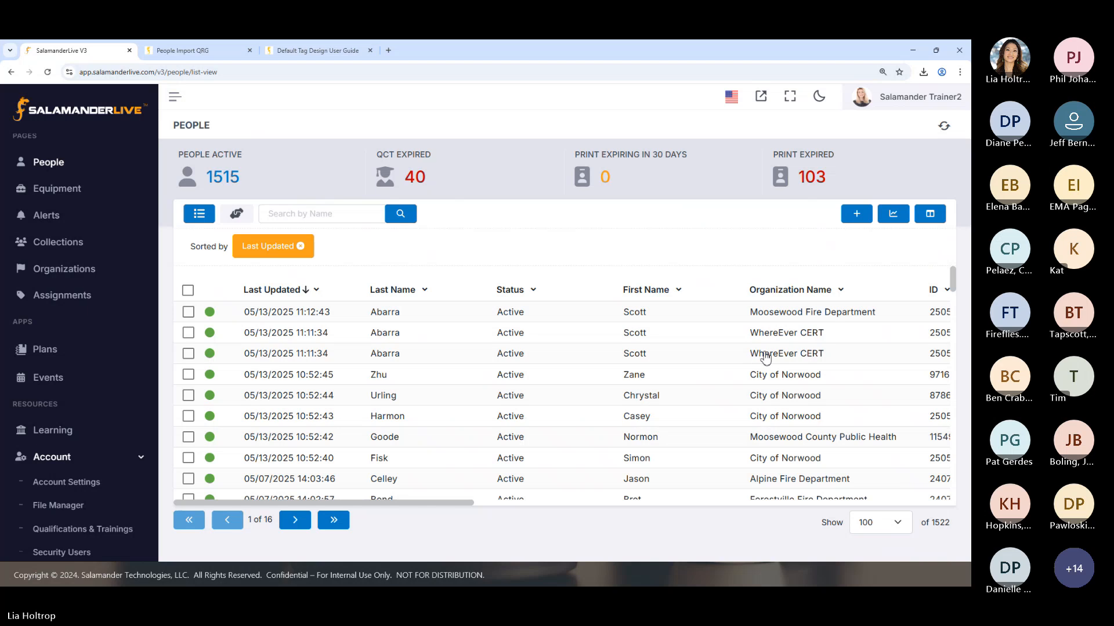
Recheck the Qualifications of the WhereEver CERT copy in the third row and return to the People list
click(764, 354)
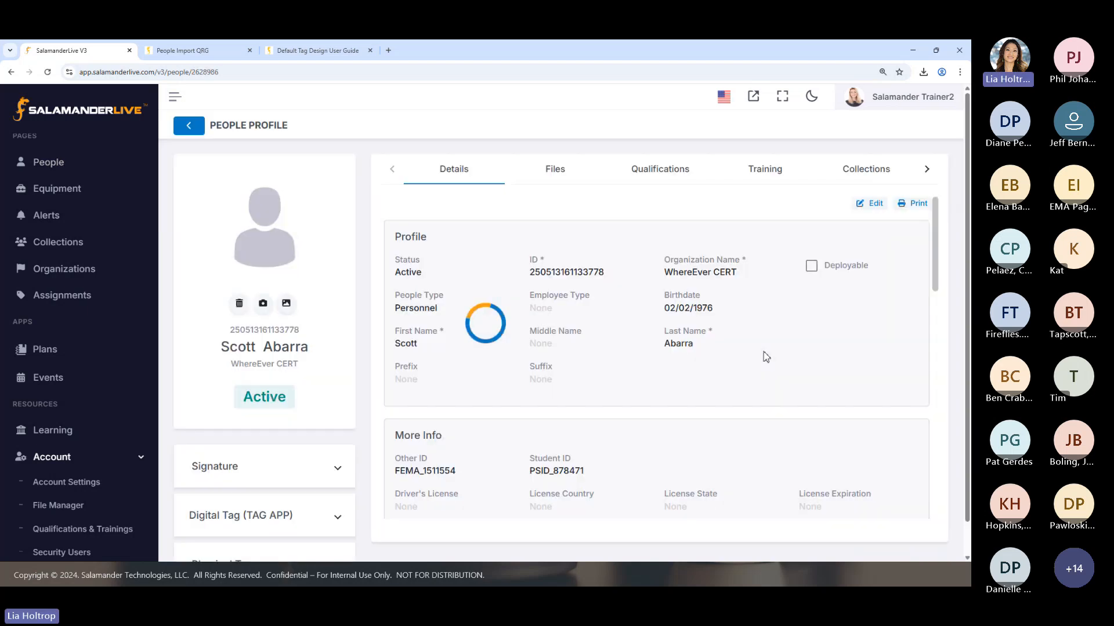
click(659, 176)
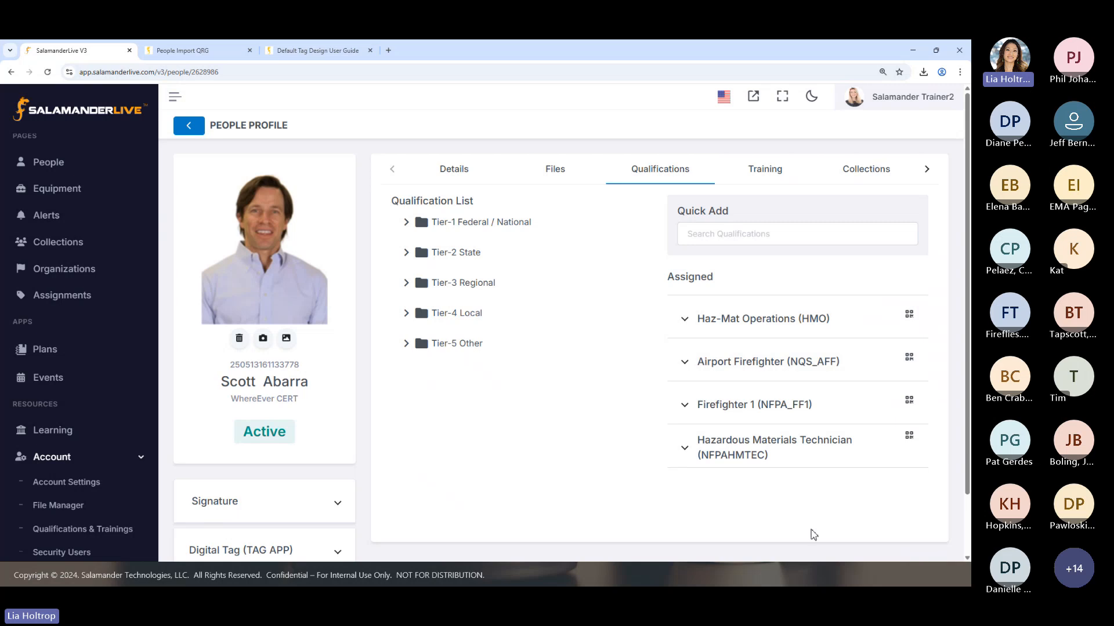
click(188, 125)
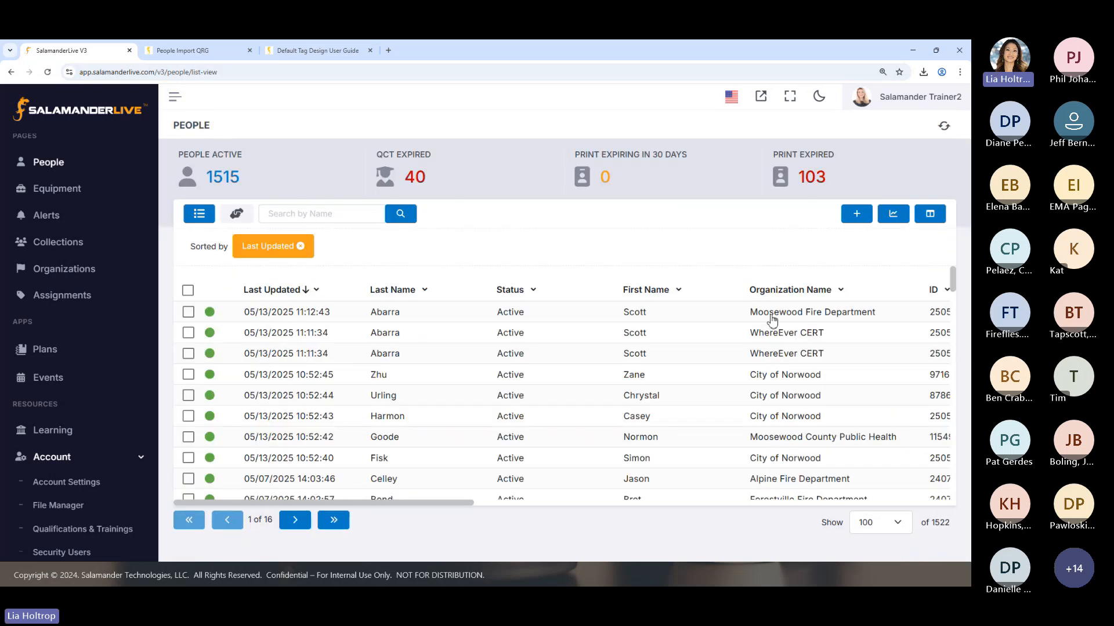
Compare against the Qualifications of the Moosewood Fire Department copy, and return to the People list
click(773, 318)
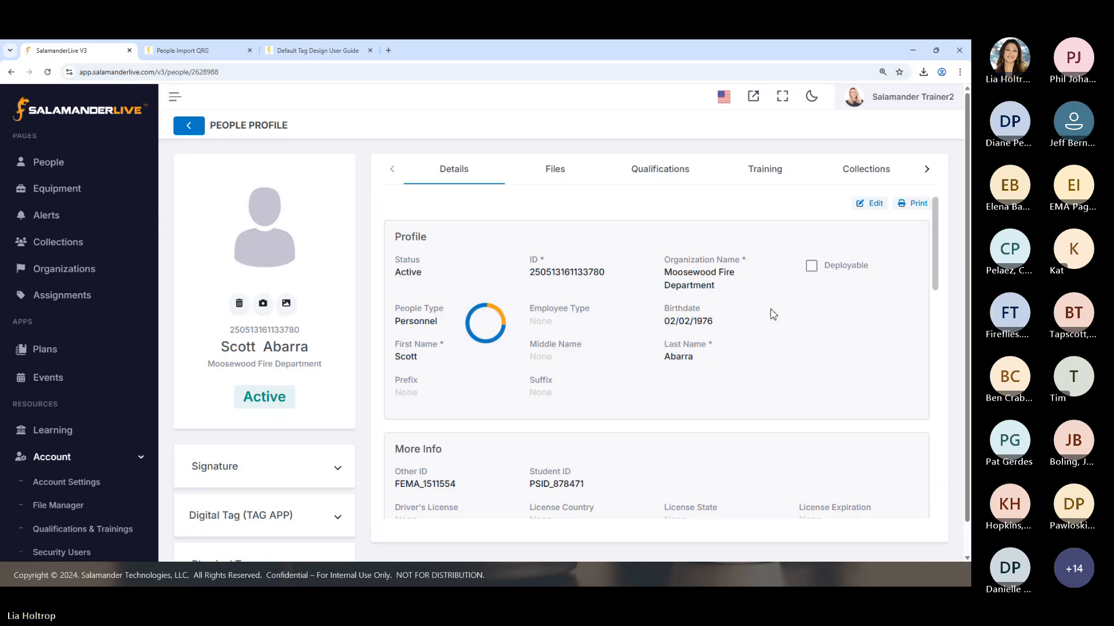
click(661, 173)
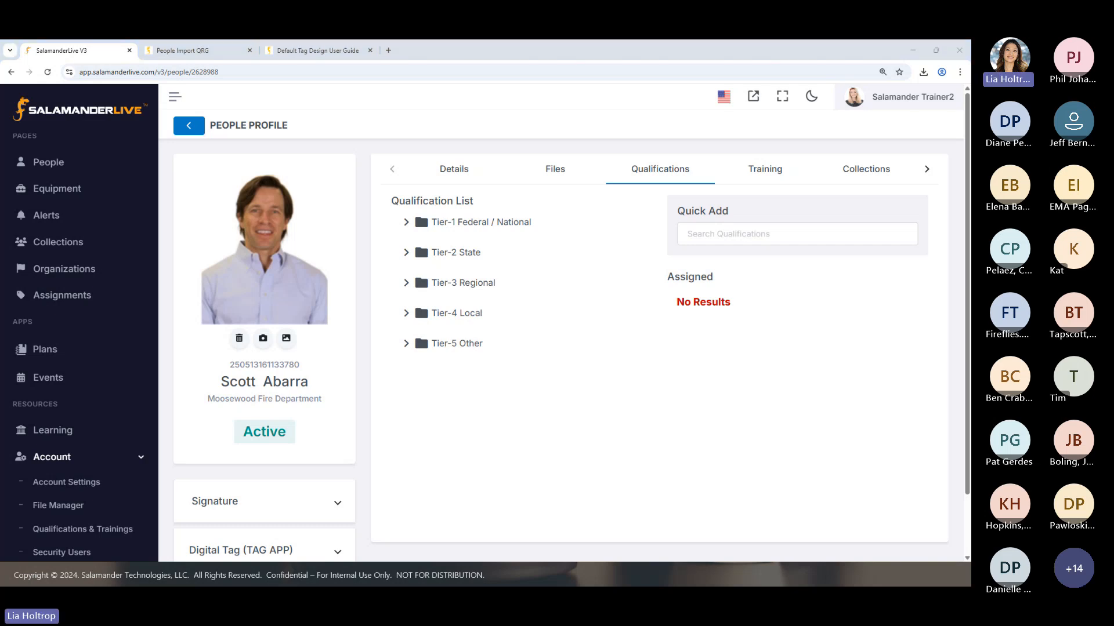
key(super+d)
key(super+d)
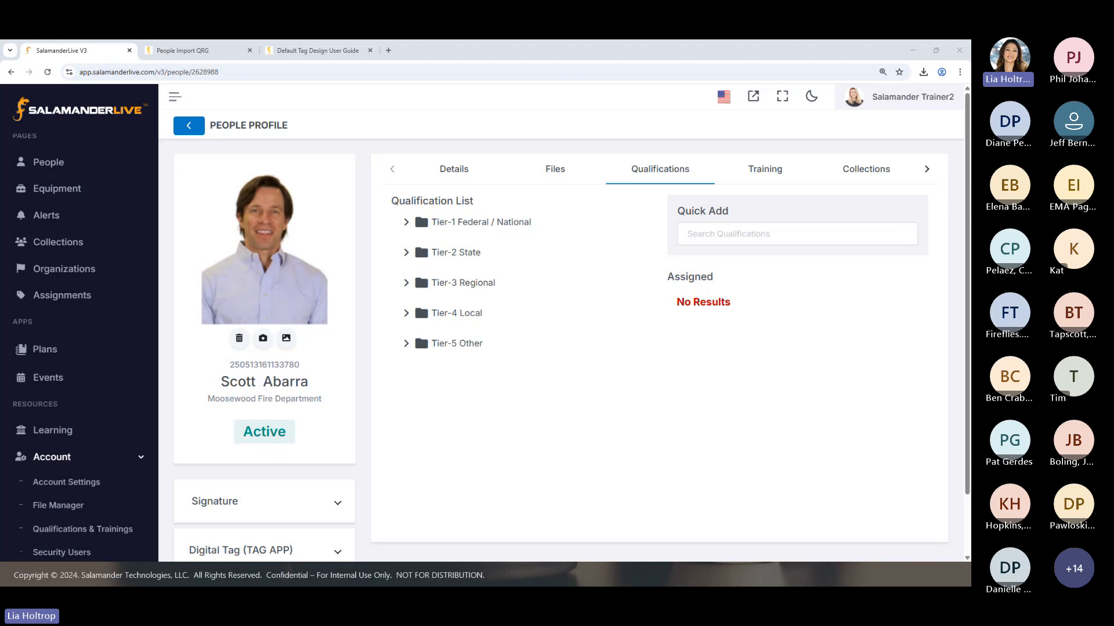
click(190, 126)
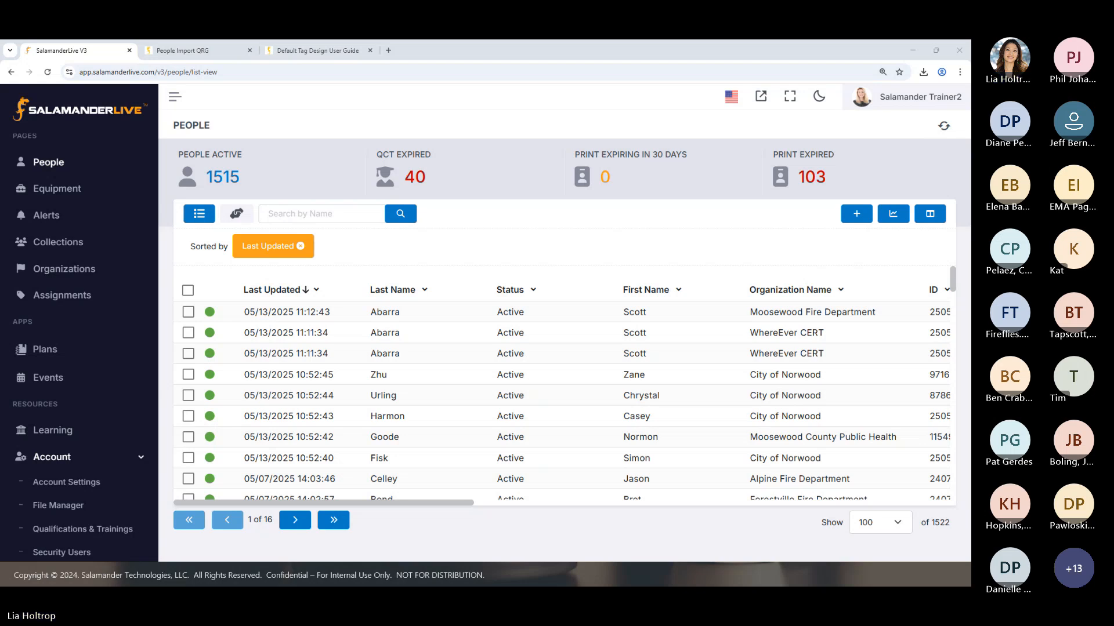
Switch from the People list to the presentation's closing Thank You slide
key(super+d)
key(super+d)
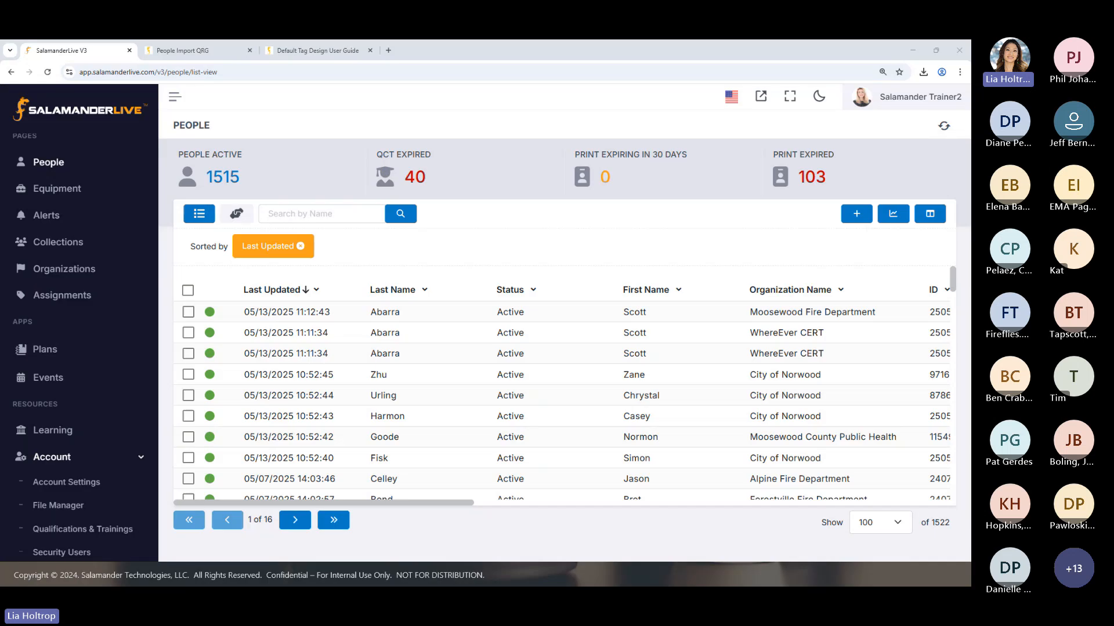
key(alt+Tab)
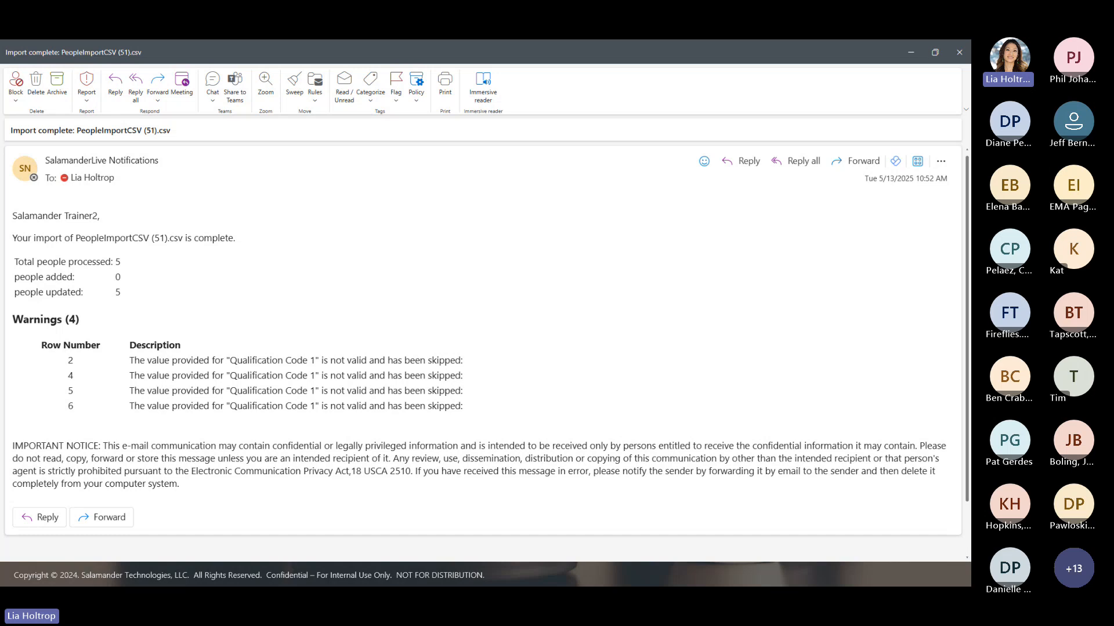
key(alt+Tab)
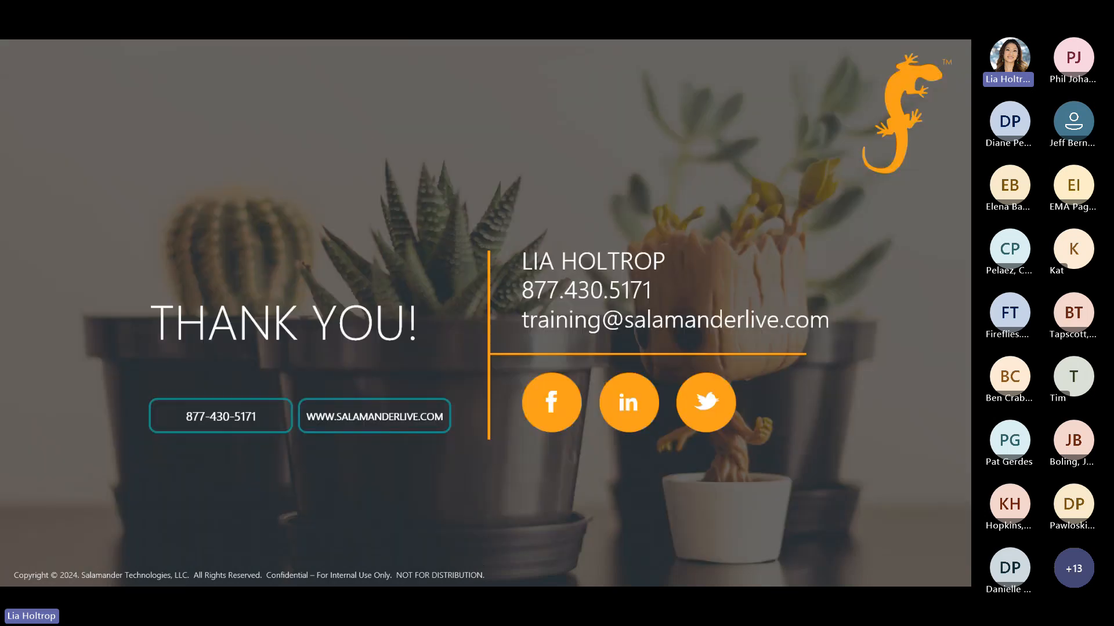